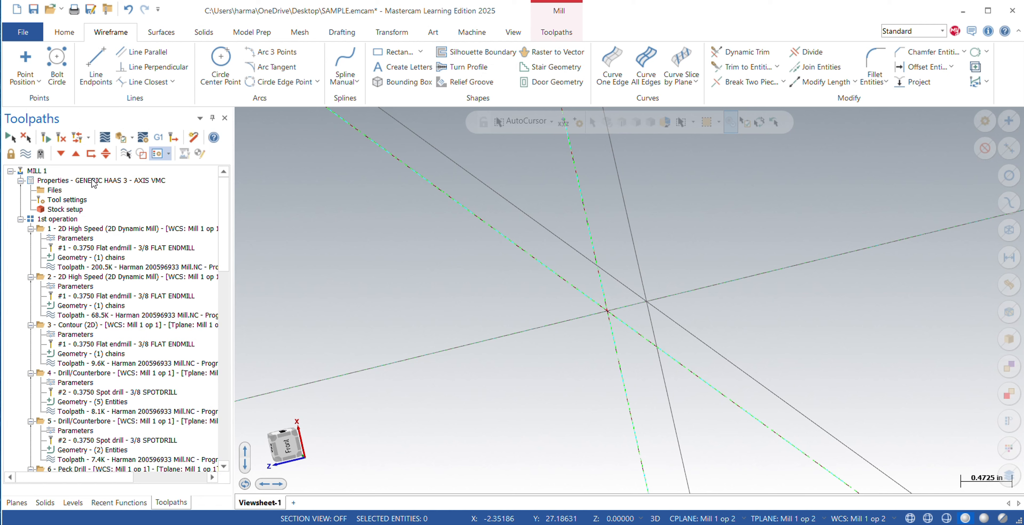
Show the MILL 1 wireframe on level 101 to view its geometry, and hide levels 101 and 102 again.
click(73, 502)
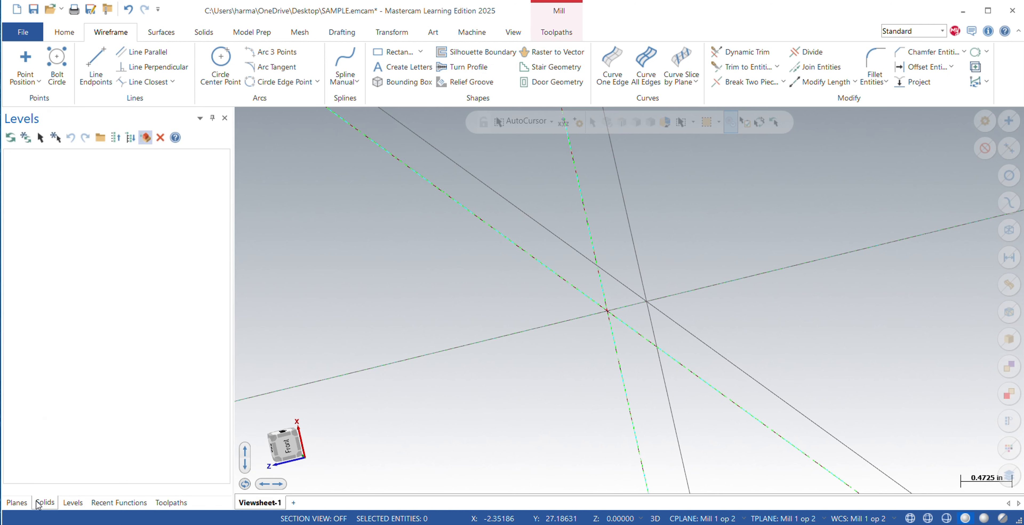
click(45, 502)
click(16, 503)
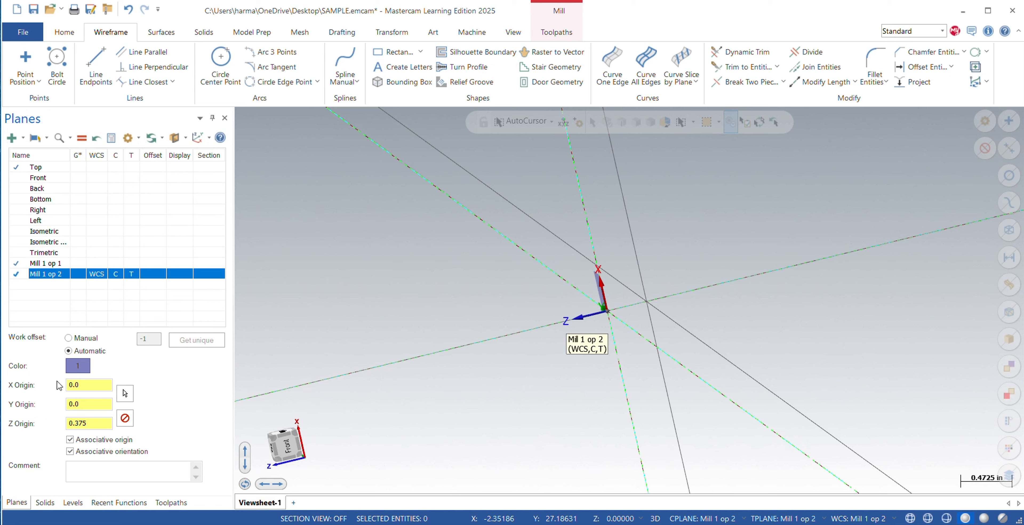
click(73, 502)
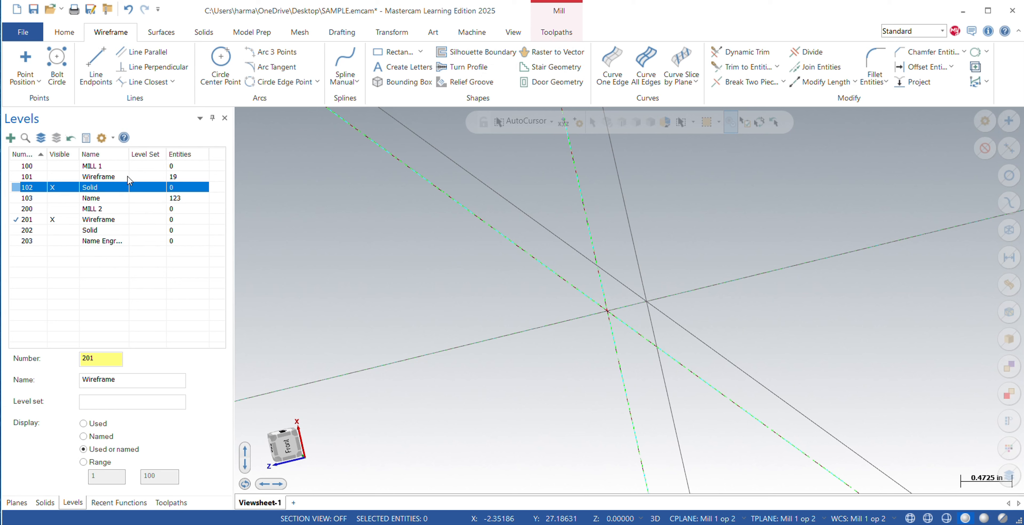
click(55, 177)
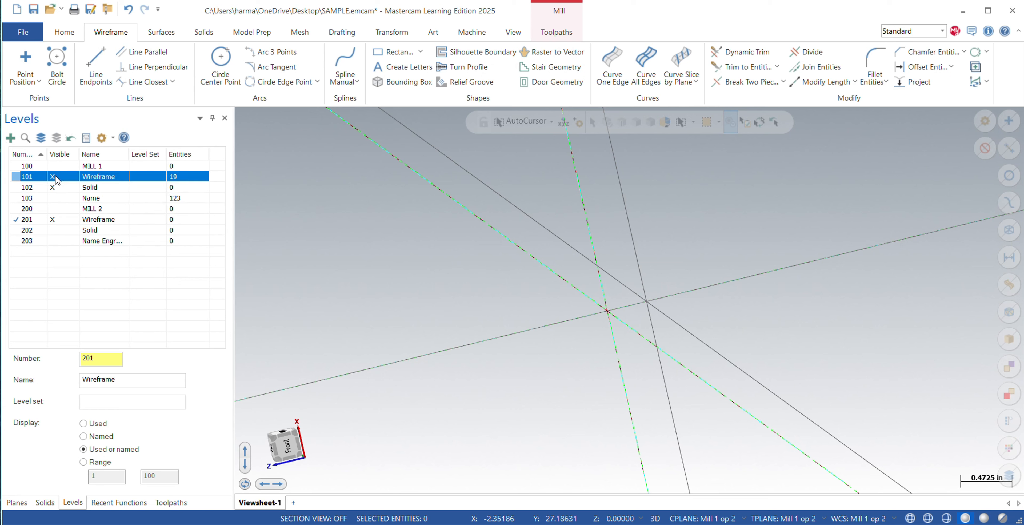
click(61, 187)
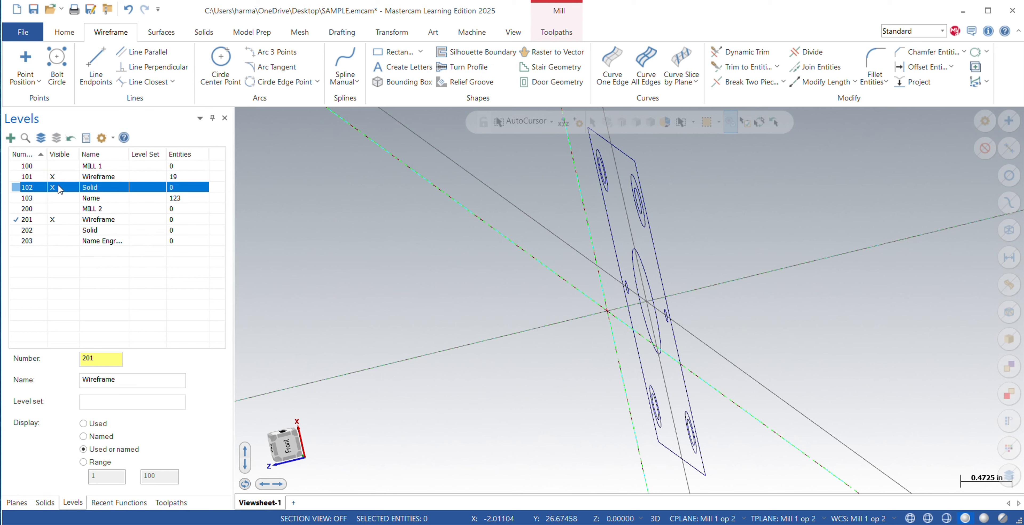
click(57, 178)
Show level 103 to examine the name lettering at an angle, and hide that level again.
click(63, 197)
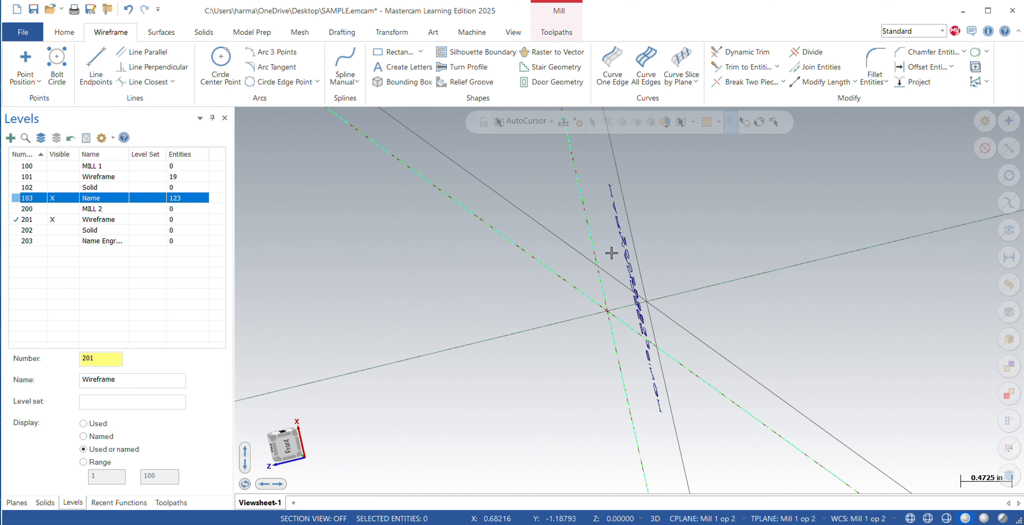
middle_drag(612, 251, 669, 255)
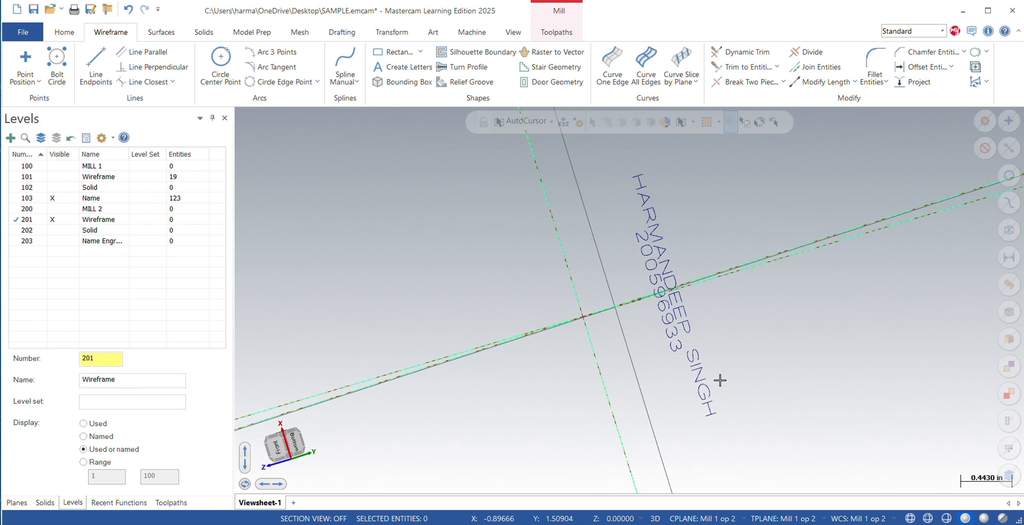
click(55, 198)
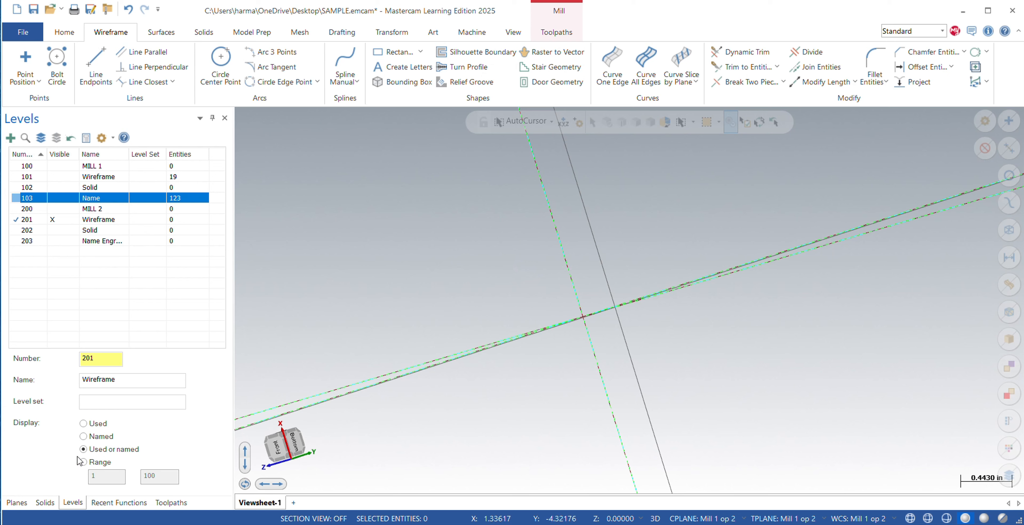
Create a new plane relative to the Top of the current WCS and name it Mill 2 op 1.
click(45, 502)
click(20, 503)
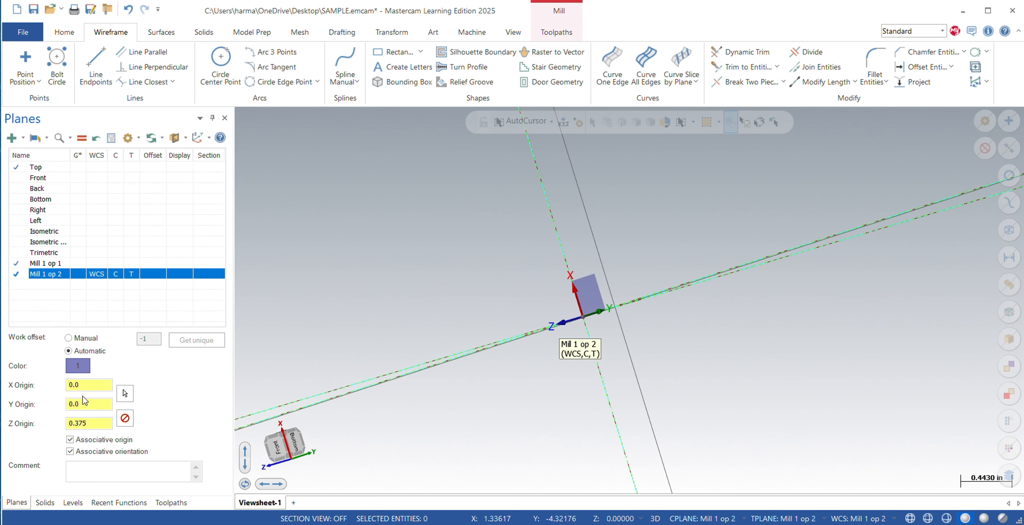
click(9, 138)
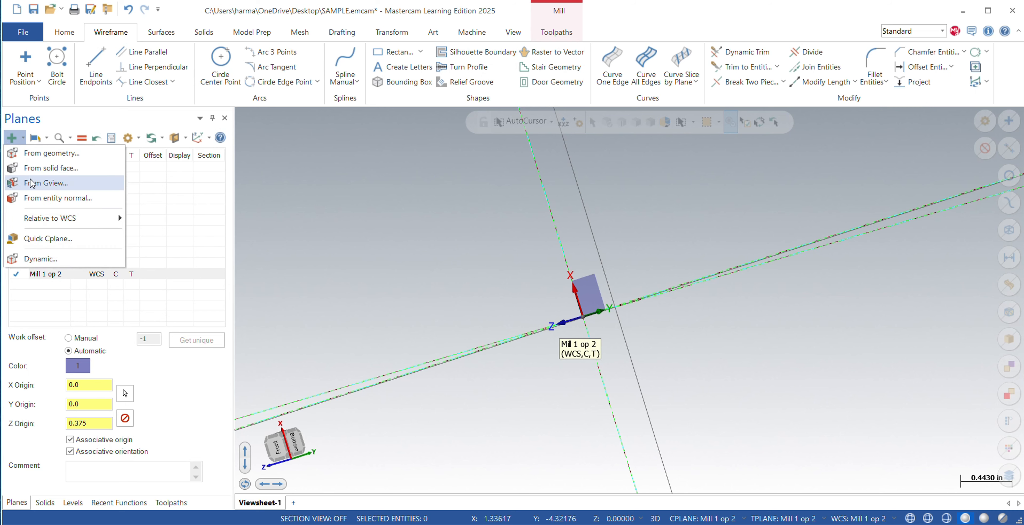
mouse_move(49, 221)
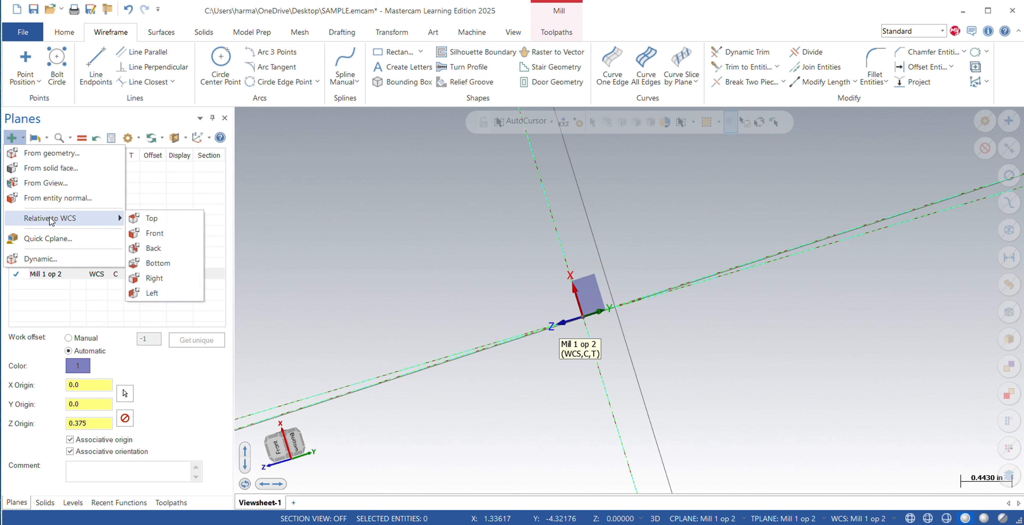
click(150, 218)
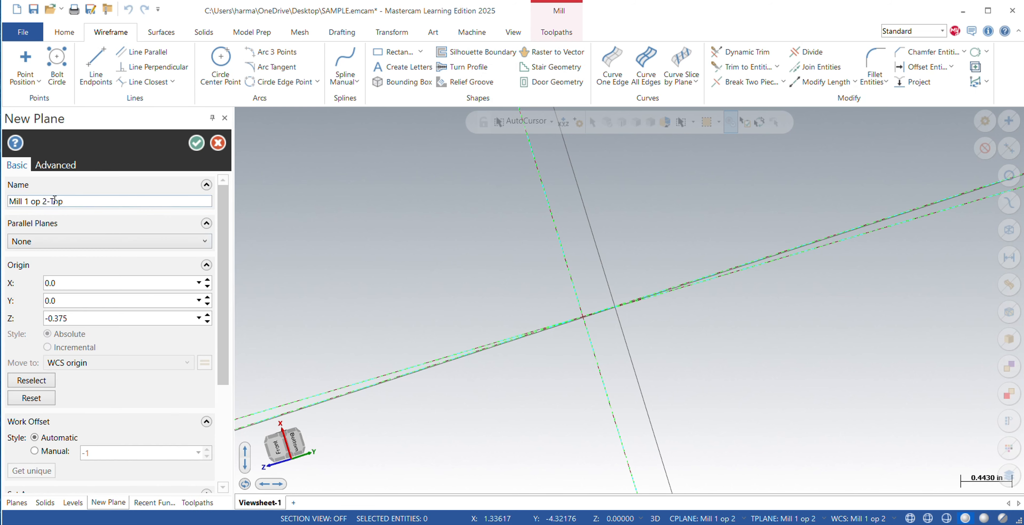
drag(79, 198, 6, 198)
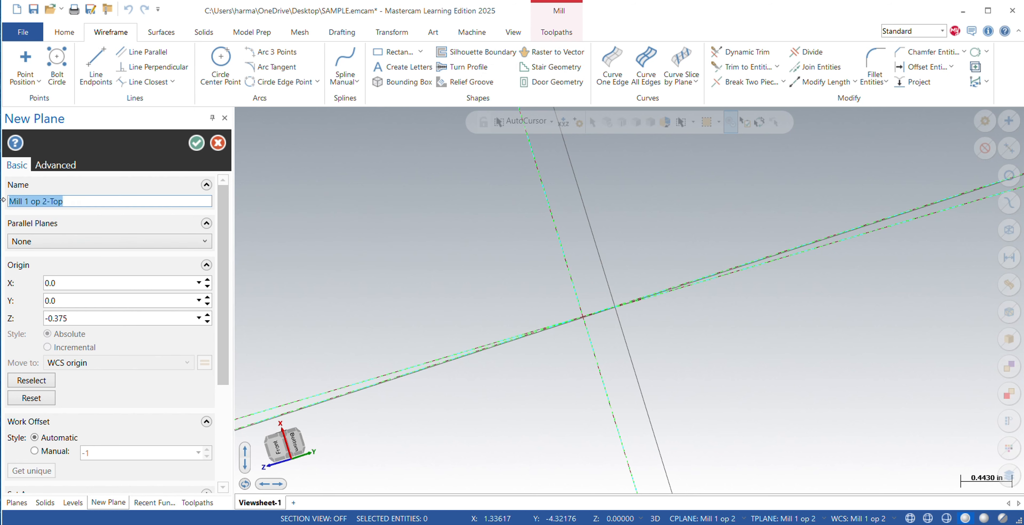
key(BackSpace)
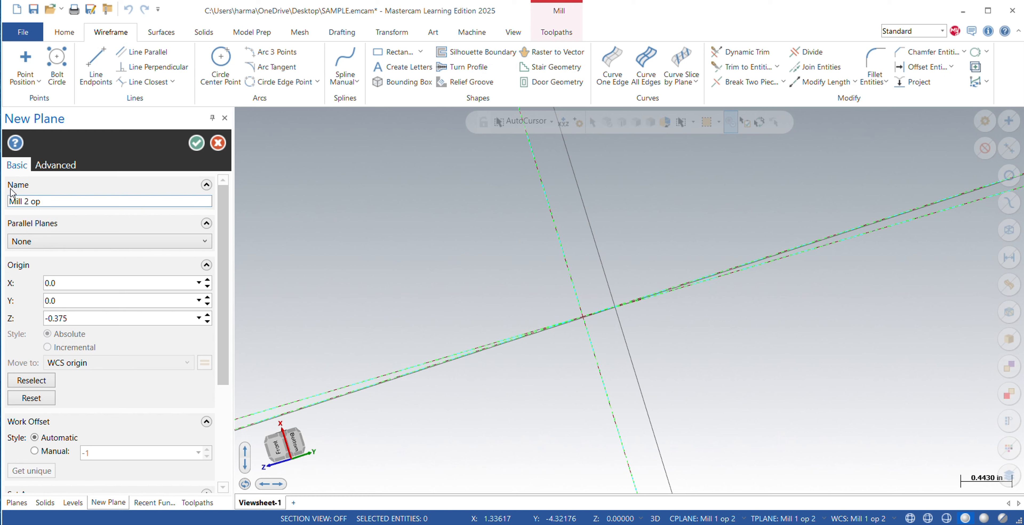
Enter 10.0 as the new plane's Z origin and accept the plane with an automatic work offset.
click(75, 318)
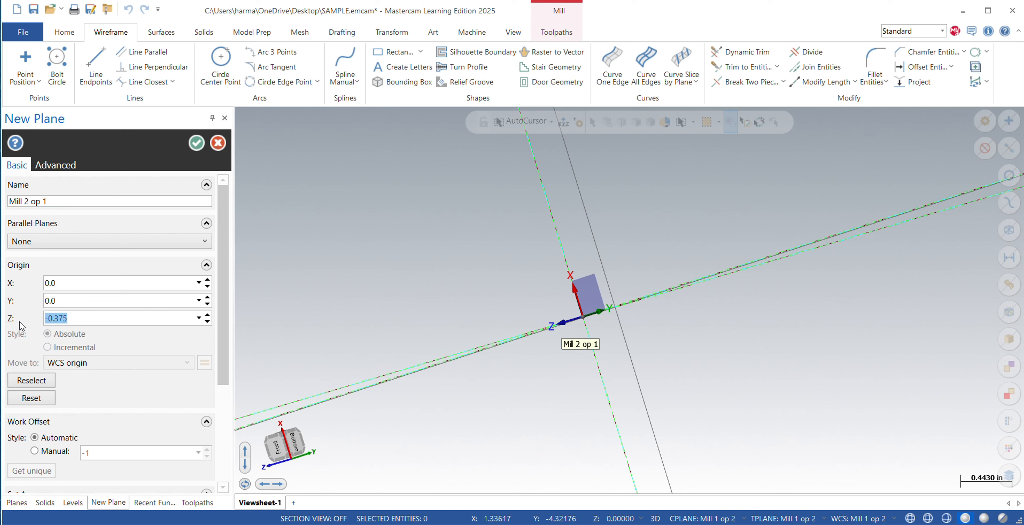
key(BackSpace)
key(Return)
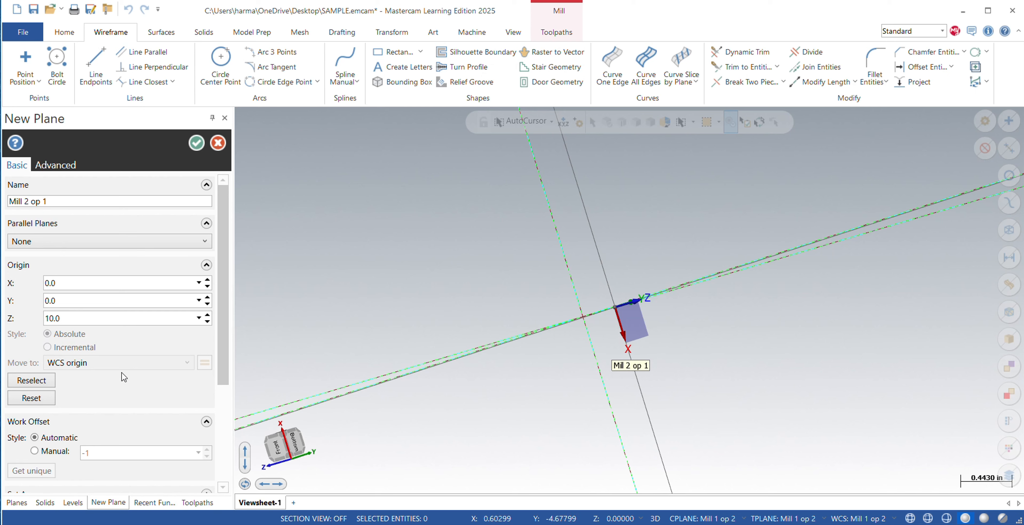
scroll(115, 384, down, 3)
scroll(91, 394, down, 2)
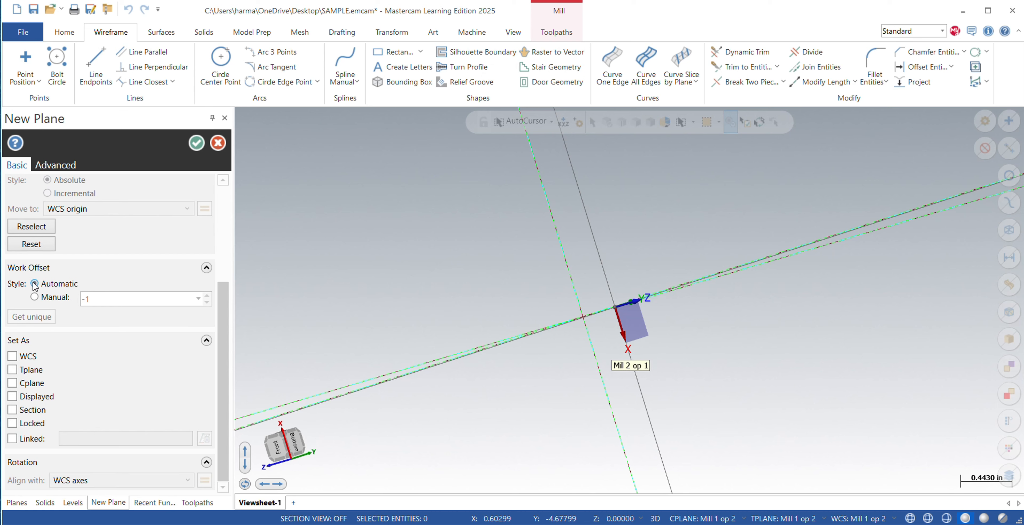
click(196, 142)
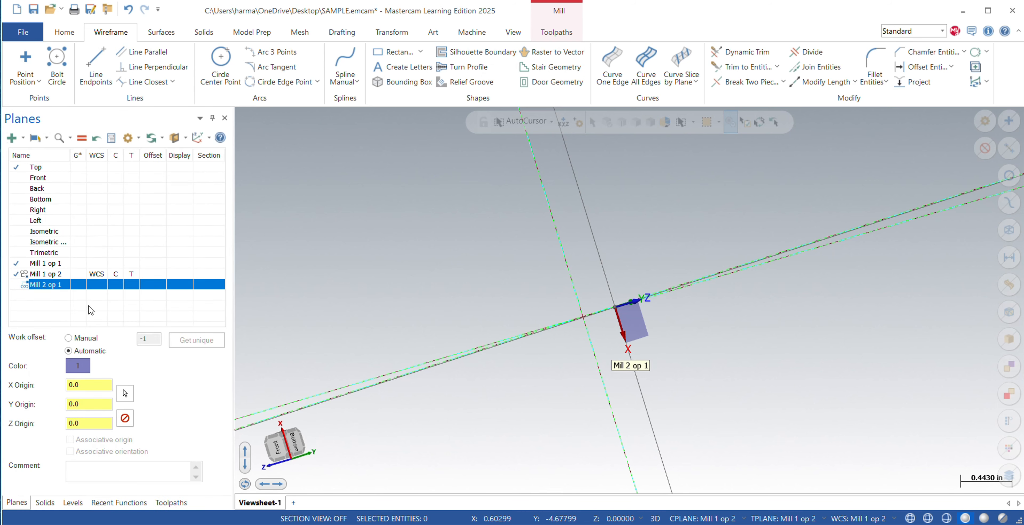
Unlink the Mill 2 op 1 plane and make it the active WCS, construction plane, tool plane and graphics view.
right_click(41, 289)
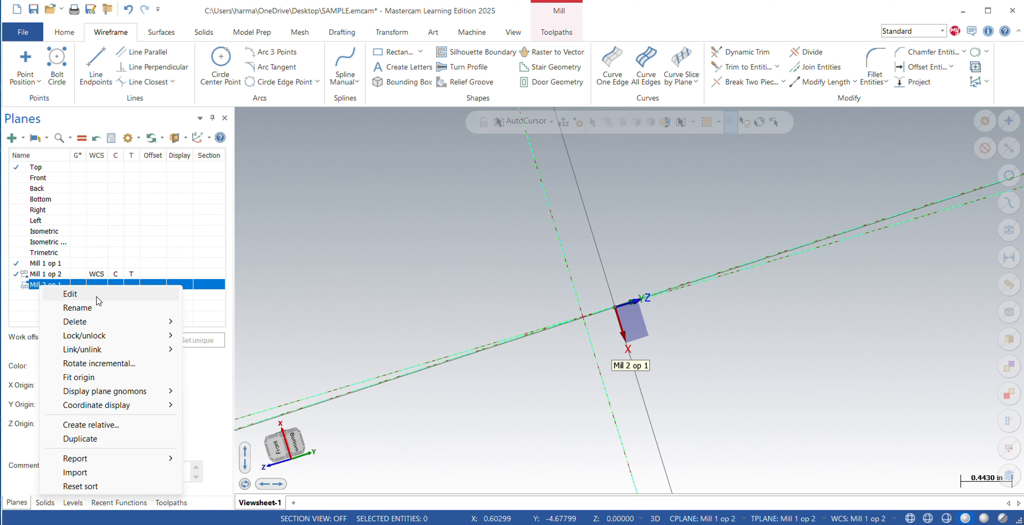
mouse_move(127, 350)
click(220, 377)
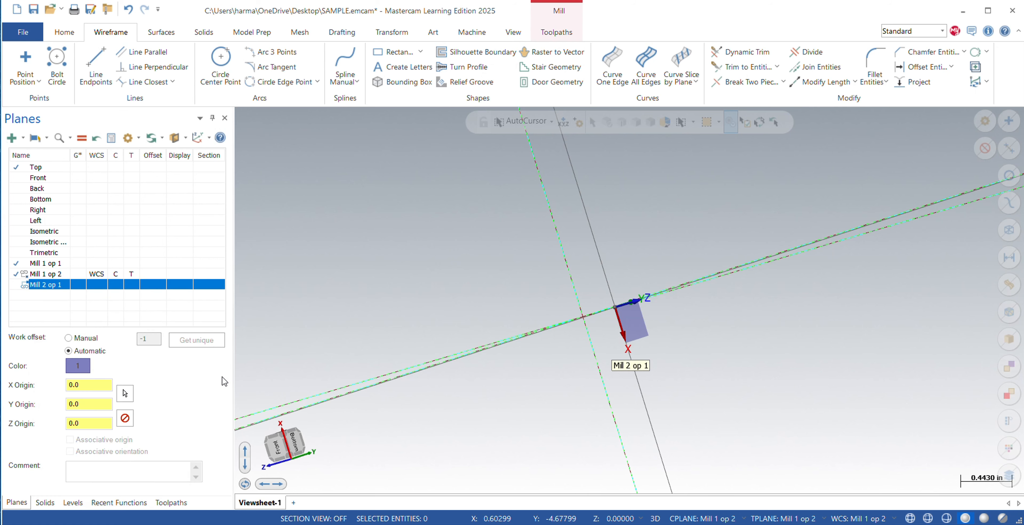
click(80, 284)
click(94, 286)
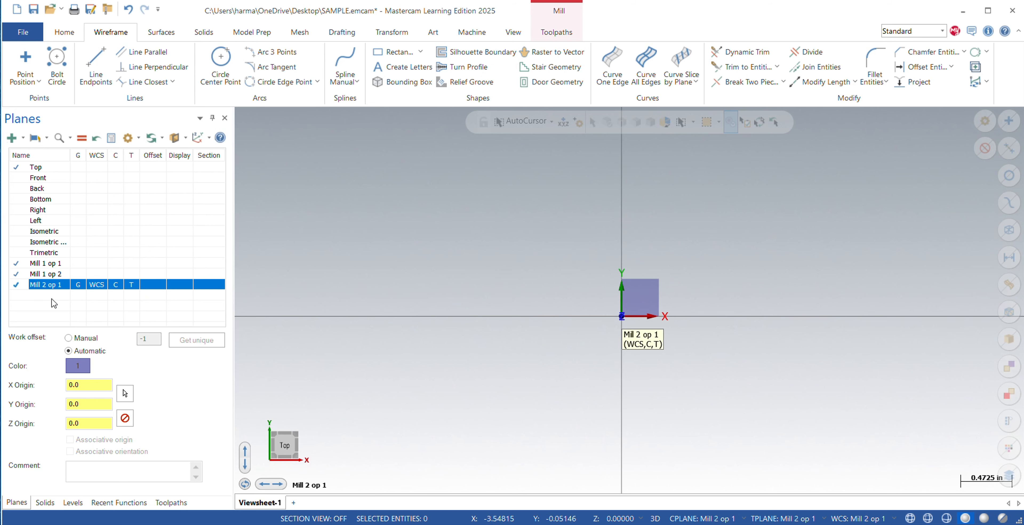
Edit the Mill 2 op 1 plane to set its Z origin to 10.0 and align the view to it.
right_click(60, 286)
click(91, 293)
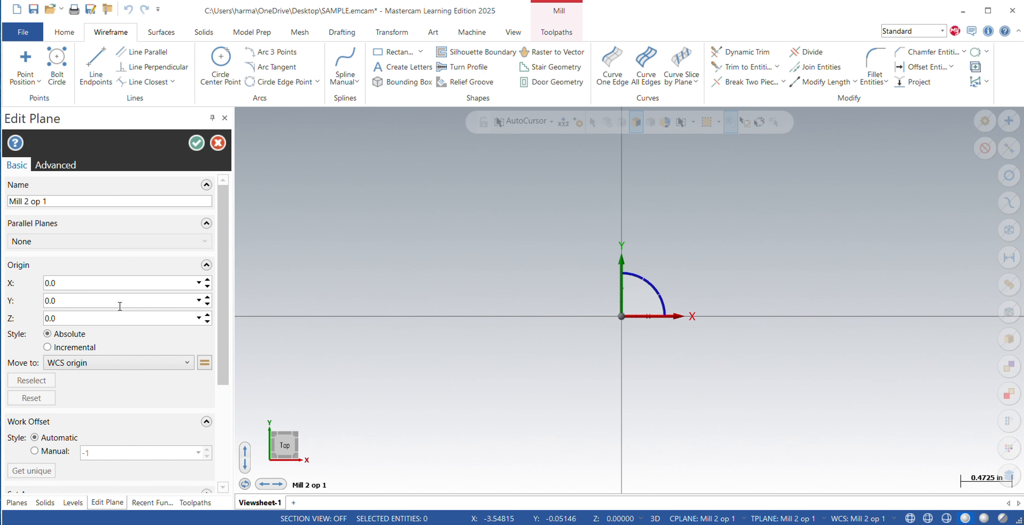
click(80, 316)
key(BackSpace)
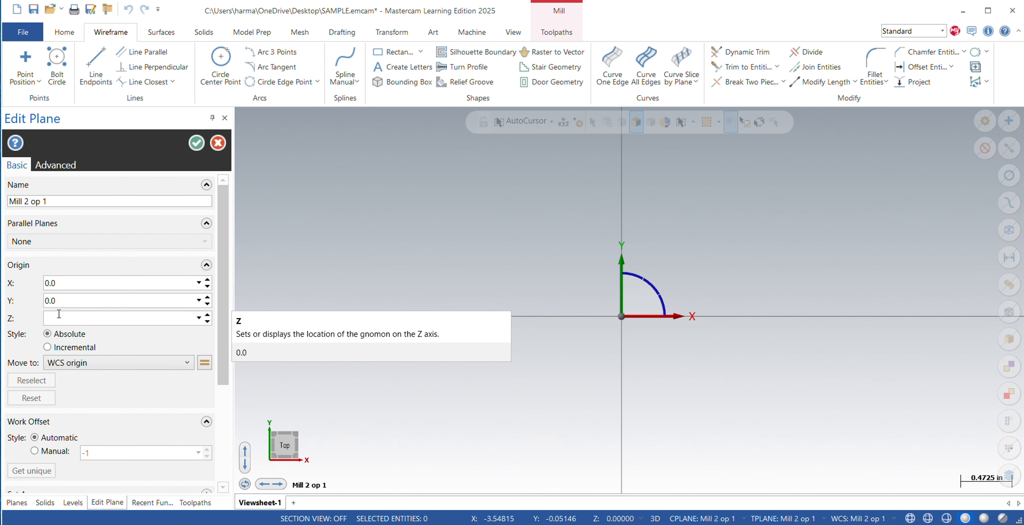
text(10.0)
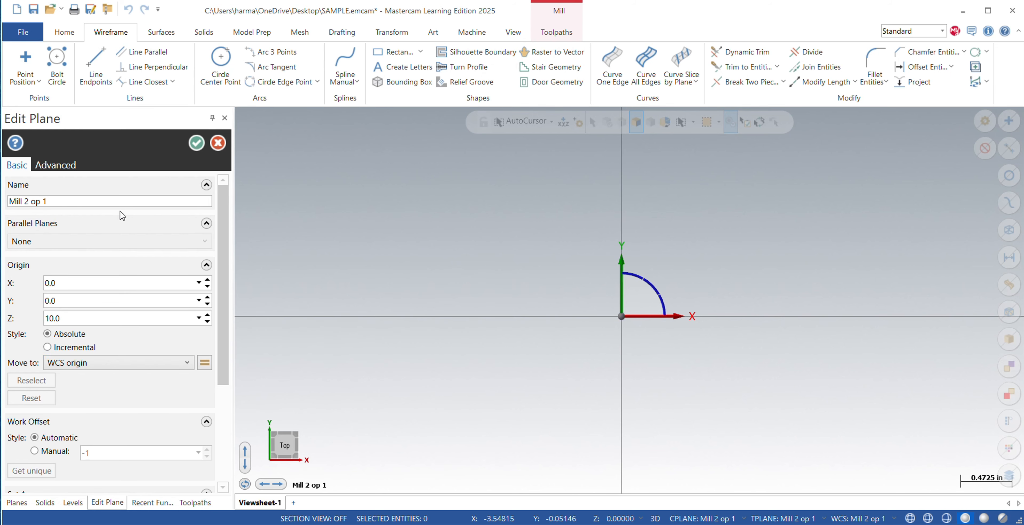
click(192, 145)
middle_drag(623, 312, 650, 303)
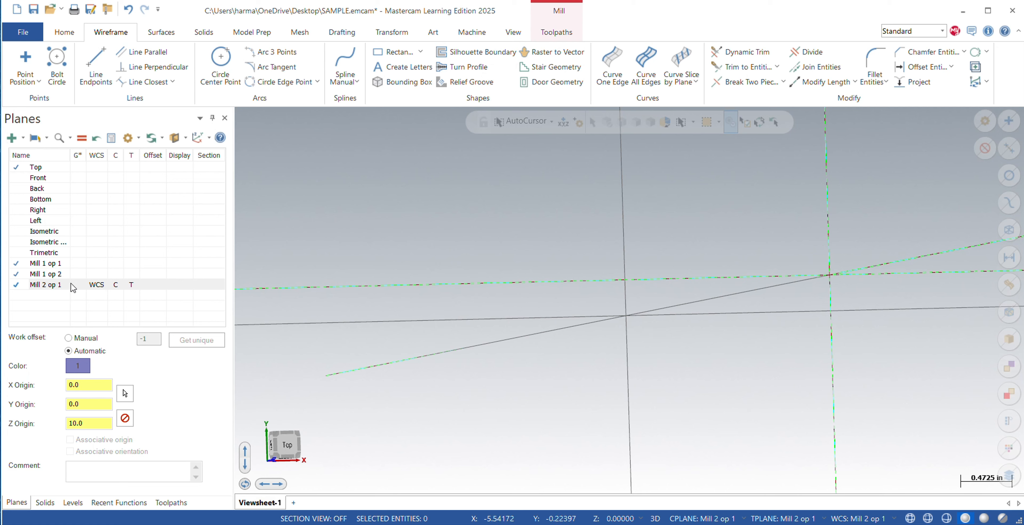
click(48, 285)
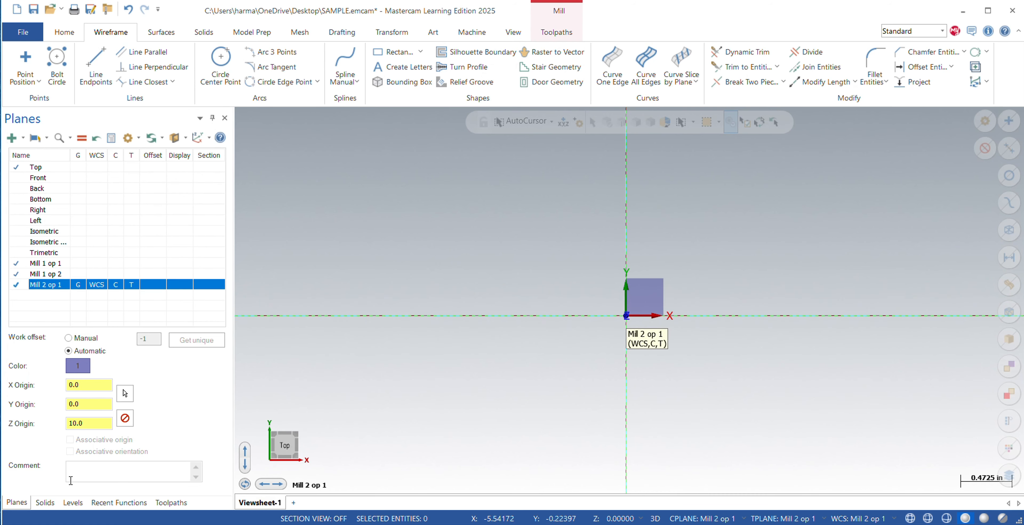
Collapse the MILL 1 machine group in the list of toolpaths.
click(45, 503)
click(72, 503)
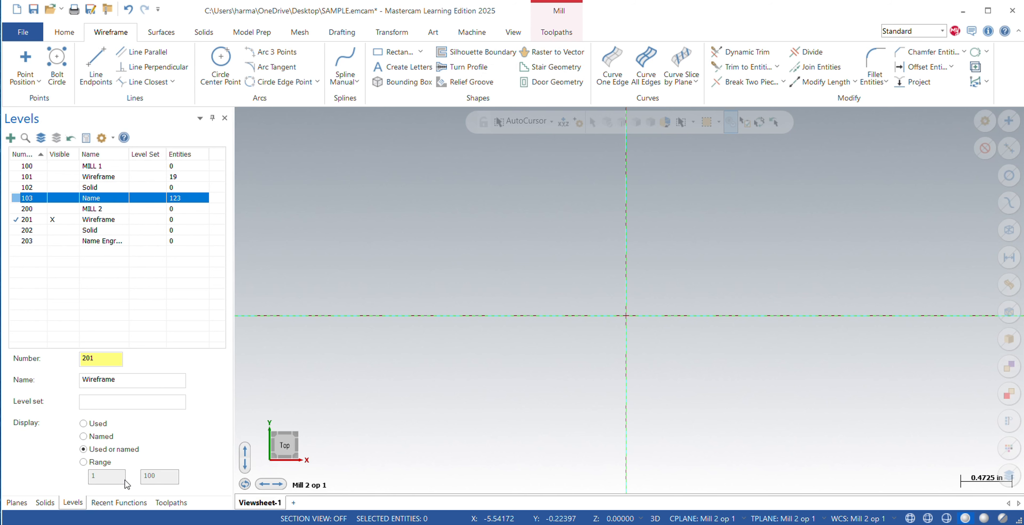
click(119, 503)
click(171, 503)
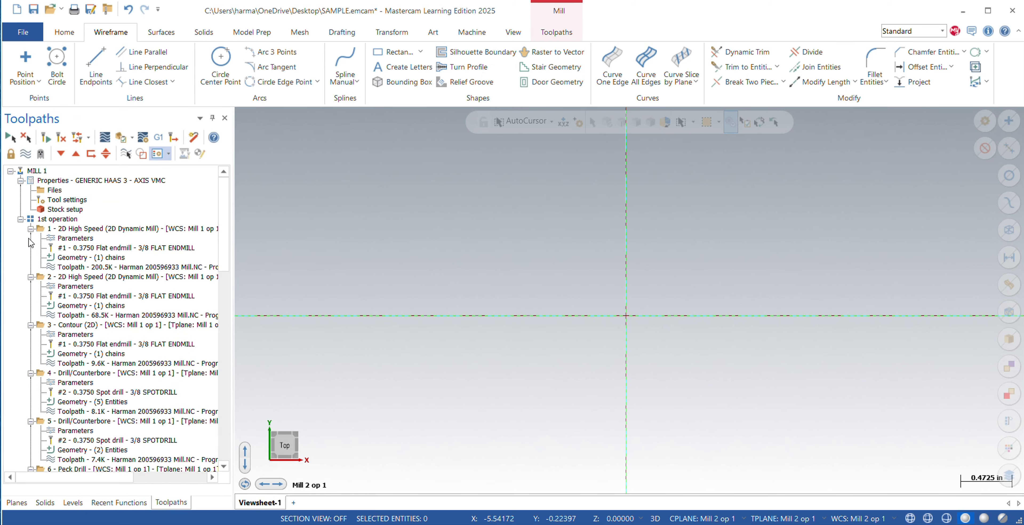
click(10, 171)
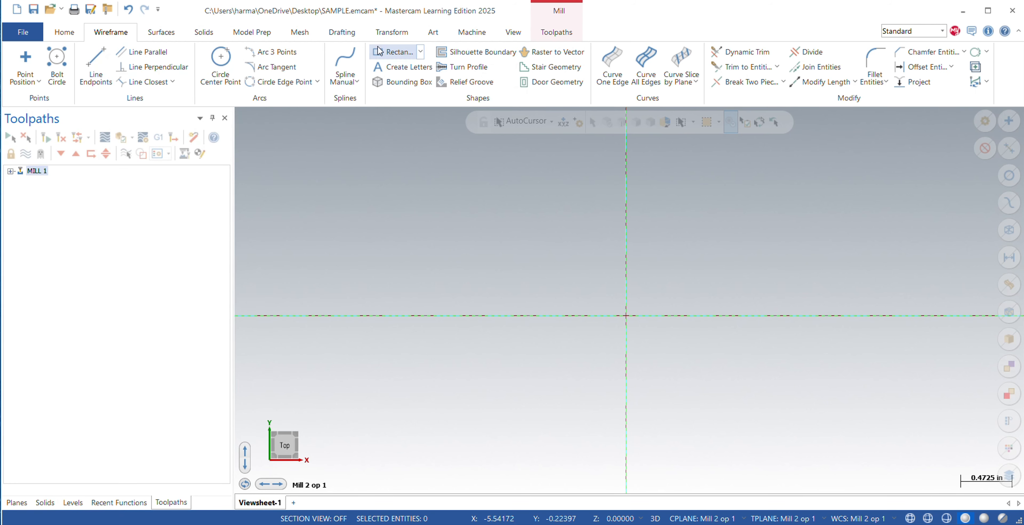
Create a 3.0 by 3.0 inch rectangle anchored by its center at the origin of the Mill 2 op 1 plane.
click(387, 51)
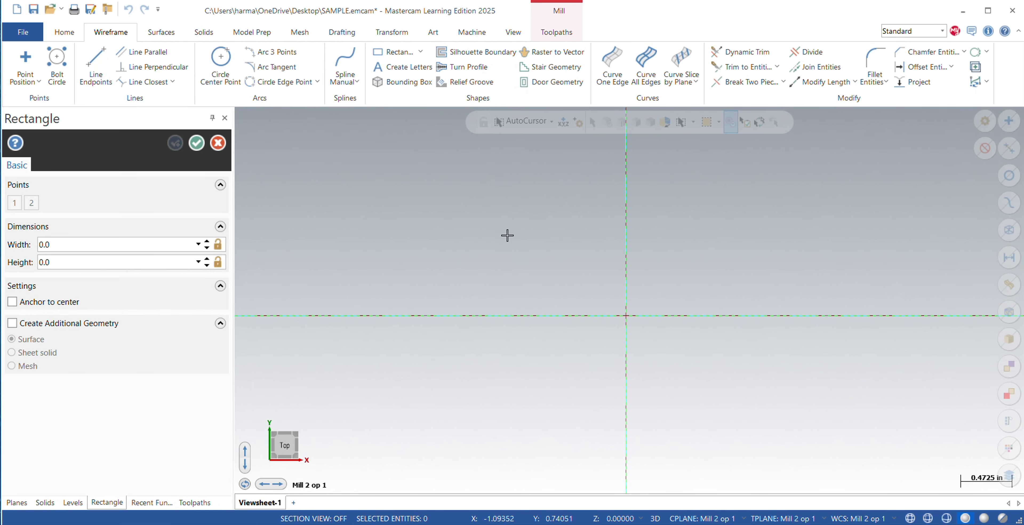
click(52, 246)
key(BackSpace)
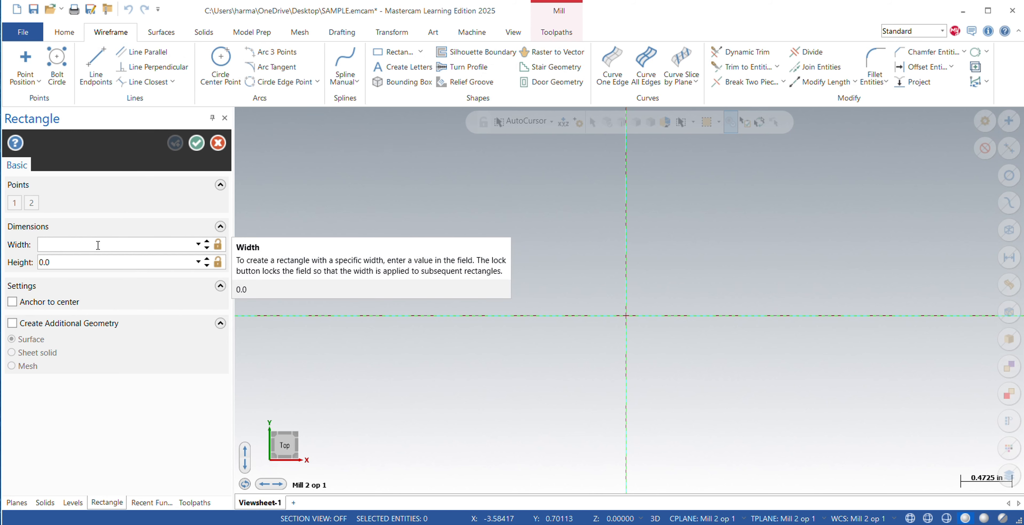
text(3.0)
click(70, 263)
key(BackSpace)
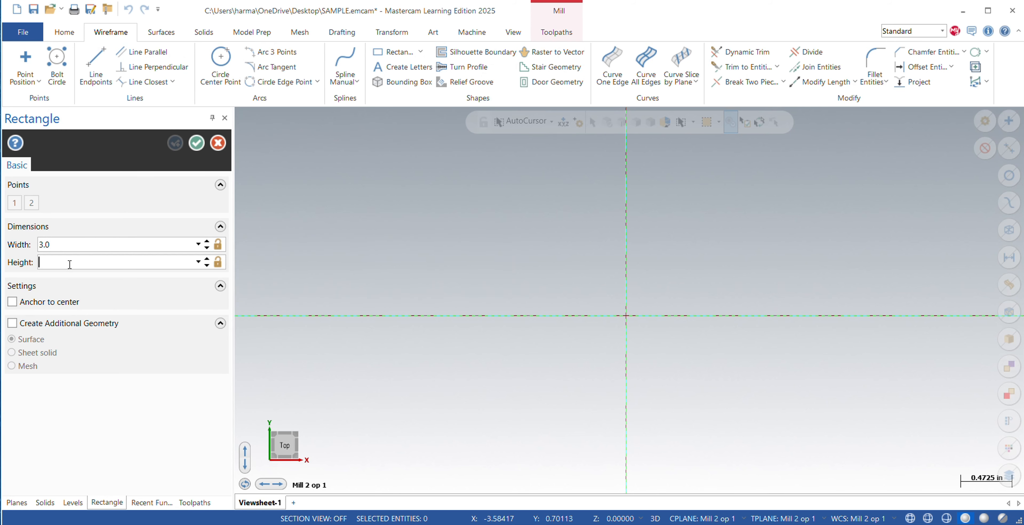
text(3.0)
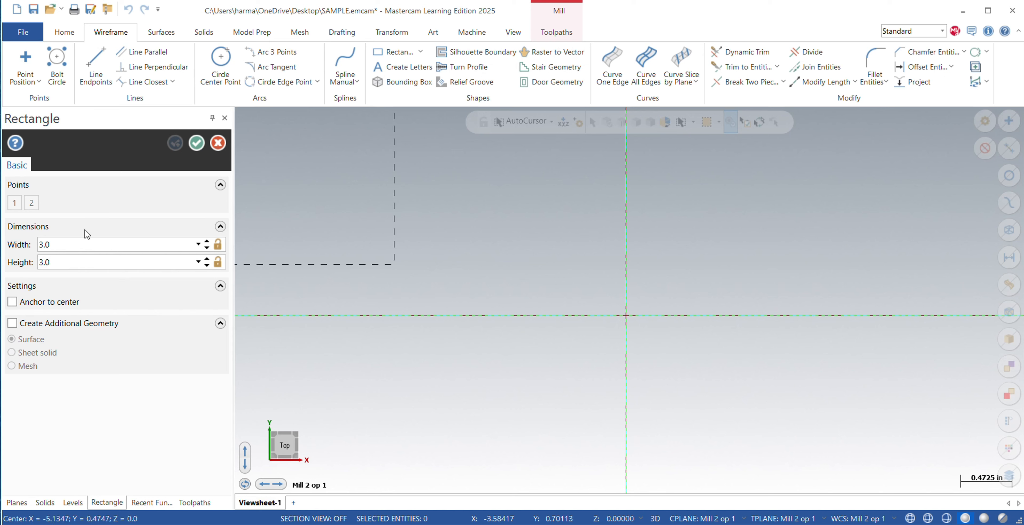
click(12, 301)
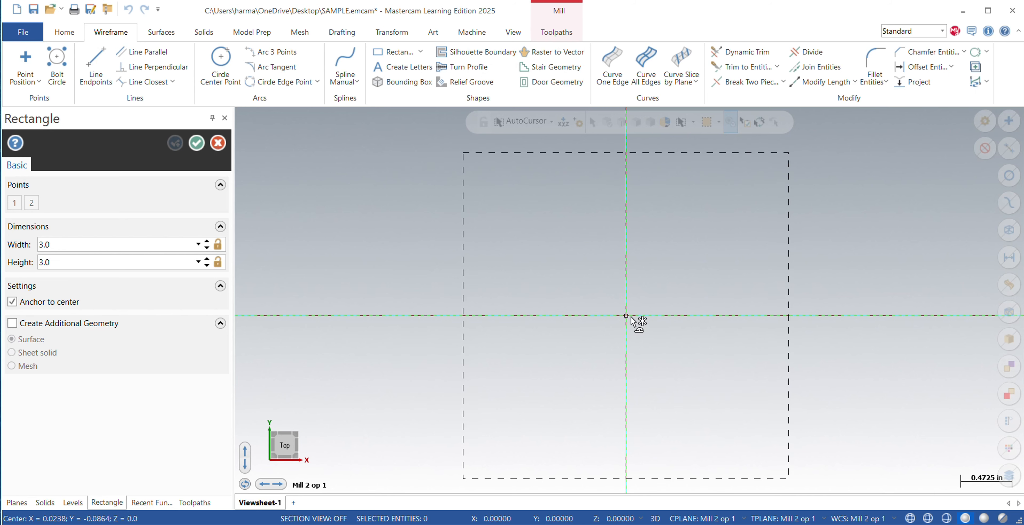
click(630, 322)
click(176, 146)
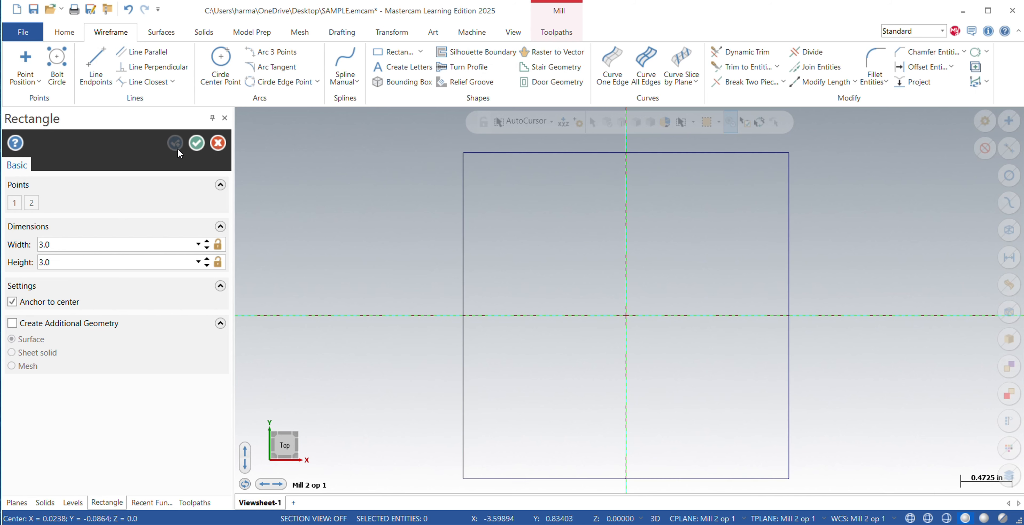
Create a 2.0 by 2.0 rectangle anchored by its center at the origin of the Mill 2 op 1 plane.
double_click(93, 242)
key(BackSpace)
key(Return)
double_click(59, 266)
key(BackSpace)
text(2.0)
key(Return)
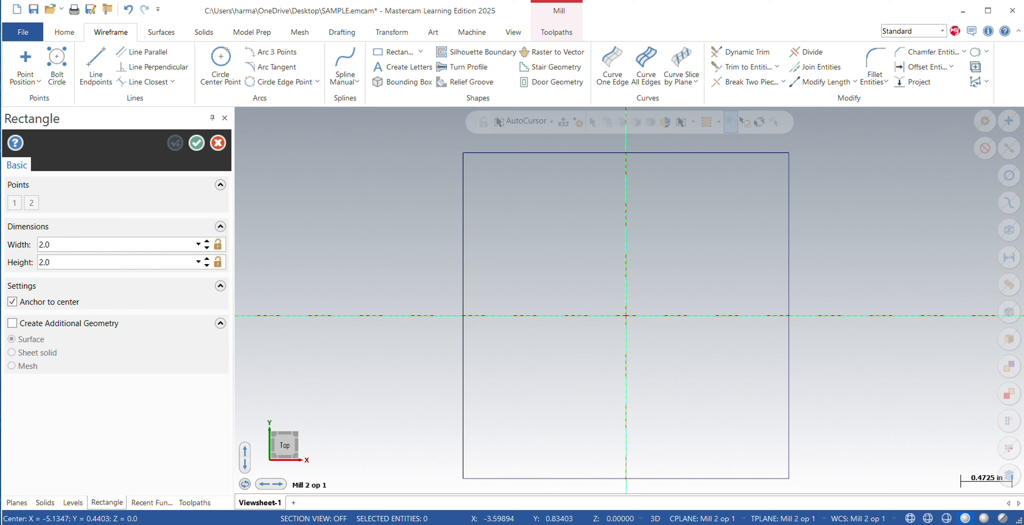
click(631, 318)
double_click(61, 249)
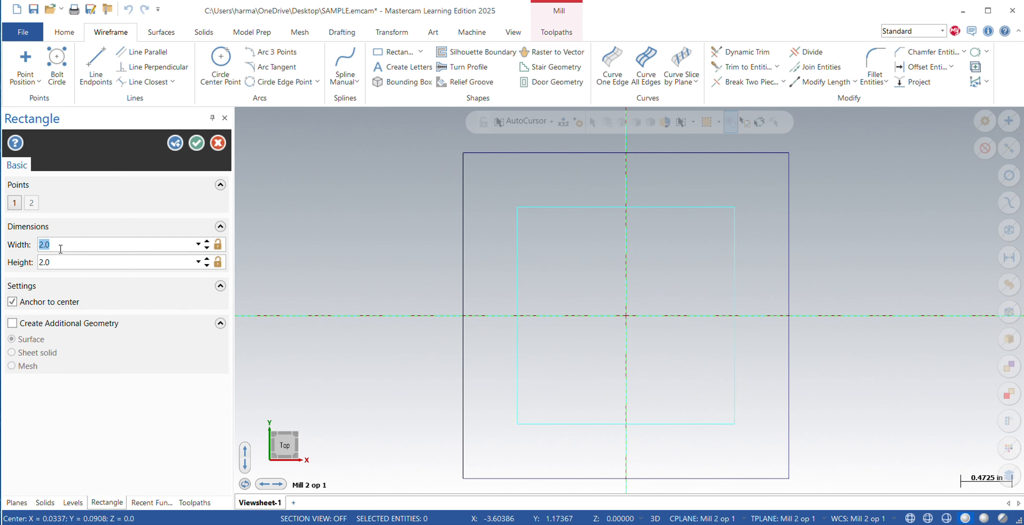
key(BackSpace)
click(180, 144)
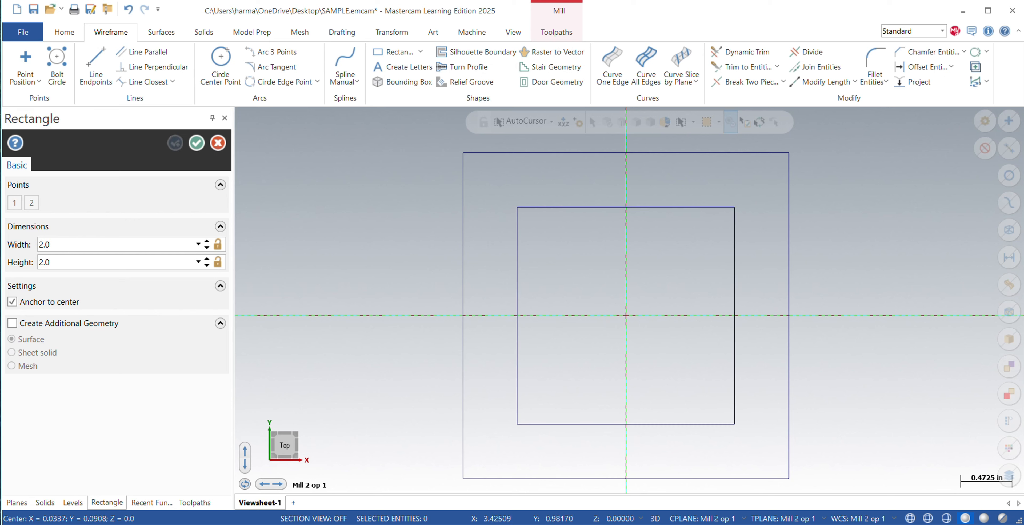
Consult the plate drawing in the browser for the pocket dimensions and try a rectangle width of 1.41.
drag(1023, 114, 606, 45)
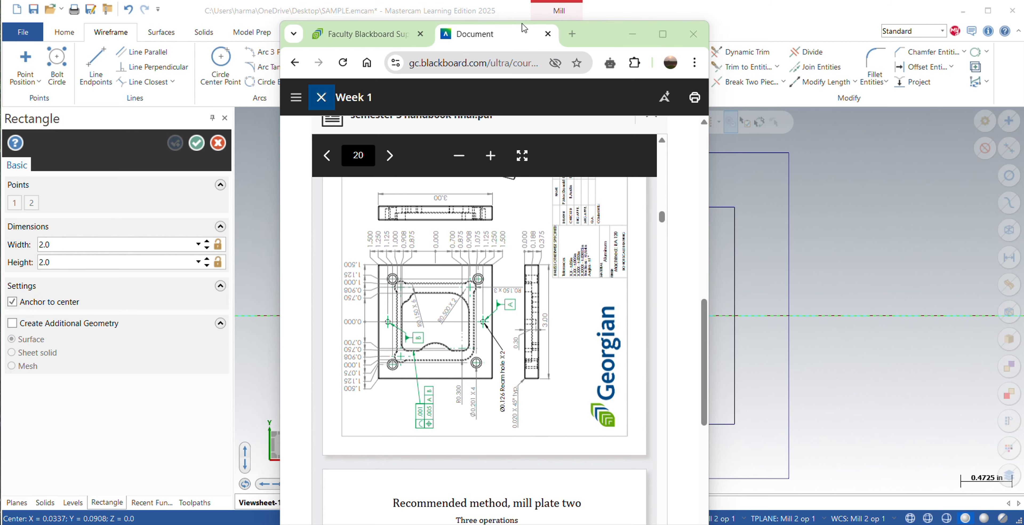
drag(590, 34, 1023, 54)
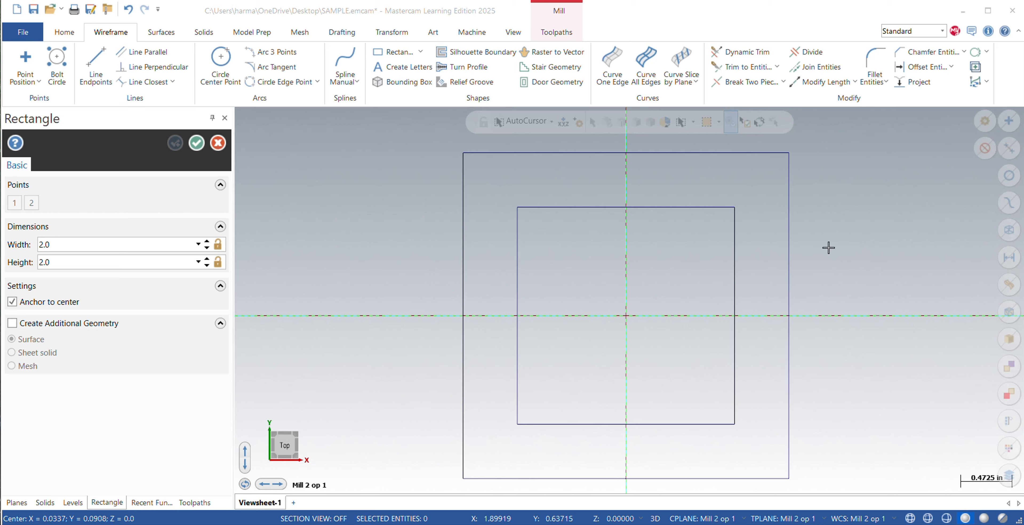
double_click(64, 245)
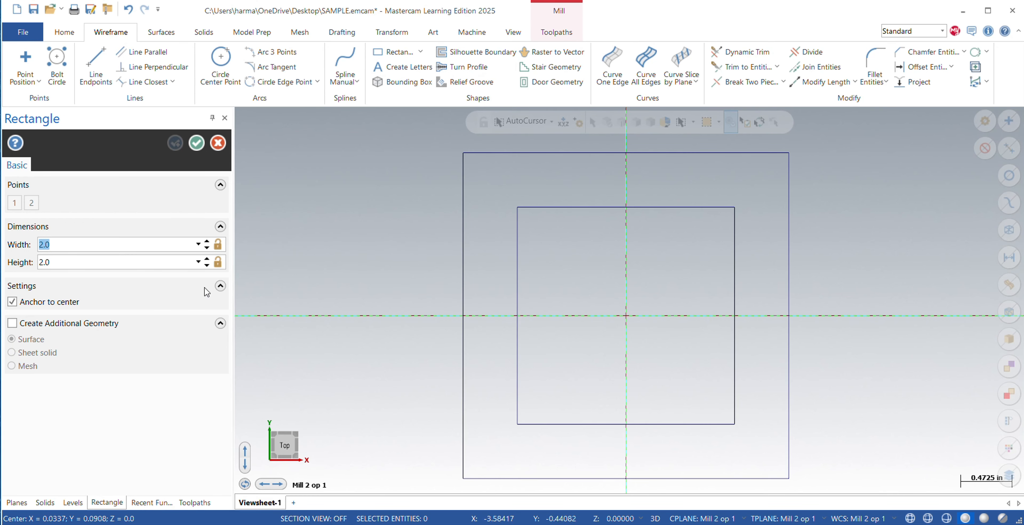
key(BackSpace)
key(Return)
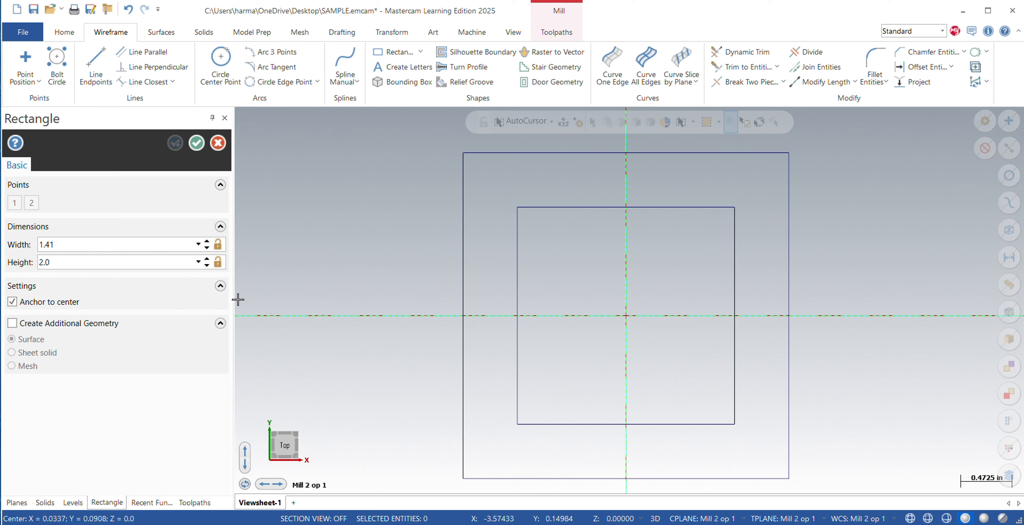
Set the new rectangle's width to 1.5 by entering the expression .750*2.
click(126, 245)
key(BackSpace)
key(BackSpace)
key(BackSpace)
text(.7)
text(5)
Set the rectangle's height to 1.75 and create it centered on the origin.
key(BackSpace)
key(BackSpace)
key(BackSpace)
key(BackSpace)
key(BackSpace)
text(.750*2)
key(Return)
double_click(131, 262)
key(BackSpace)
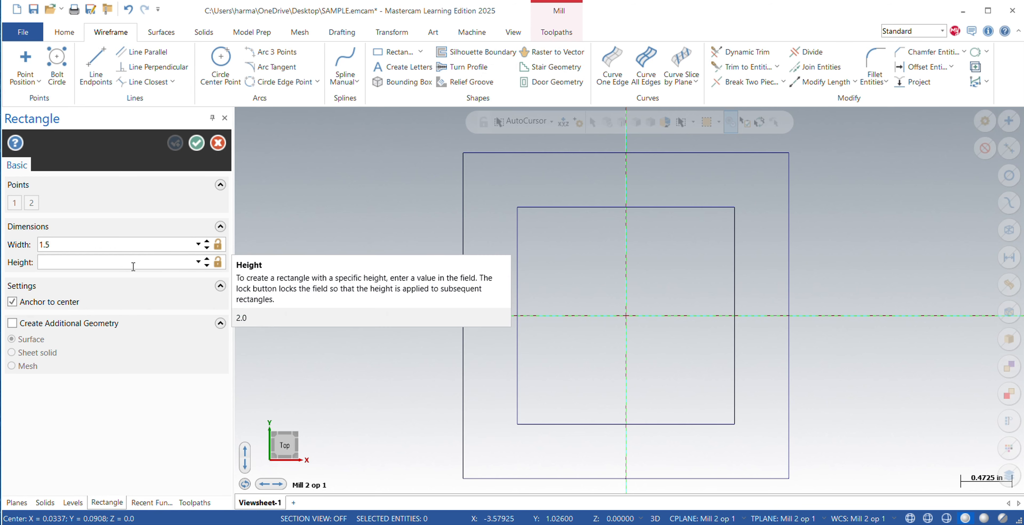
text(.875*2)
key(Return)
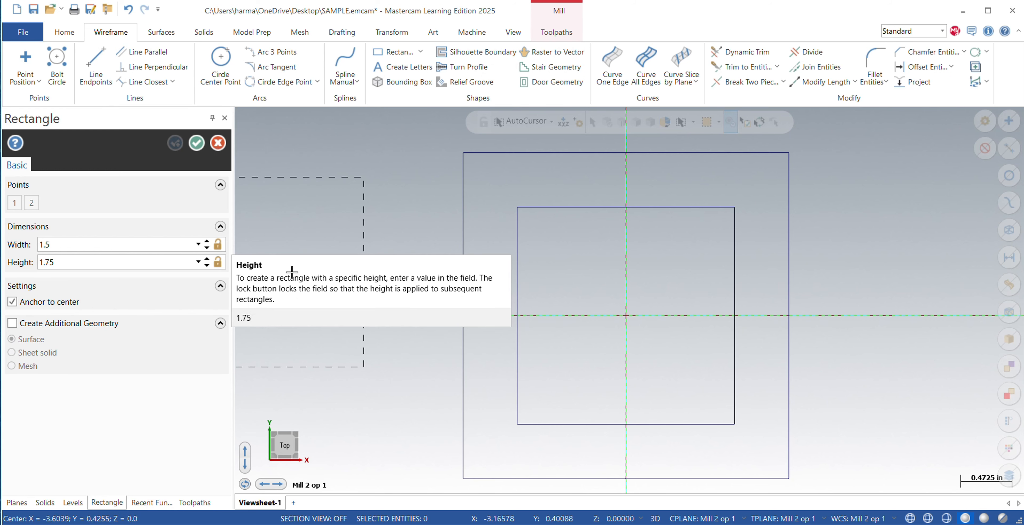
click(626, 316)
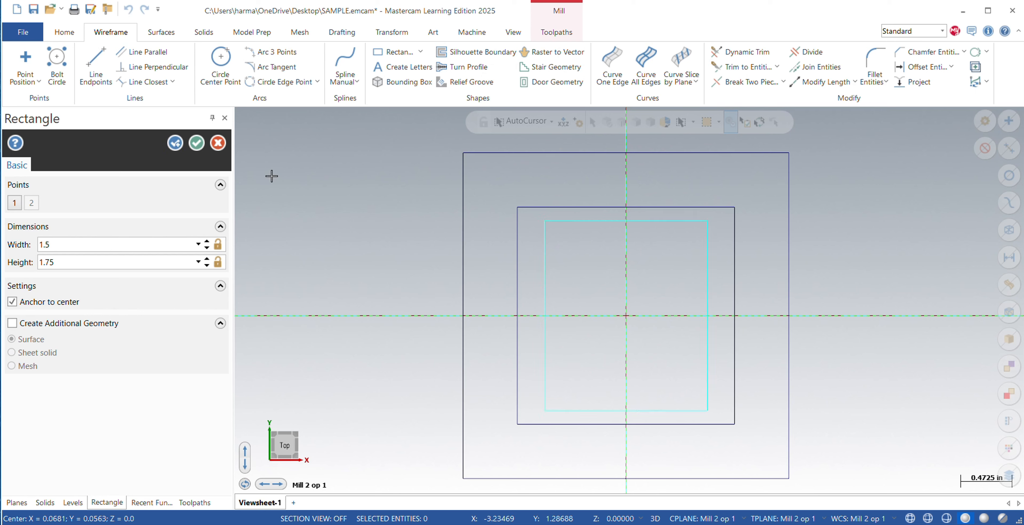
click(196, 143)
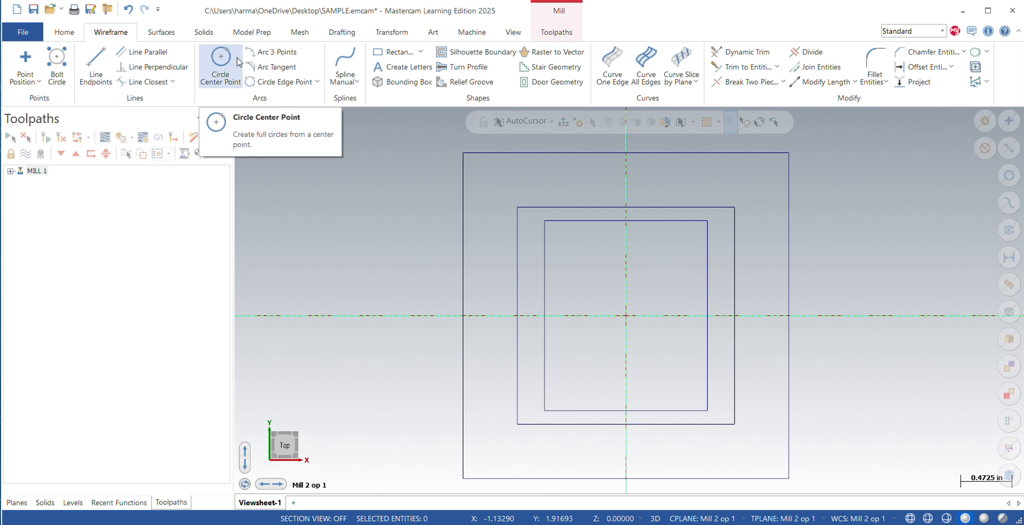
Set the Chamfer Entities distance to 0.02 using the 1 Distance method.
click(901, 52)
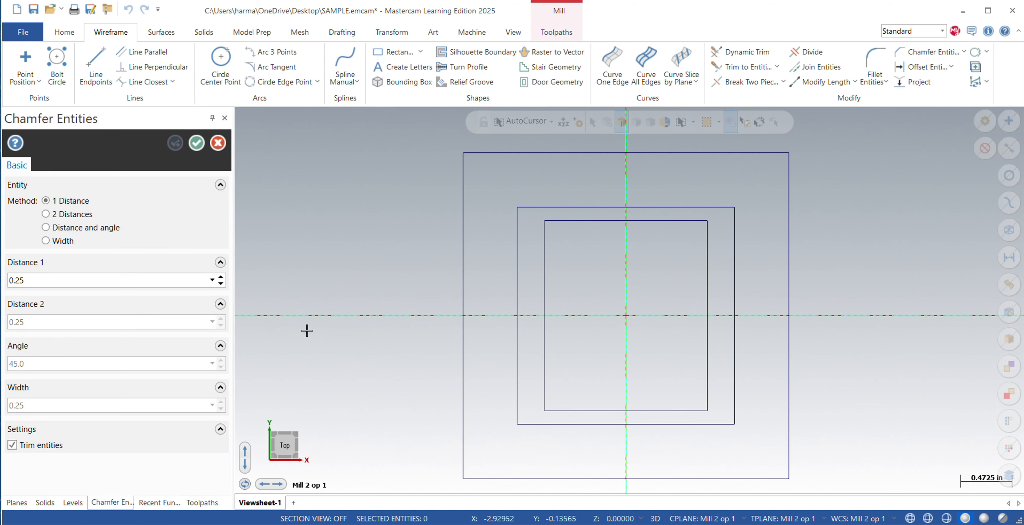
double_click(37, 280)
key(BackSpace)
text(0.02)
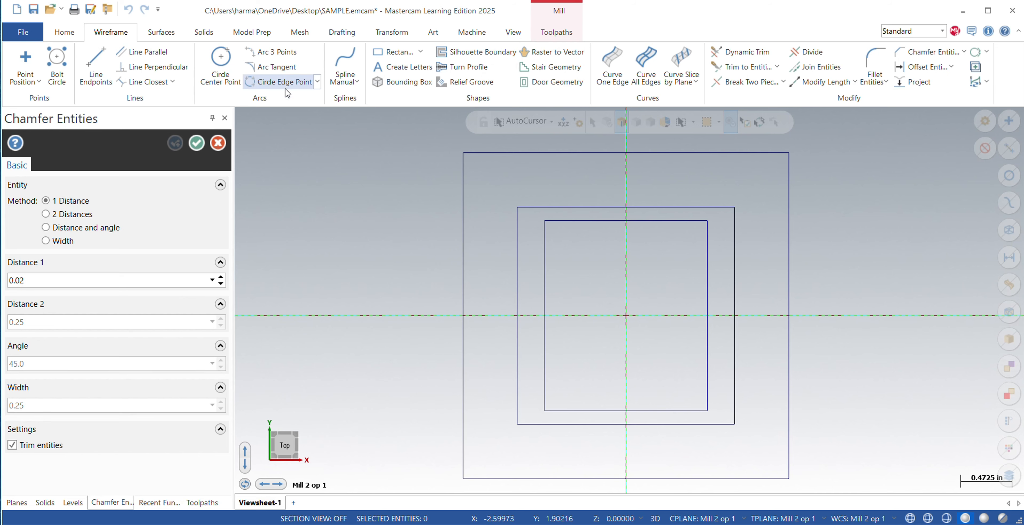
click(196, 143)
click(466, 158)
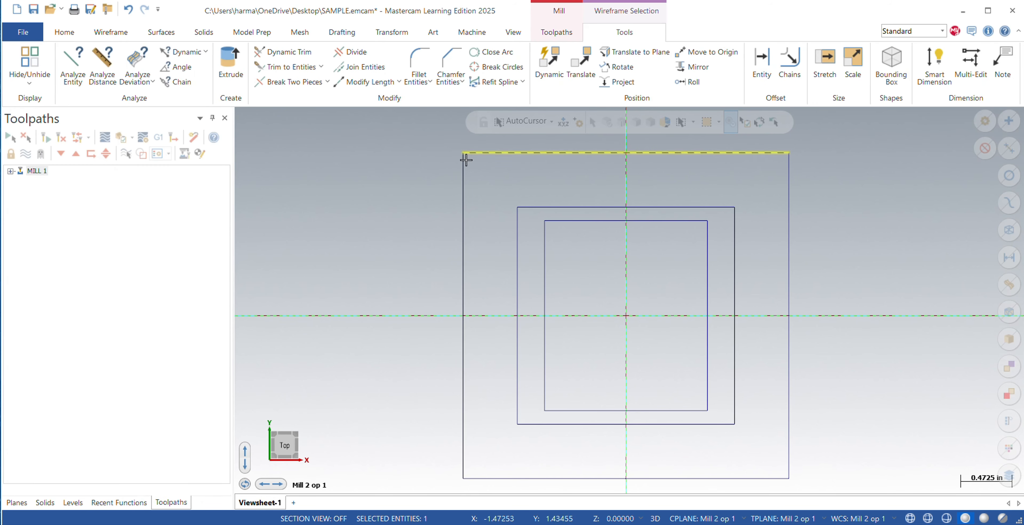
click(464, 162)
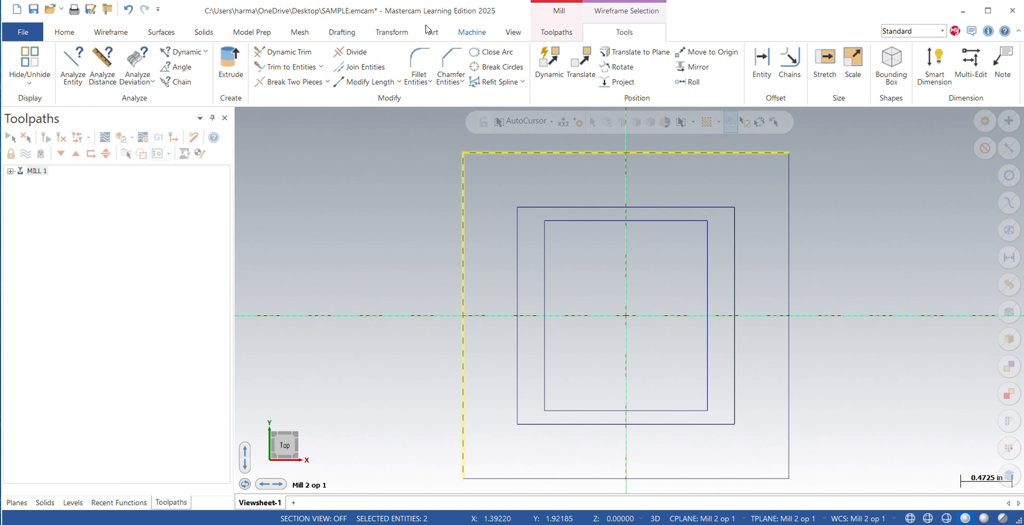
click(111, 32)
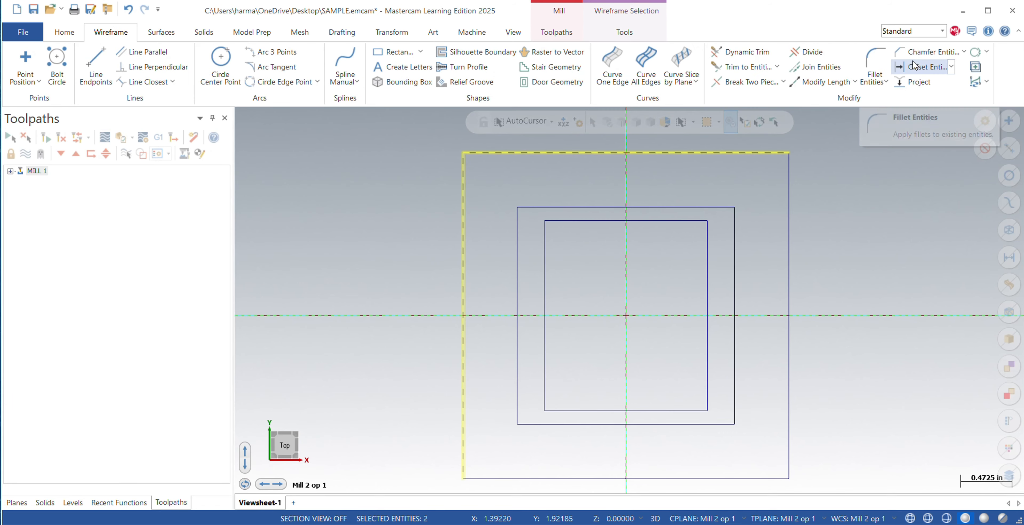
click(926, 52)
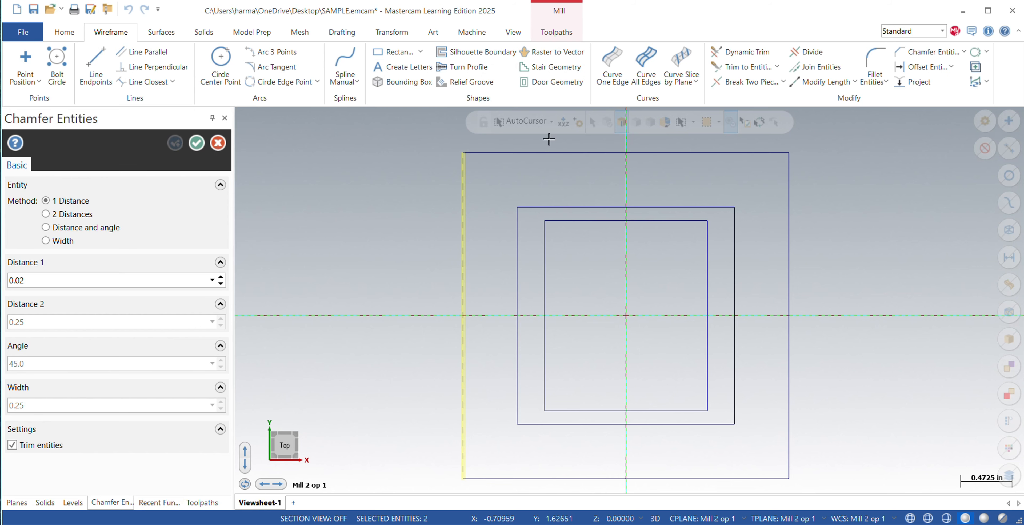
key(Escape)
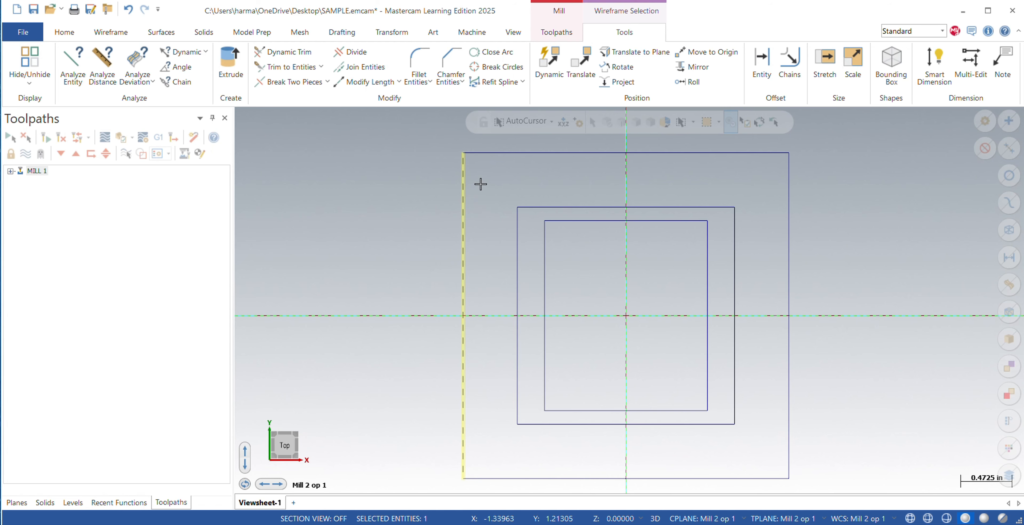
key(Escape)
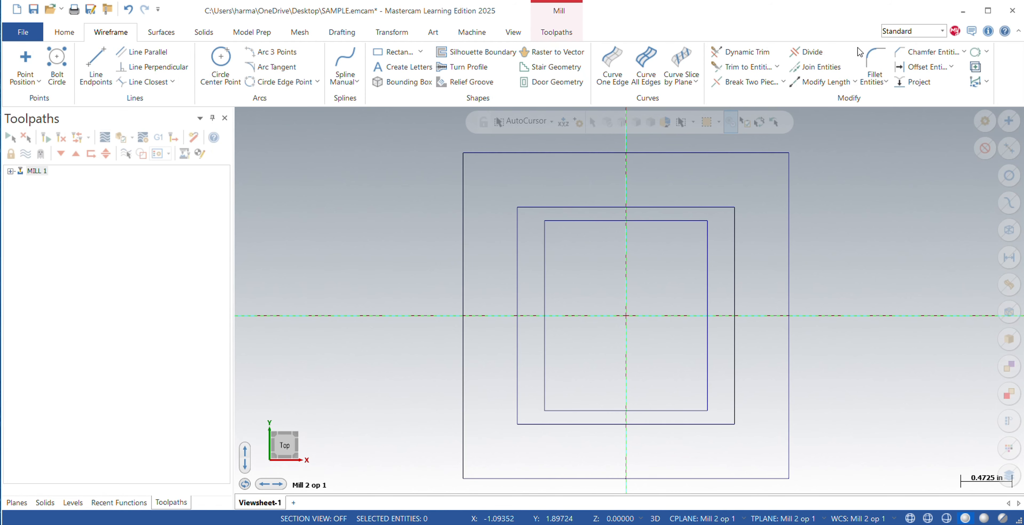
Chamfer all four corners of the outer 3.0 inch rectangle with a distance of 0.02.
click(923, 54)
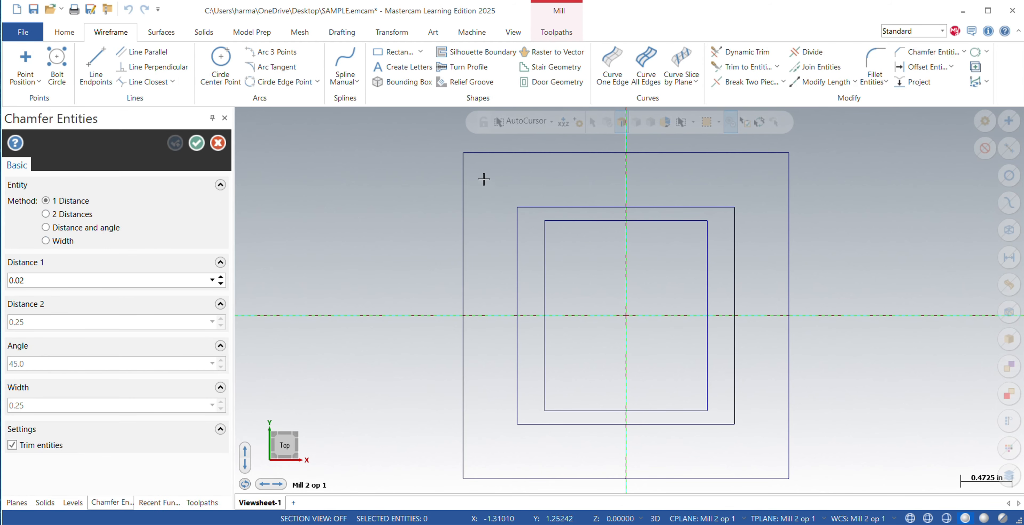
click(488, 157)
click(466, 174)
click(756, 151)
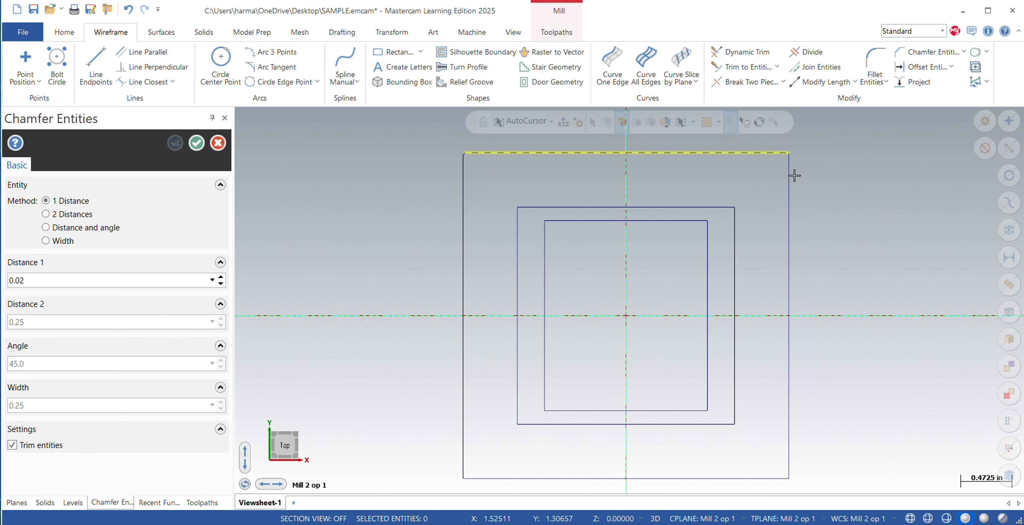
click(794, 185)
click(789, 464)
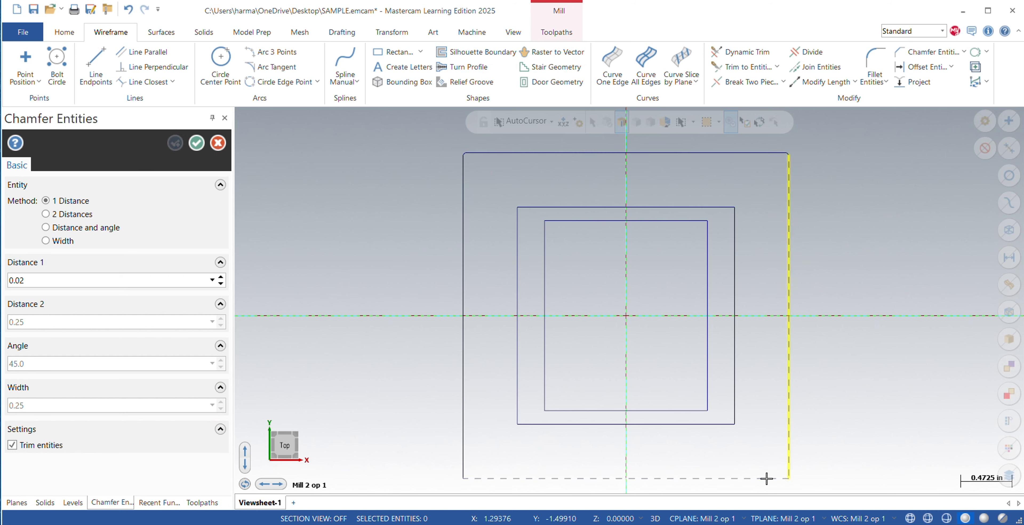
click(768, 478)
click(477, 478)
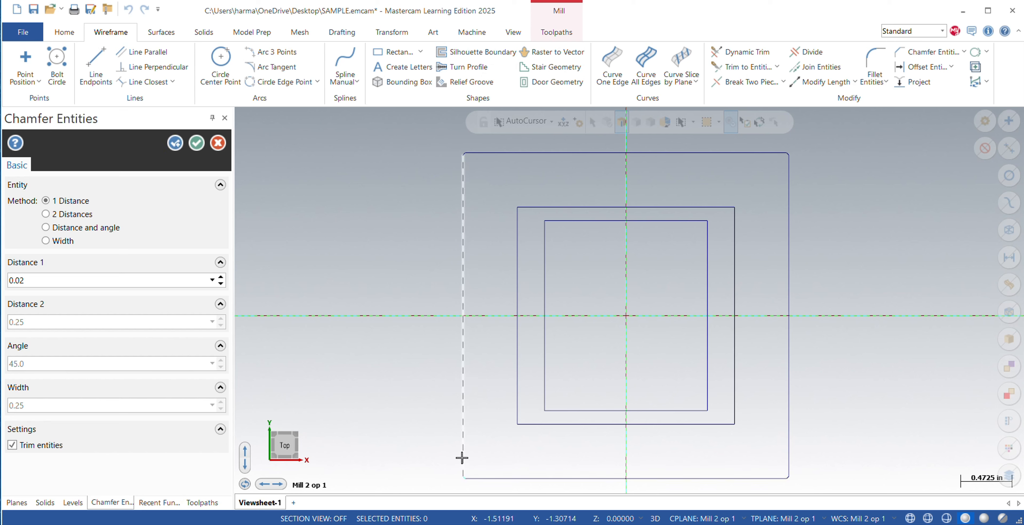
click(463, 457)
click(196, 143)
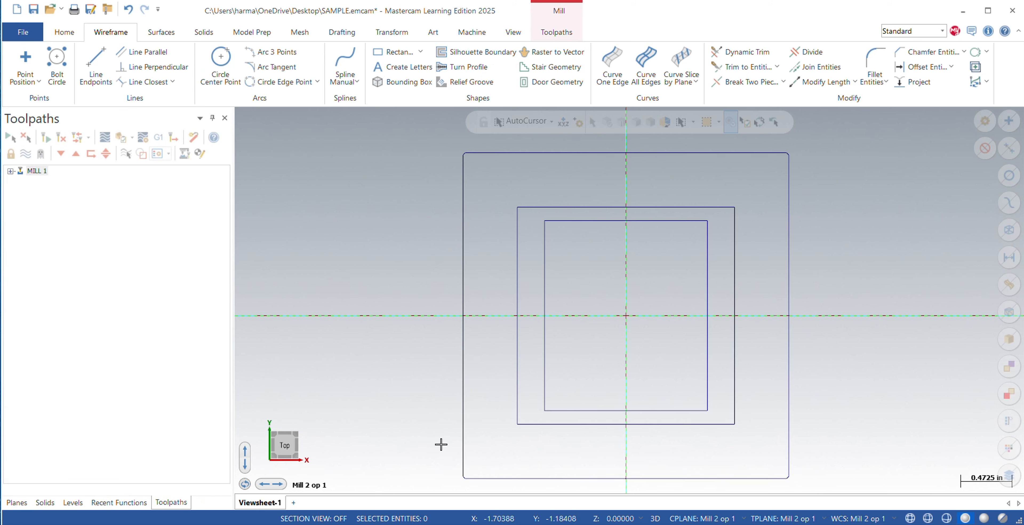
Set up a Circle Center Point with a diameter of 0.201 and lock its size for repeated placement.
click(473, 8)
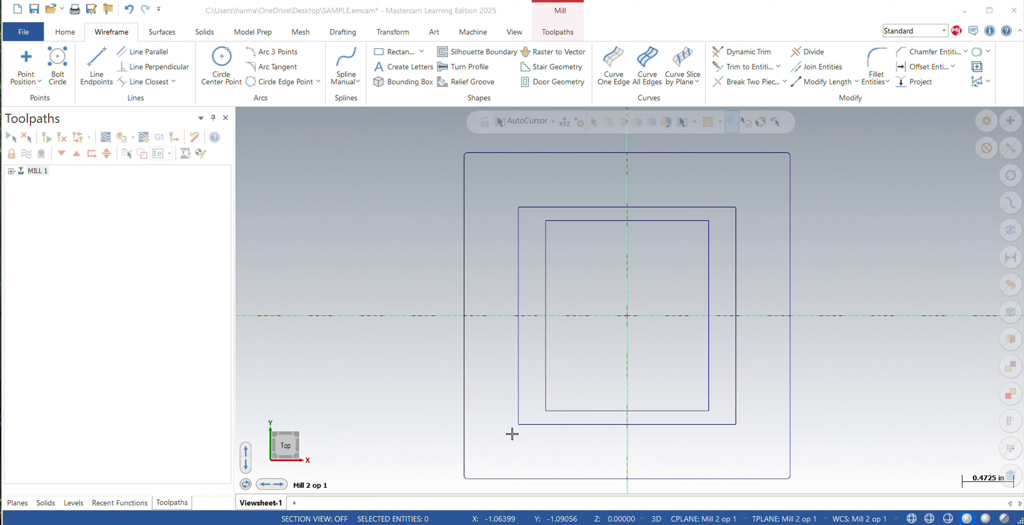
click(221, 65)
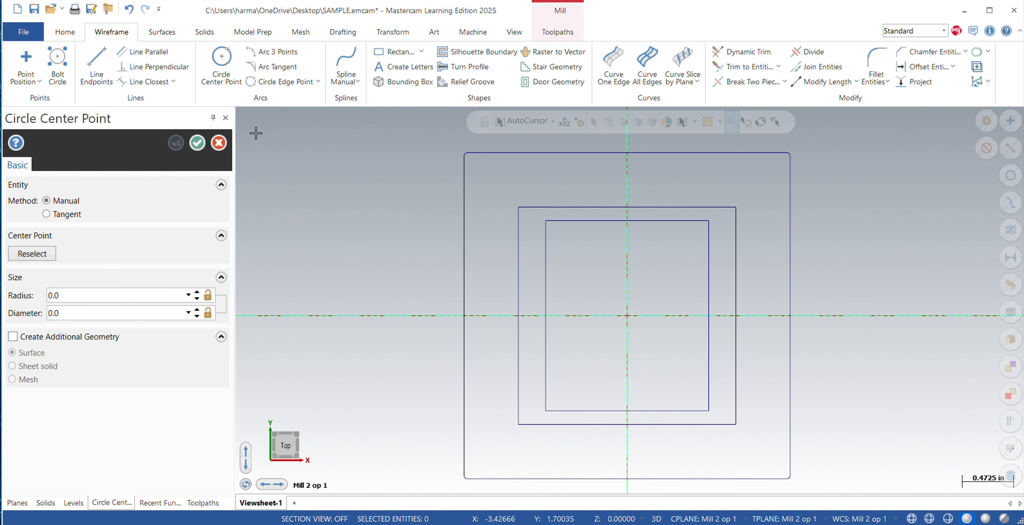
click(83, 295)
click(67, 312)
key(BackSpace)
text(.201)
key(Return)
text(.)
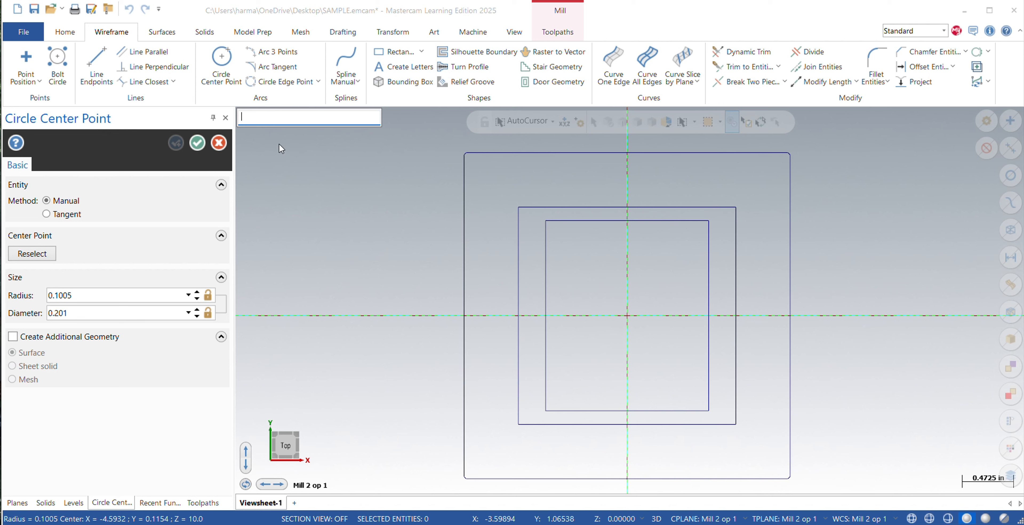
key(Escape)
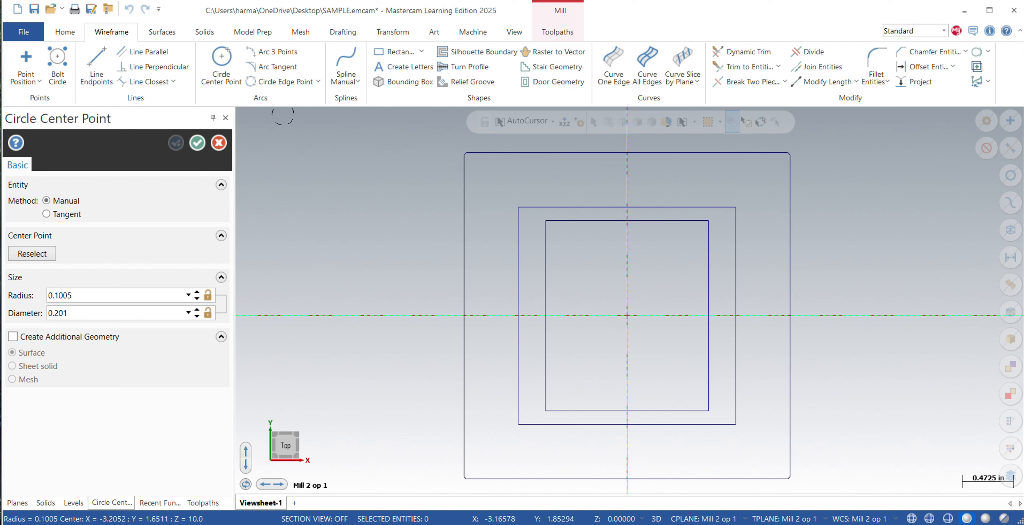
click(210, 294)
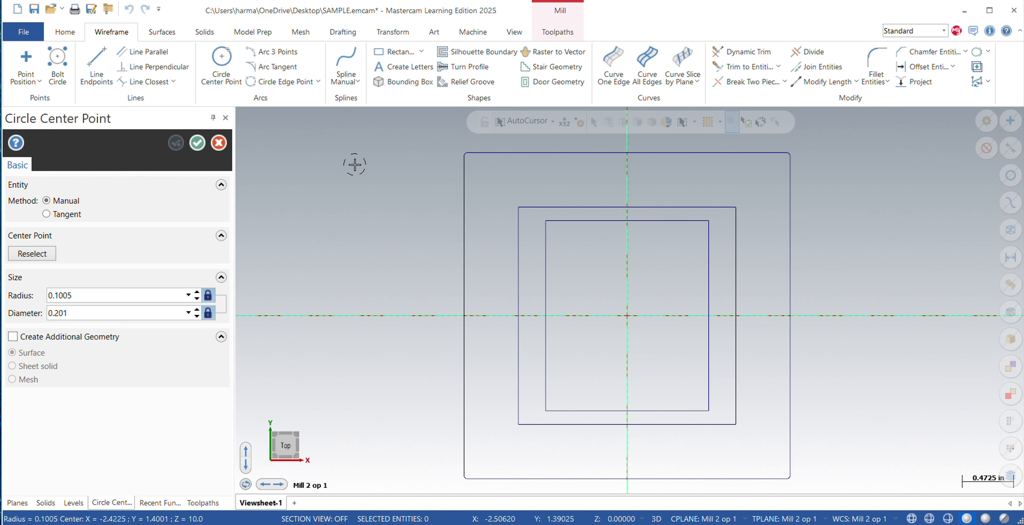
Place a 0.201 diameter circle with its center at X -1.0 and Y about -1.31.
text(-)
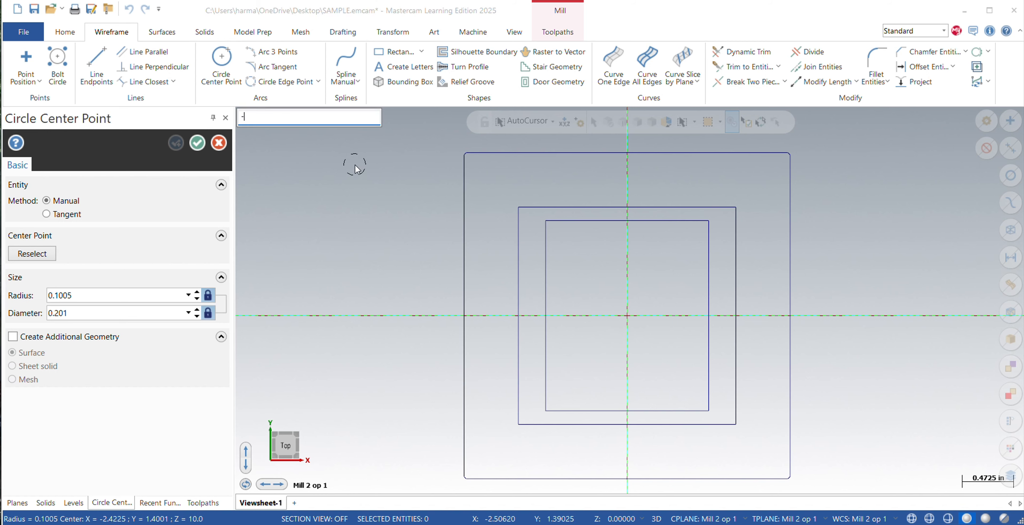
text(1)
key(Return)
text(.)
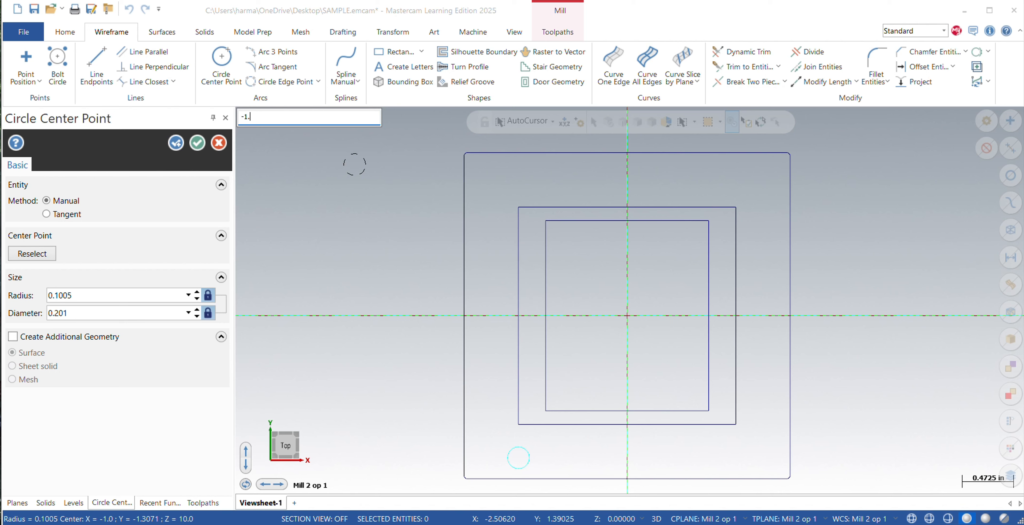
text(25.1.125)
key(Return)
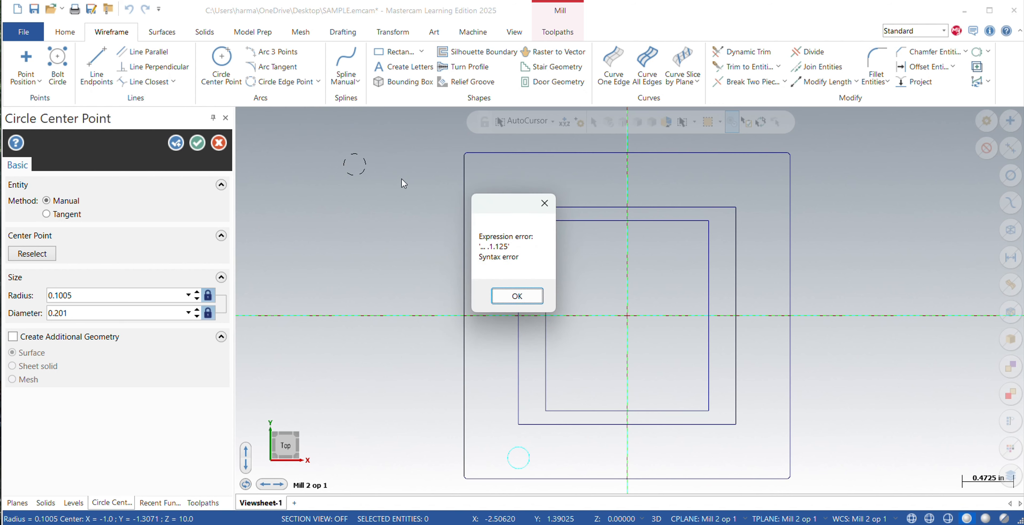
click(516, 294)
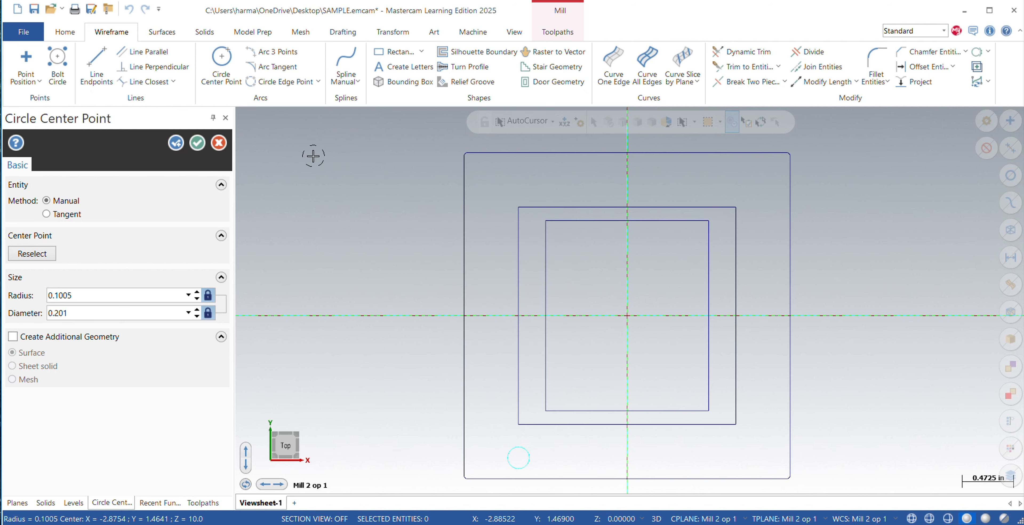
Place another 0.201 diameter circle with its center at the coordinates 1.125,1.125.
text(1.125,1.125)
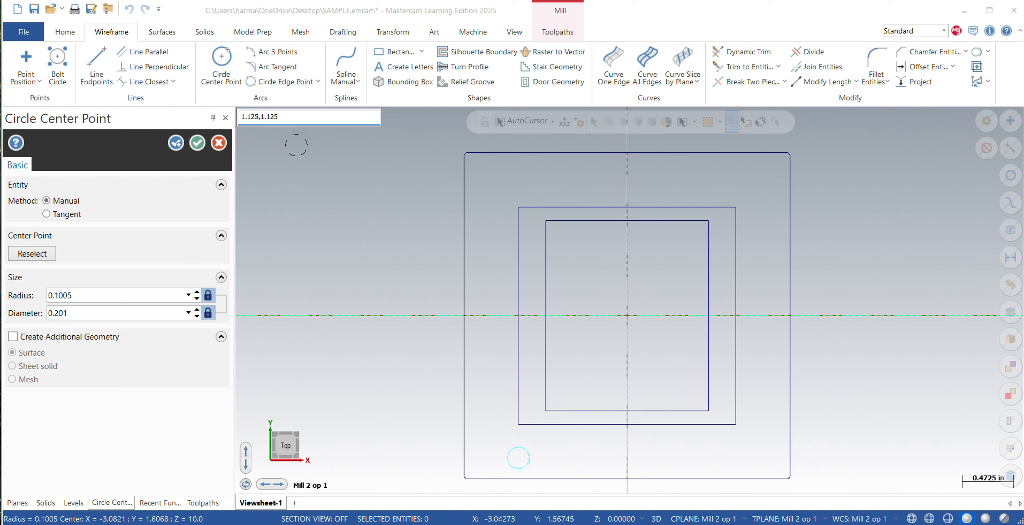
key(Return)
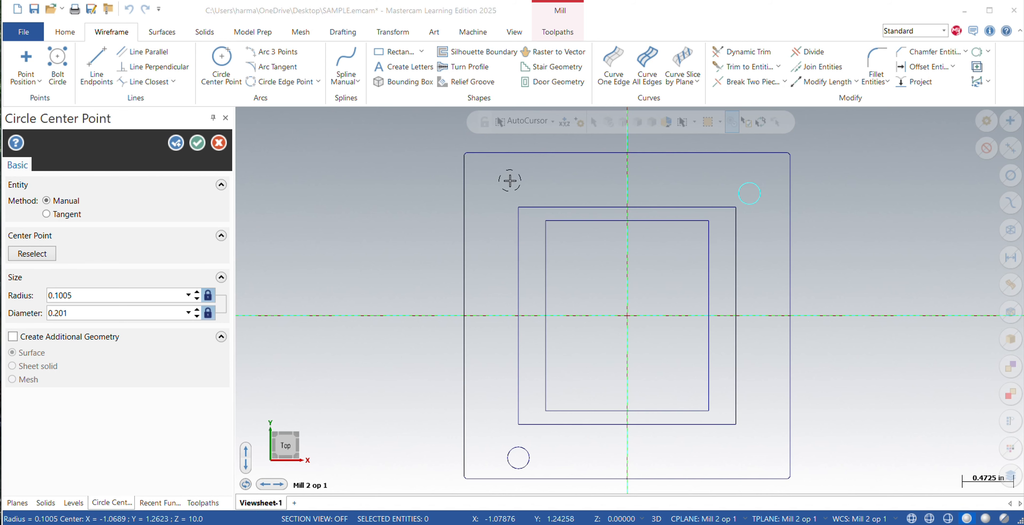
Place a 0.201 diameter circle with its center at the coordinates -1.125,1.125.
text(-1.125,1.)
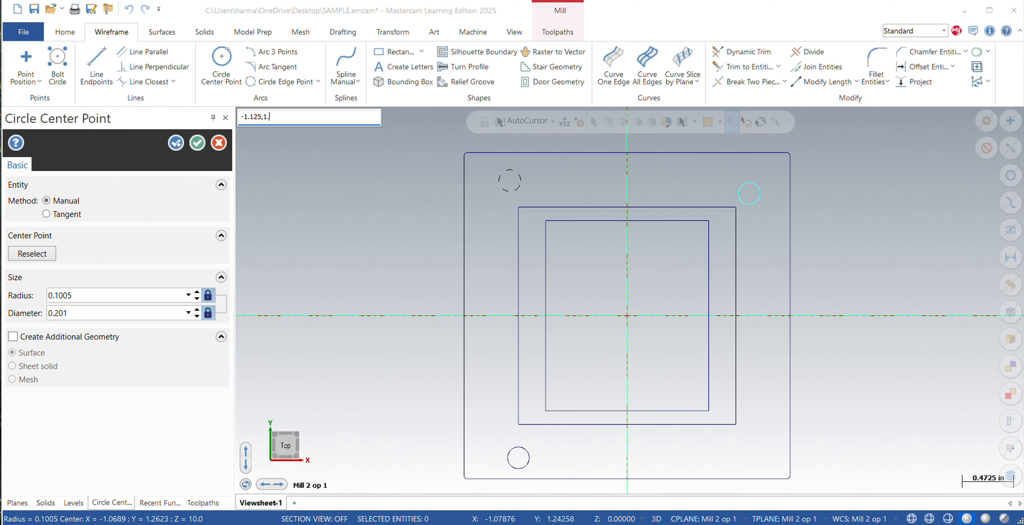
text(125)
key(Return)
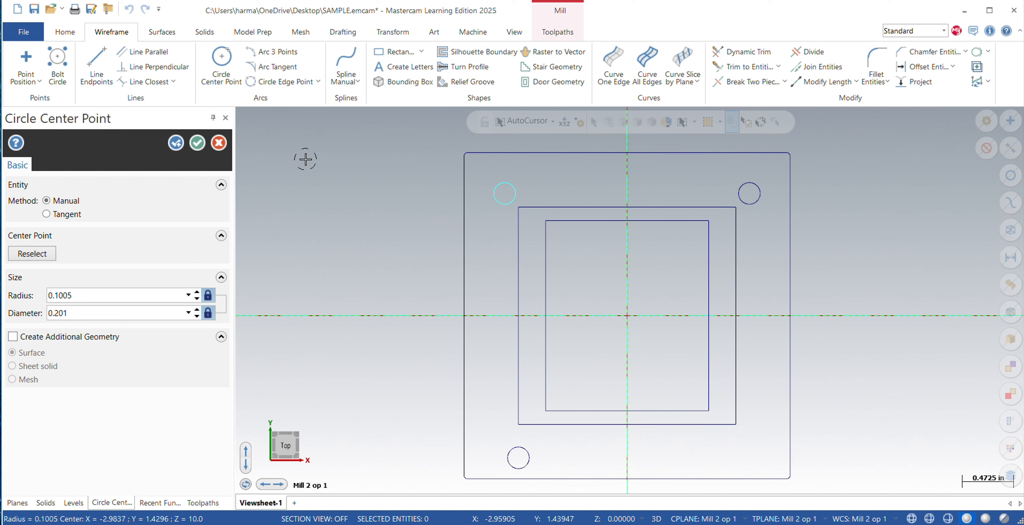
Place a 0.201 diameter circle with its center at the coordinates 1.125,-1.125.
text(-)
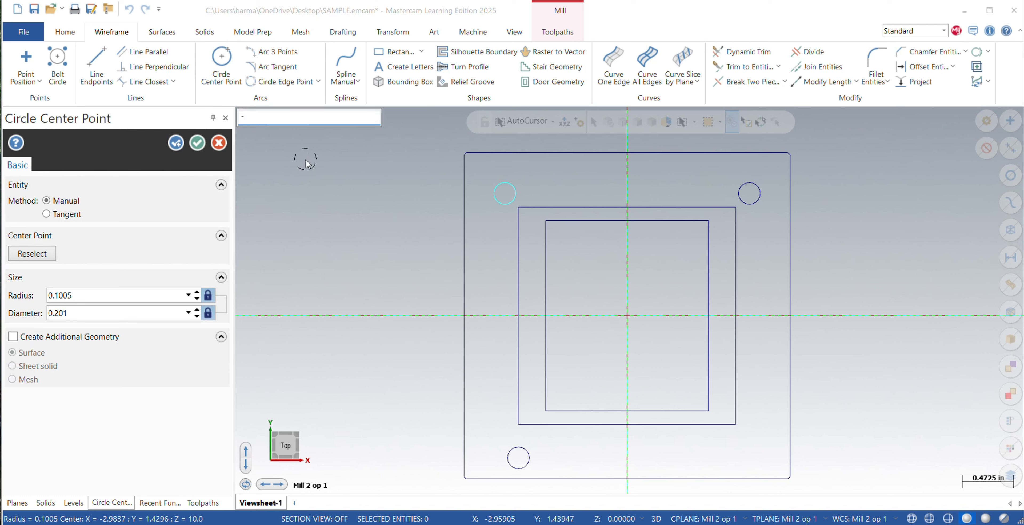
text(1)
text(.125,-1.12)
key(Return)
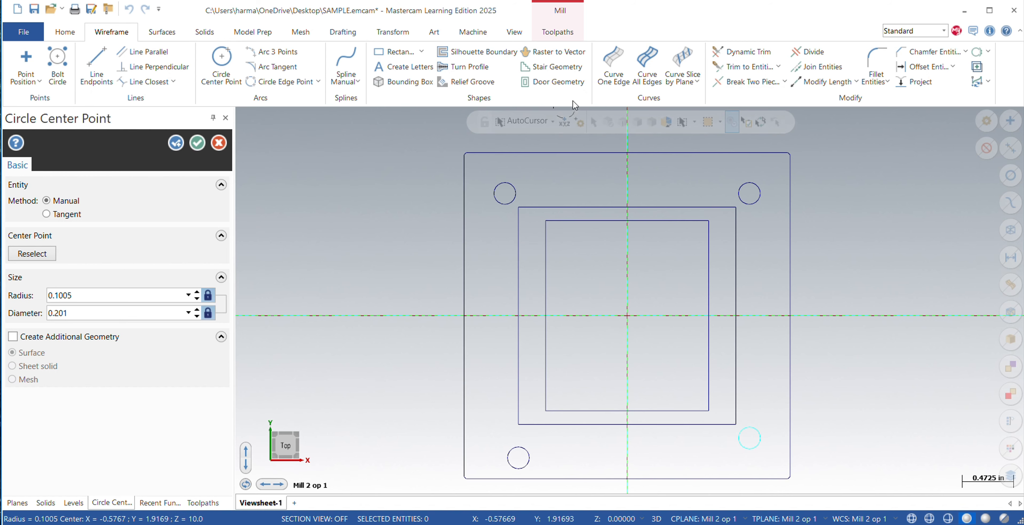
Place a 0.201 diameter circle near the part's lower-left corner, with its center at about -1.07,-1.07.
text(-)
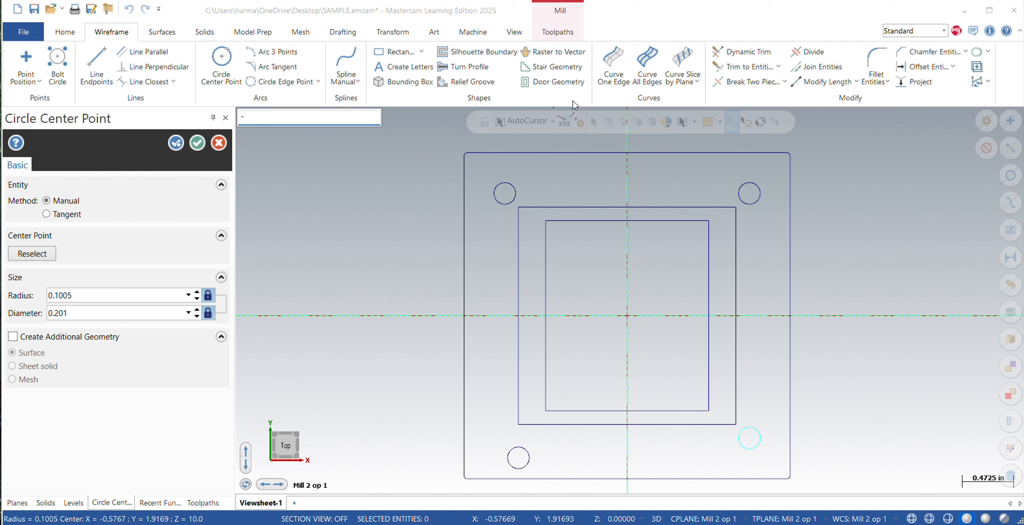
text(1.075,-1.075)
key(Return)
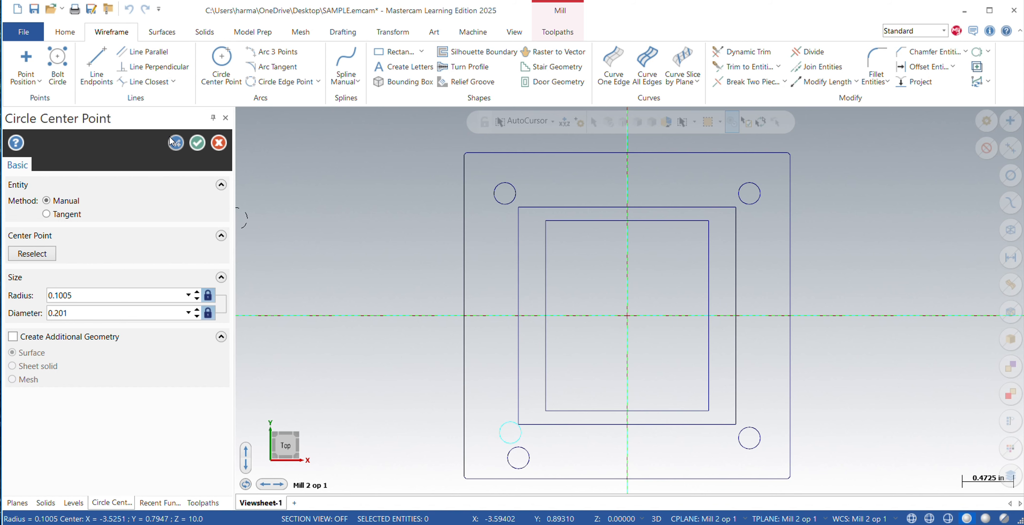
click(182, 144)
Set the circle diameter to 0.125 and place a circle with its center at 0,1.25.
double_click(58, 313)
key(BackSpace)
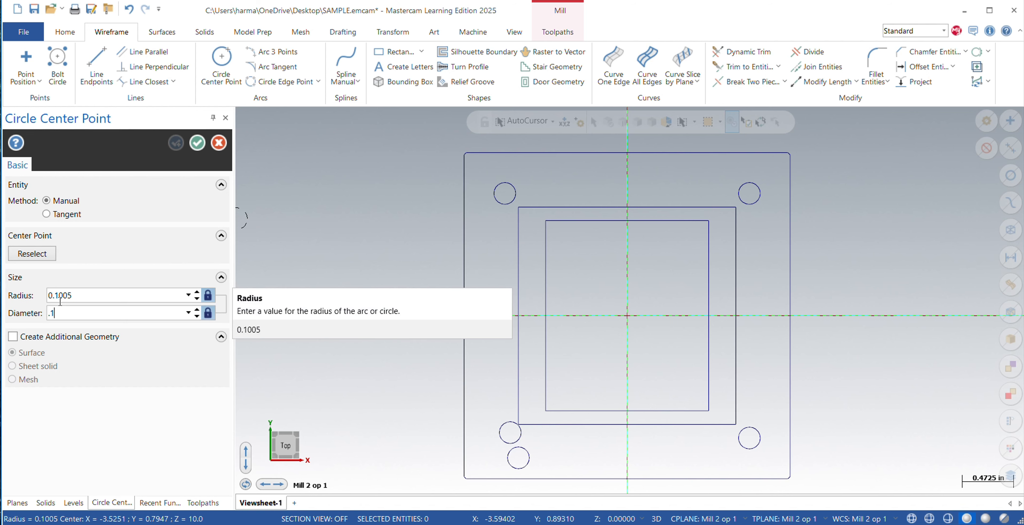
text(.125)
key(Return)
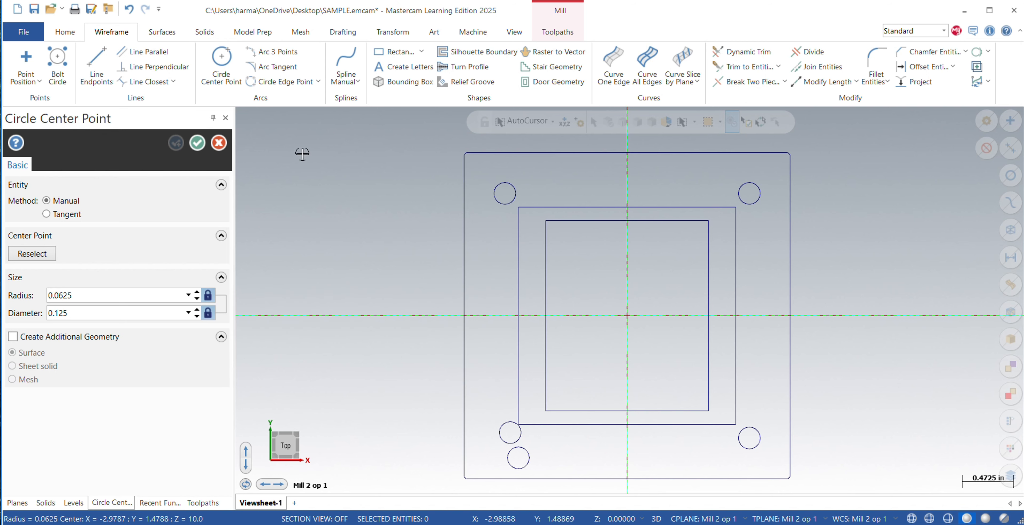
key(space)
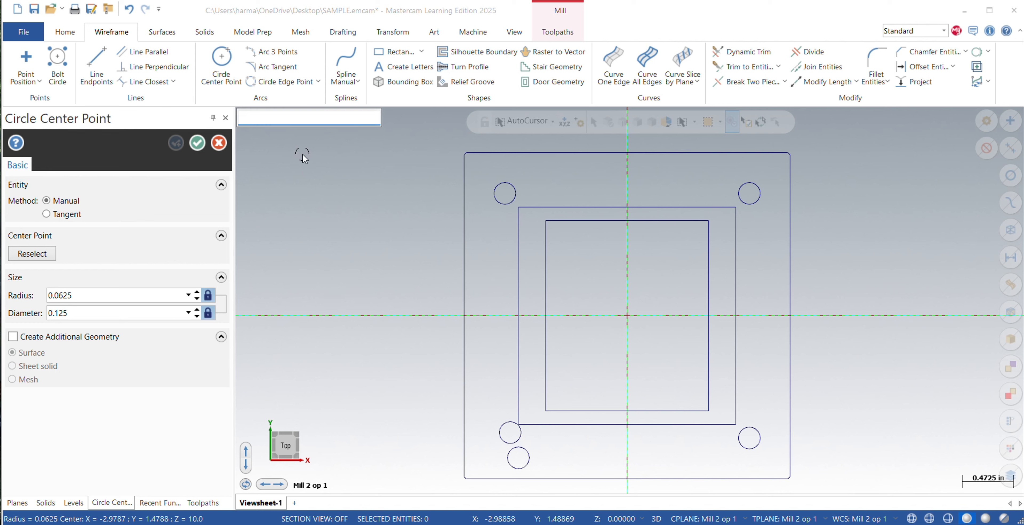
text(0,1.250)
key(Return)
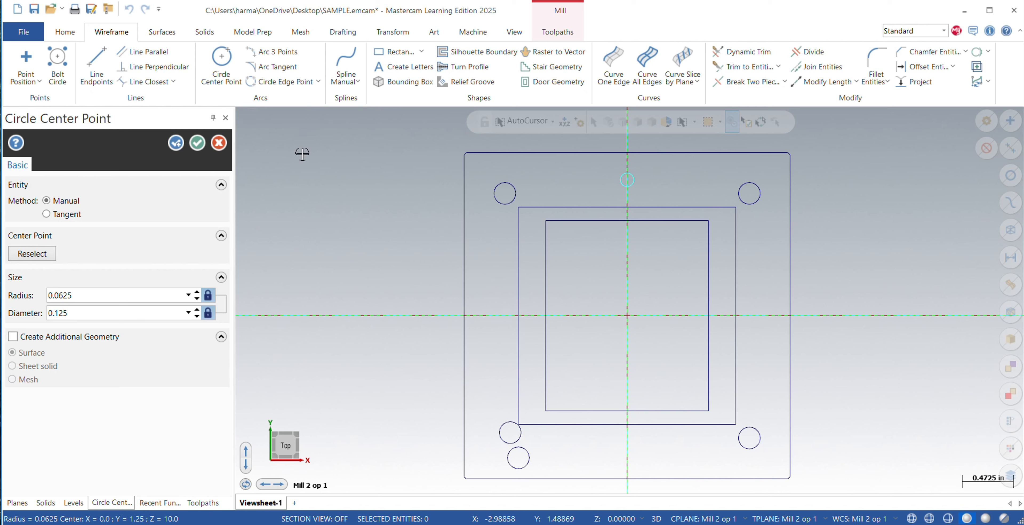
Place another 0.125 diameter circle with its center at the coordinates 0,-1.25.
text(0)
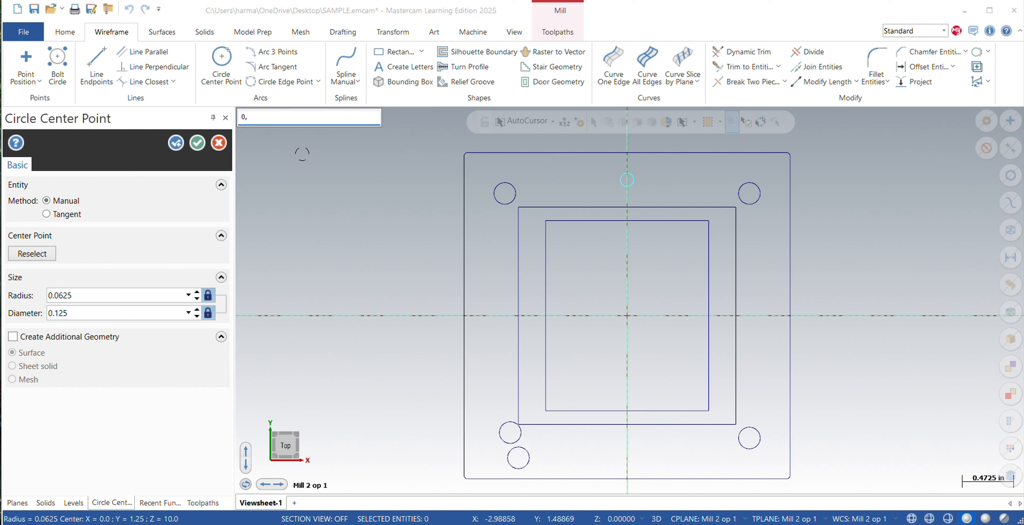
text(,-1.250)
key(Return)
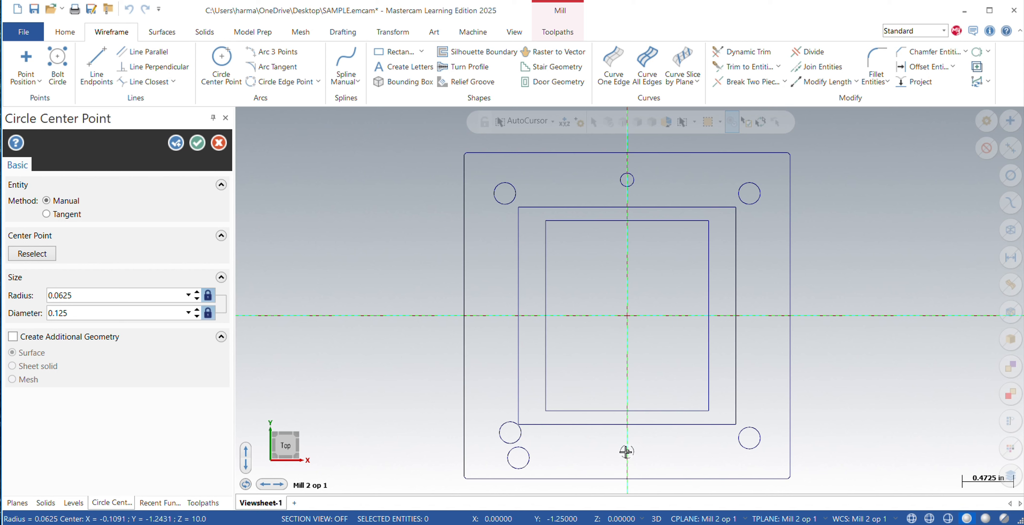
click(176, 143)
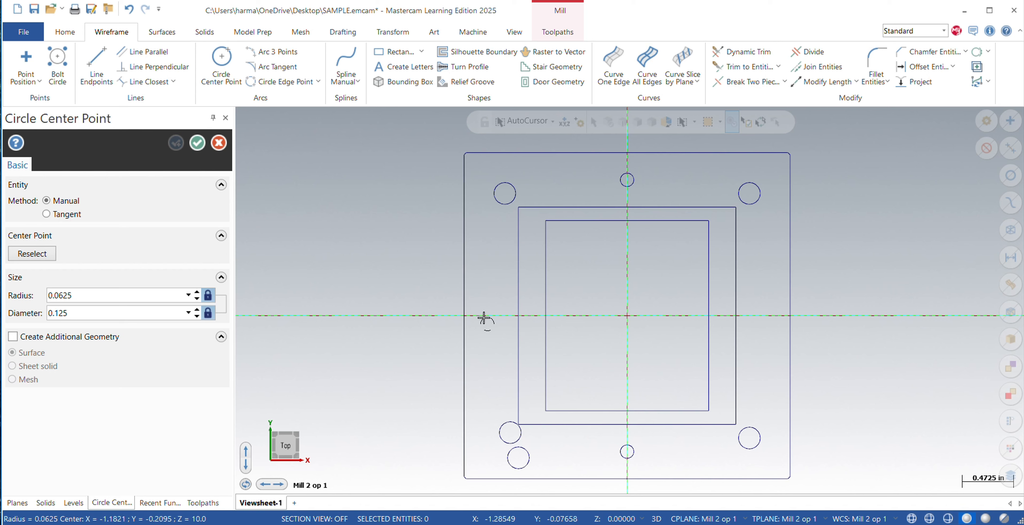
Remove the lower of the two neighbouring 0.201 circles at the part's lower-left corner with Divide.
click(811, 51)
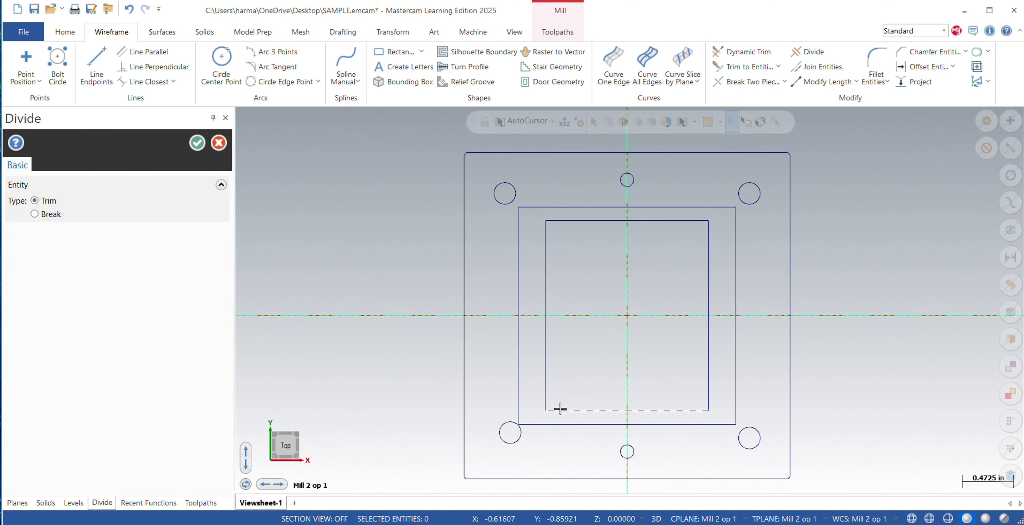
click(198, 142)
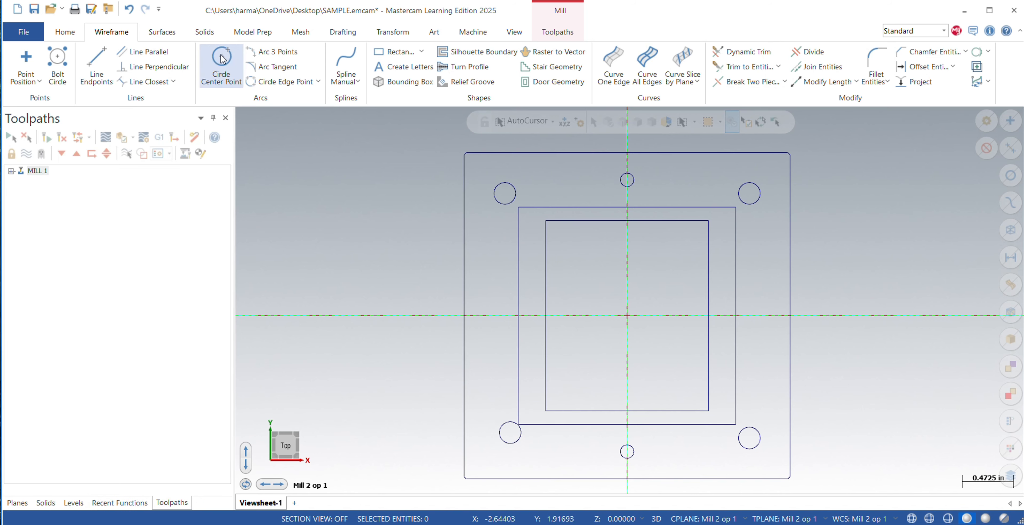
Place a 0.25 diameter circle centered on the upper-right corner of the innermost rectangle.
click(221, 63)
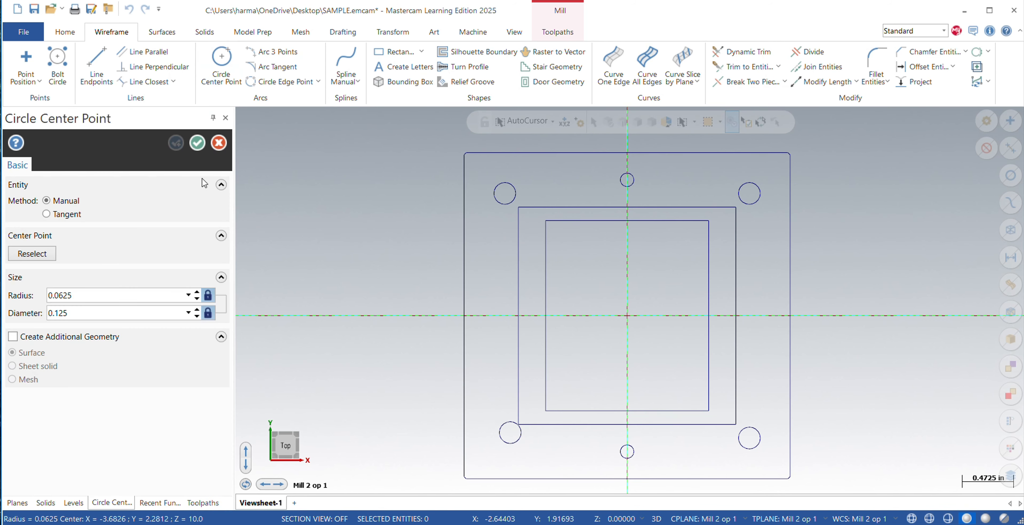
double_click(82, 312)
key(BackSpace)
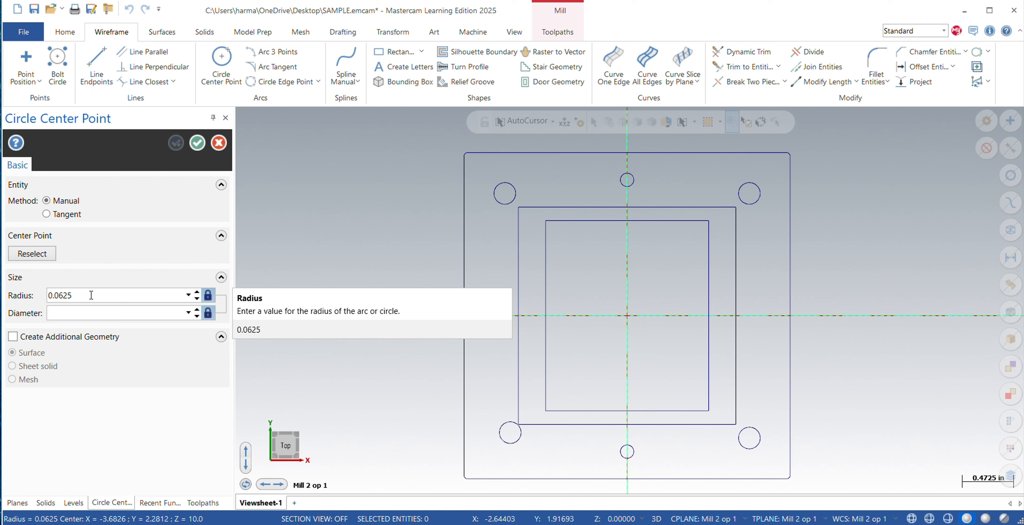
key(Return)
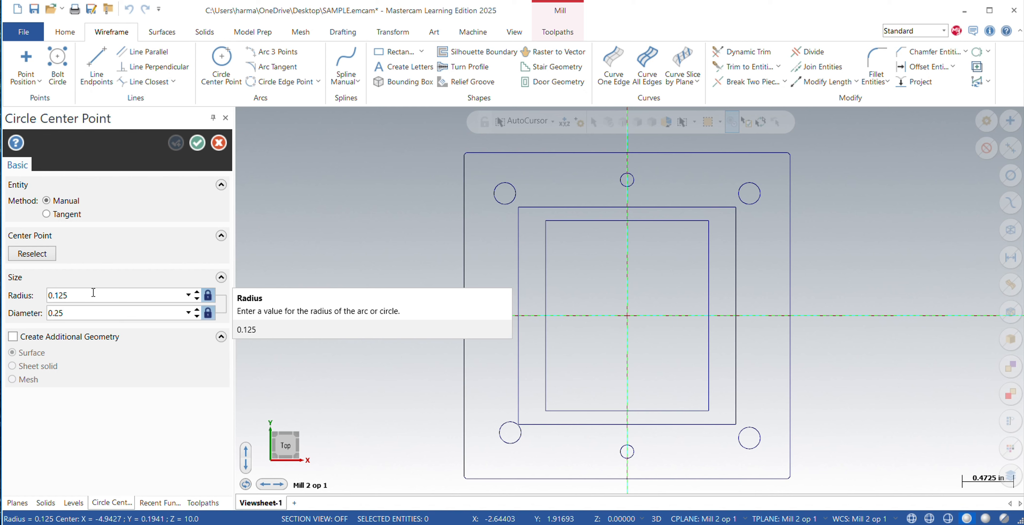
click(707, 221)
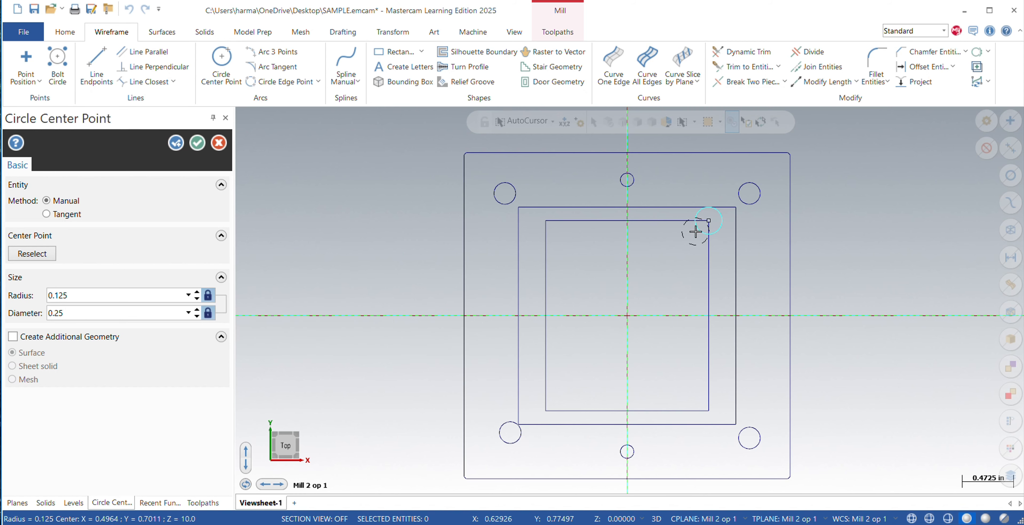
Set the radius of the circle on the innermost rectangle's upper-right corner to 0.25.
click(73, 314)
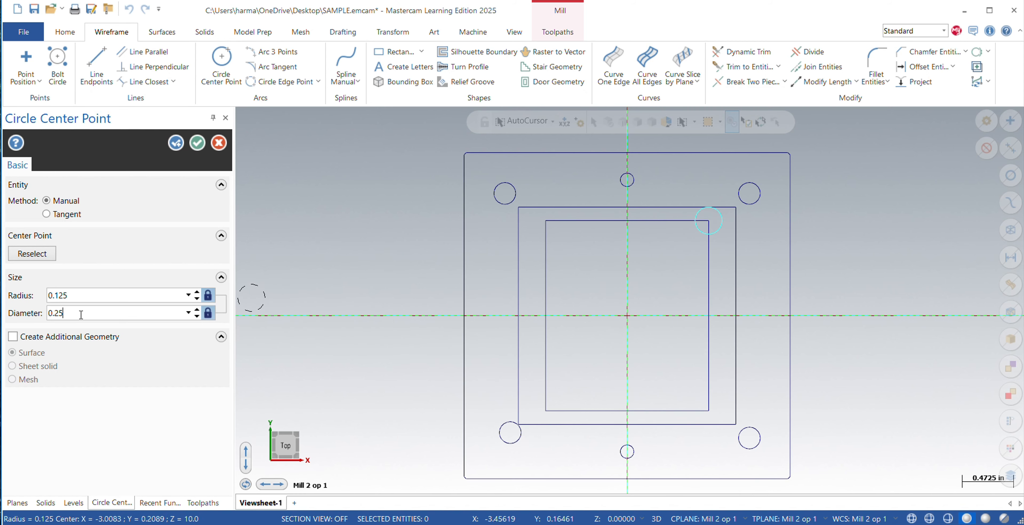
key(BackSpace)
key(BackSpace)
key(BackSpace)
key(BackSpace)
click(93, 295)
key(BackSpace)
text(.25)
key(Return)
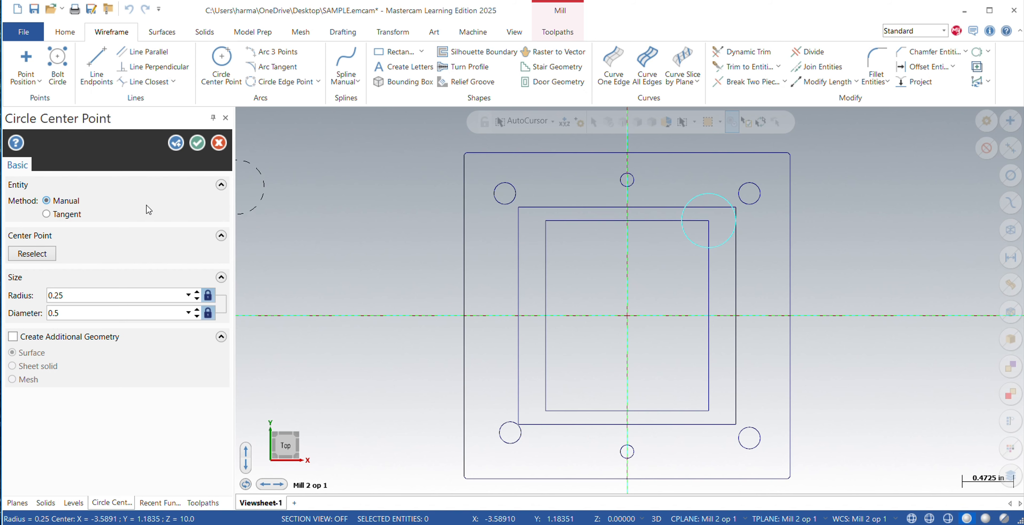
Set the circle diameter to 1.0 and place a circle in the empty space beside the part, at about X -2.64, Y 1.15.
click(85, 314)
key(BackSpace)
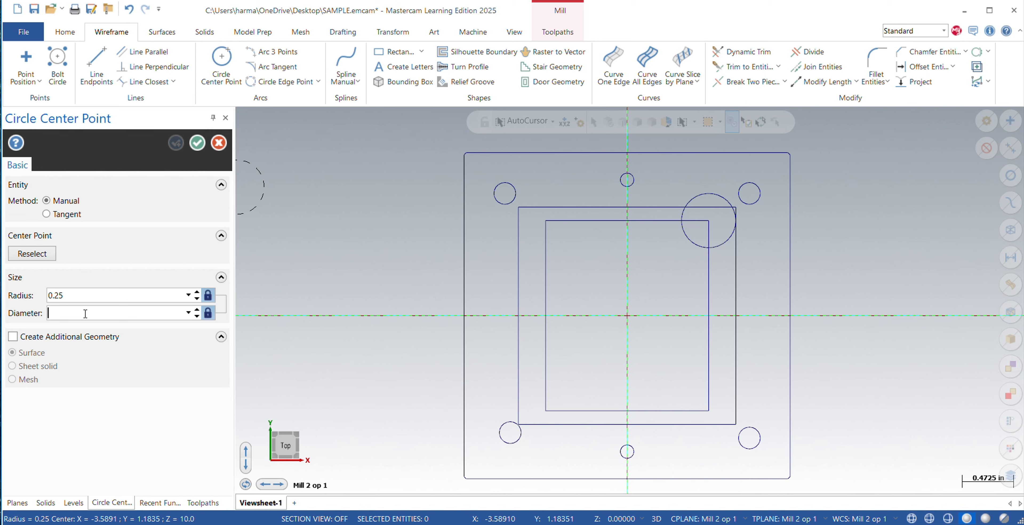
text(1)
key(Return)
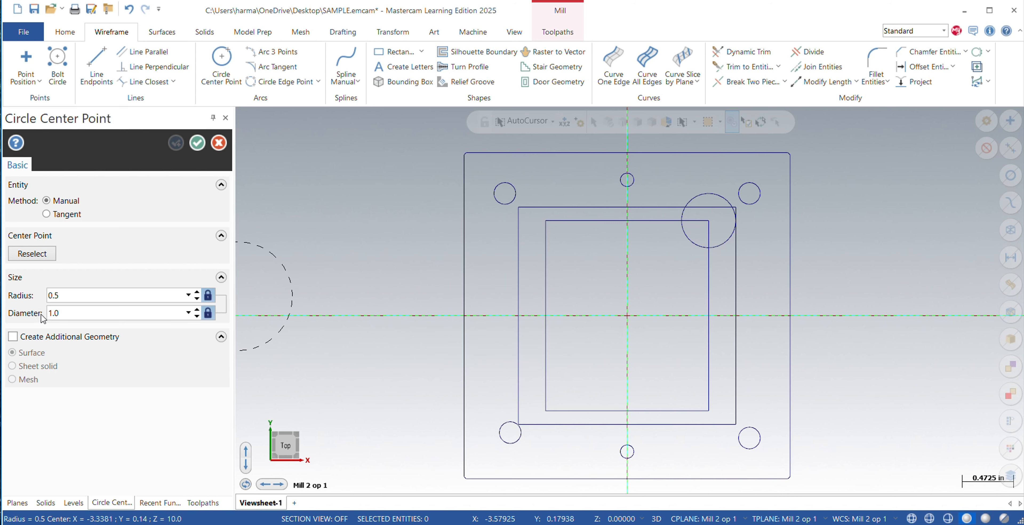
click(340, 191)
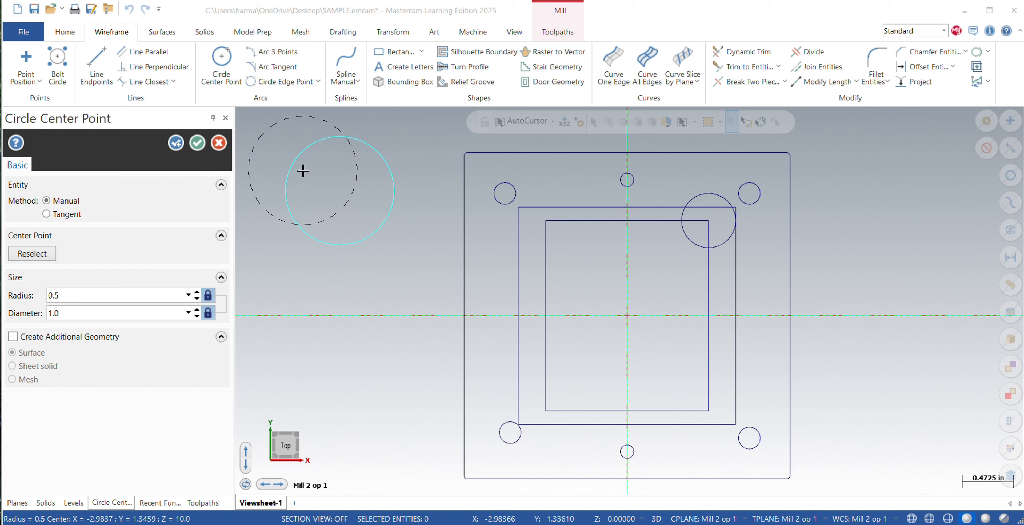
Place a 1.0 diameter circle with its center at the coordinates -1.05,0.
text(-1.05,0)
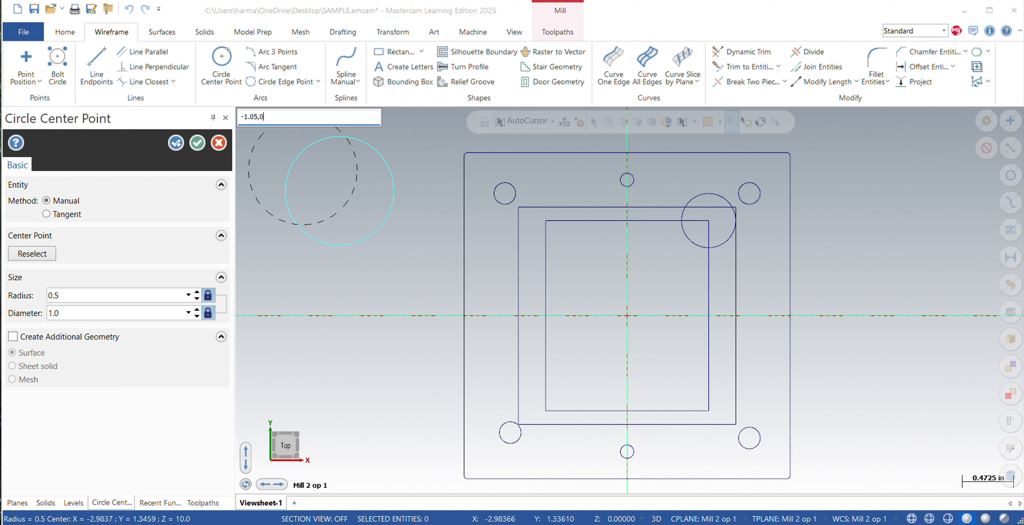
key(Return)
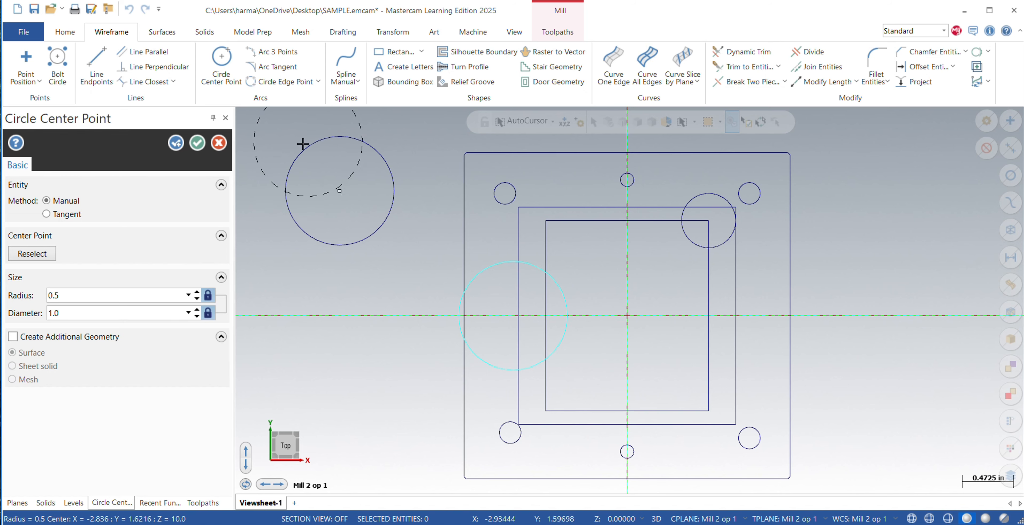
click(178, 142)
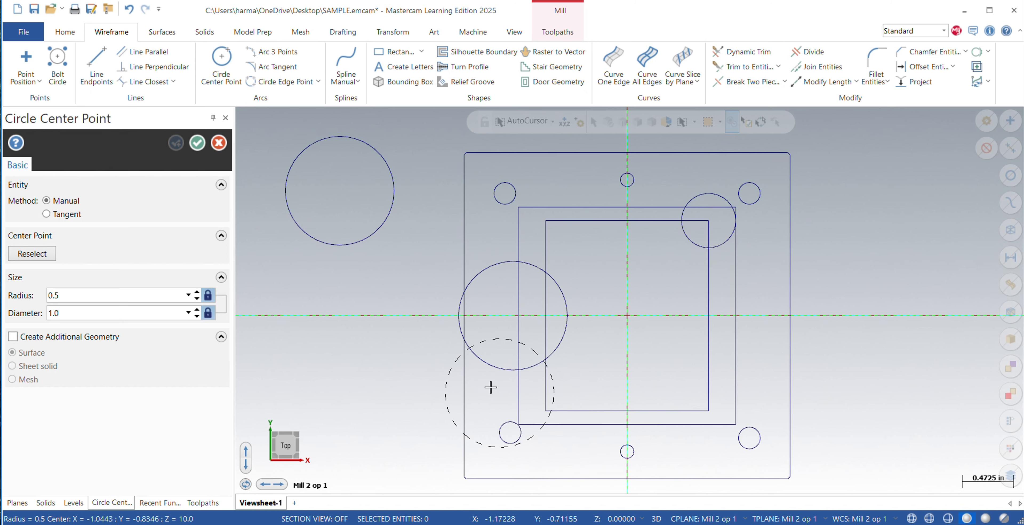
click(198, 142)
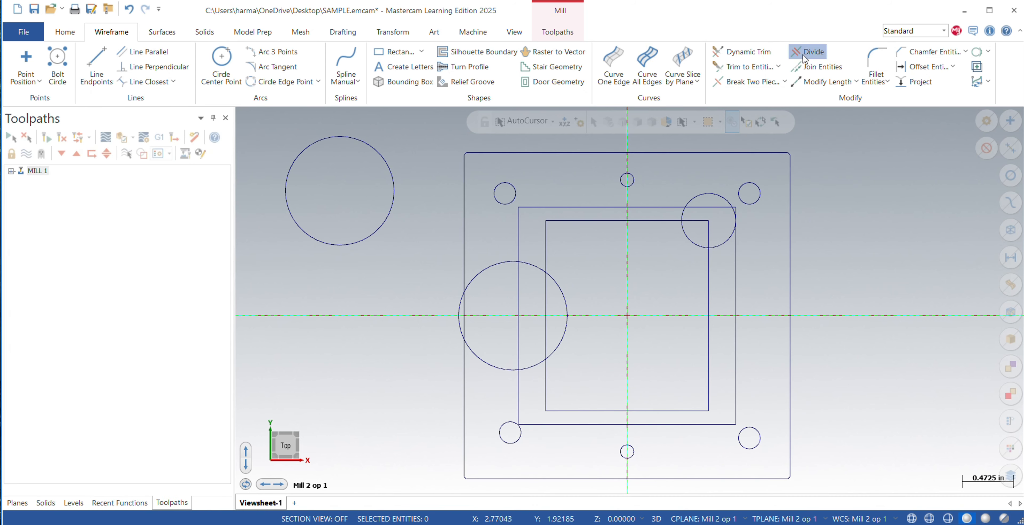
Using Divide, remove the 1.0 circle outside the part and trim the other 1.0 circle into an arc notch in the innermost rectangle's left edge.
click(811, 52)
click(392, 175)
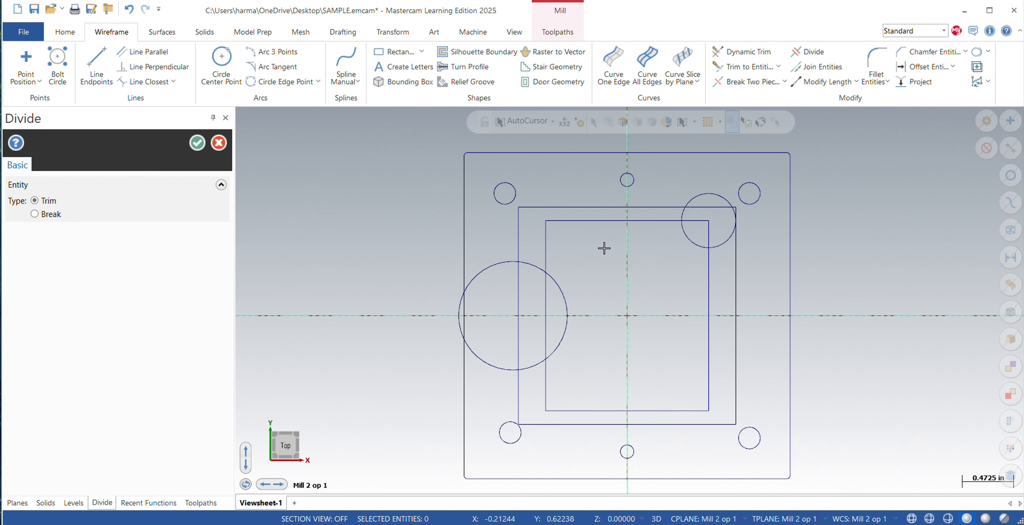
click(545, 290)
click(525, 265)
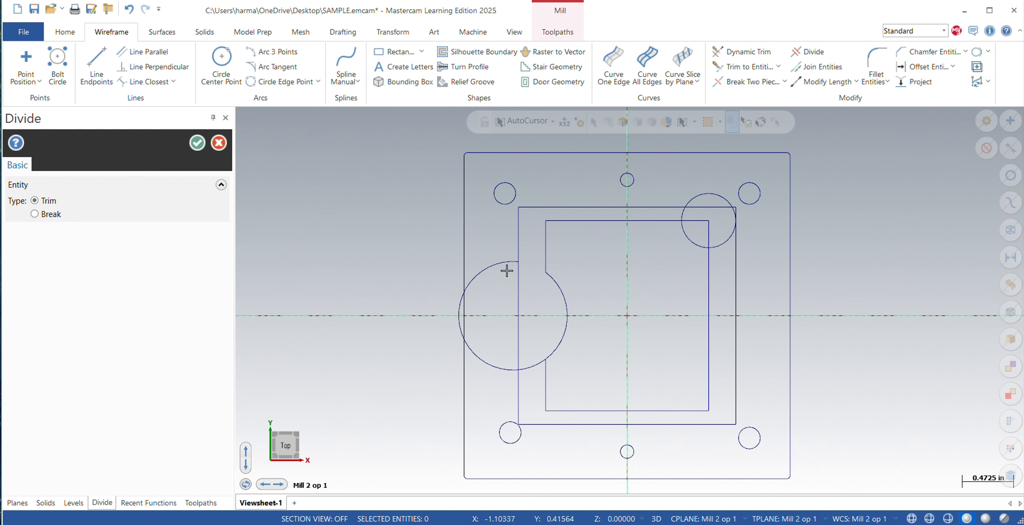
click(498, 267)
click(491, 365)
click(458, 320)
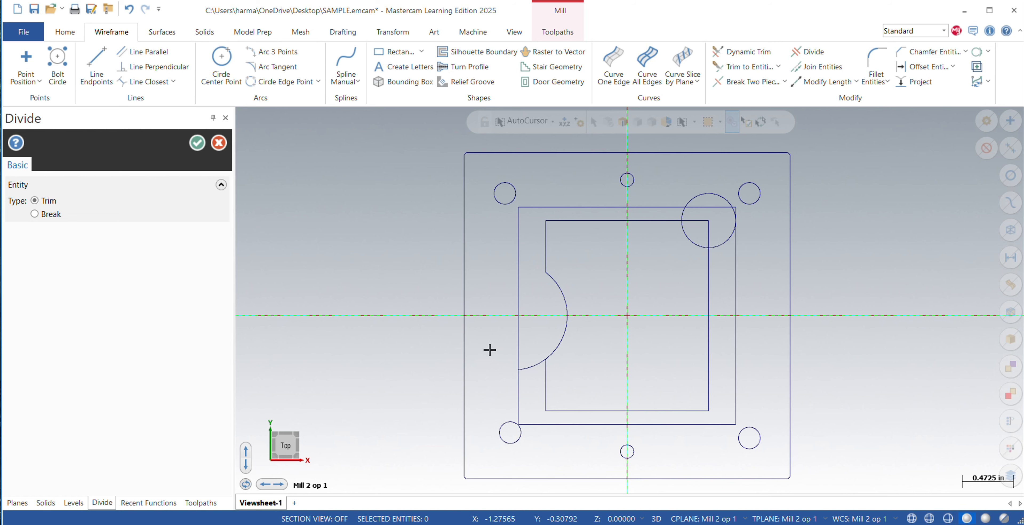
click(534, 365)
Trim the 0.25 radius circle and innermost rectangle's upper-right corner to a concave arc, keeping the middle rectangle intact.
click(698, 220)
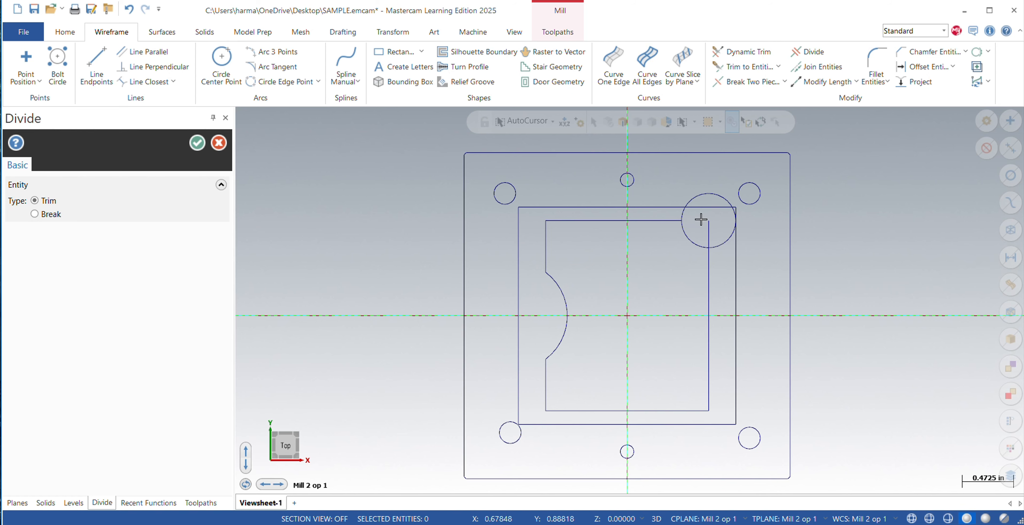
click(709, 233)
click(685, 214)
click(693, 197)
click(734, 211)
click(723, 242)
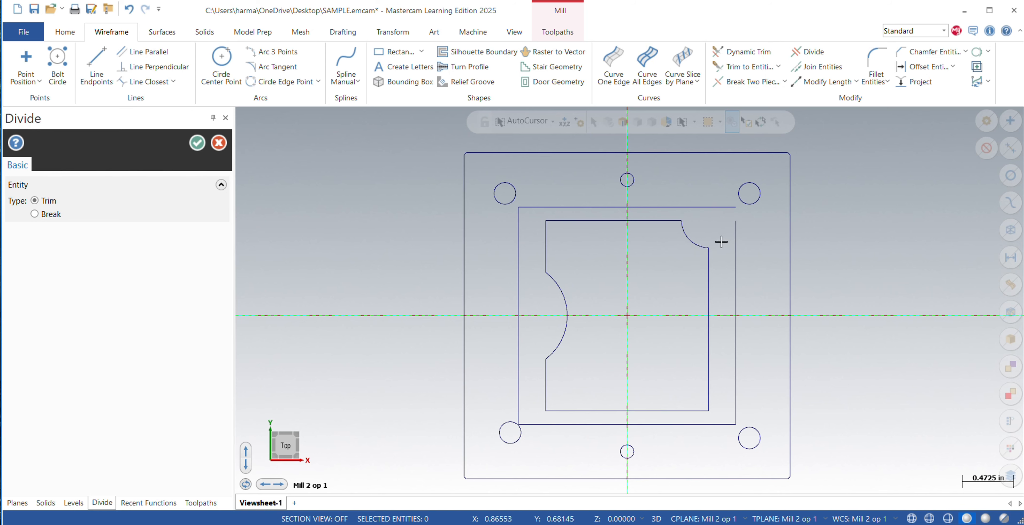
key(ctrl+z)
click(731, 236)
key(Escape)
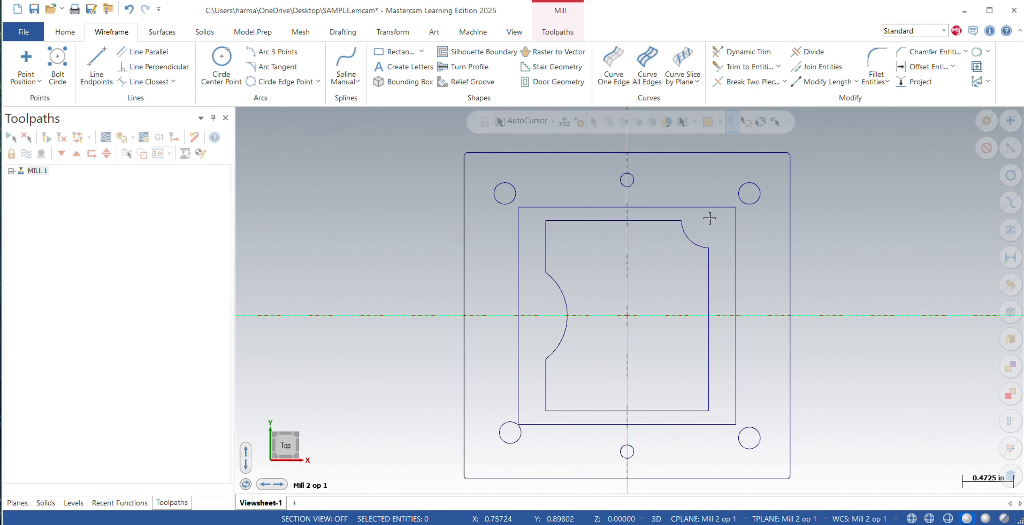
Place a 0.15 radius circle centered at -.908,.908, on the middle rectangle's upper-left corner.
click(221, 67)
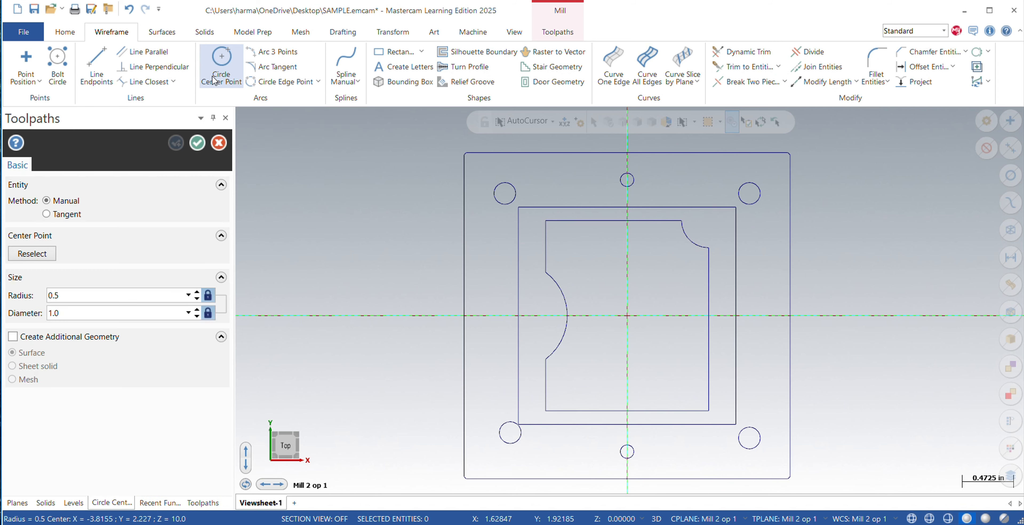
double_click(103, 311)
key(BackSpace)
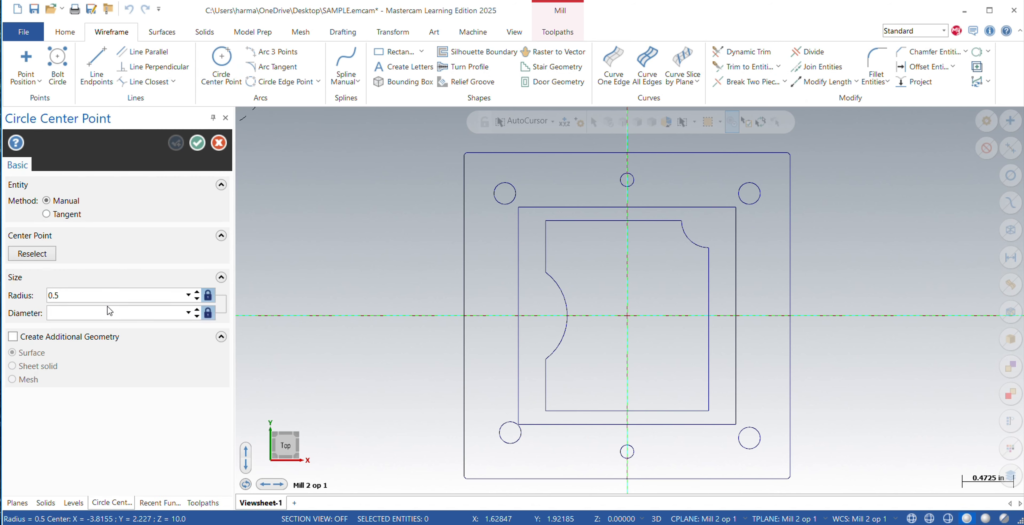
double_click(74, 297)
key(BackSpace)
text(.15)
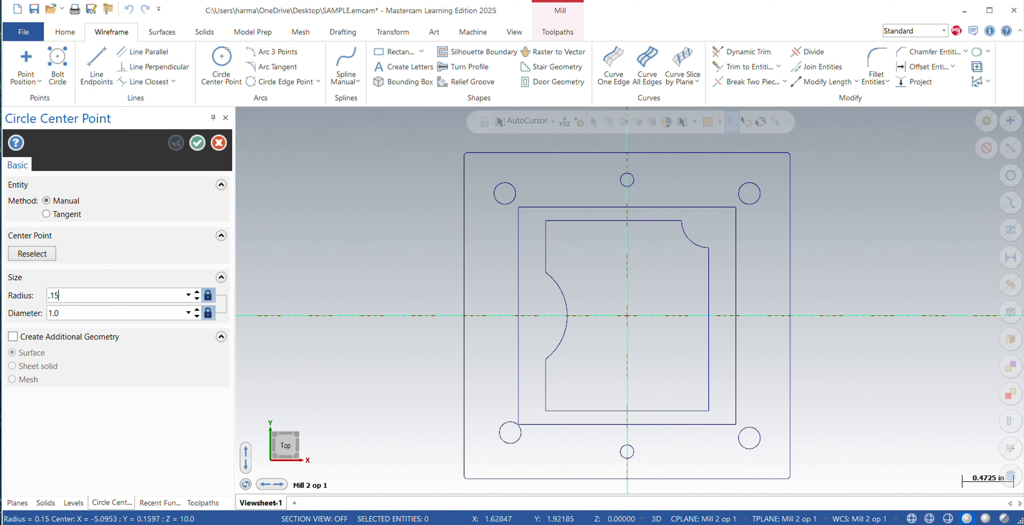
key(Return)
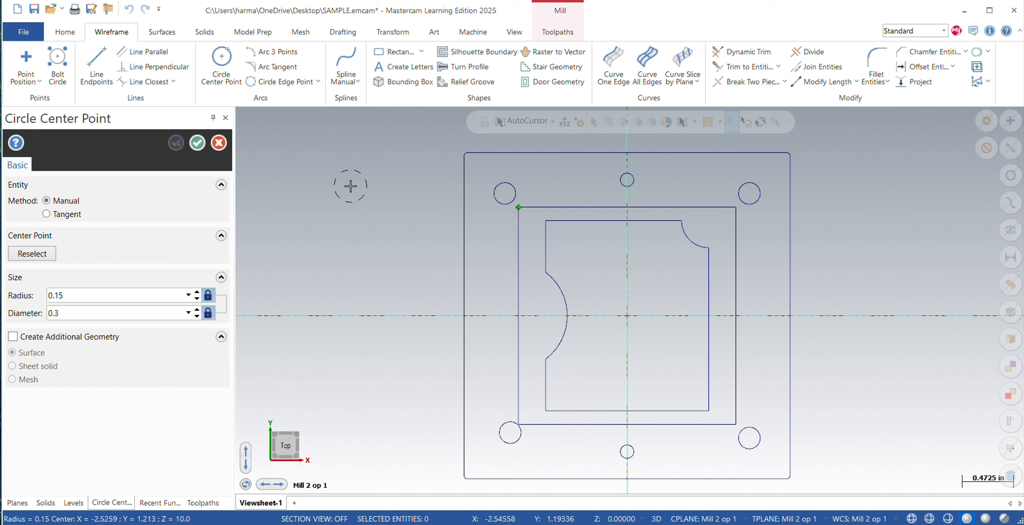
text(-.9)
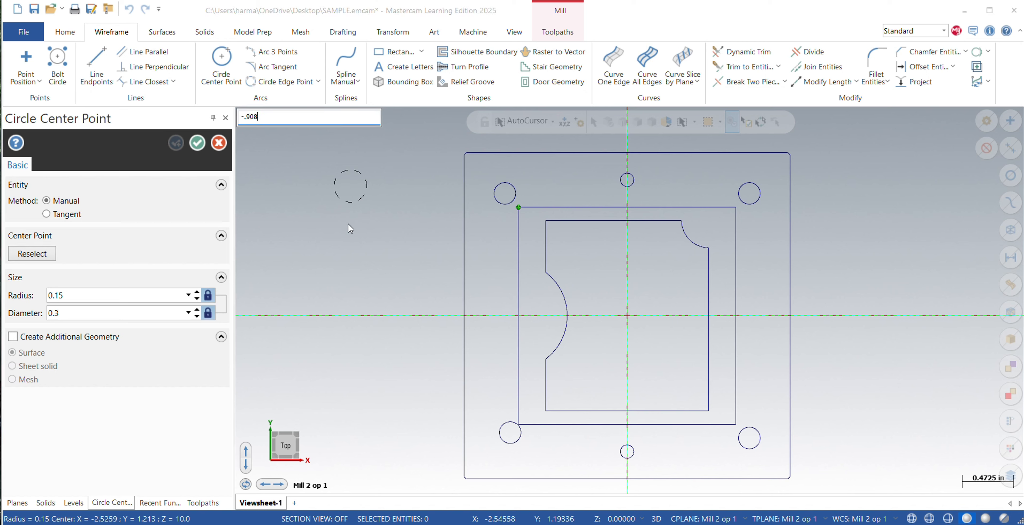
text(08,.90)
key(Return)
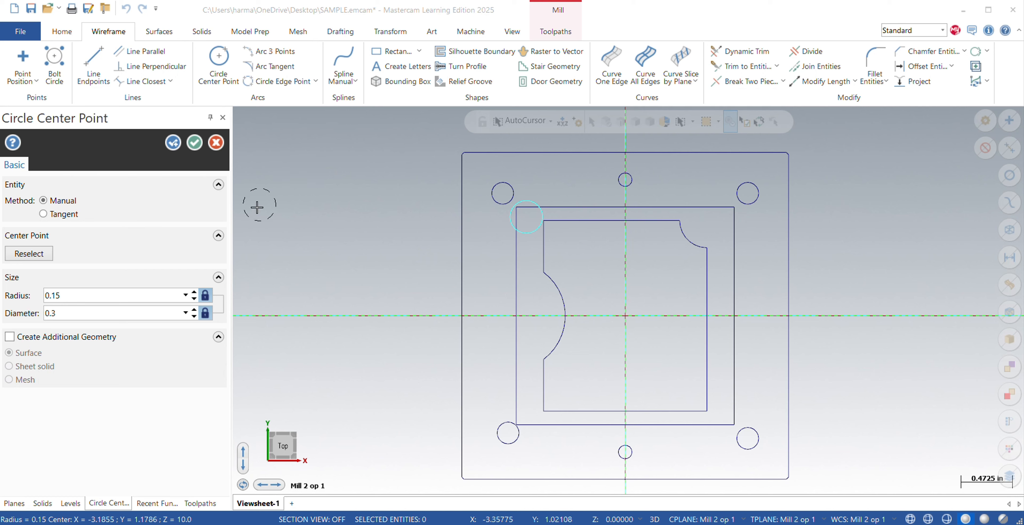
click(110, 312)
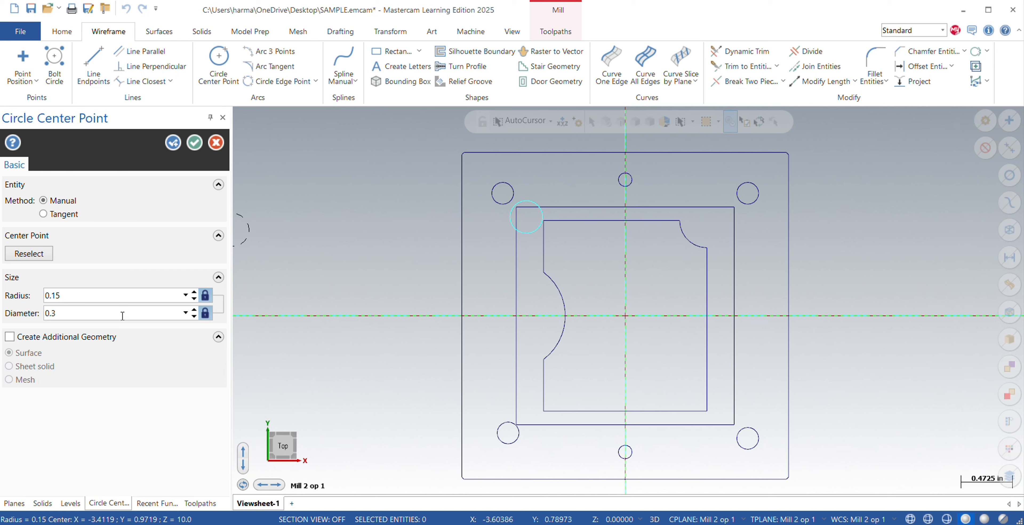
key(Return)
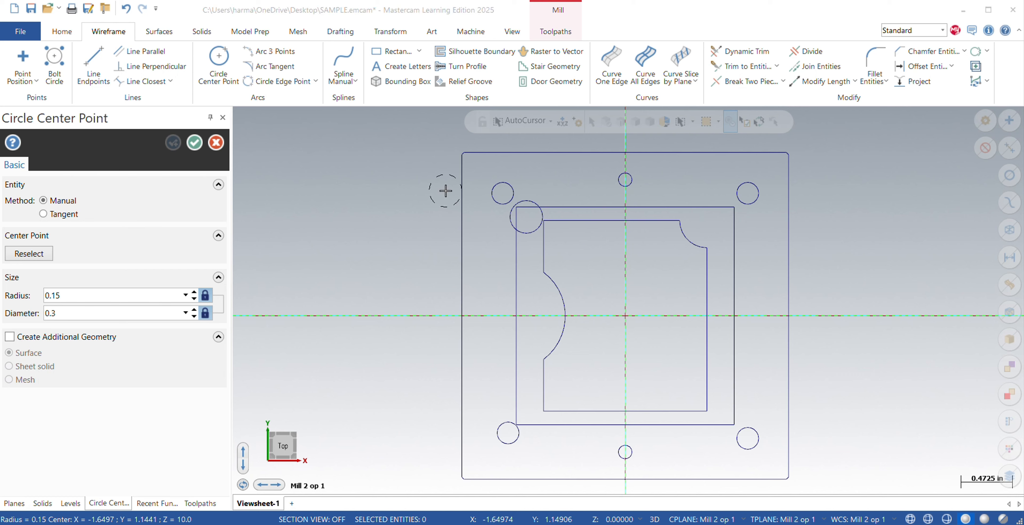
Place two more 0.15 radius circles centered at .908,.908 and .908,-.908, on the middle rectangle's right-hand corners.
text(.908,.908)
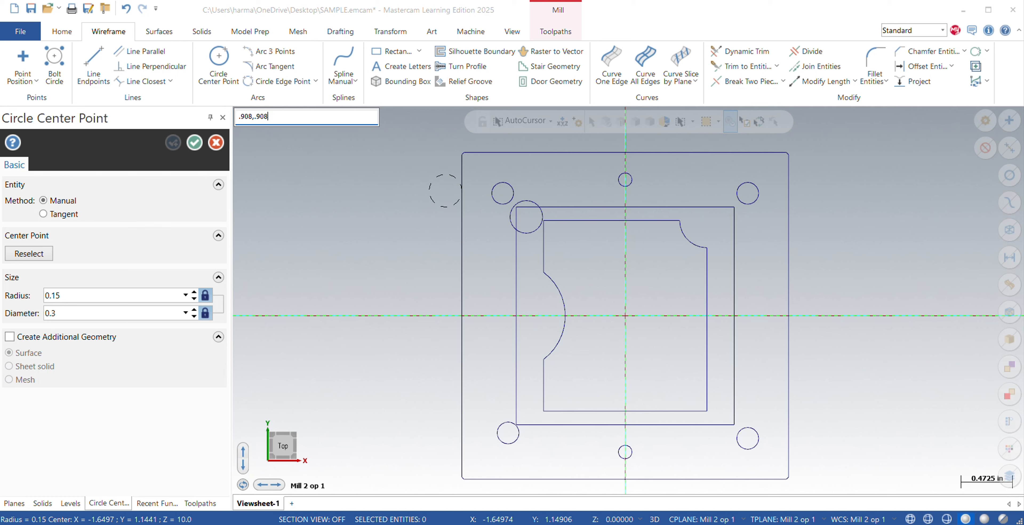
key(Return)
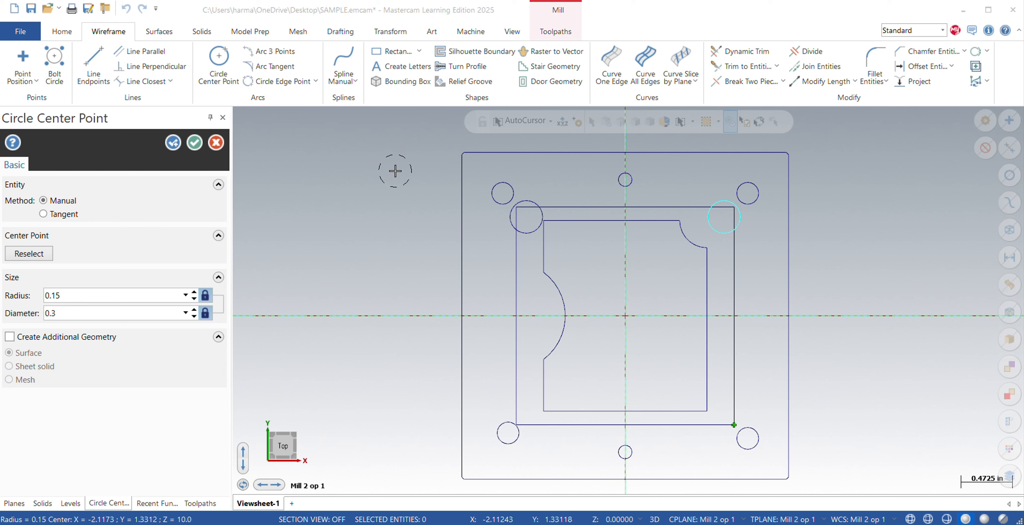
text(.908,-.908)
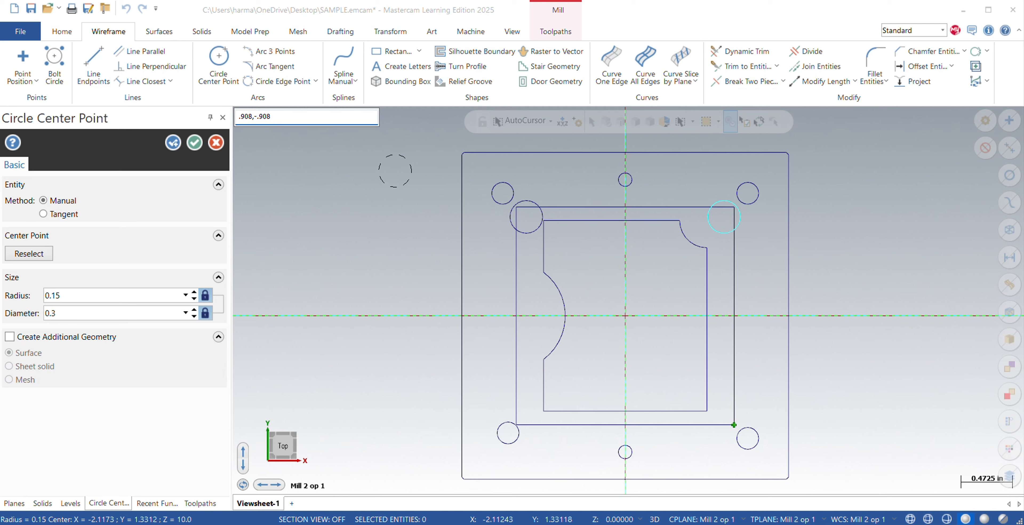
key(Return)
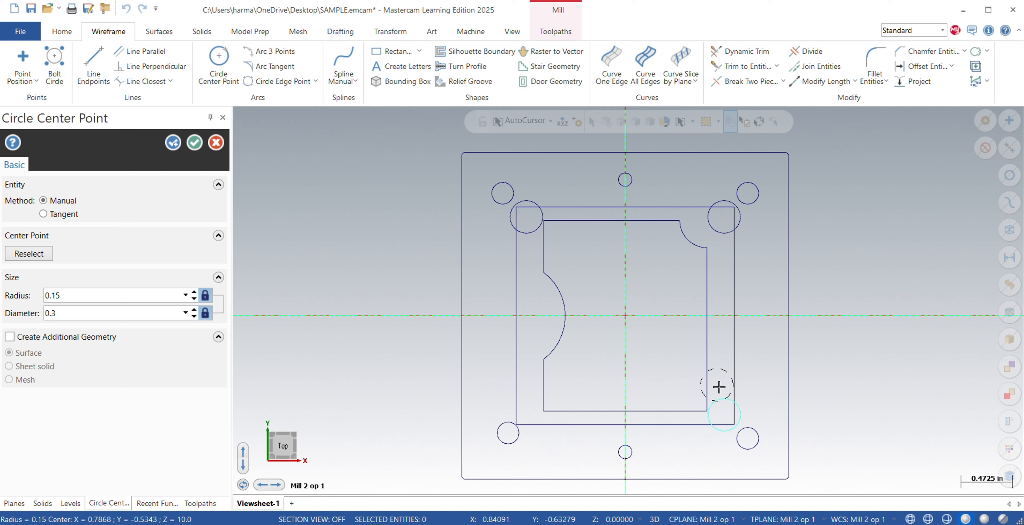
click(194, 143)
Using Divide, trim the three 0.15 radius circles and the middle rectangle's corners inside them into outward-bulging corner arcs.
click(804, 56)
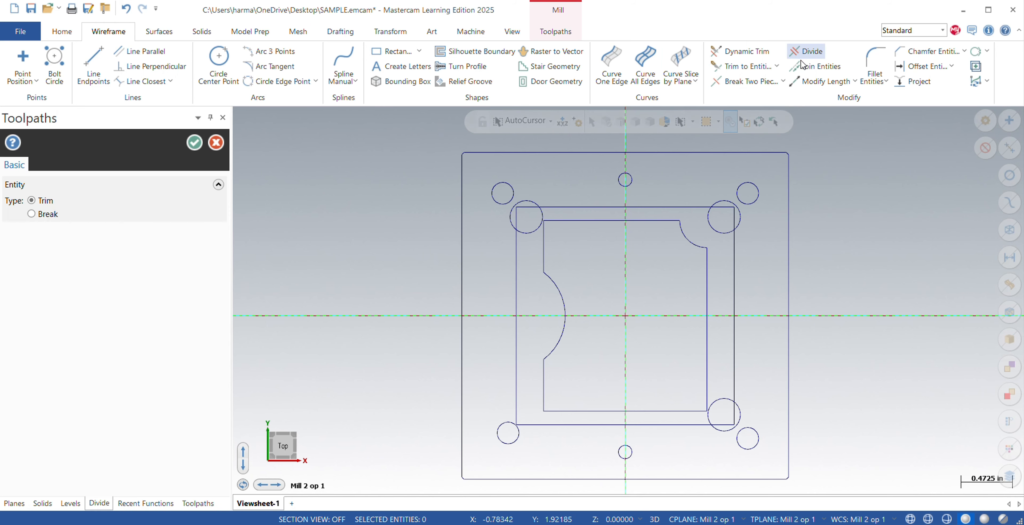
click(529, 237)
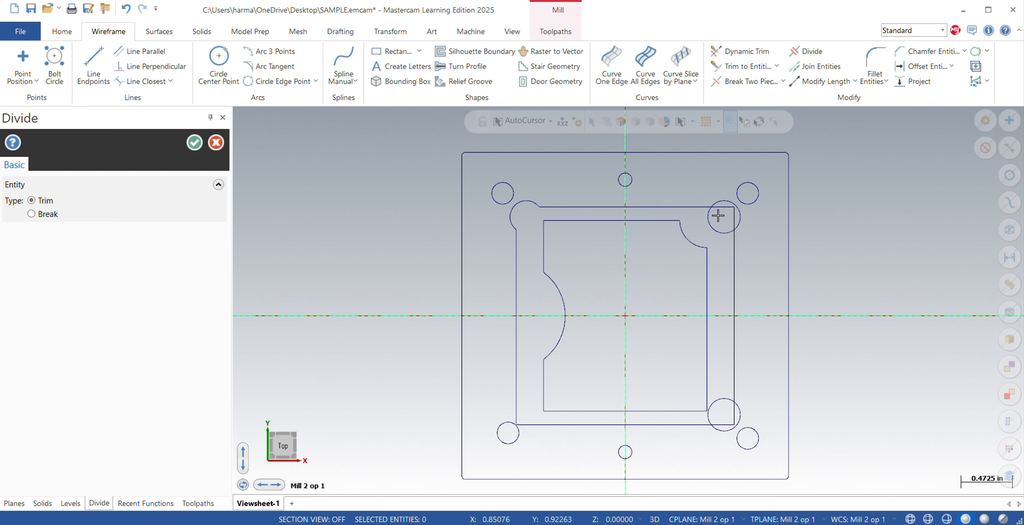
click(710, 223)
click(722, 206)
click(724, 204)
key(ctrl+z)
click(734, 413)
click(726, 422)
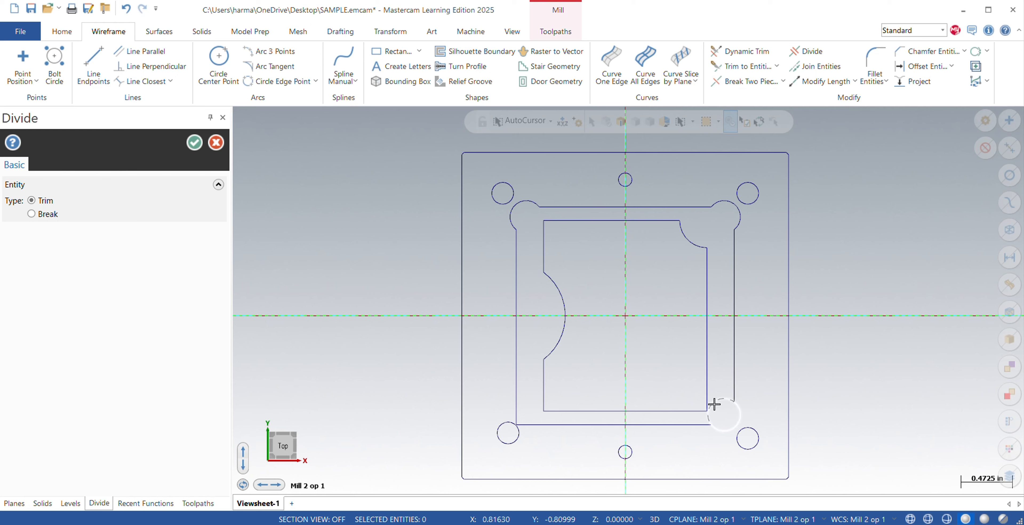
click(713, 405)
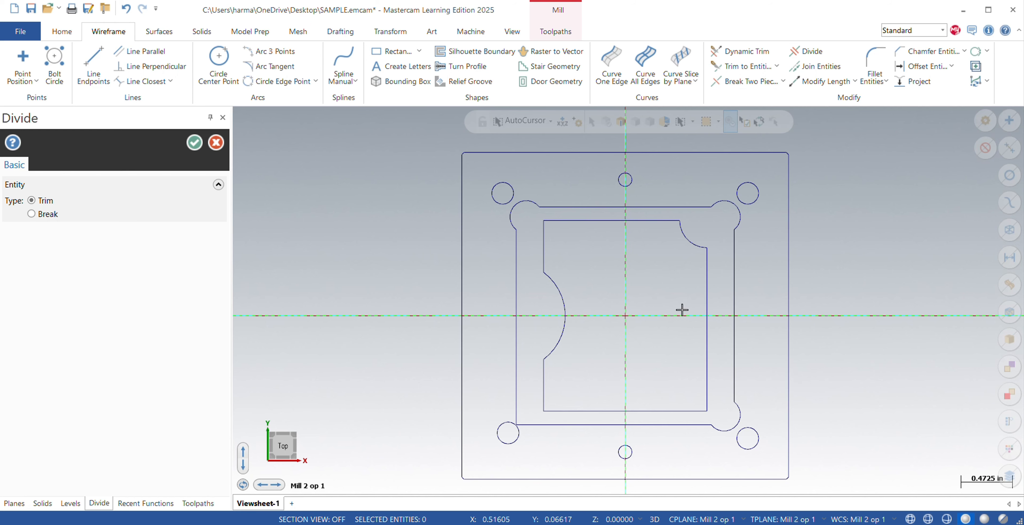
click(193, 146)
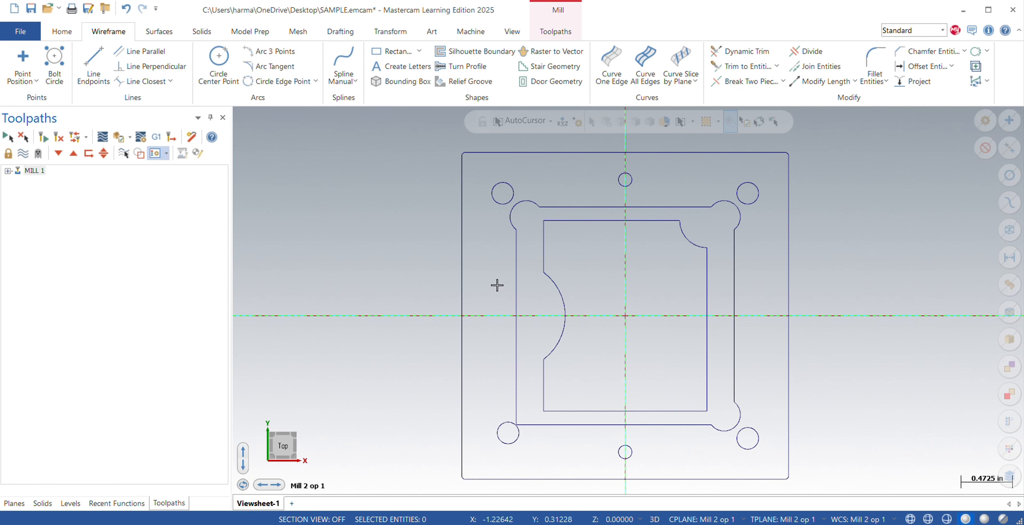
Fillet the innermost profile's upper-left corner and both ends of its upper-right concave arc with a 0.15 radius.
click(887, 66)
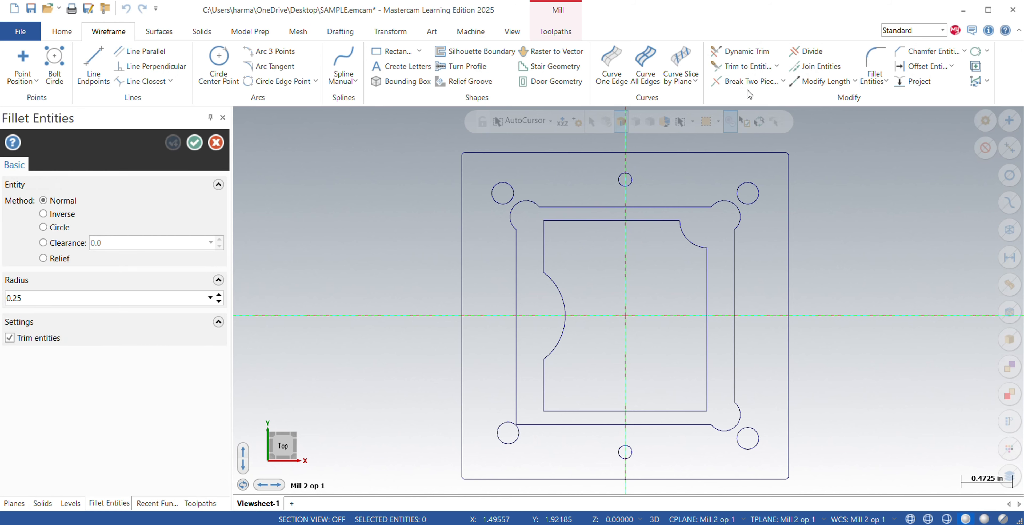
double_click(32, 298)
key(BackSpace)
text(5)
key(Return)
click(558, 220)
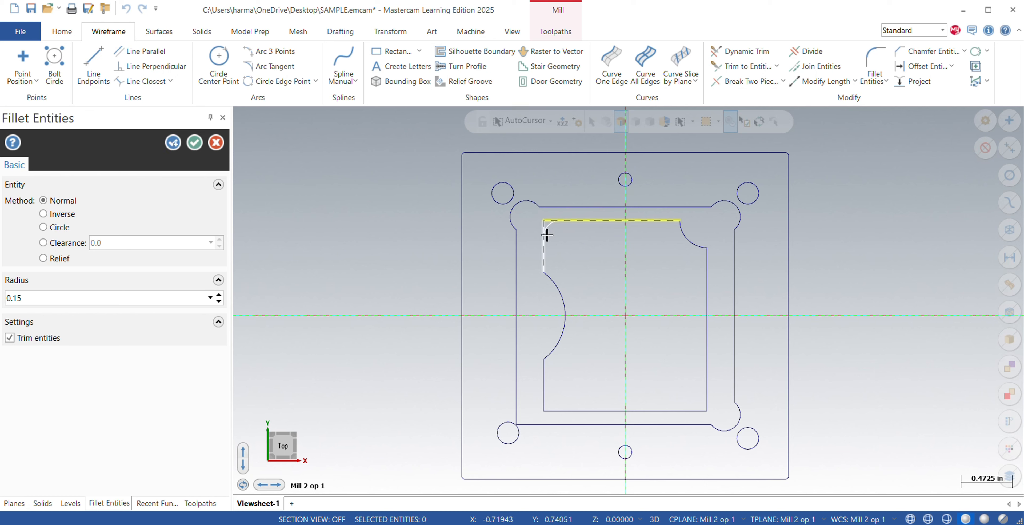
click(547, 235)
click(697, 246)
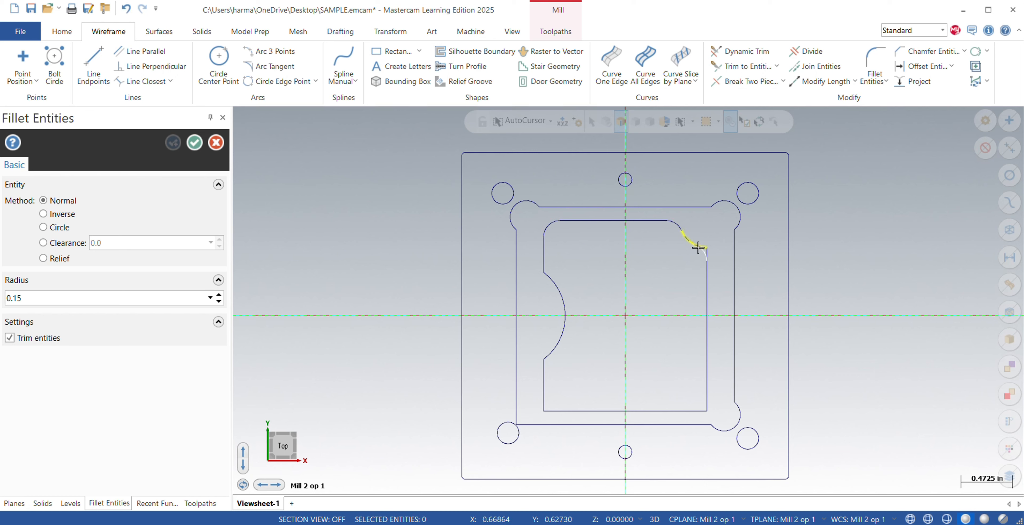
click(706, 260)
Apply 0.15 radius fillets to both ends of the innermost profile's left arc notch and to its lower-left corner.
click(554, 284)
click(542, 257)
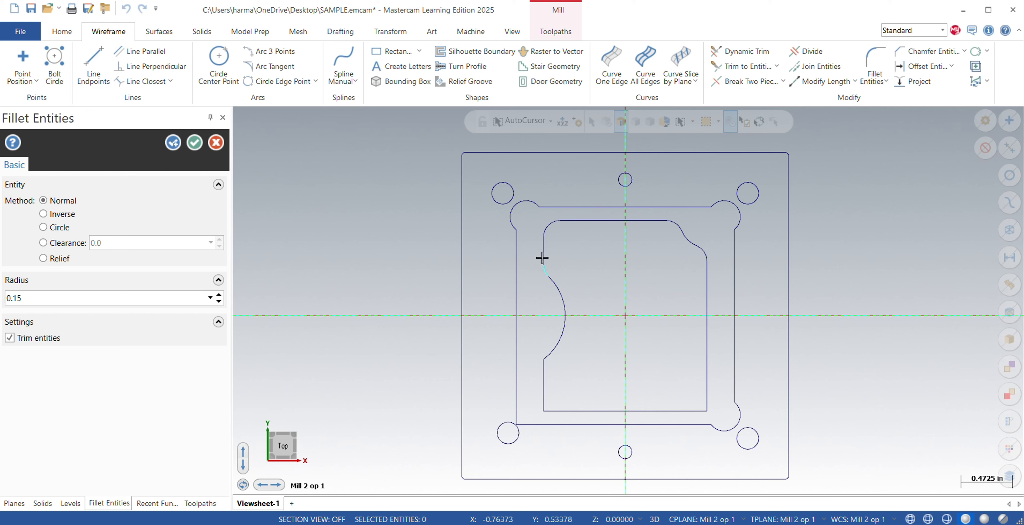
click(549, 349)
click(543, 378)
click(544, 393)
click(565, 411)
click(173, 147)
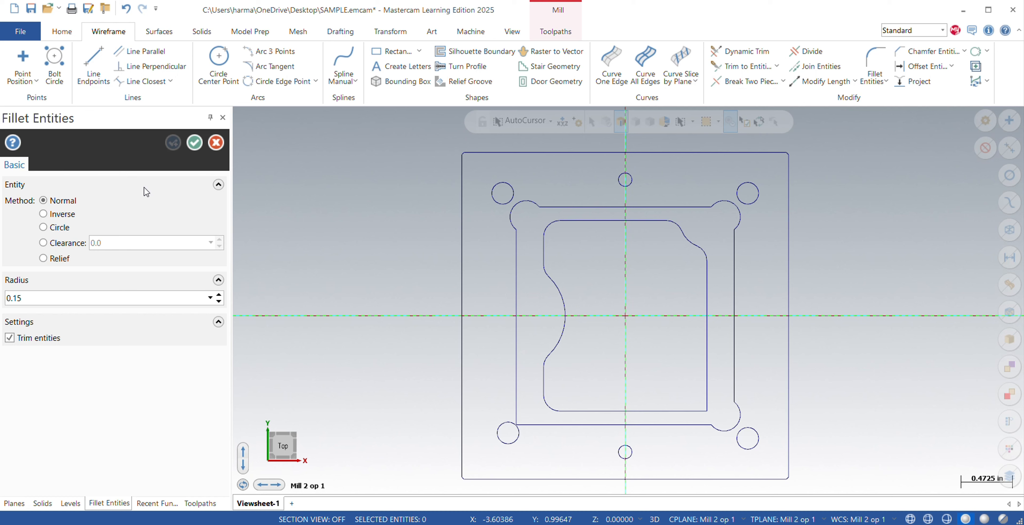
Fillet the innermost profile's lower-right corner with a 0.5 radius.
double_click(42, 302)
key(BackSpace)
key(Return)
click(706, 384)
click(680, 409)
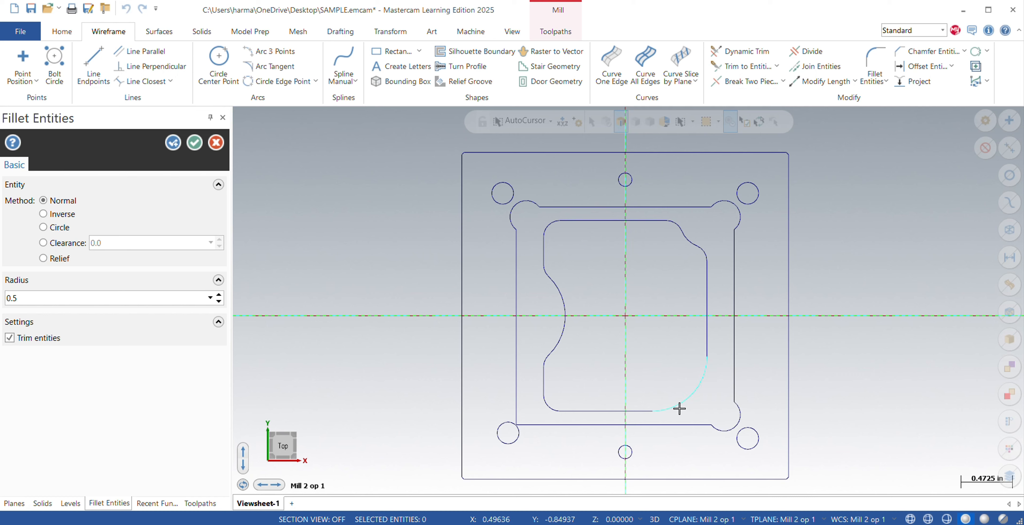
click(174, 142)
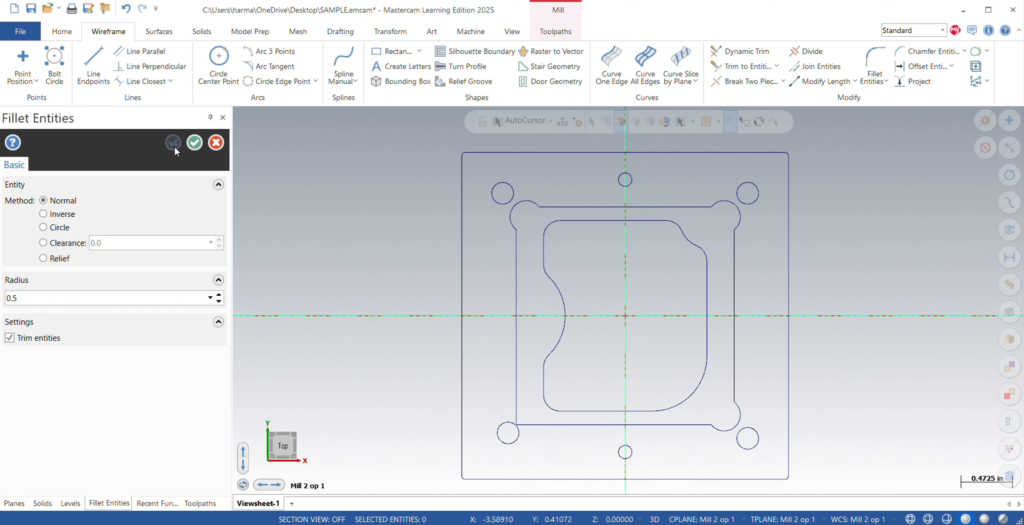
Fillet the middle rectangle's lower-left corner with a 0.3 radius and finish filleting.
double_click(56, 298)
key(BackSpace)
key(Return)
click(517, 393)
click(542, 425)
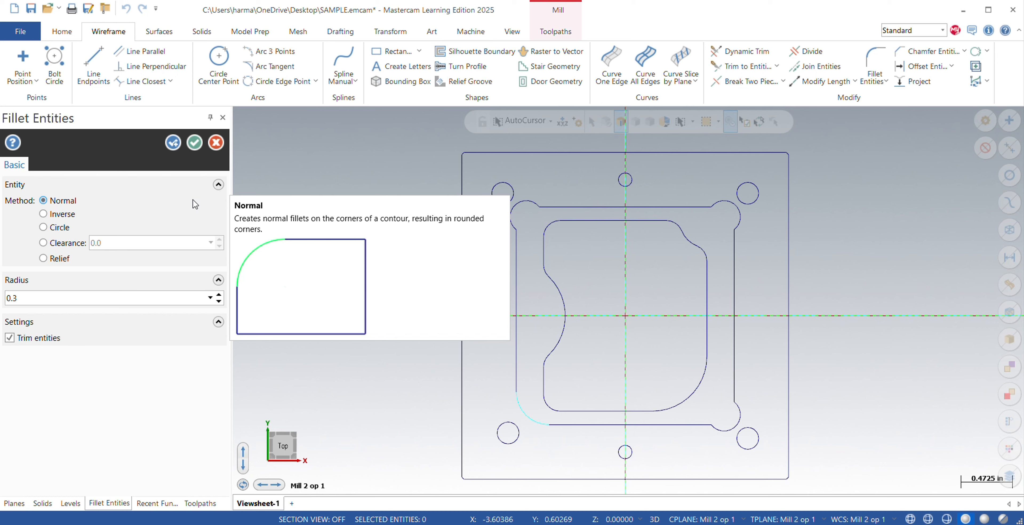
click(193, 145)
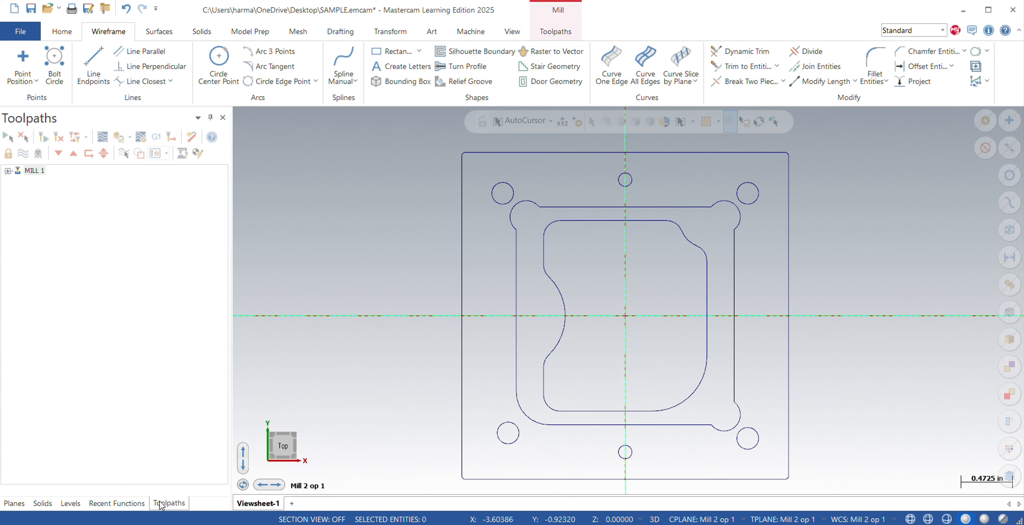
Make level 203 Name Engrave the active level, keeping the level 201 Wireframe visible.
click(70, 503)
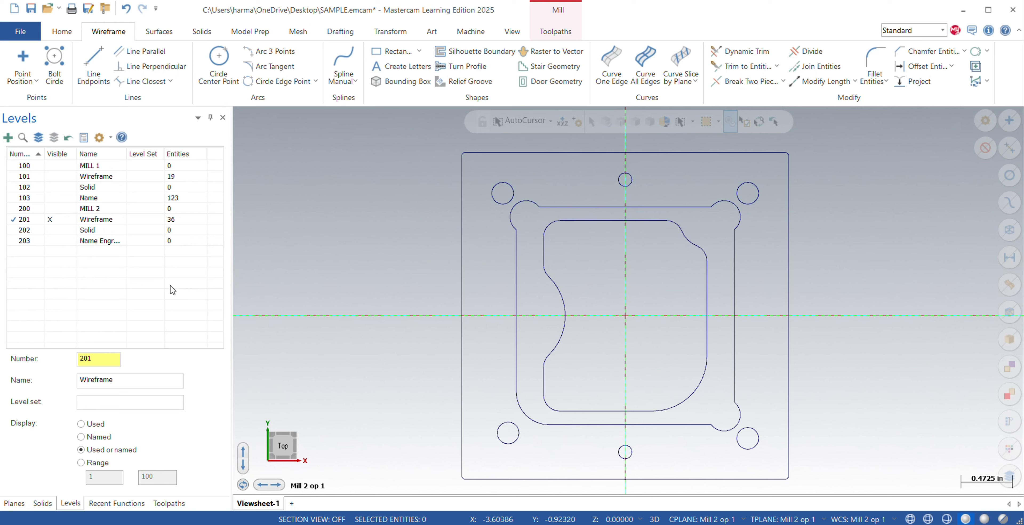
click(53, 240)
click(20, 241)
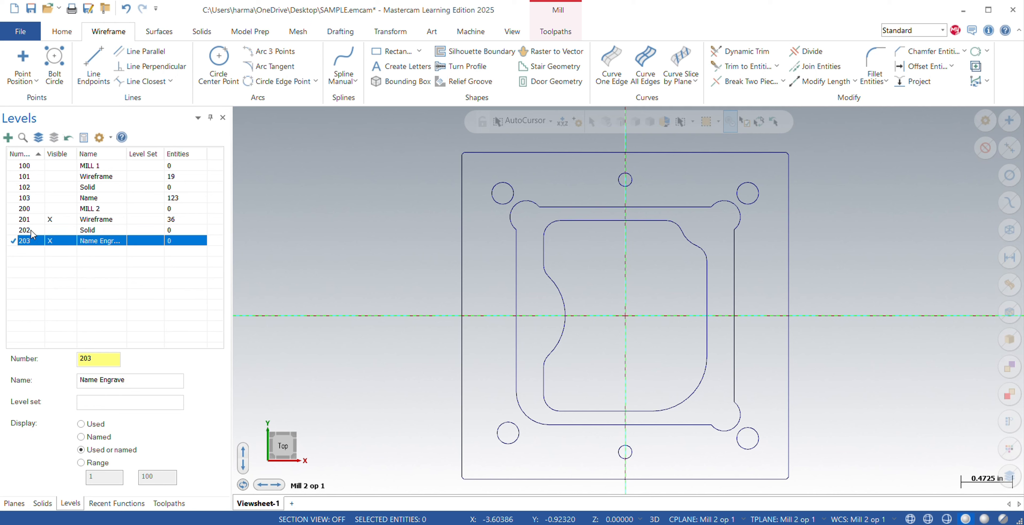
click(53, 222)
click(56, 223)
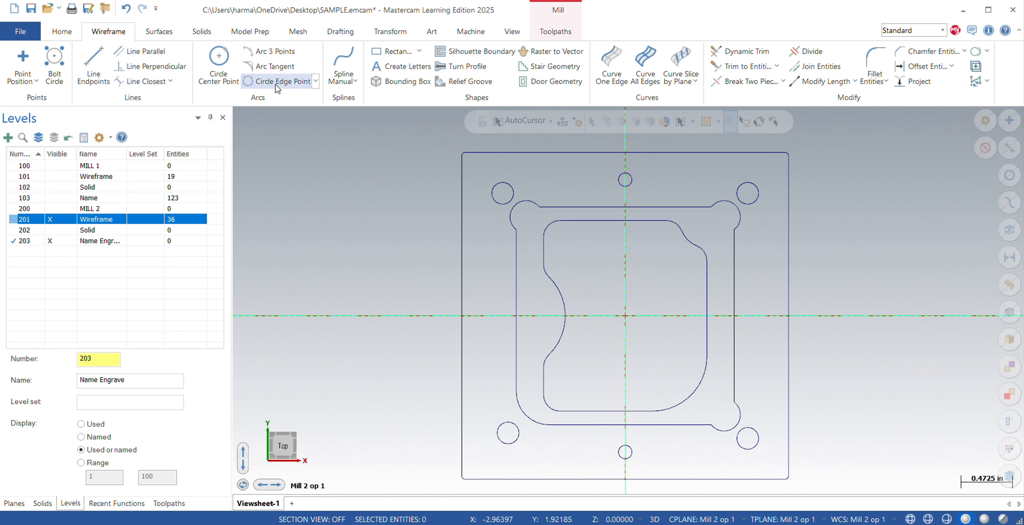
Start Create Letters and enter the person's first and last name on two lines as the letter text.
click(393, 66)
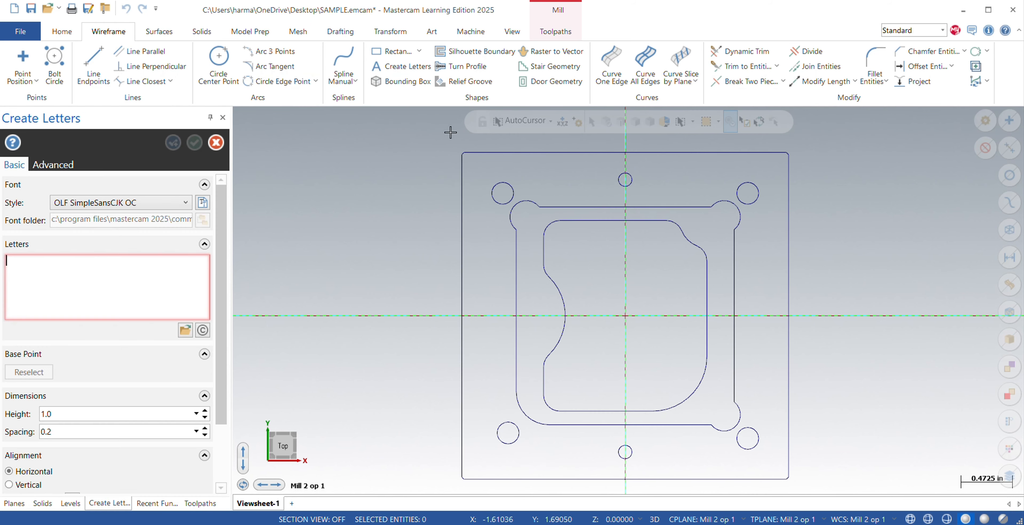
click(49, 259)
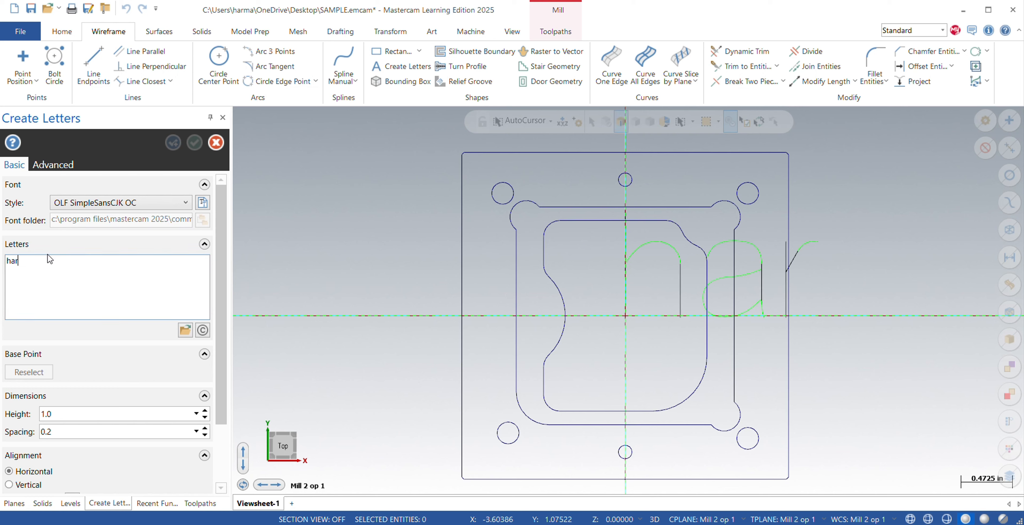
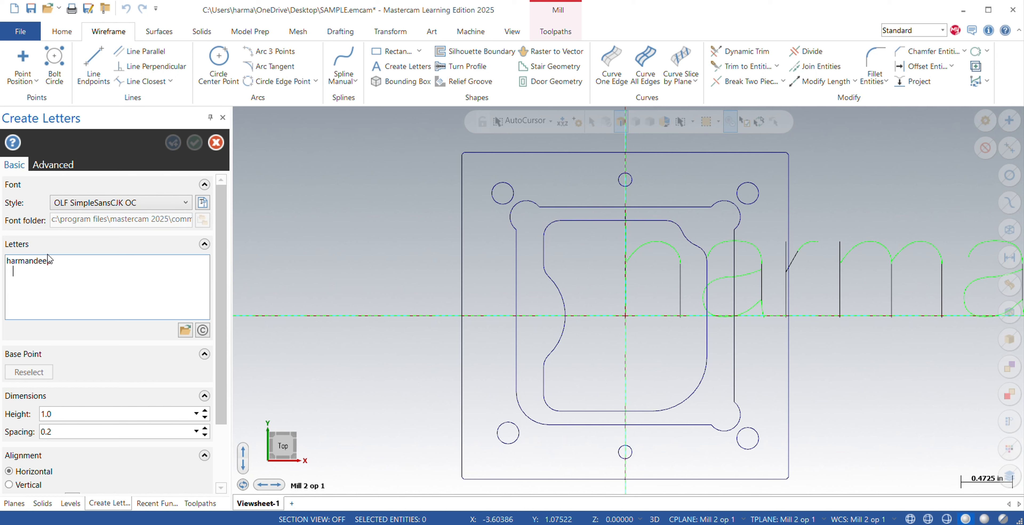
key(Return)
Set the height of the name lettering to 0.12.
click(58, 414)
key(BackSpace)
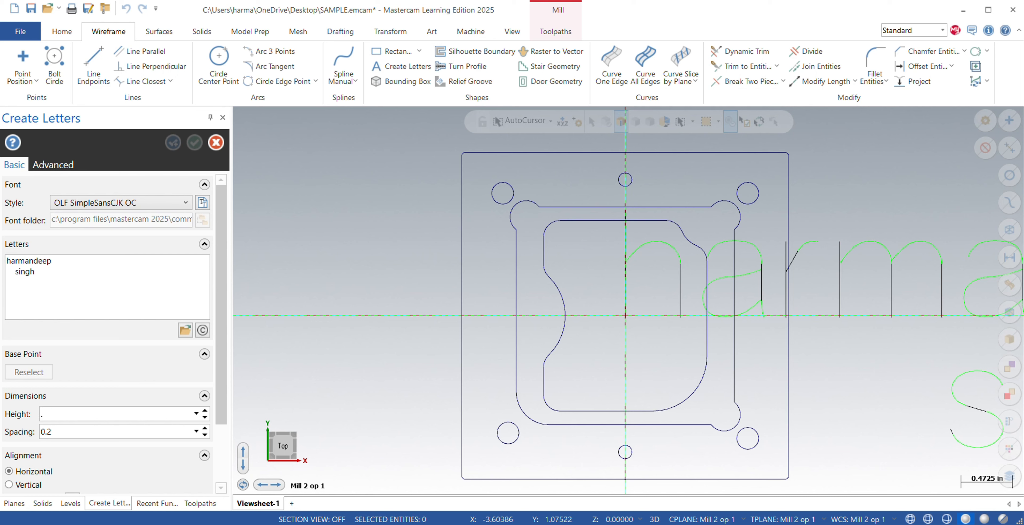
key(Return)
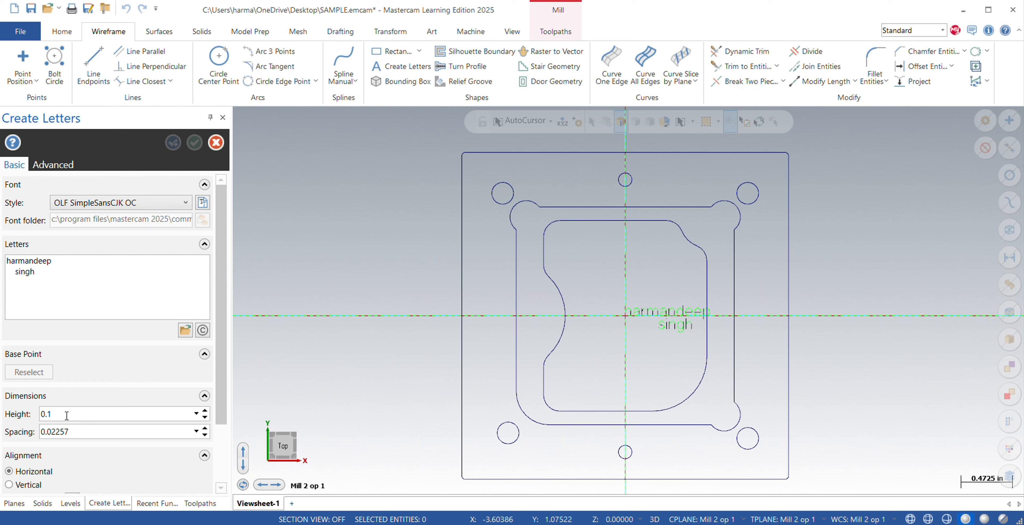
text(2)
key(Return)
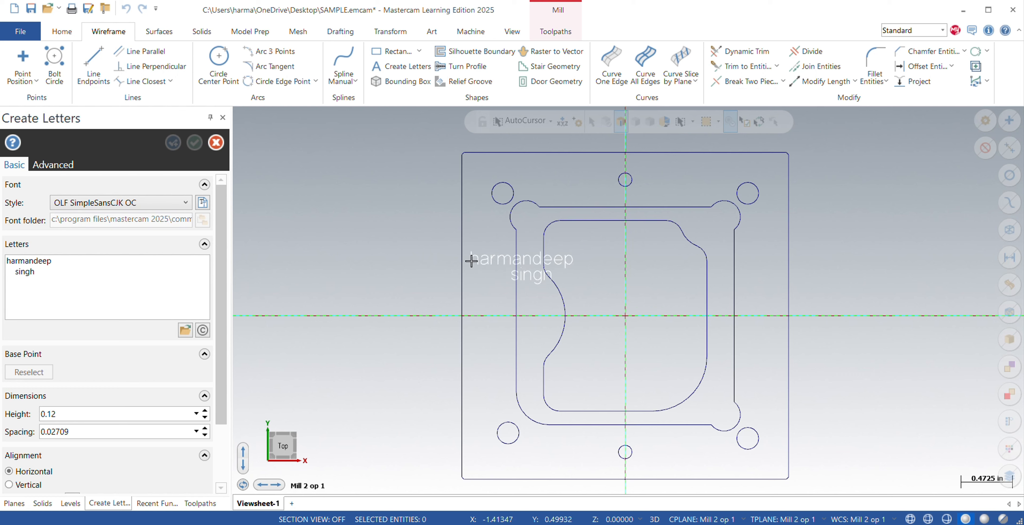
Place the name lettering above the plate's upper-left hole, and replace the letter text with the person's ID number.
click(513, 174)
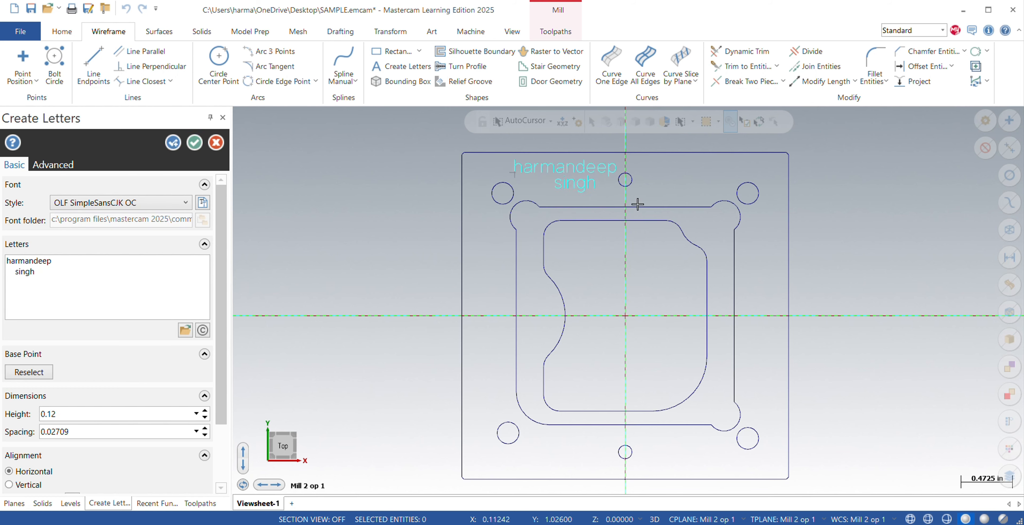
click(173, 142)
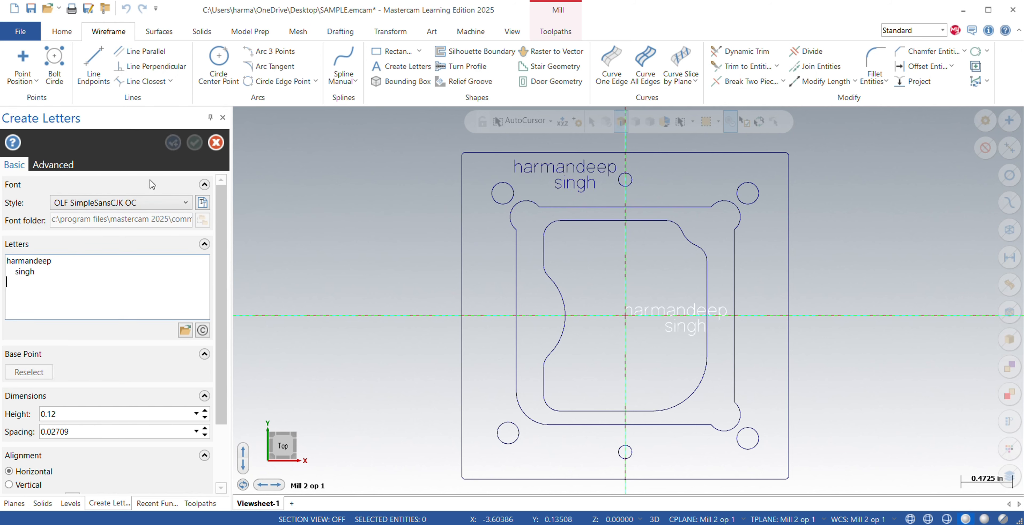
drag(56, 260, 48, 283)
key(ctrl+a)
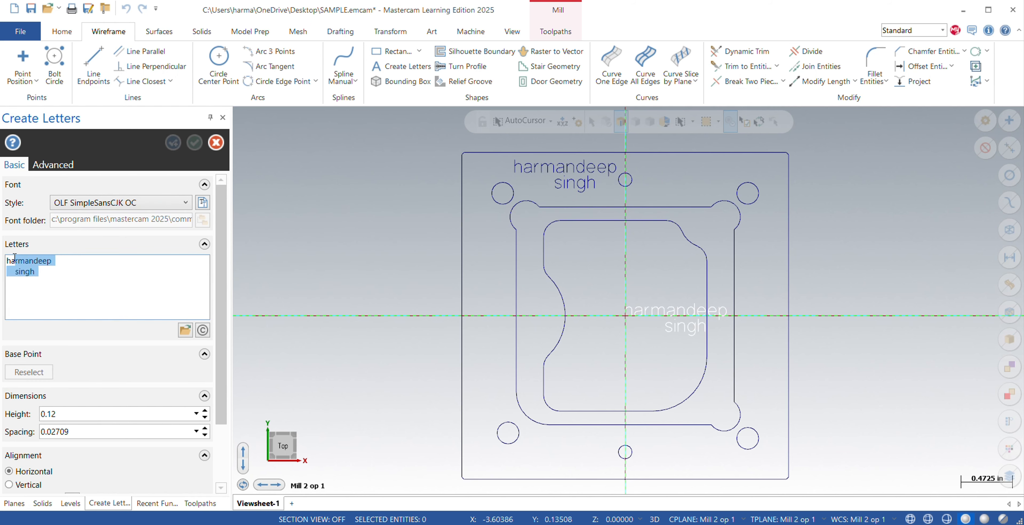
key(Delete)
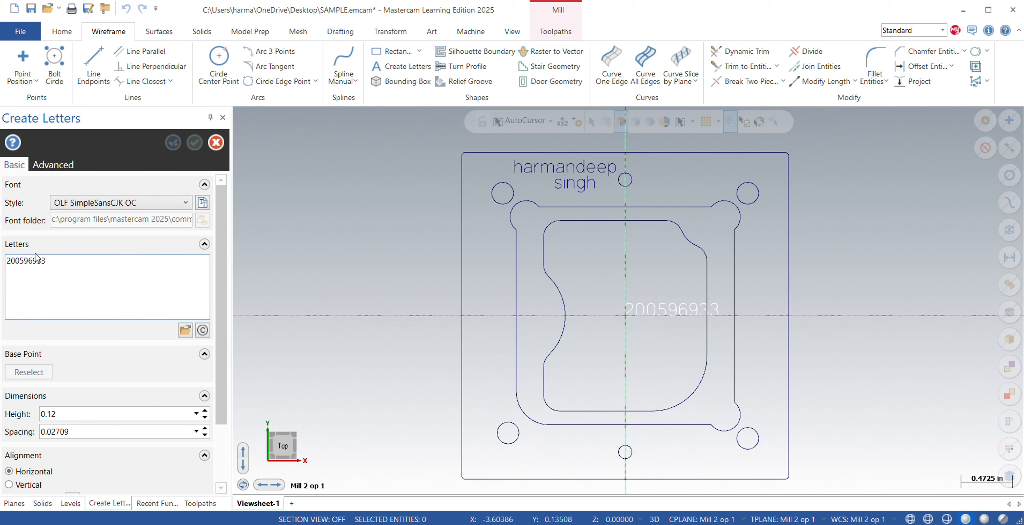
key(Return)
Place the ID number lettering with horizontal alignment just beside the top centre hole, opposite the name, and finish creating letters.
click(28, 372)
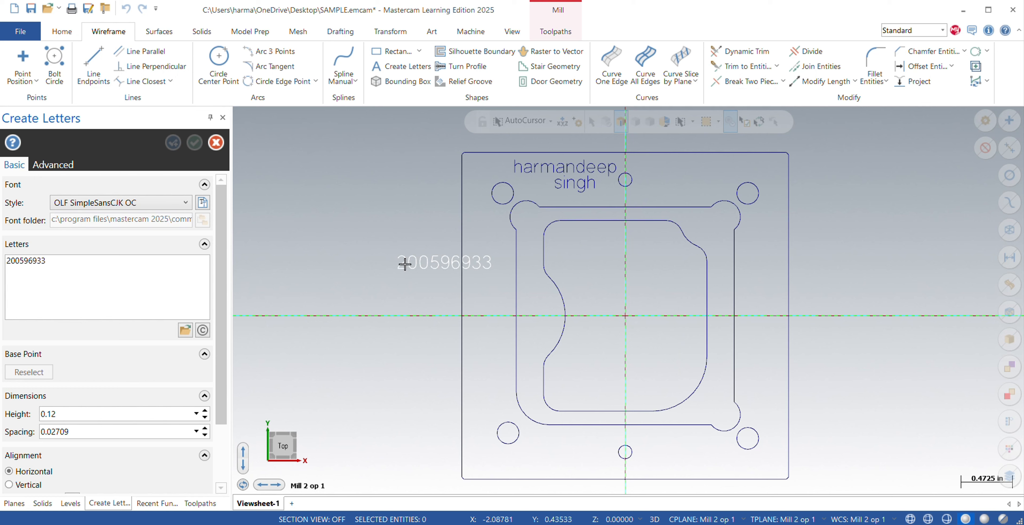
click(638, 179)
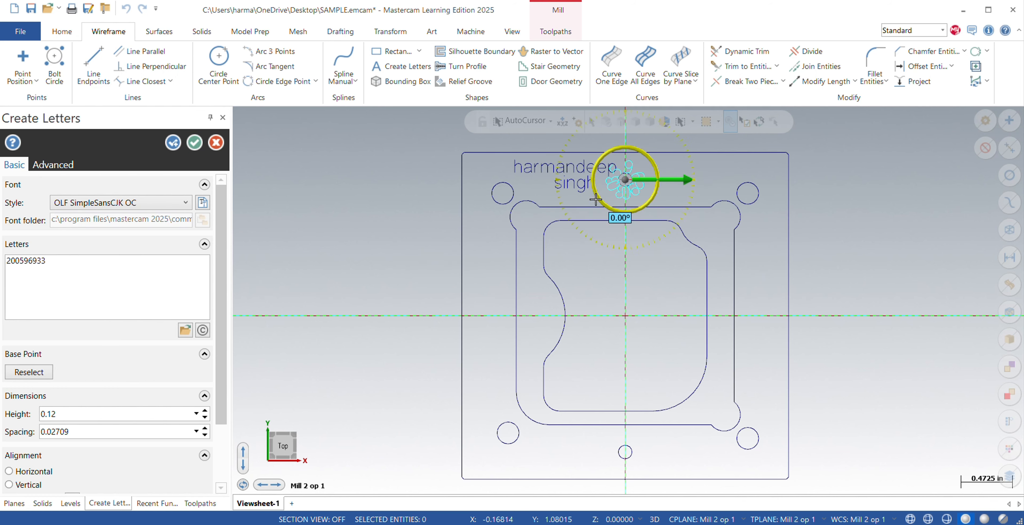
click(9, 472)
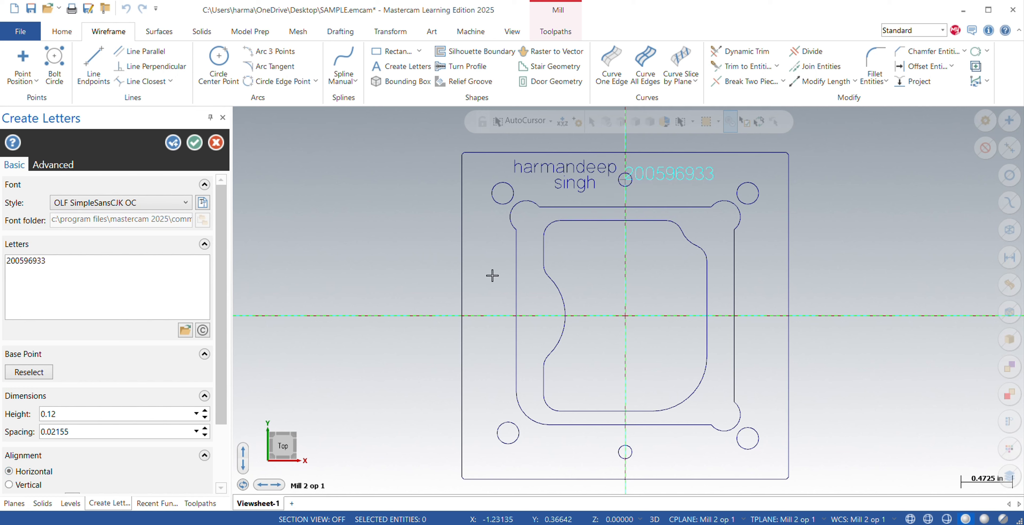
click(22, 370)
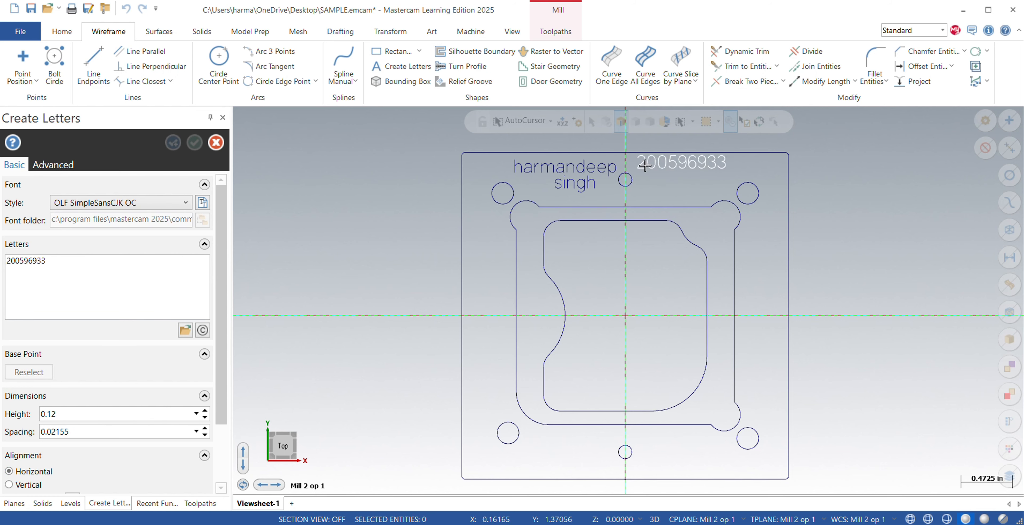
click(643, 178)
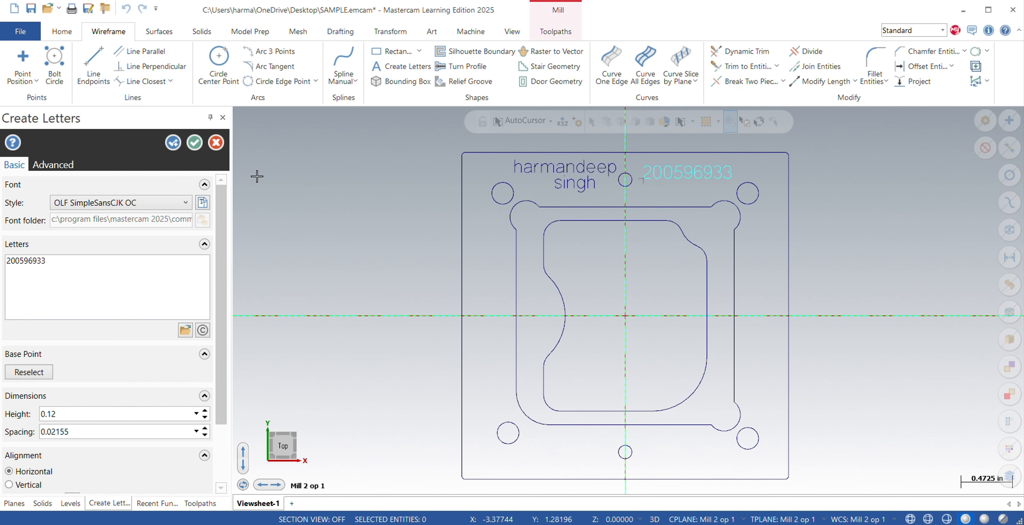
click(191, 142)
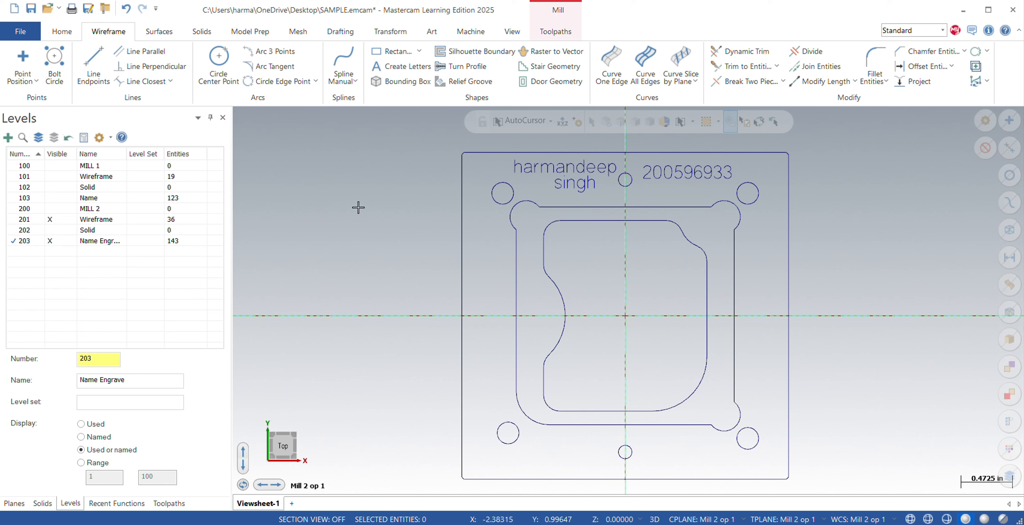
Check the level assignment by hiding and showing level 203 Name Engrave, ending with it active and level 201 Wireframe visible.
click(52, 242)
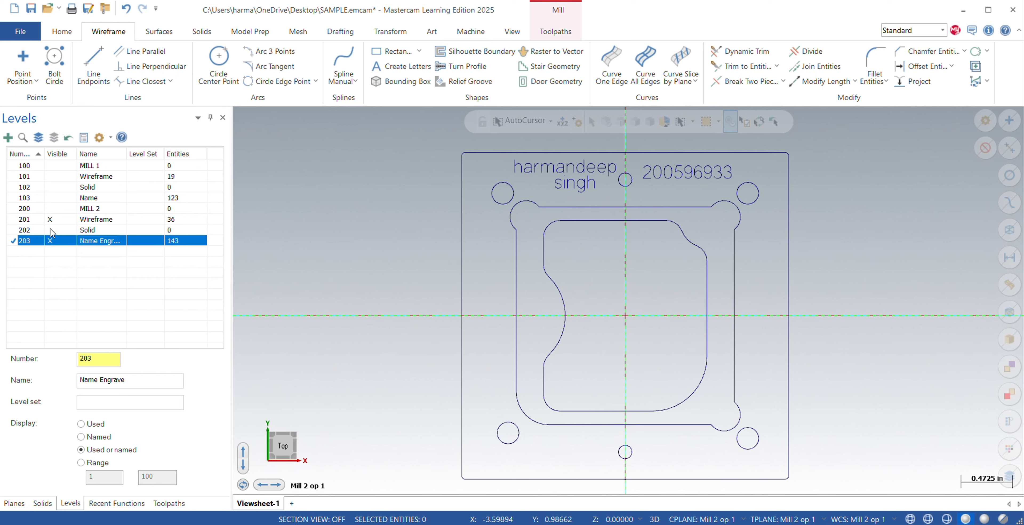
click(53, 241)
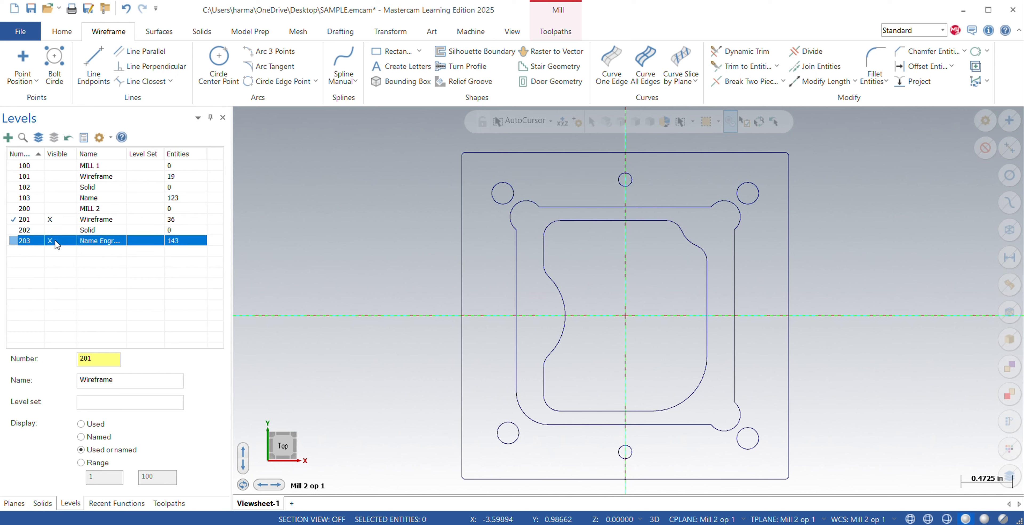
click(25, 241)
click(51, 220)
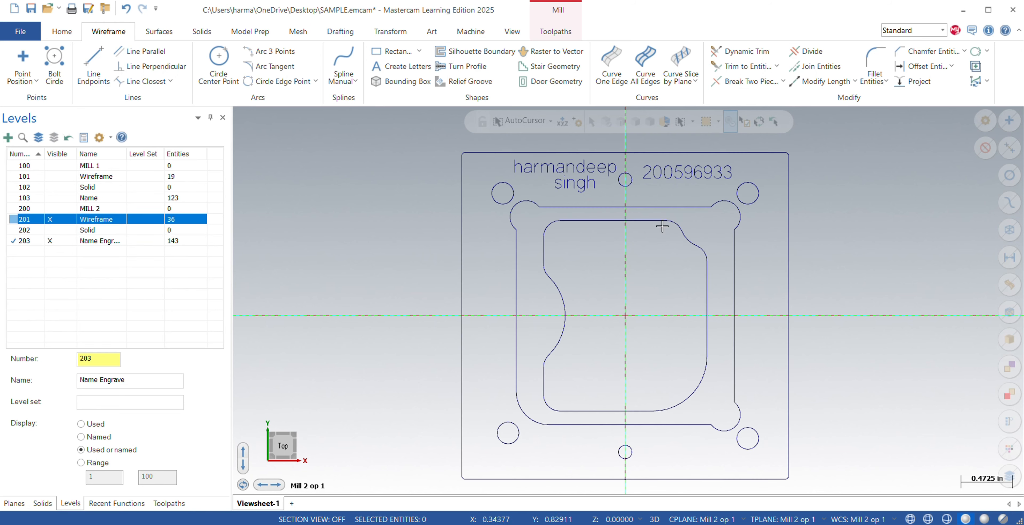
click(91, 504)
click(42, 503)
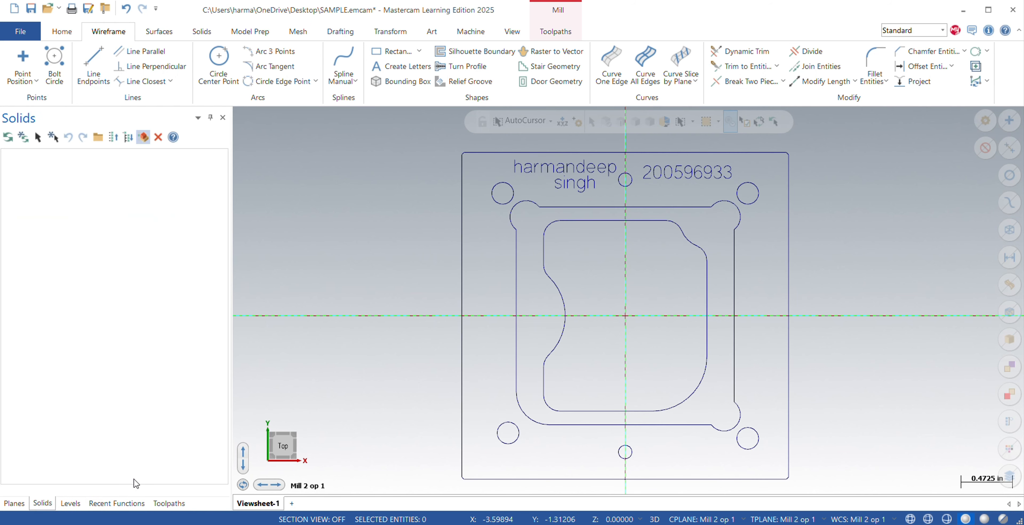
mouse_move(373, 343)
middle_down()
mouse_move(428, 334)
mouse_move(391, 340)
middle_up()
click(14, 503)
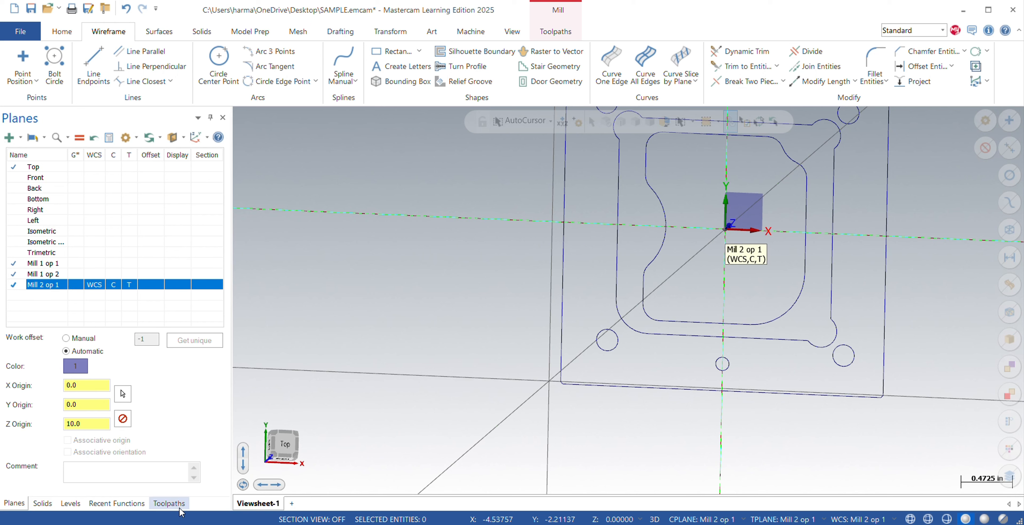
click(169, 503)
click(15, 503)
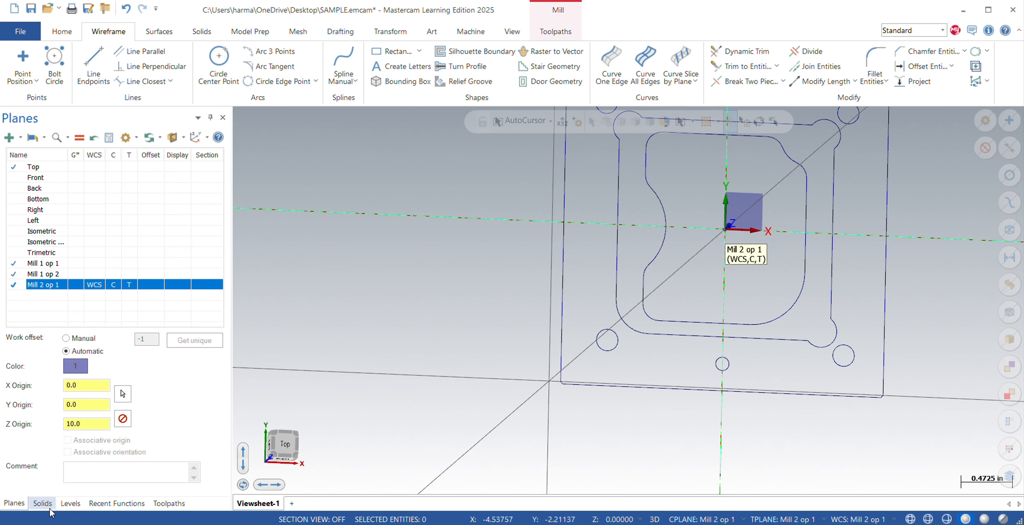
click(169, 503)
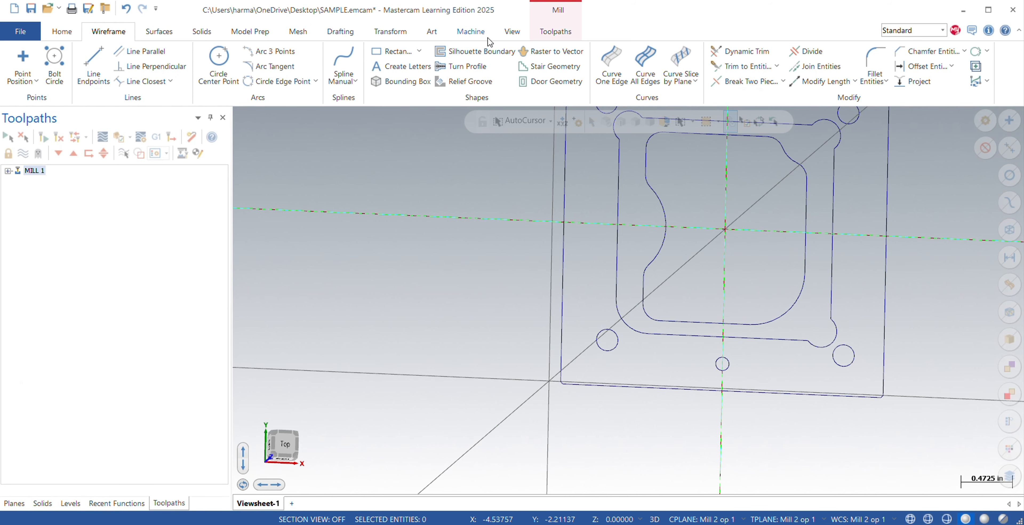
Restore the top view and look through the existing operations of the MILL 1 machine group.
click(471, 31)
right_click(414, 240)
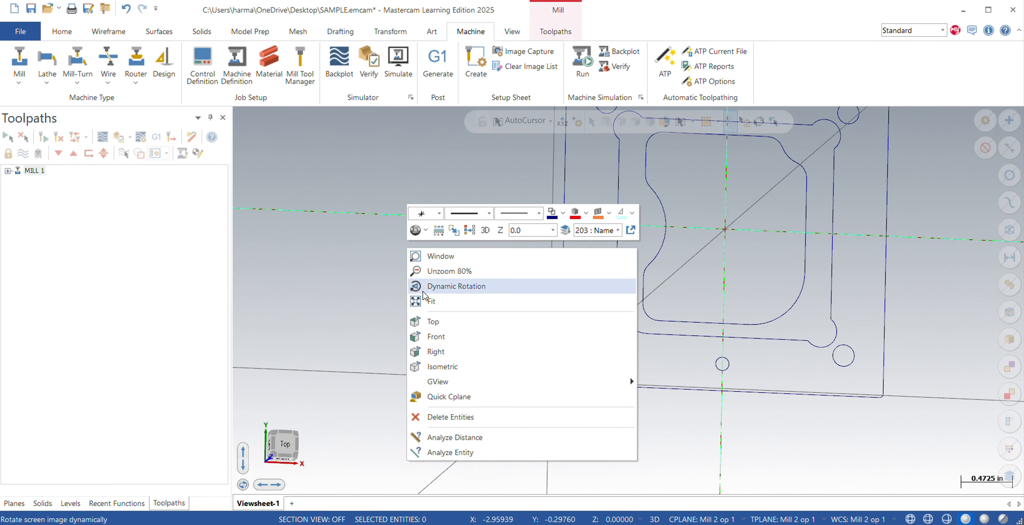
click(434, 323)
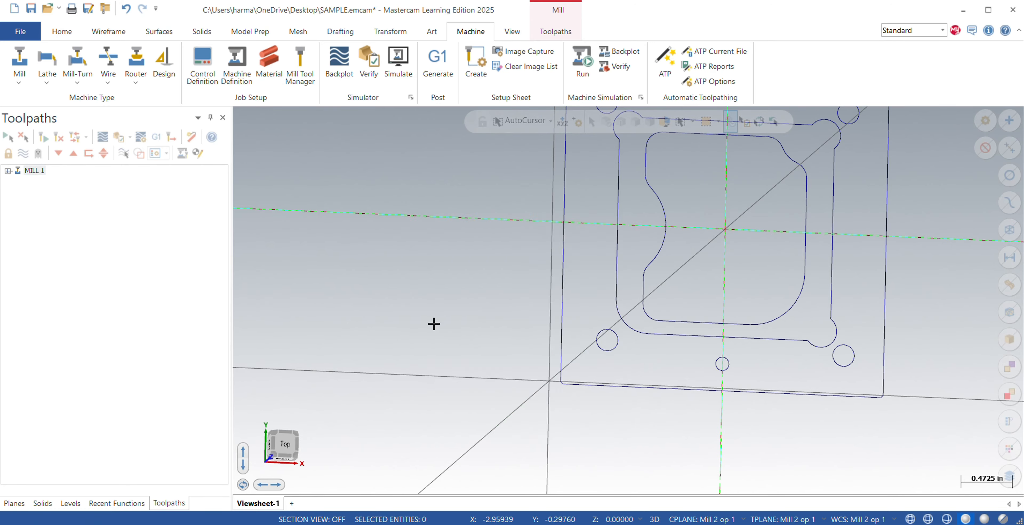
click(19, 77)
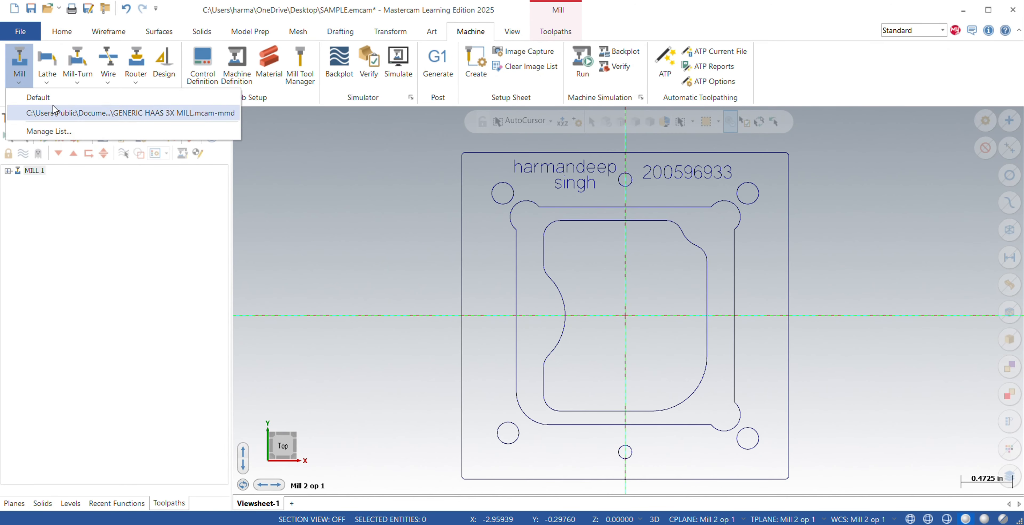
click(8, 174)
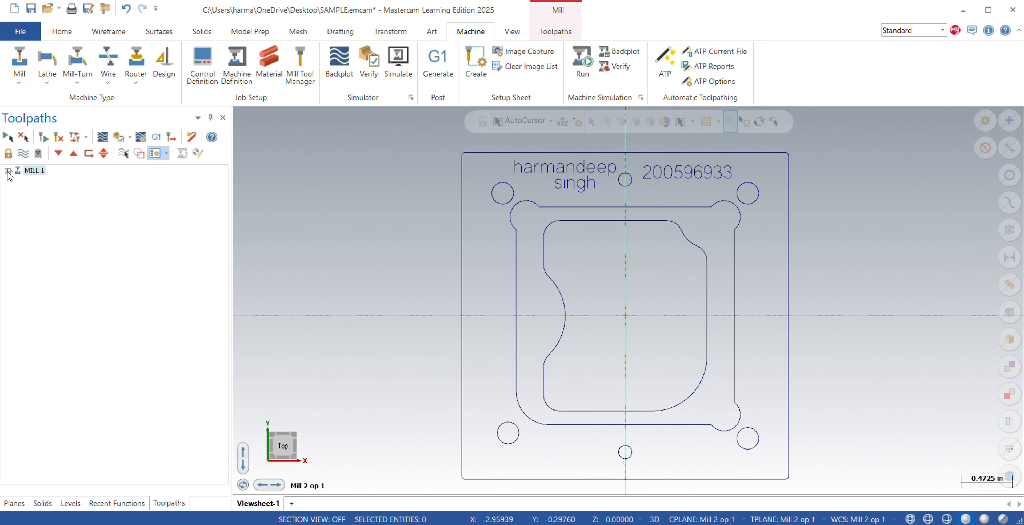
click(8, 172)
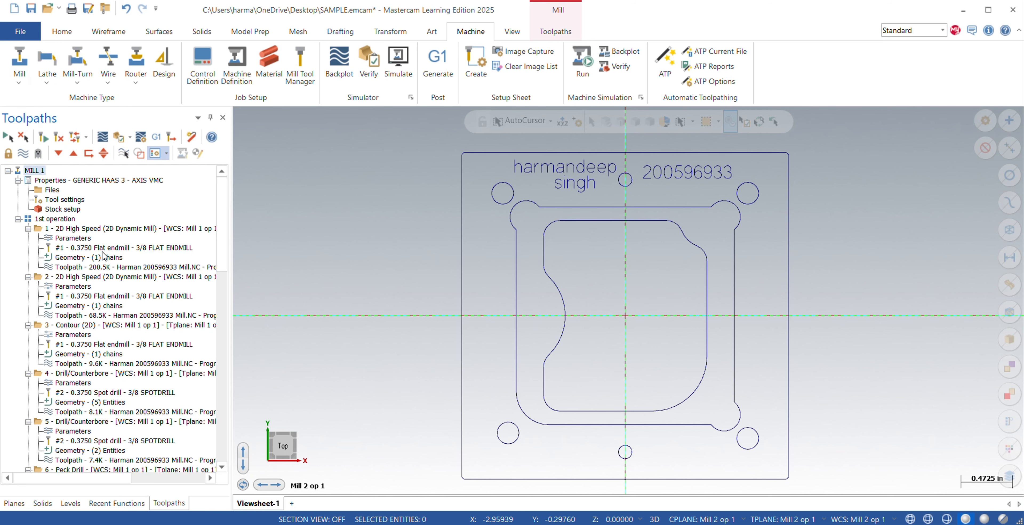
scroll(87, 334, down, 6)
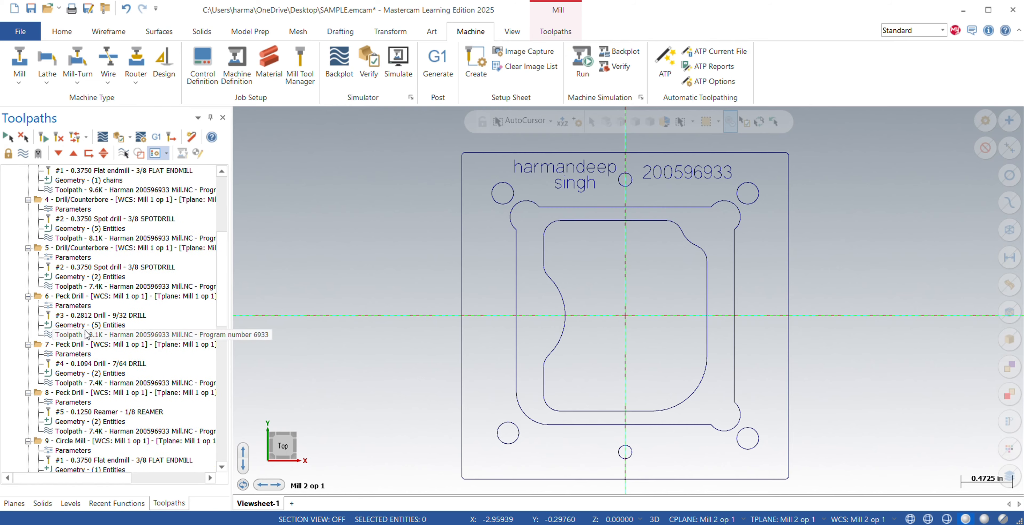
scroll(85, 330, down, 12)
drag(225, 363, 232, 195)
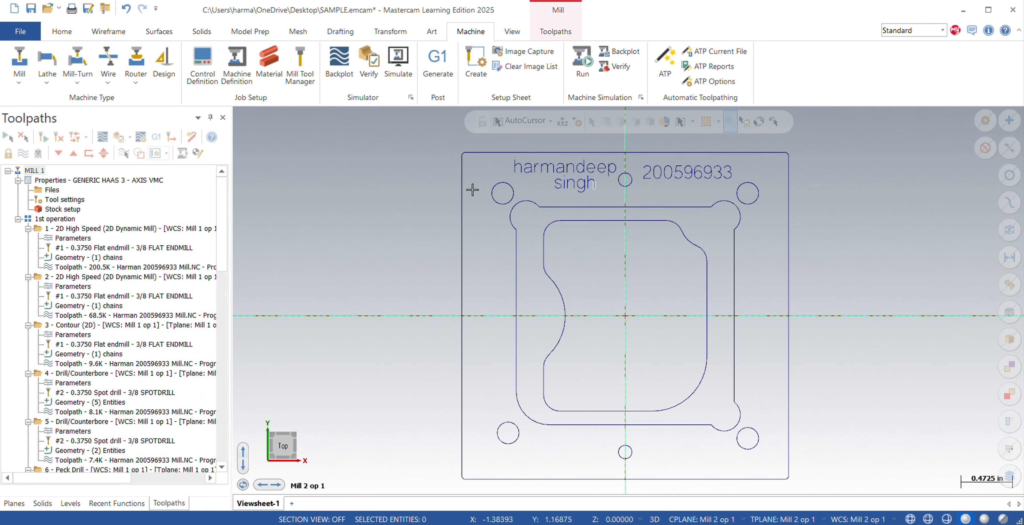
Add a machine group with the GENERIC HAAS 3X MILL definition and set its default program number to 6933.
click(18, 85)
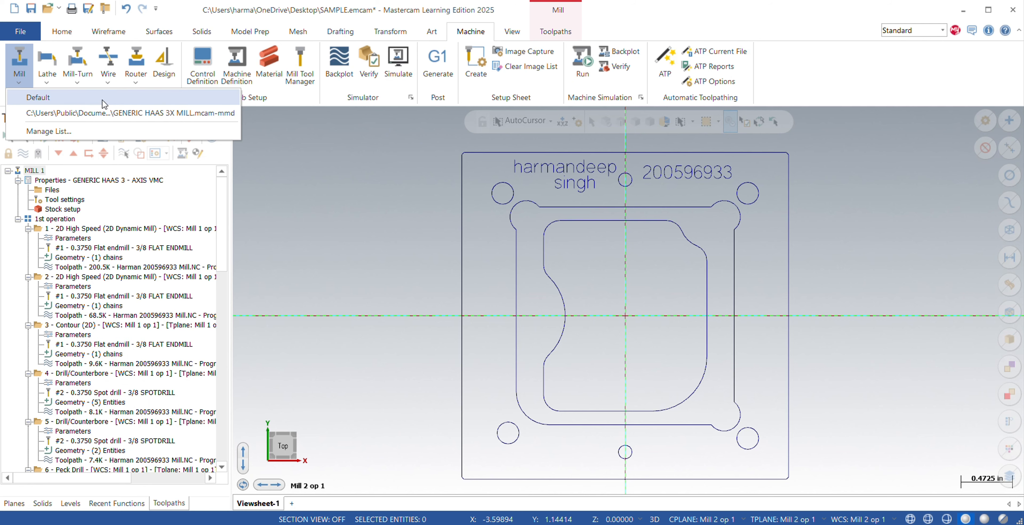
click(60, 114)
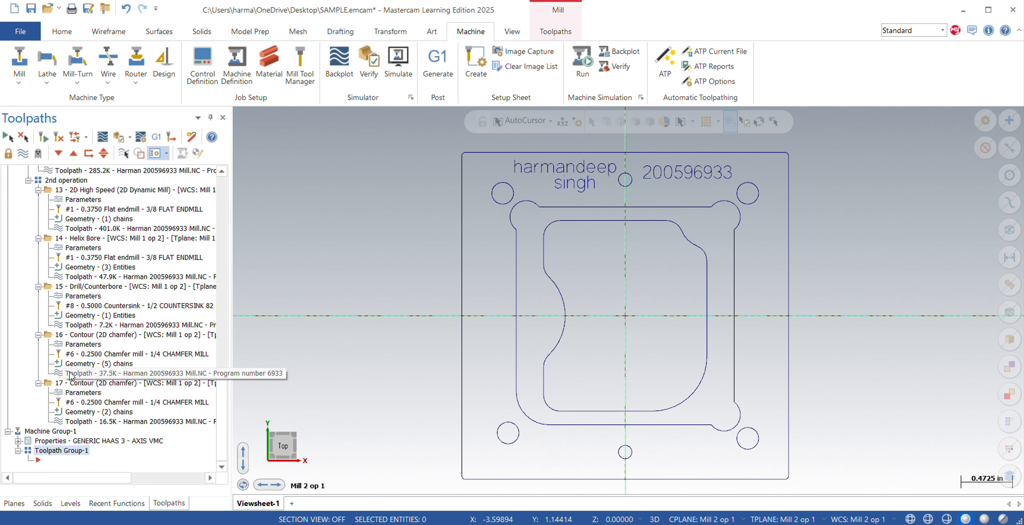
click(18, 440)
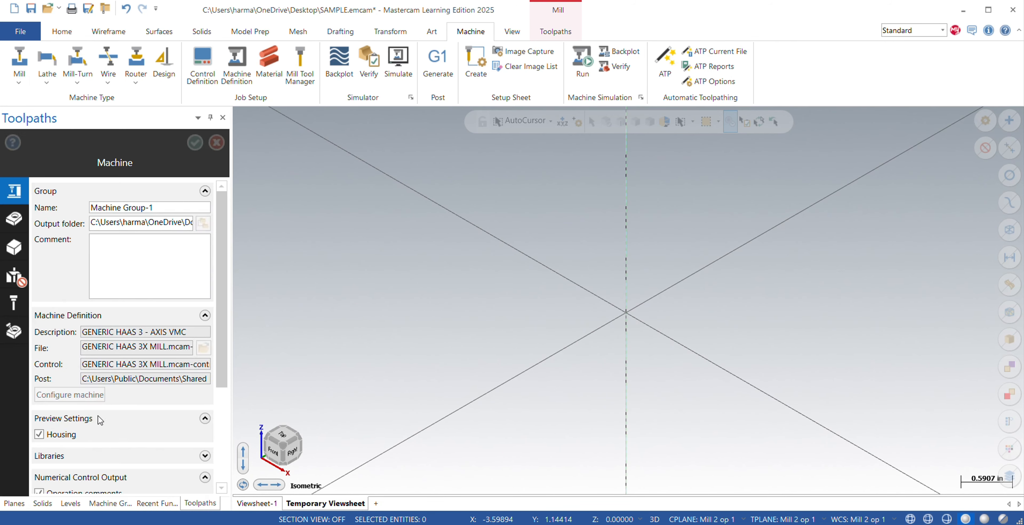
scroll(99, 416, down, 2)
scroll(99, 416, down, 2)
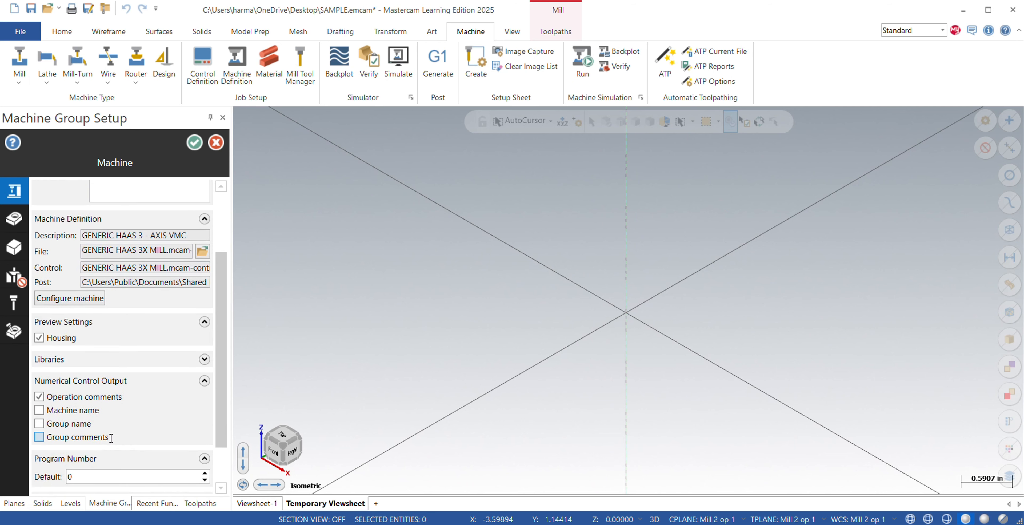
click(97, 445)
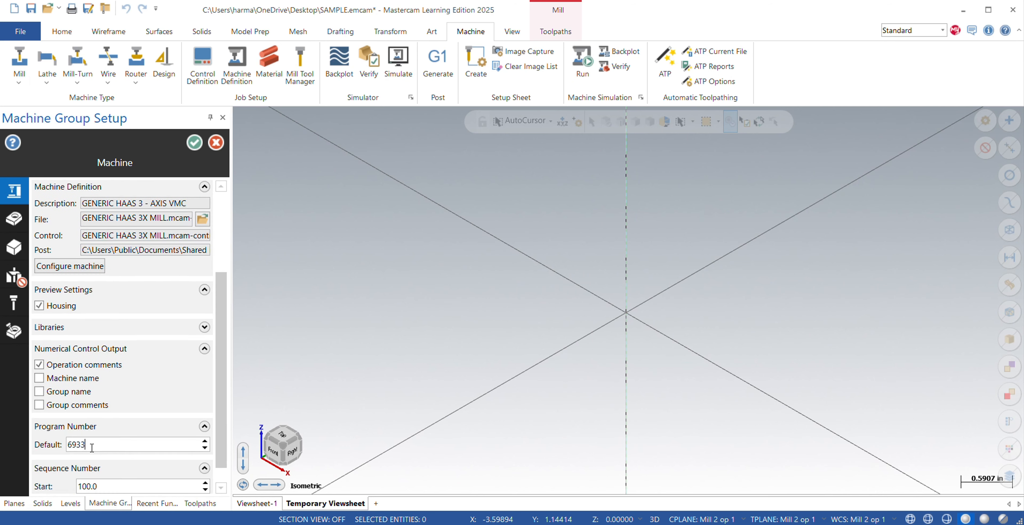
Assign ALUMINUM inch - 6061 from the mill library as the master model's material in the new machine group.
click(14, 219)
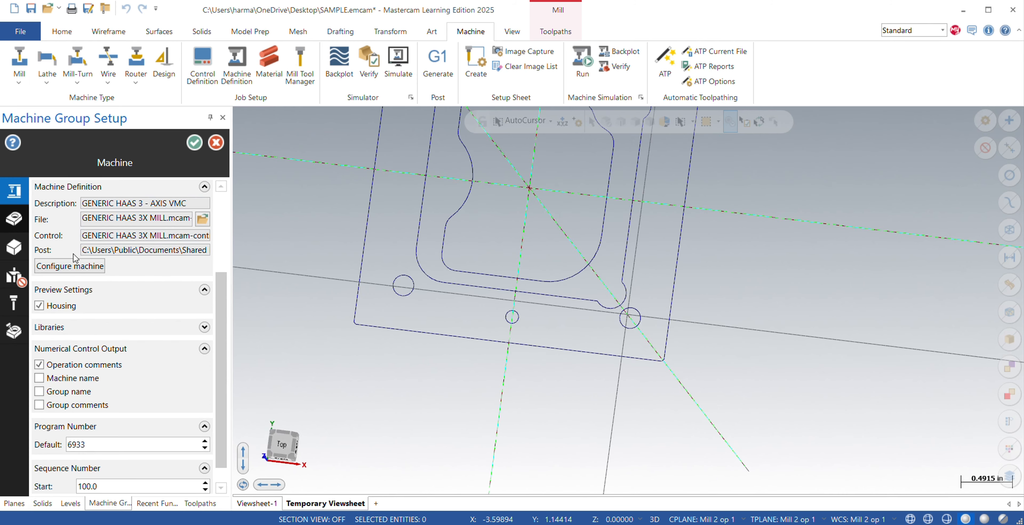
click(214, 390)
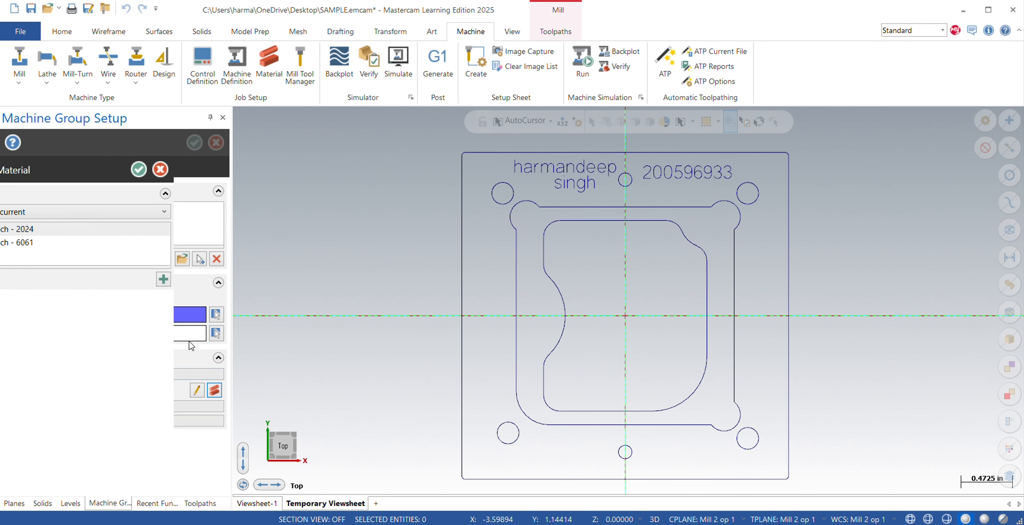
click(148, 213)
click(94, 227)
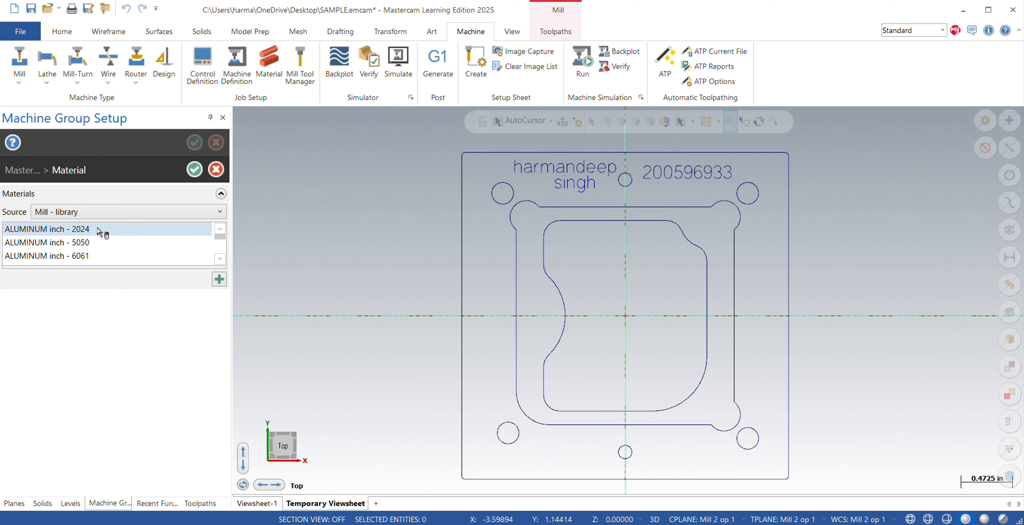
click(143, 257)
click(195, 170)
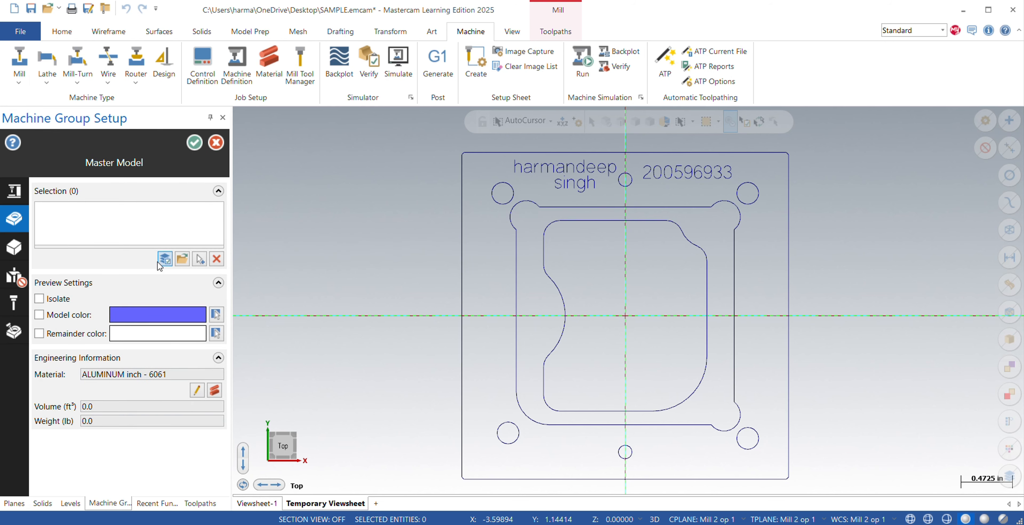
Enable sequential tool number assignment and duplicate tool number warnings in the new machine group's tool settings.
click(20, 246)
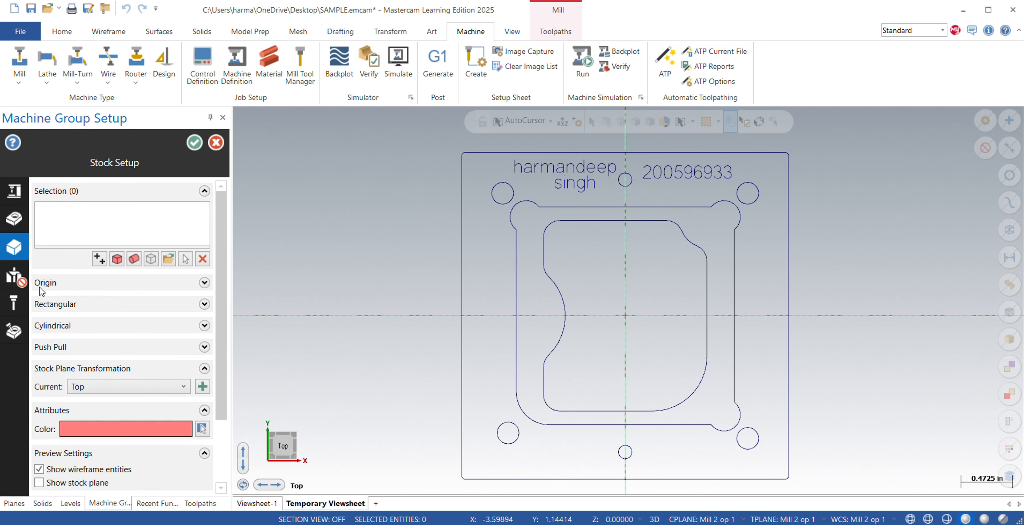
click(22, 304)
scroll(116, 407, down, 4)
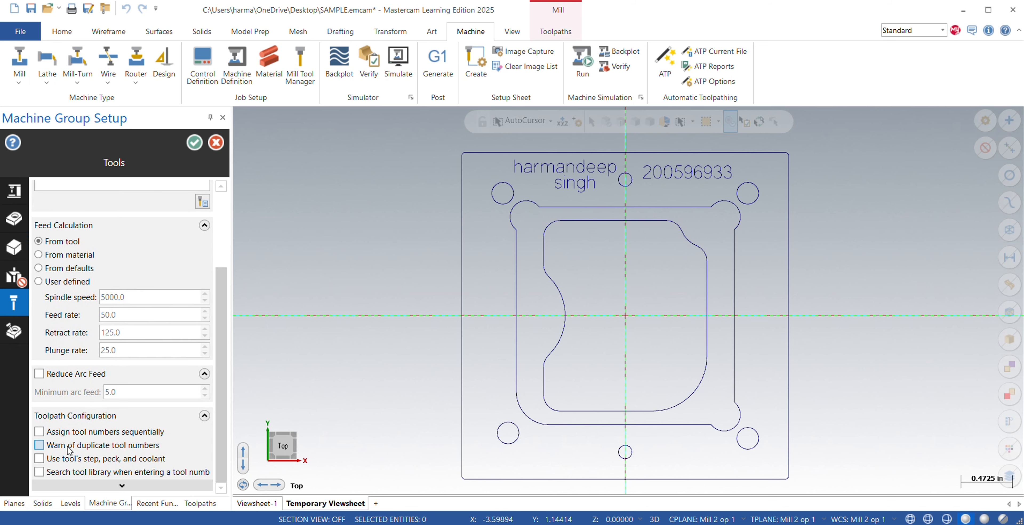
click(40, 433)
click(40, 445)
Start a rectangular bounding box for the stock around all shown entities and set its Z size to 0.5.
click(15, 252)
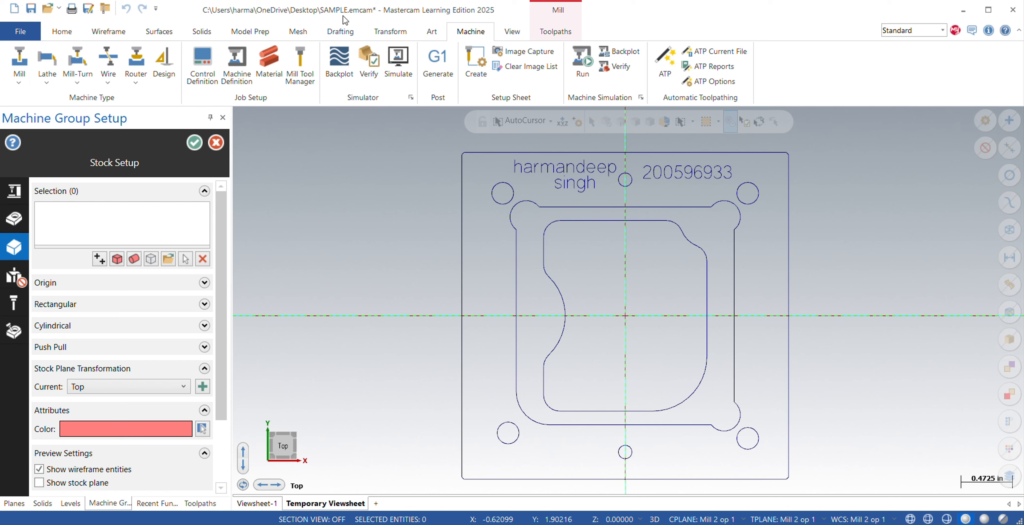
click(151, 259)
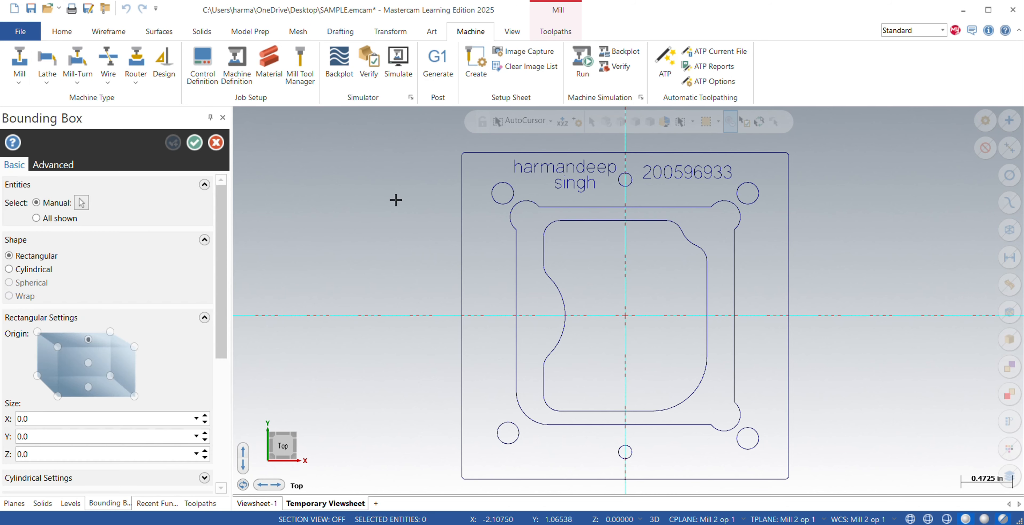
click(51, 219)
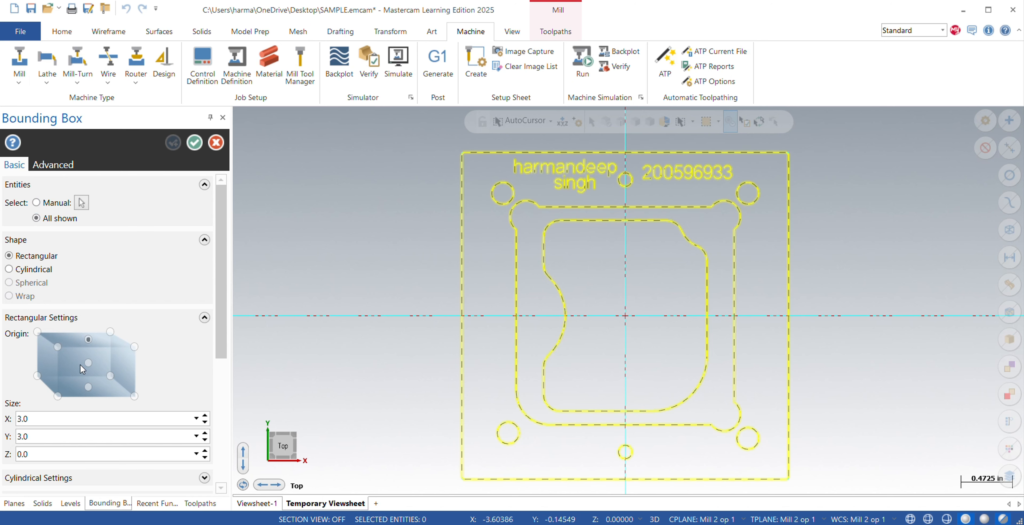
click(34, 454)
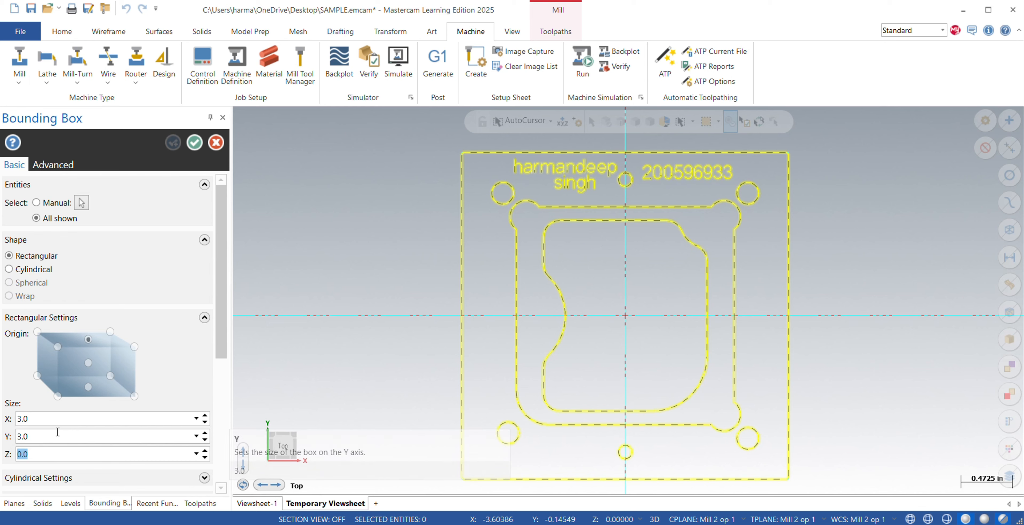
key(BackSpace)
text(.5)
key(Return)
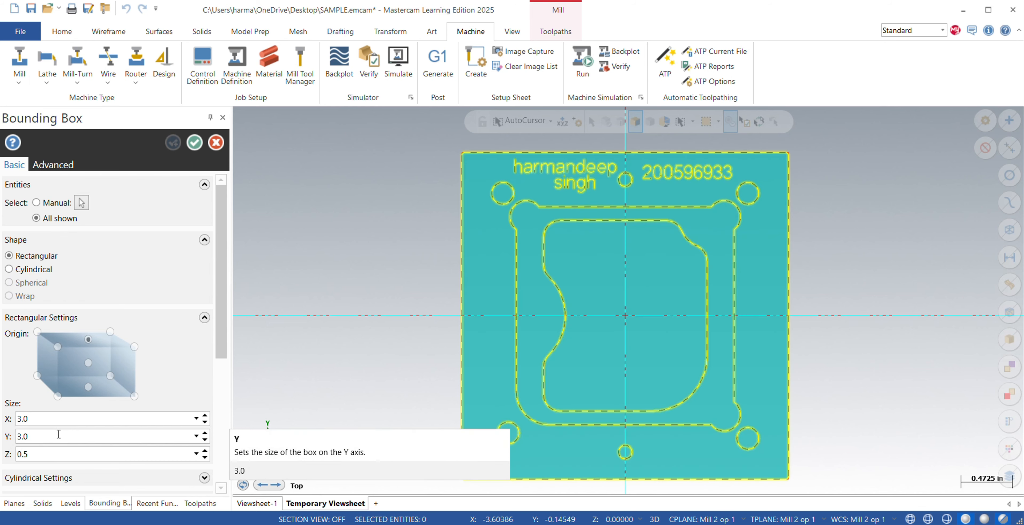
Set the stock bounding box's X and Y sizes to 3.1 each and accept the box.
click(44, 420)
key(BackSpace)
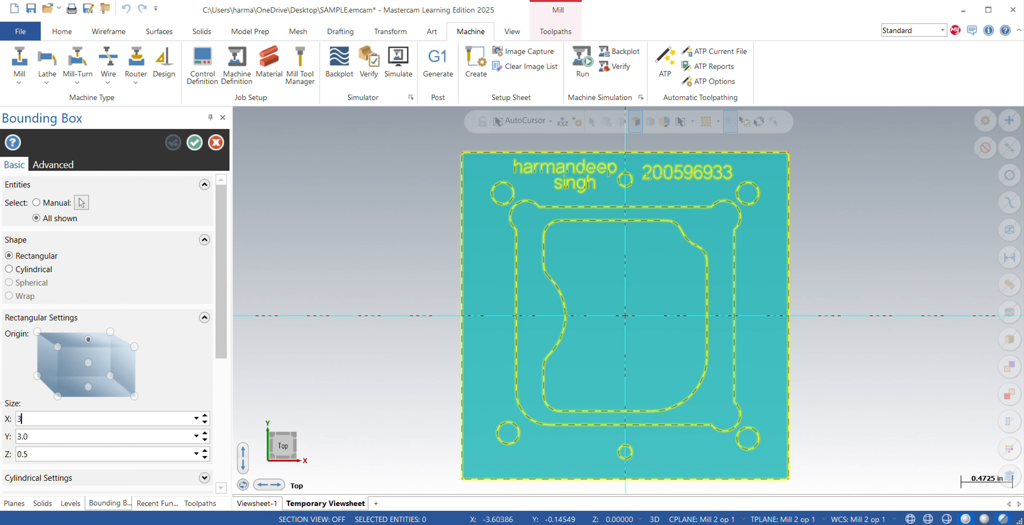
text(3.1)
key(Return)
click(35, 436)
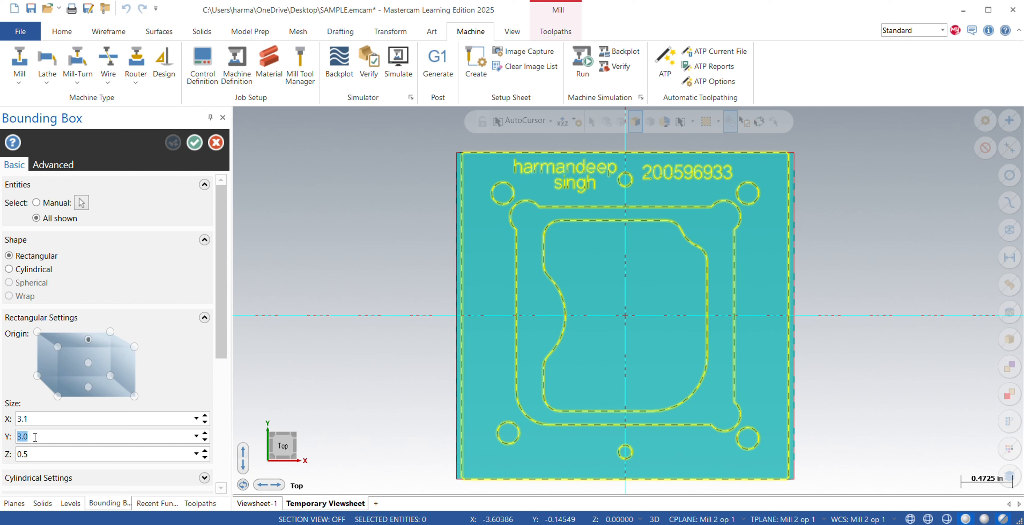
key(BackSpace)
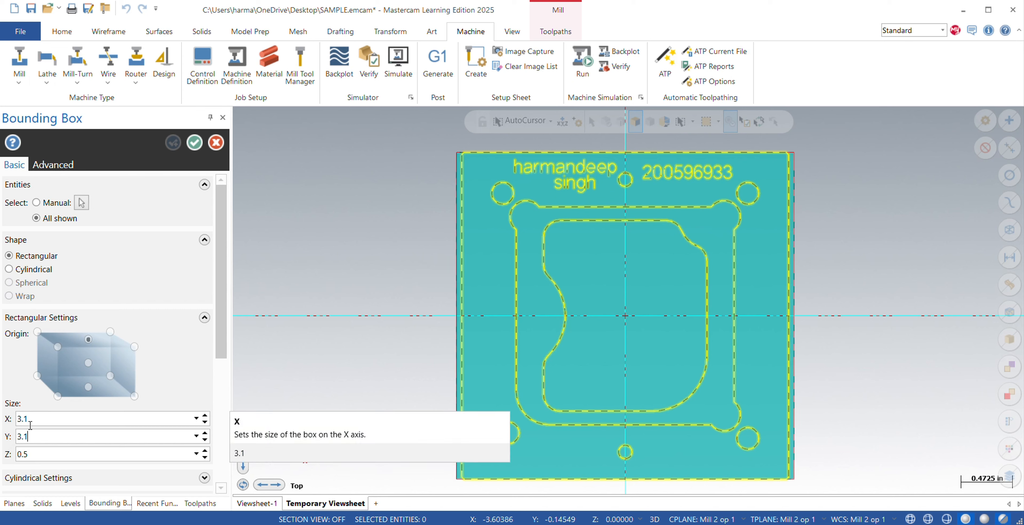
text(3.1)
key(Return)
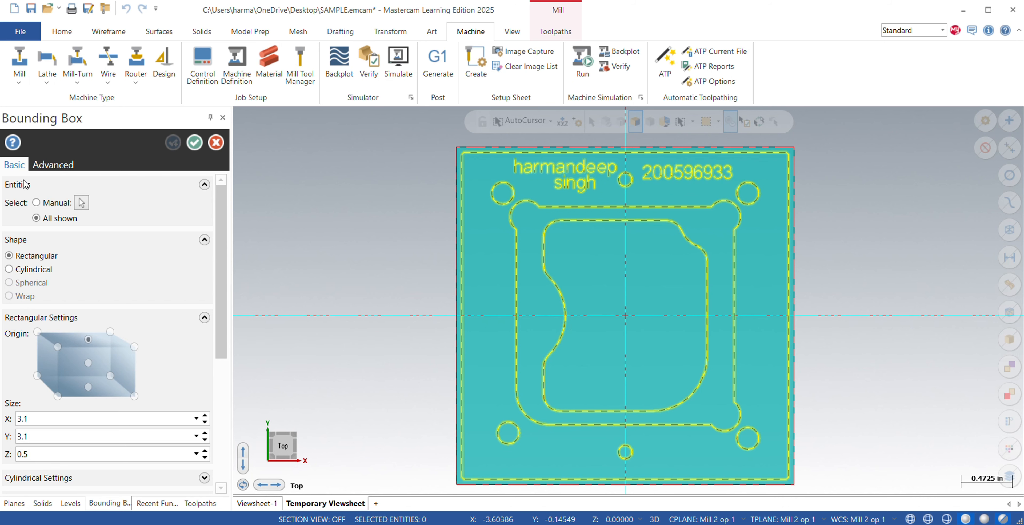
scroll(99, 386, down, 2)
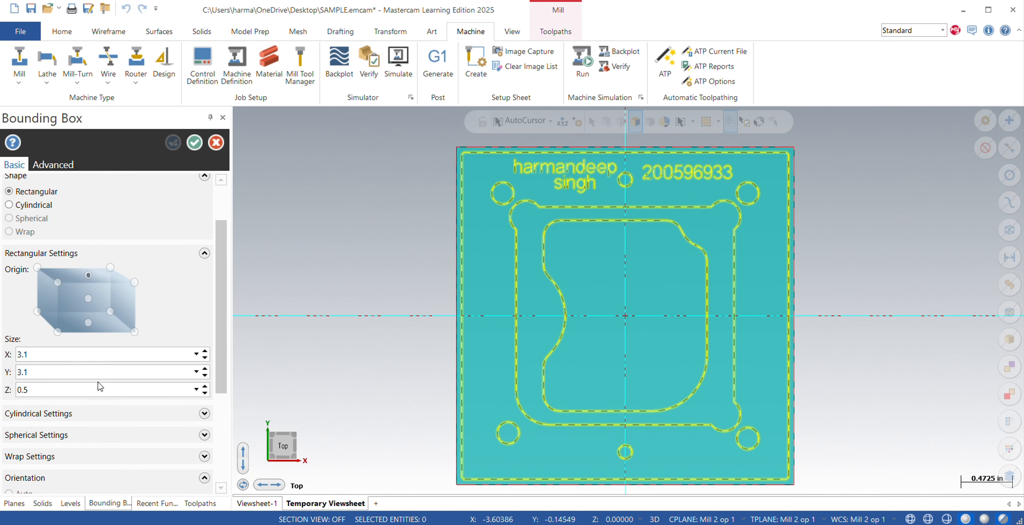
click(194, 142)
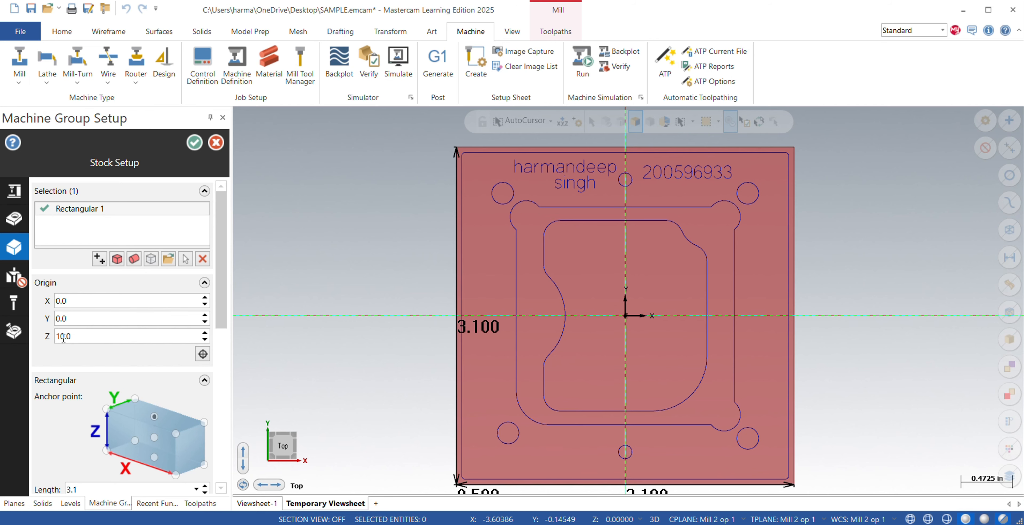
Raise the rectangular stock's Z origin by .005 to 10.005.
double_click(78, 337)
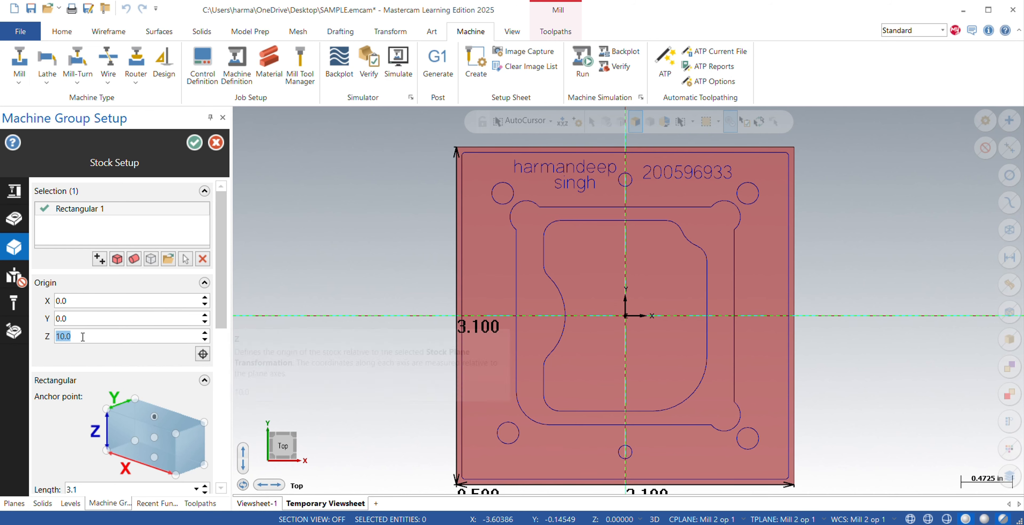
middle_drag(374, 345, 560, 338)
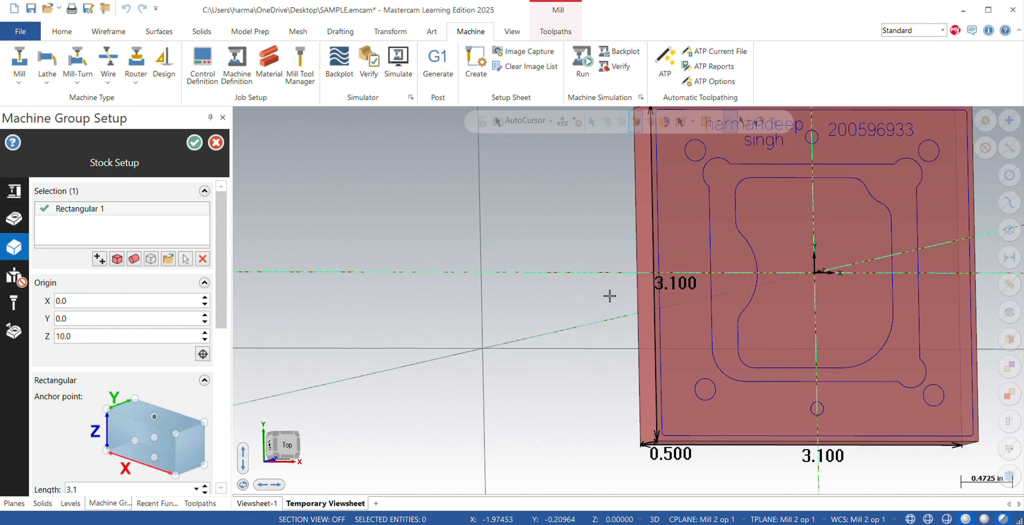
click(85, 337)
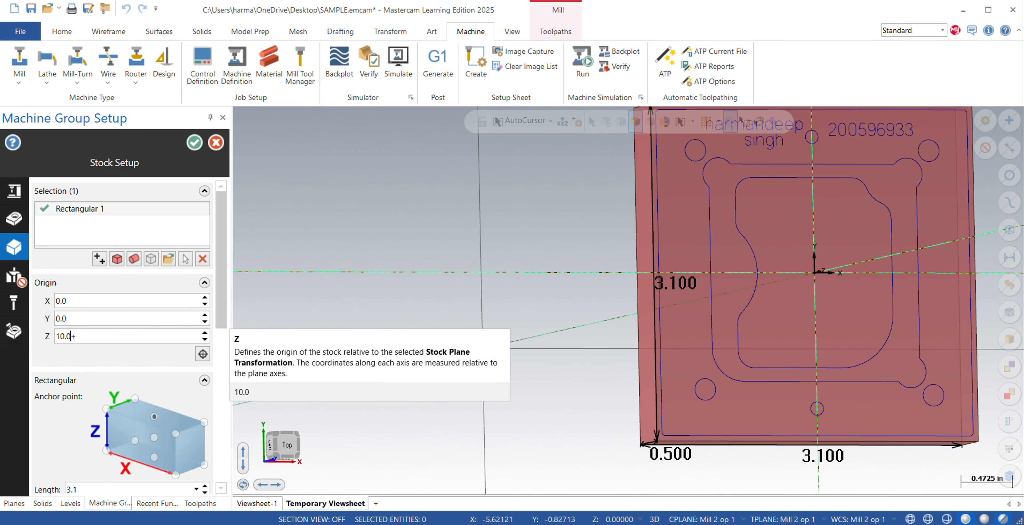
text(+.005)
key(Return)
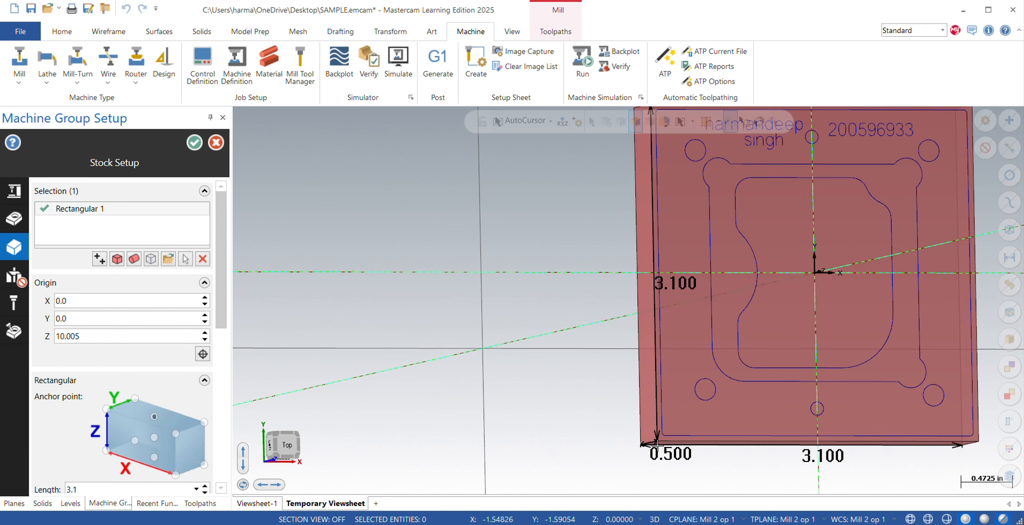
Inspect the stock's top offset from the front view and accept the machine group setup.
middle_drag(596, 441, 565, 409)
right_click(708, 350)
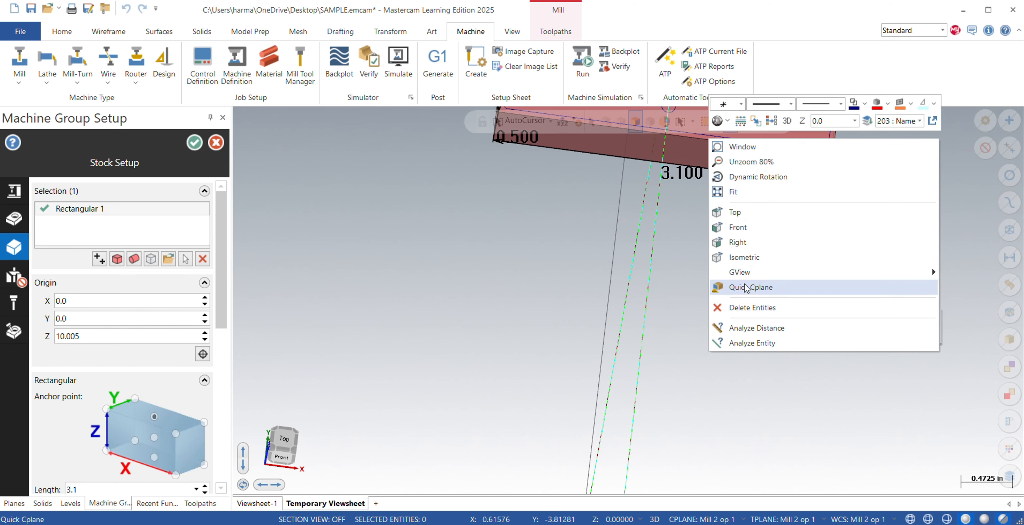
click(746, 233)
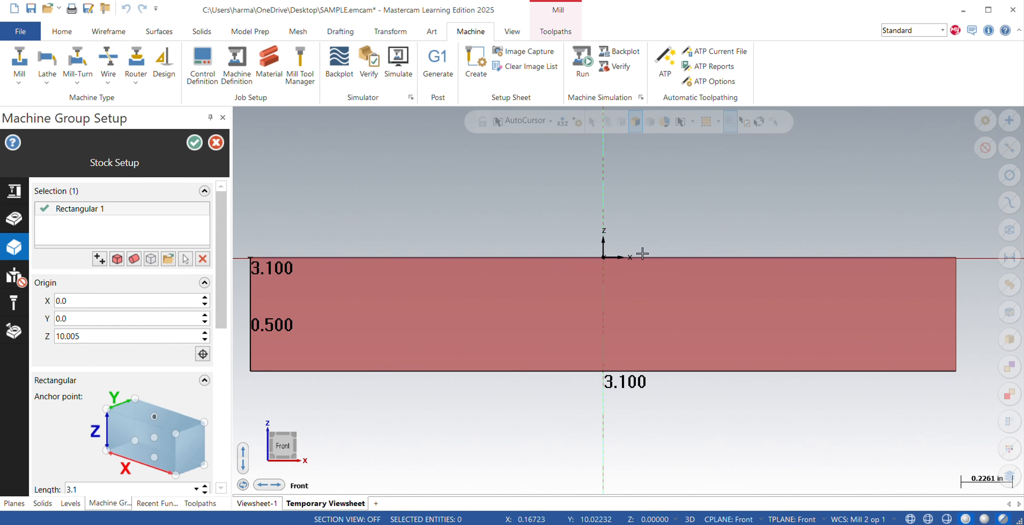
scroll(819, 192, up, 2)
scroll(860, 231, up, 4)
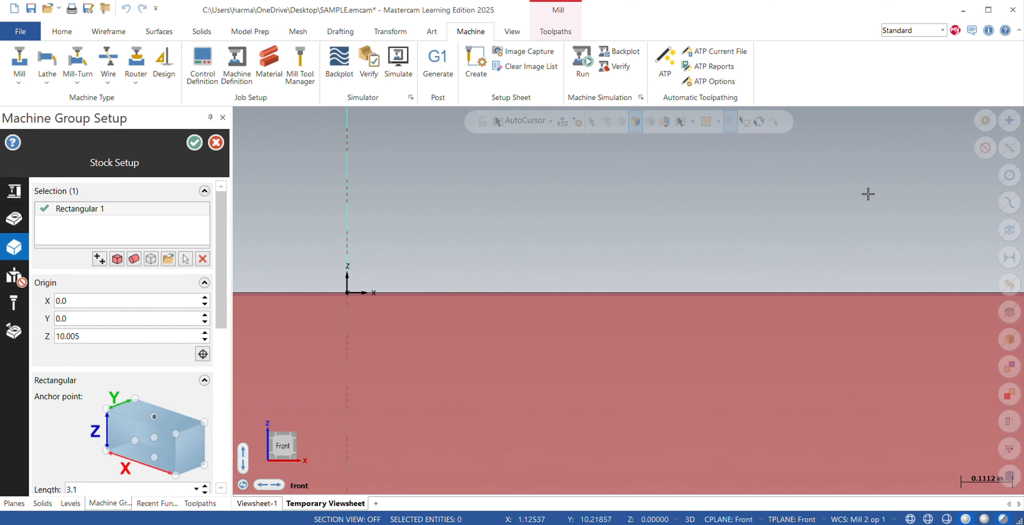
scroll(865, 192, up, 1)
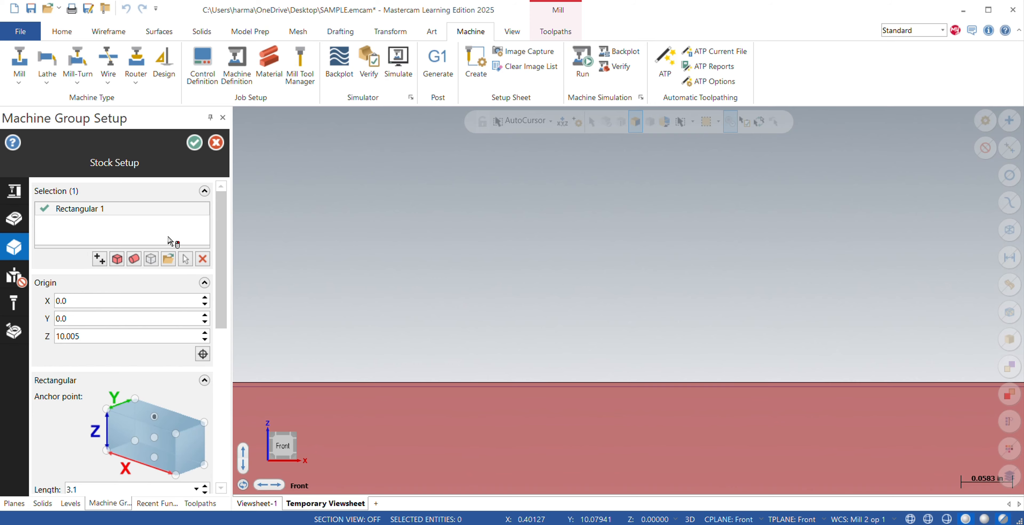
click(195, 144)
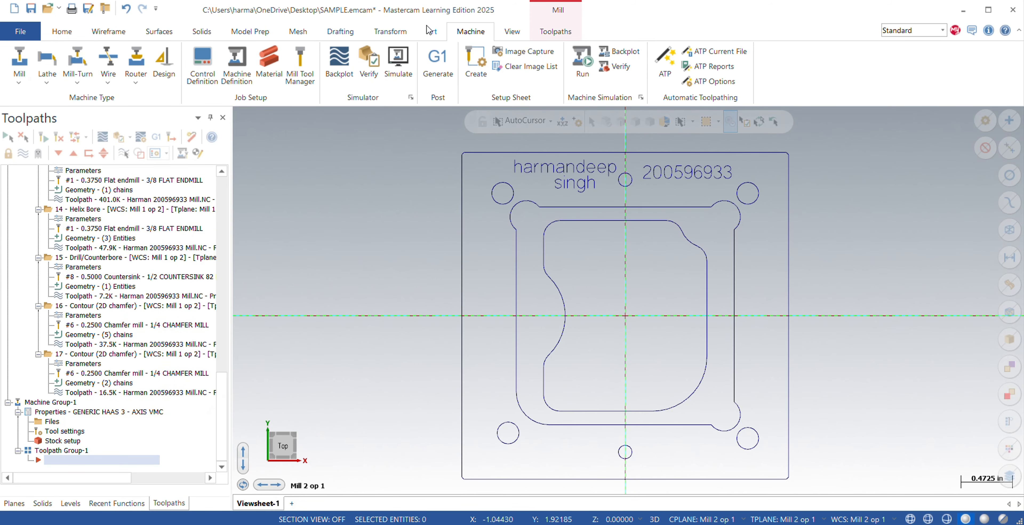
Turn on the stock display and inspect the stock outline around the part.
click(555, 31)
click(691, 64)
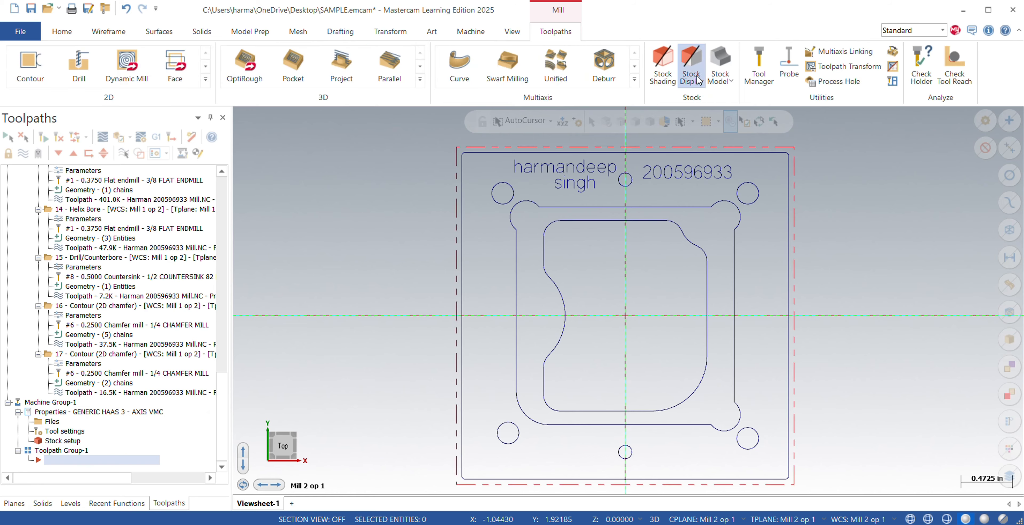
middle_drag(636, 303, 602, 297)
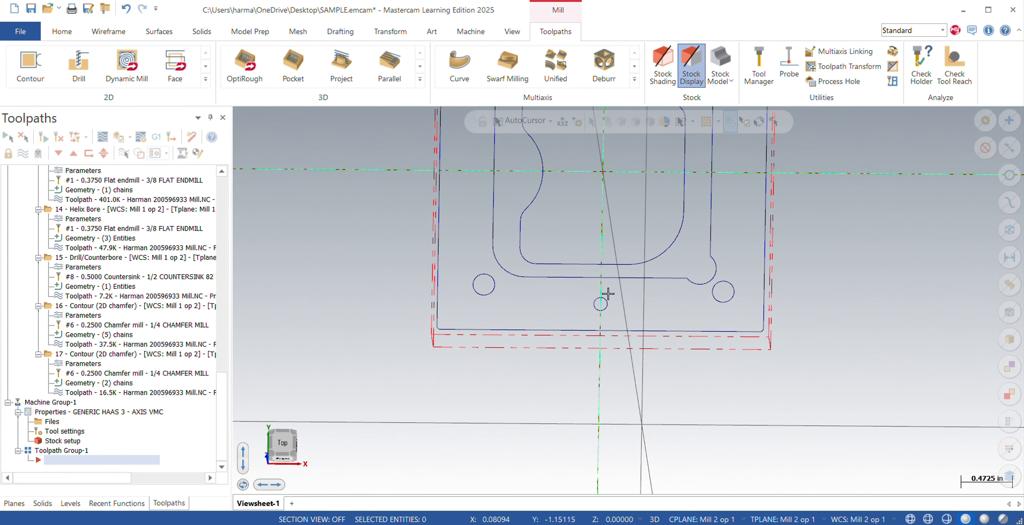
Collapse the MILL 1 machine group and the new machine group's properties in the operations tree.
scroll(81, 279, up, 15)
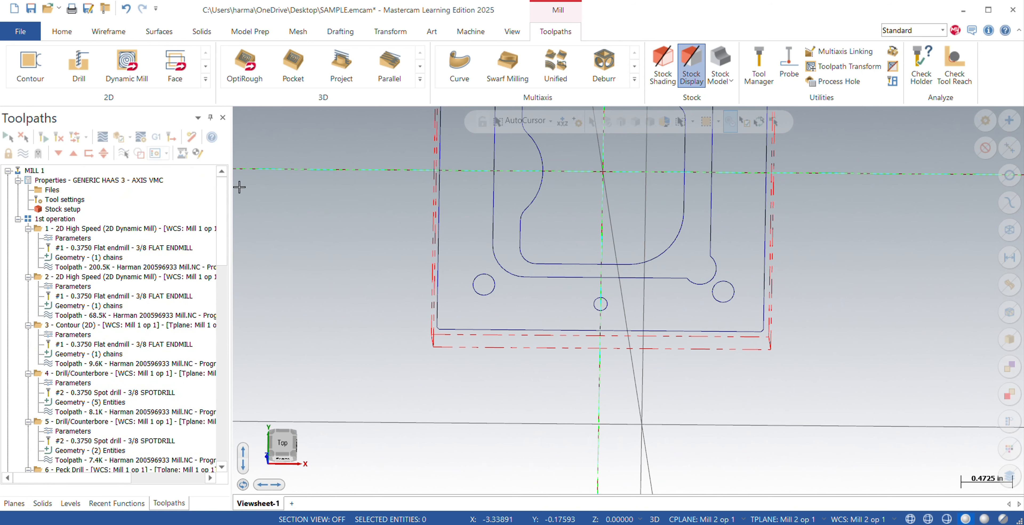
click(7, 171)
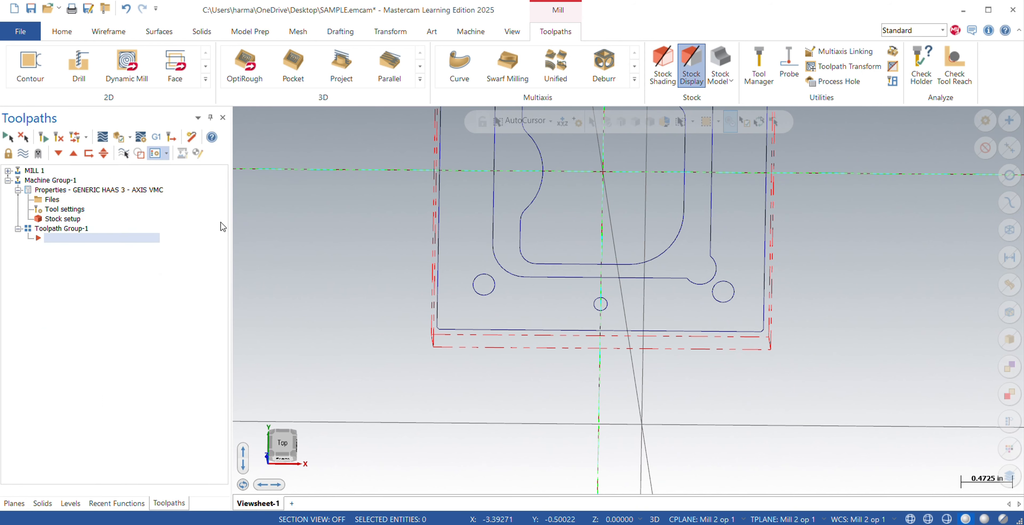
click(18, 190)
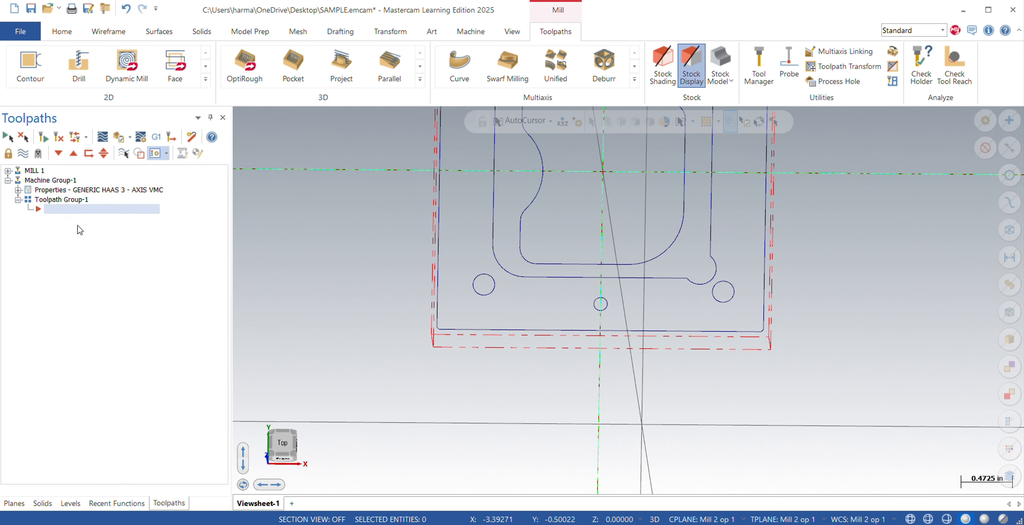
Rename the new machine group's toolpath group as "first operation".
click(59, 201)
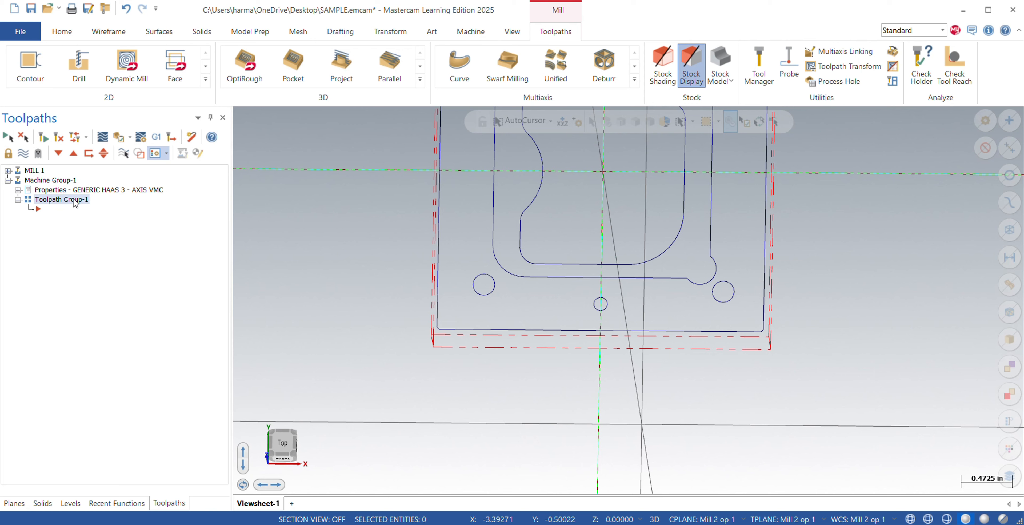
click(53, 201)
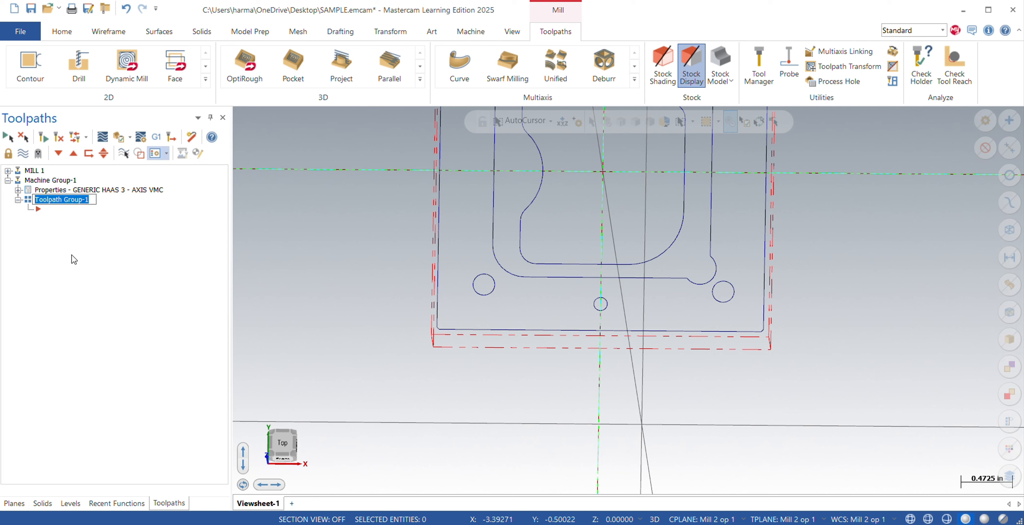
key(BackSpace)
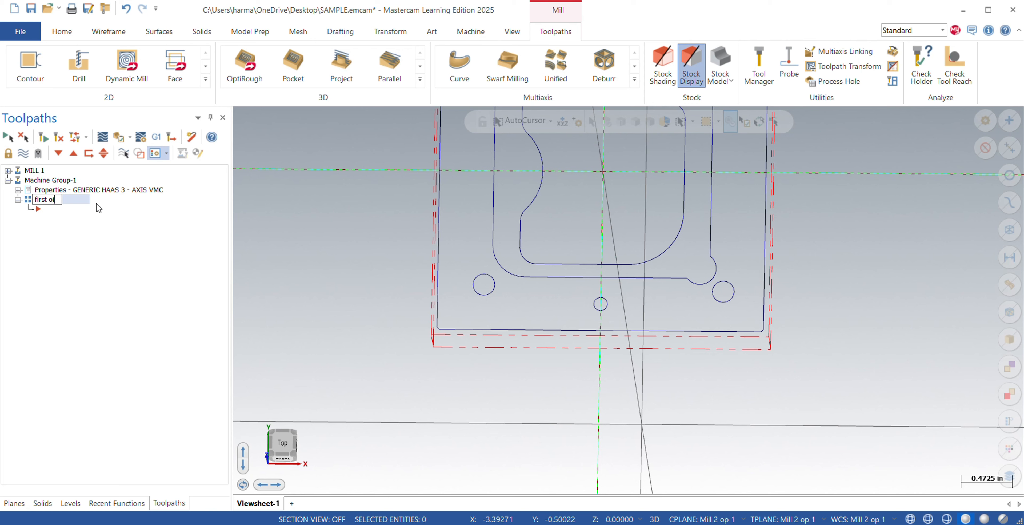
text(first operation)
key(Return)
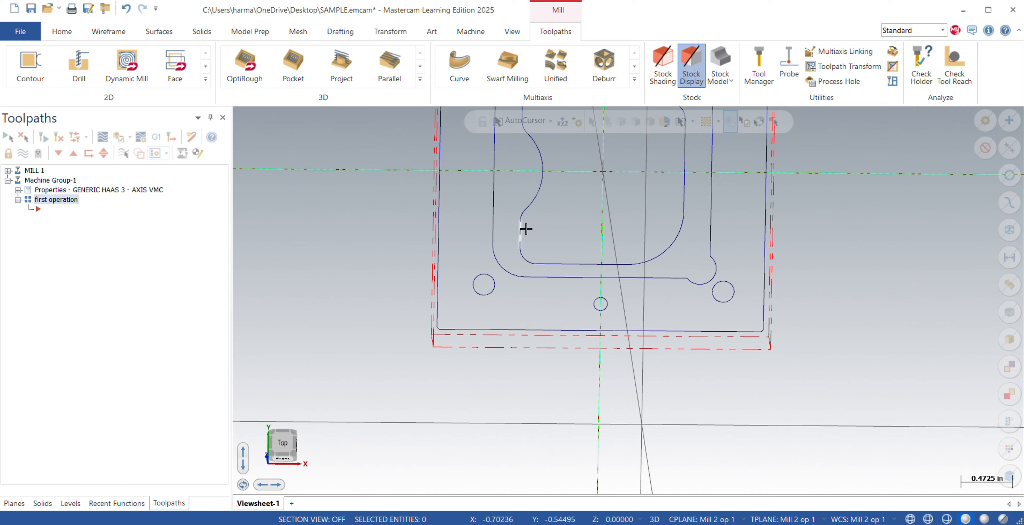
Start a Dynamic Mill toolpath from the top view and set the machining region strategy to From outside.
middle_drag(567, 265, 574, 182)
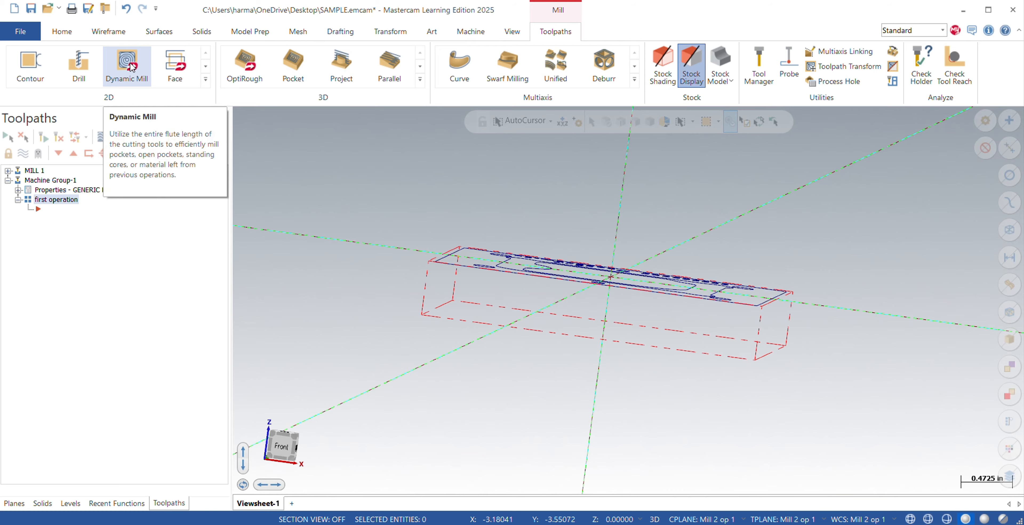
right_click(303, 235)
click(344, 309)
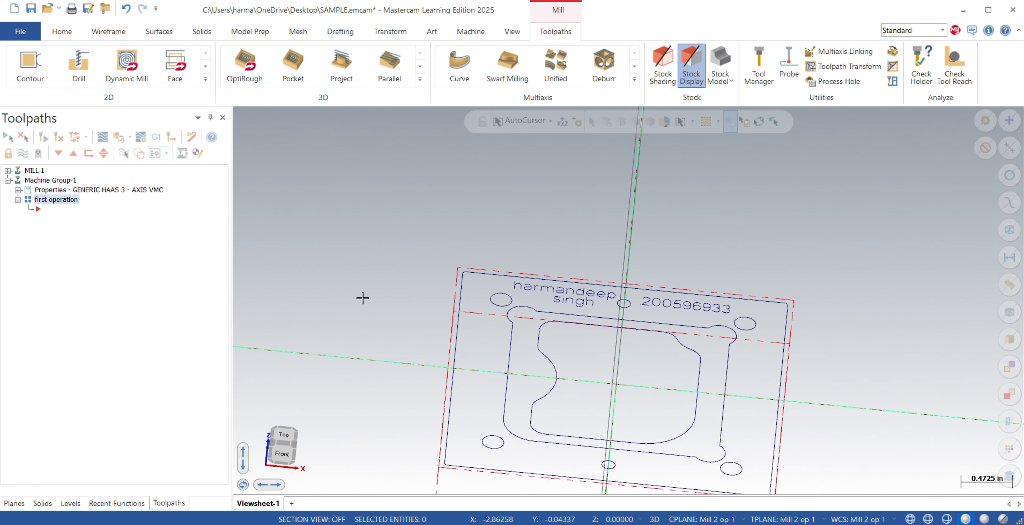
click(119, 63)
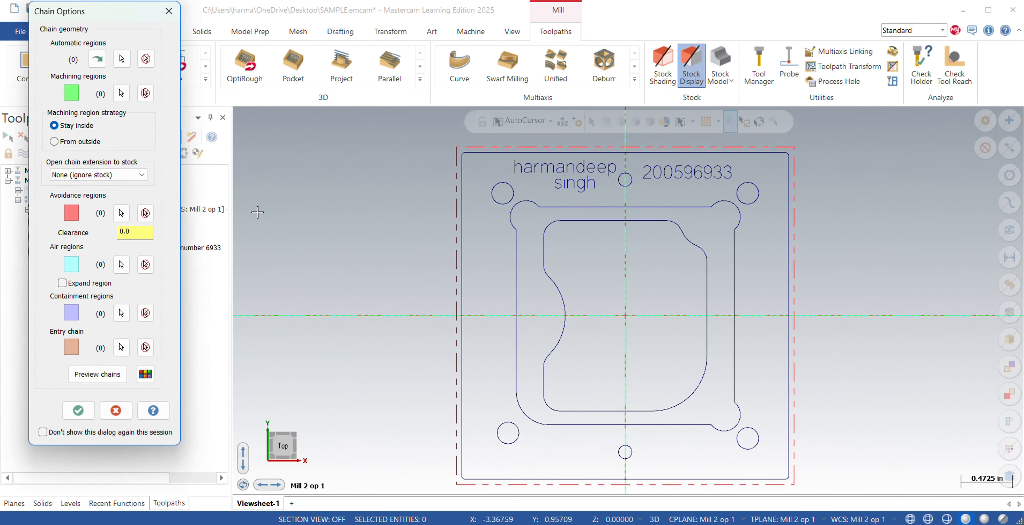
click(69, 141)
click(122, 92)
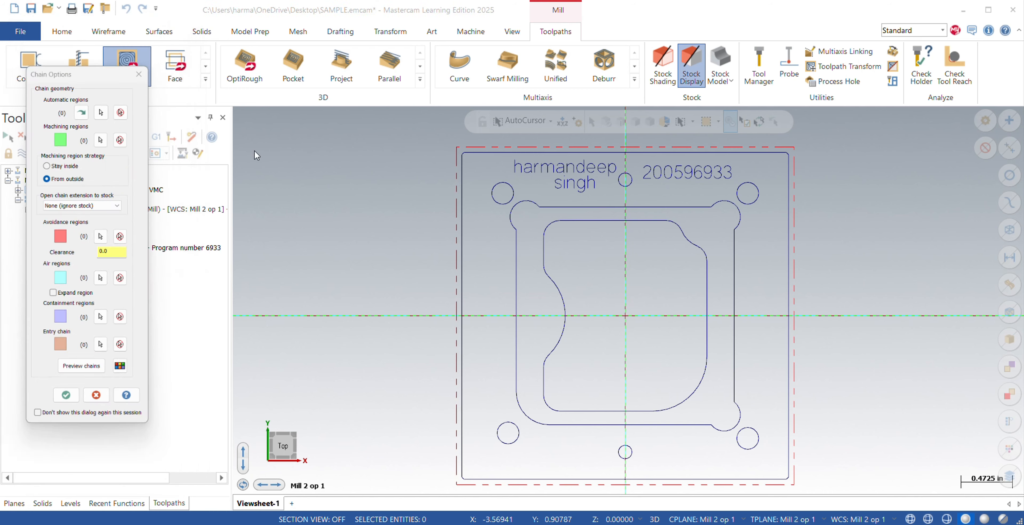
Chain the part's outer rectangular outline as the machining region with its chain direction reversed, and accept the chain options.
click(461, 243)
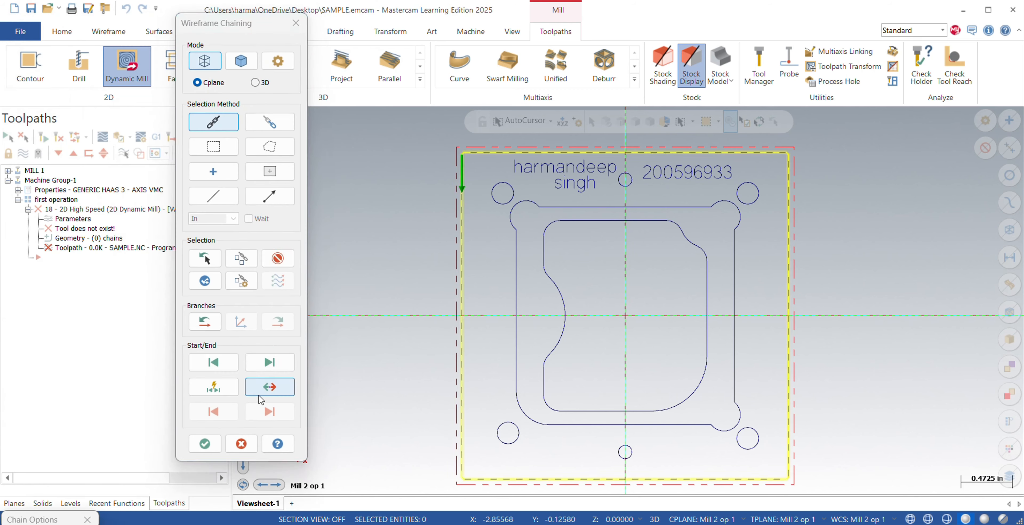
click(269, 386)
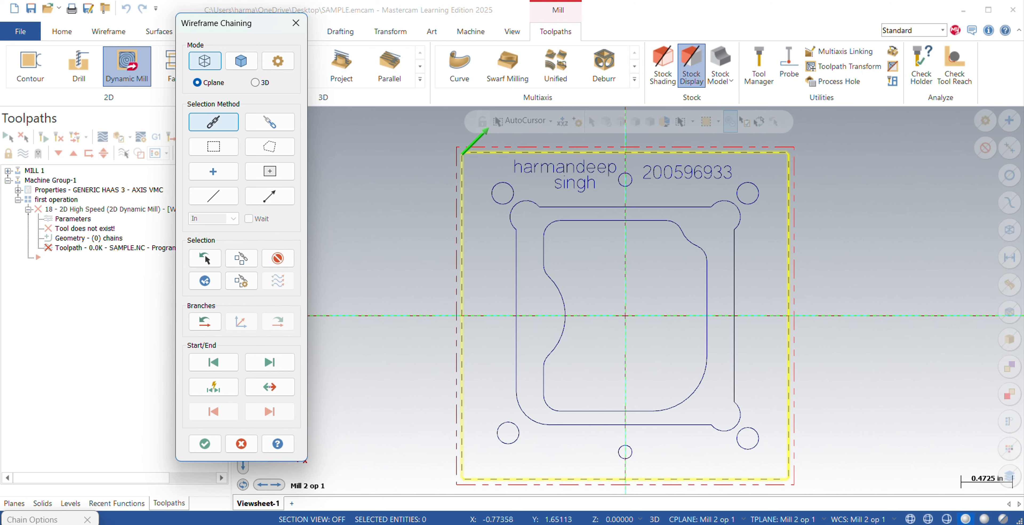
click(204, 444)
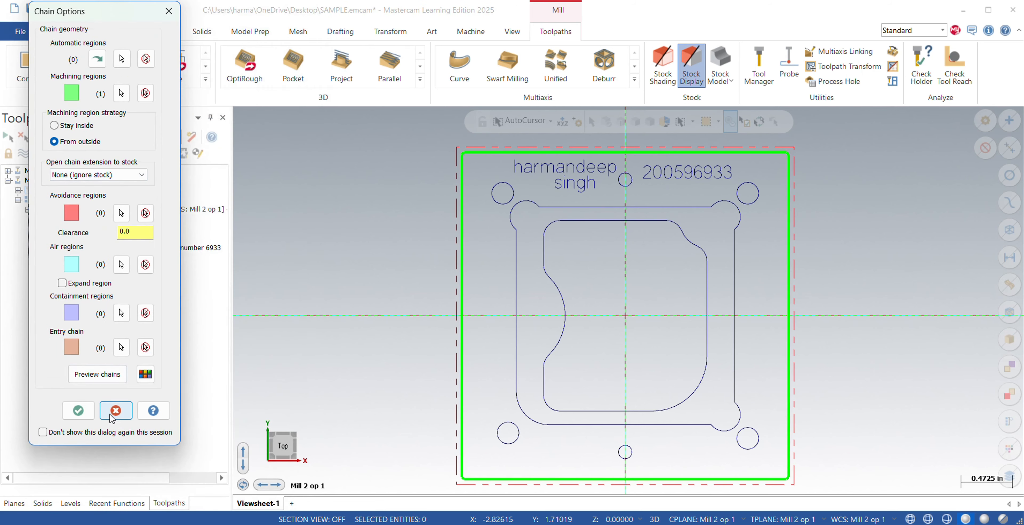
click(78, 411)
Choose the 3/8 flat endmill from the Mill_Inch tool library for the Dynamic Mill toolpath.
click(99, 73)
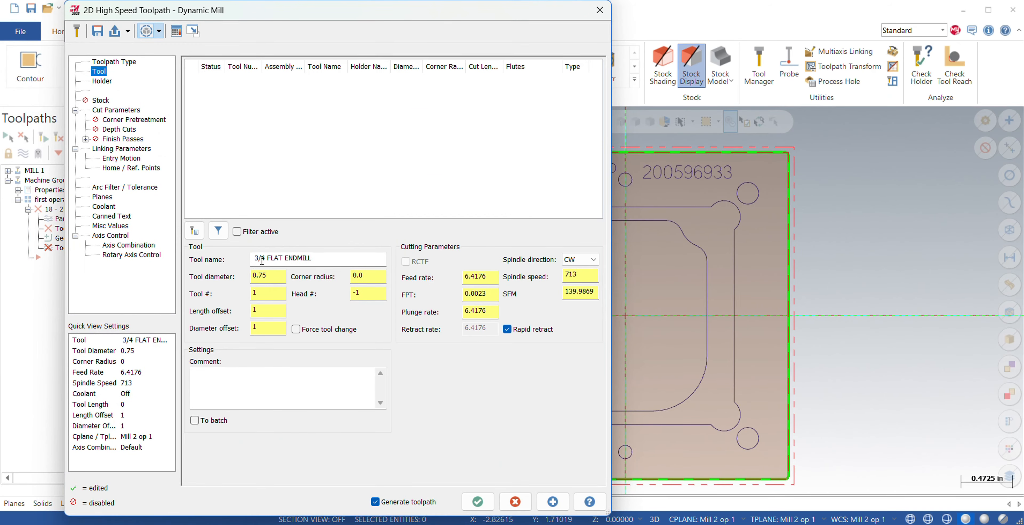
click(194, 231)
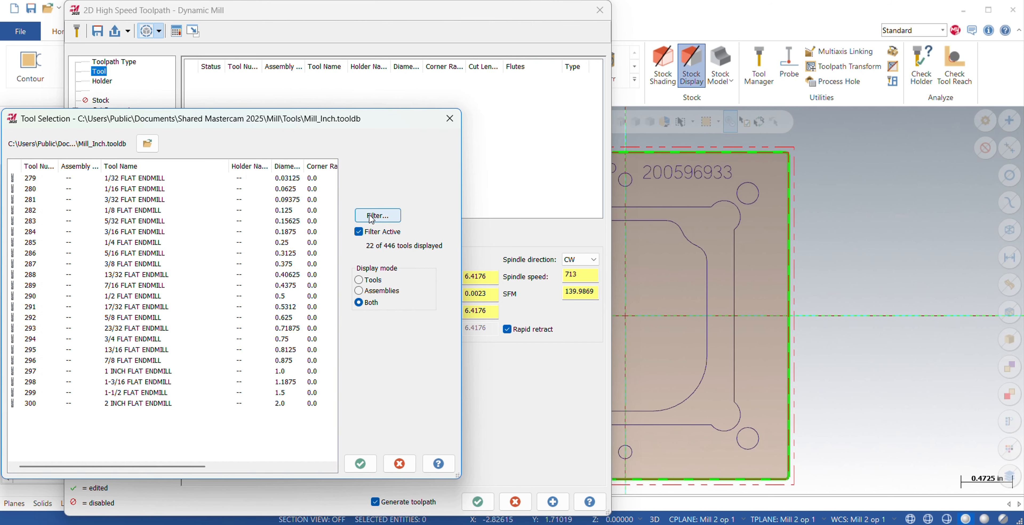
click(116, 264)
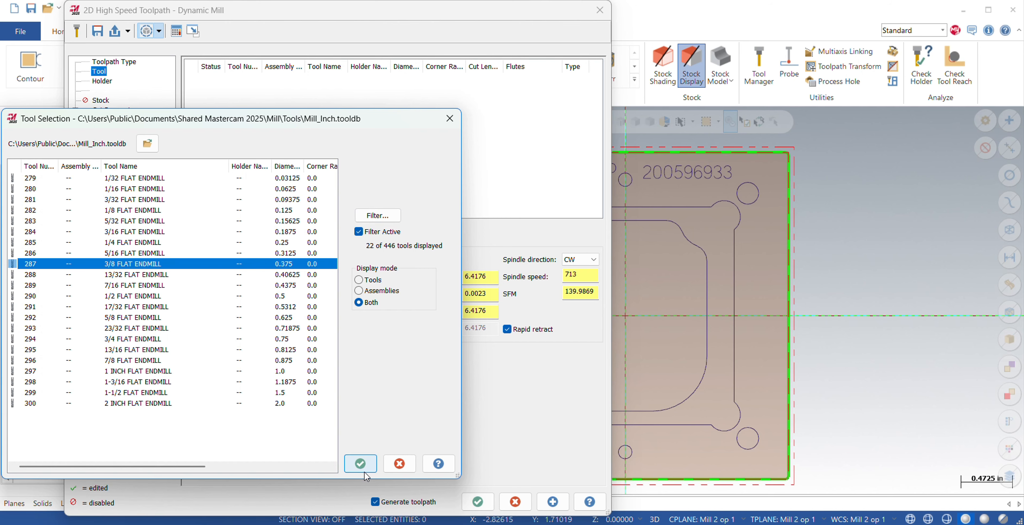
click(360, 463)
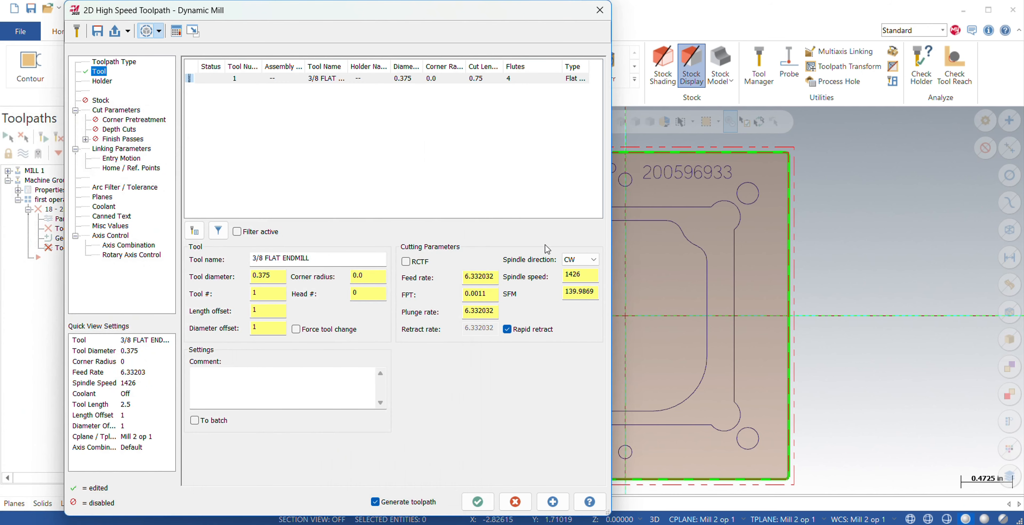
Set the endmill's surface speed to 450 SFM and its feed per tooth to 0.002.
double_click(595, 291)
key(BackSpace)
key(Return)
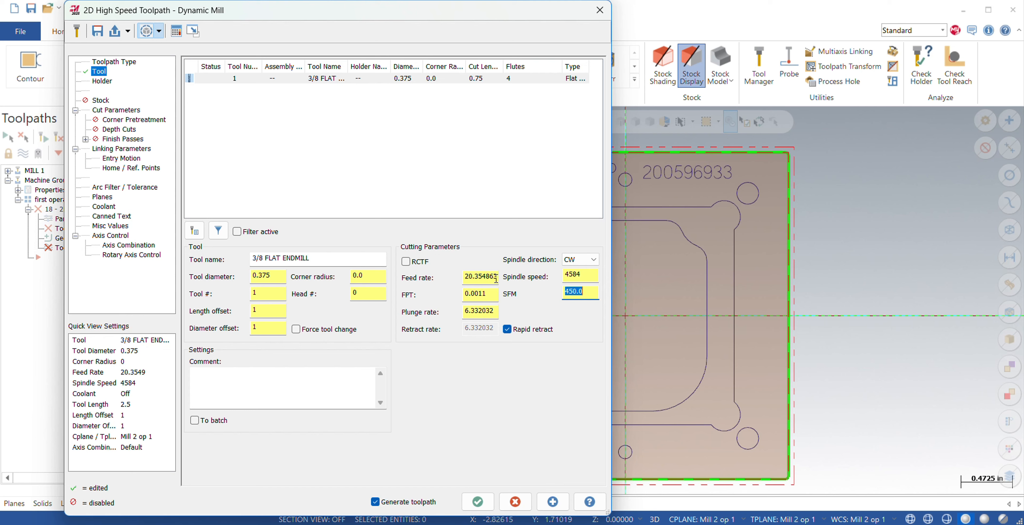
click(483, 296)
text(2)
key(Return)
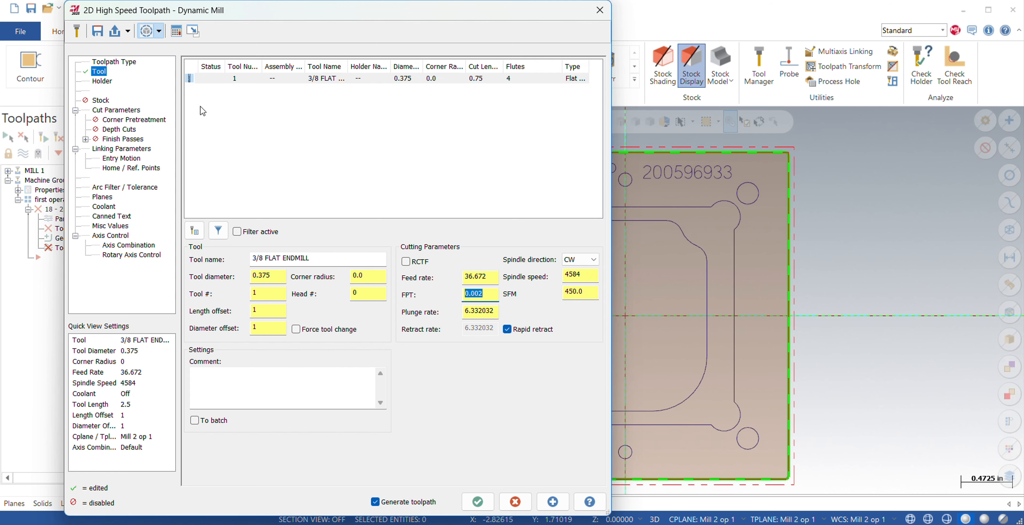
In the cut parameters, set the stepover distance to 75% and the stock to leave on floors to 0.
click(108, 101)
click(123, 111)
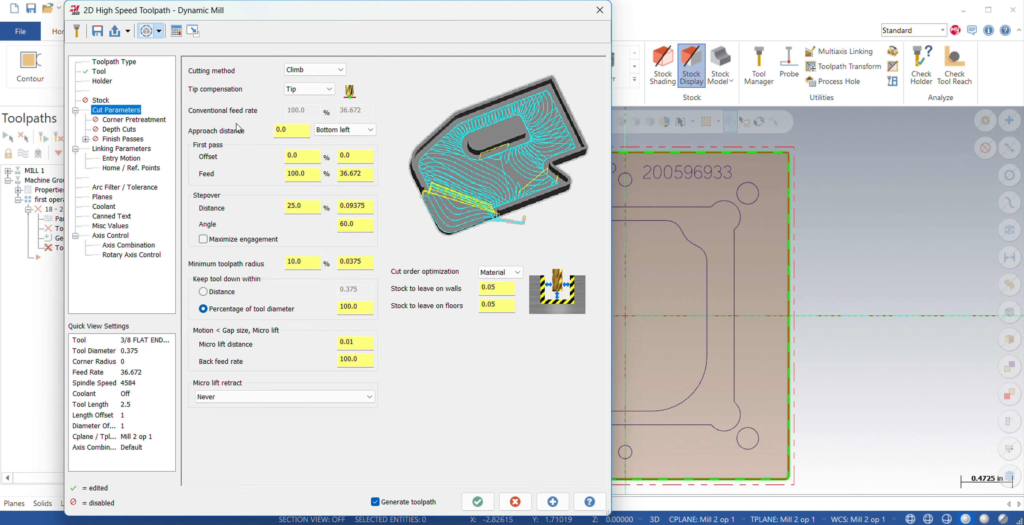
click(313, 206)
key(BackSpace)
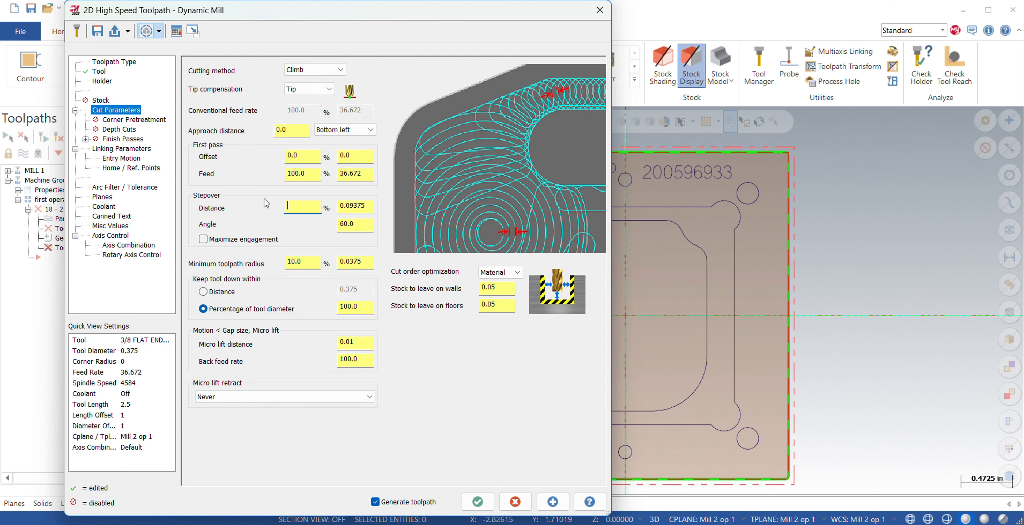
text(75)
key(Return)
click(503, 306)
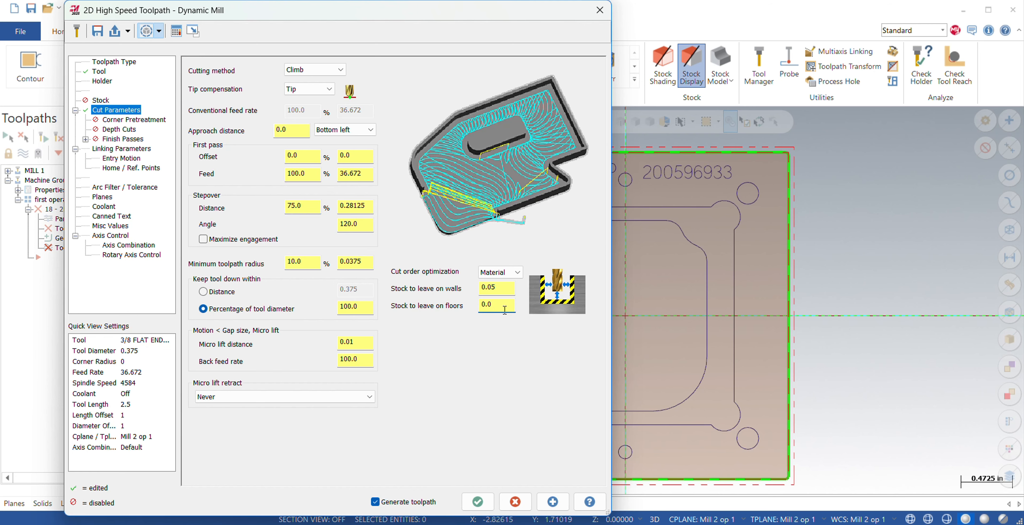
key(Return)
click(507, 287)
In the linking parameters, enable a clearance height of 1.0 and make the 0.0 depth absolute.
click(113, 149)
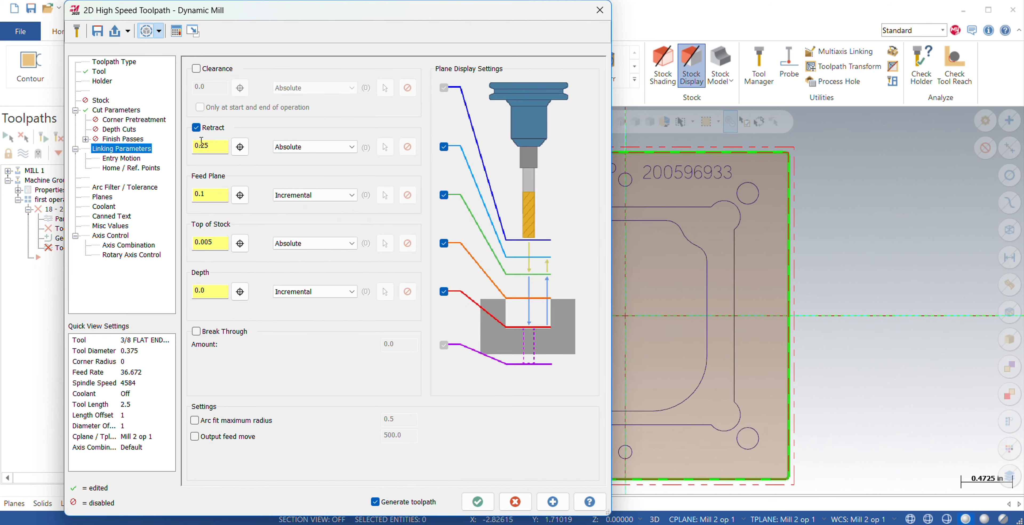
click(201, 69)
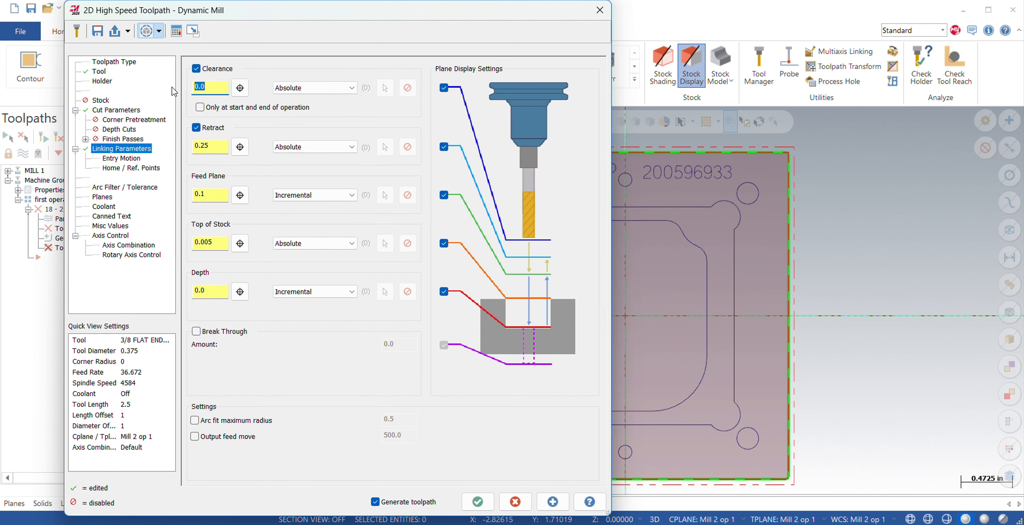
text(1)
click(221, 295)
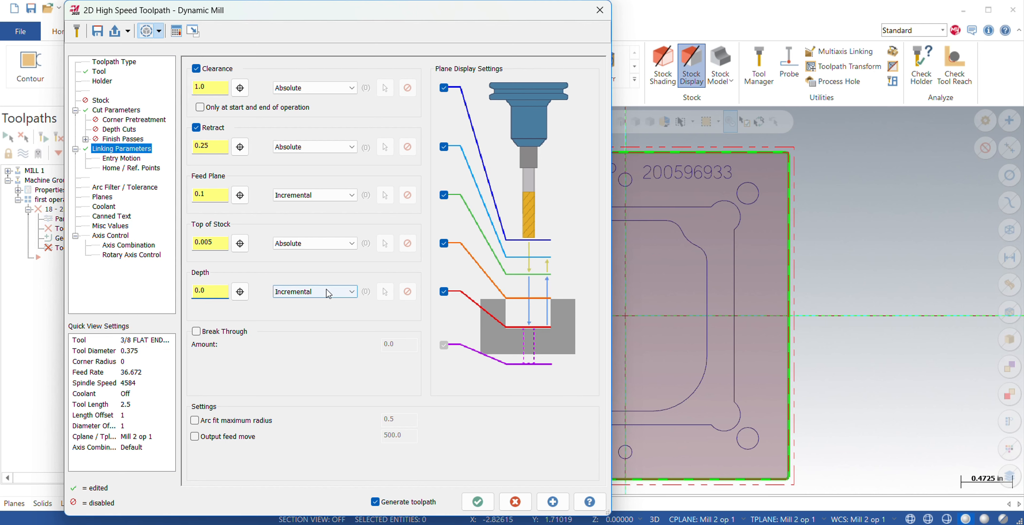
scroll(328, 294, up, 1)
scroll(316, 196, up, 1)
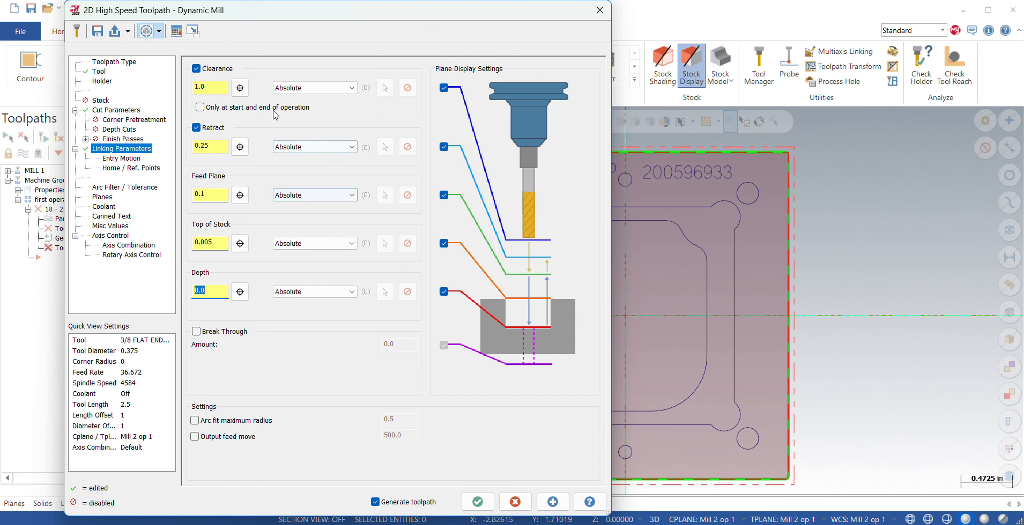
Check the toolpath's work planes and turn on flood coolant.
click(122, 158)
click(102, 196)
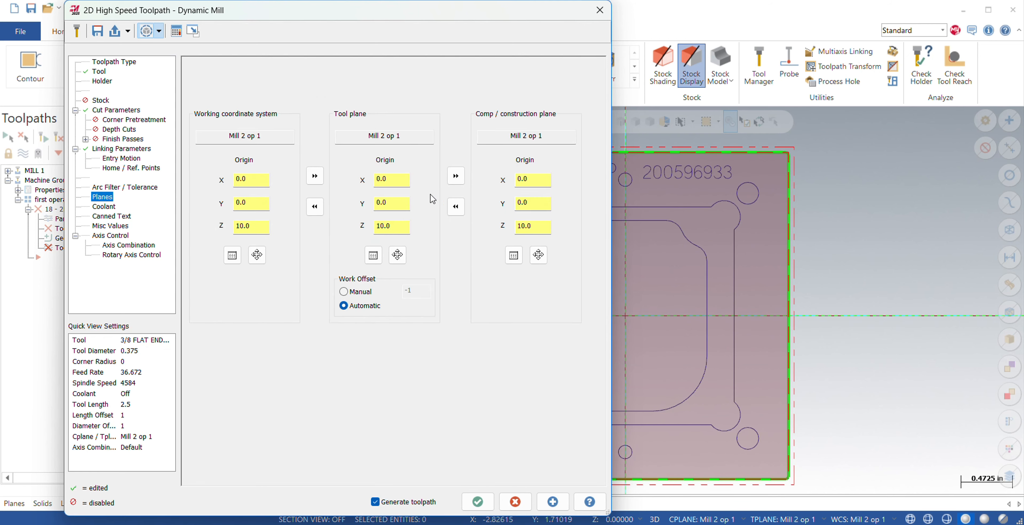
click(108, 207)
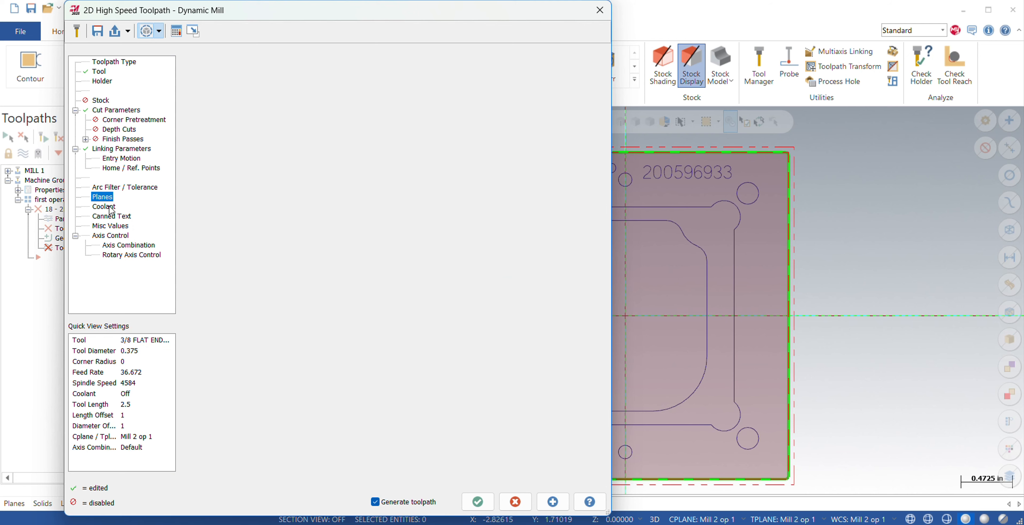
click(381, 149)
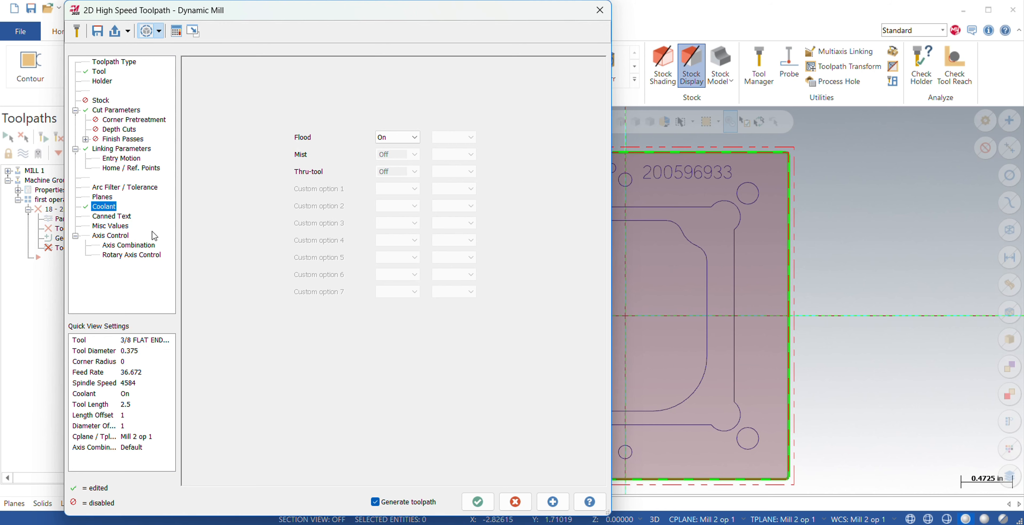
Generate the facing toolpath and start a Contour toolpath chained around the part's outer square profile.
click(477, 501)
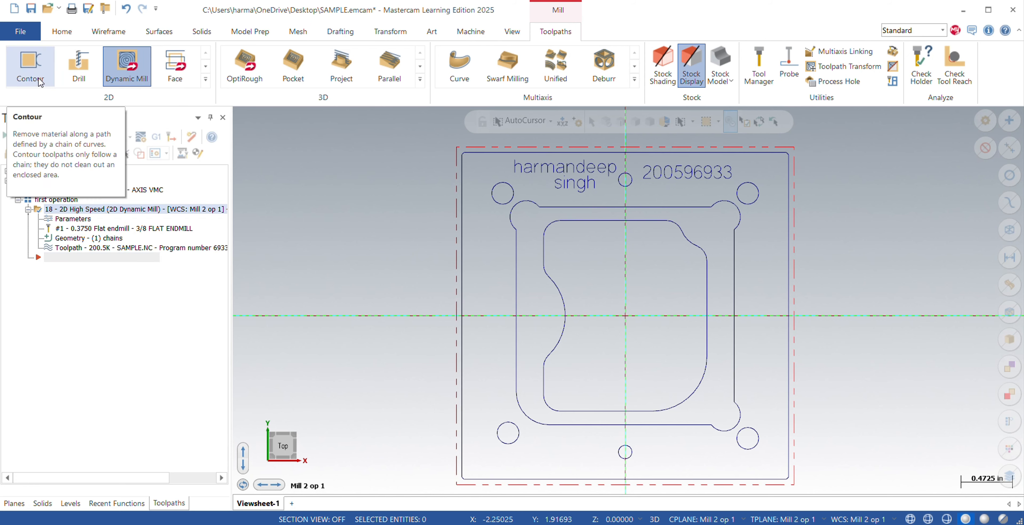
click(35, 68)
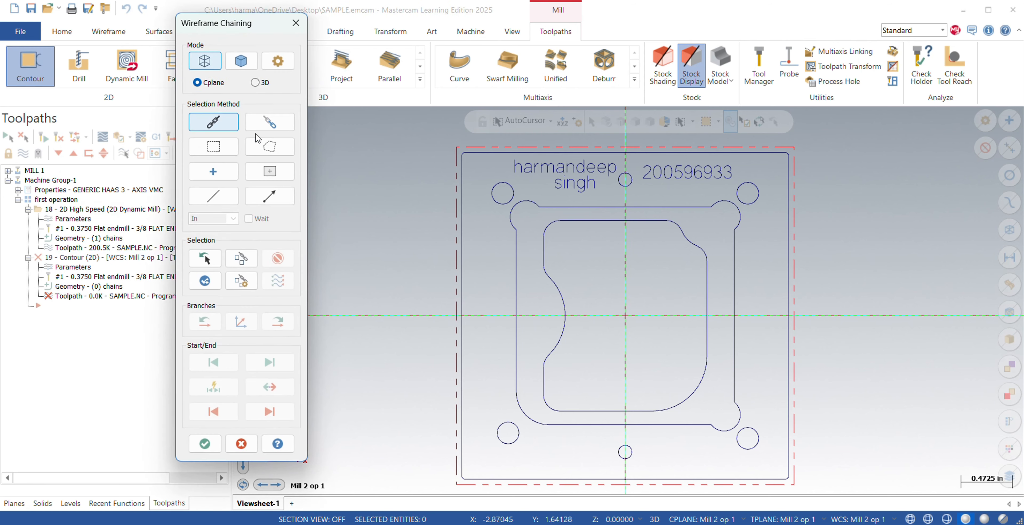
click(468, 178)
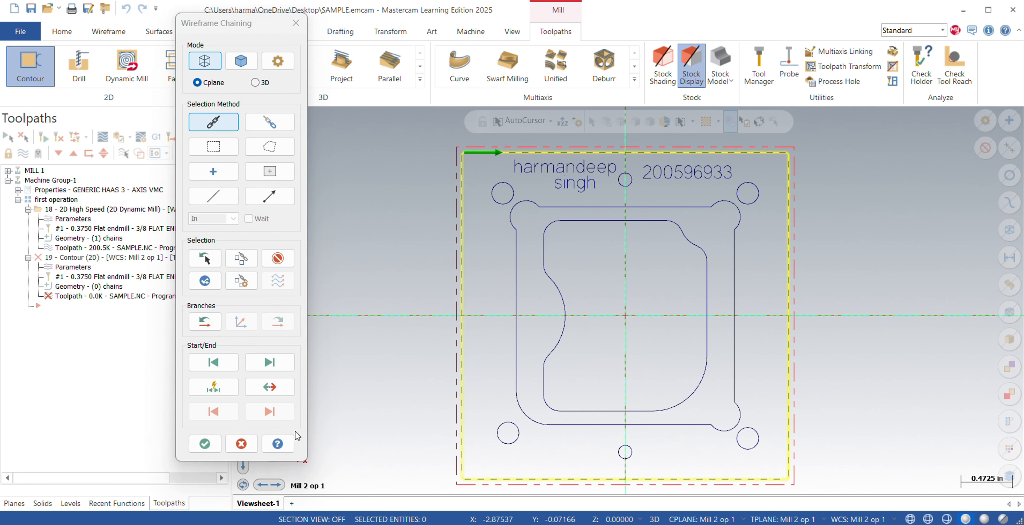
click(204, 443)
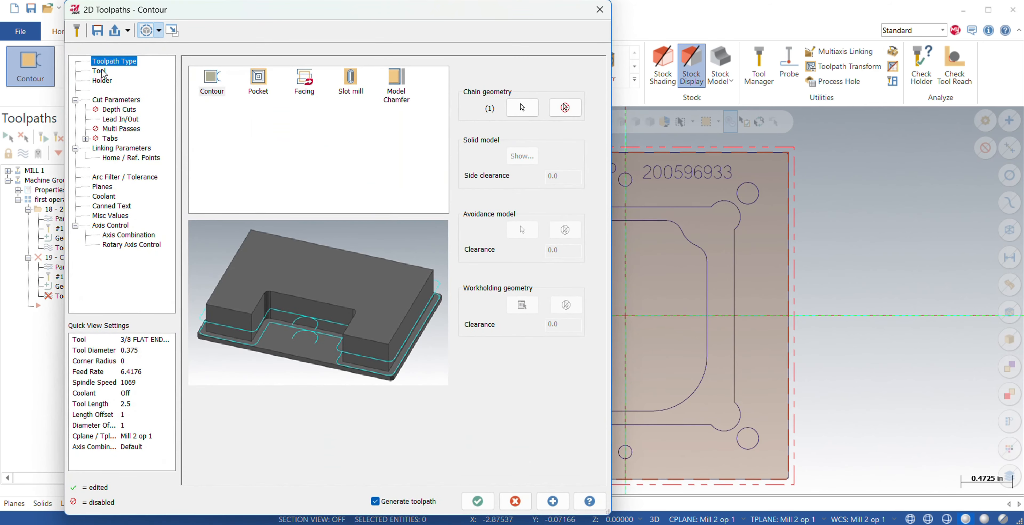
Use the 3/8 flat endmill for the contour, with a surface speed of 450 SFM and a feed per tooth of 0.001.
click(102, 73)
click(195, 230)
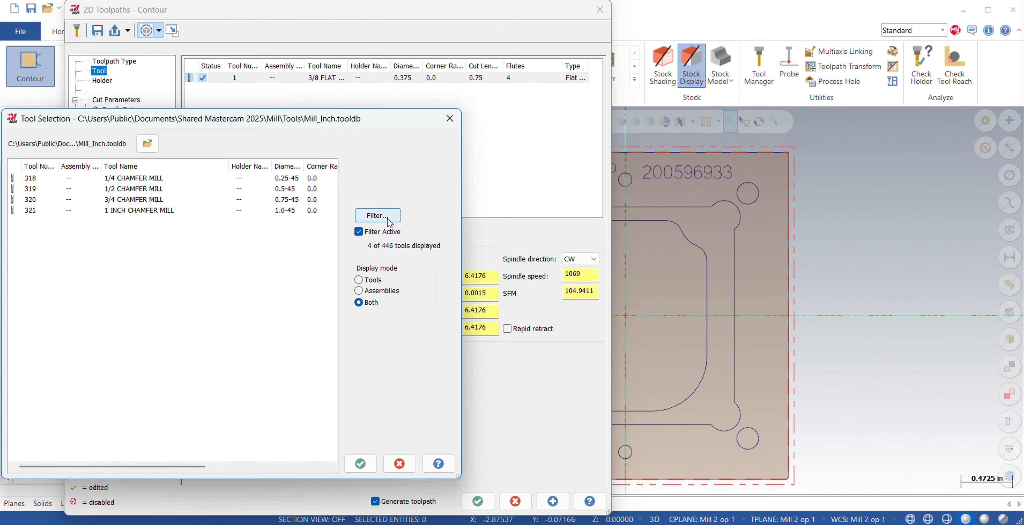
click(450, 118)
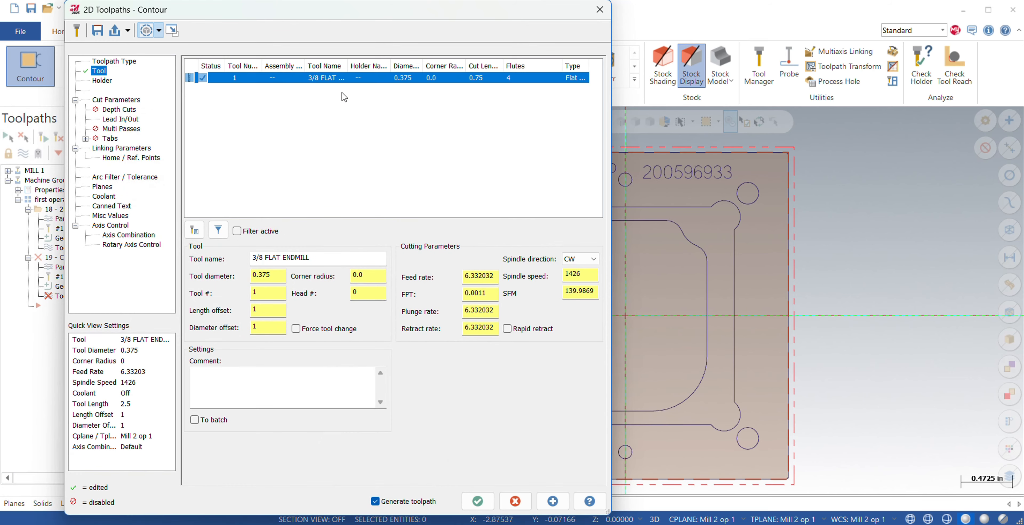
click(595, 293)
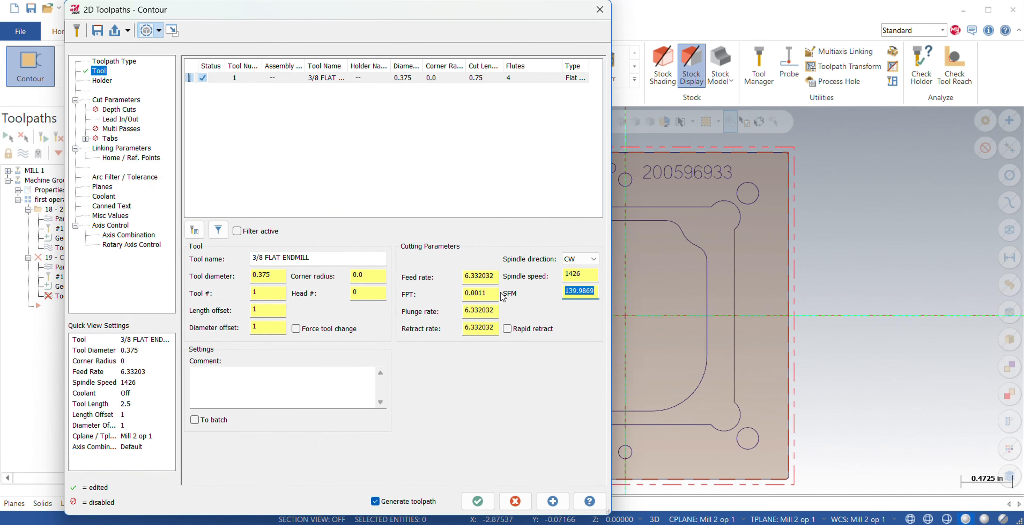
key(BackSpace)
text(400)
key(Return)
key(BackSpace)
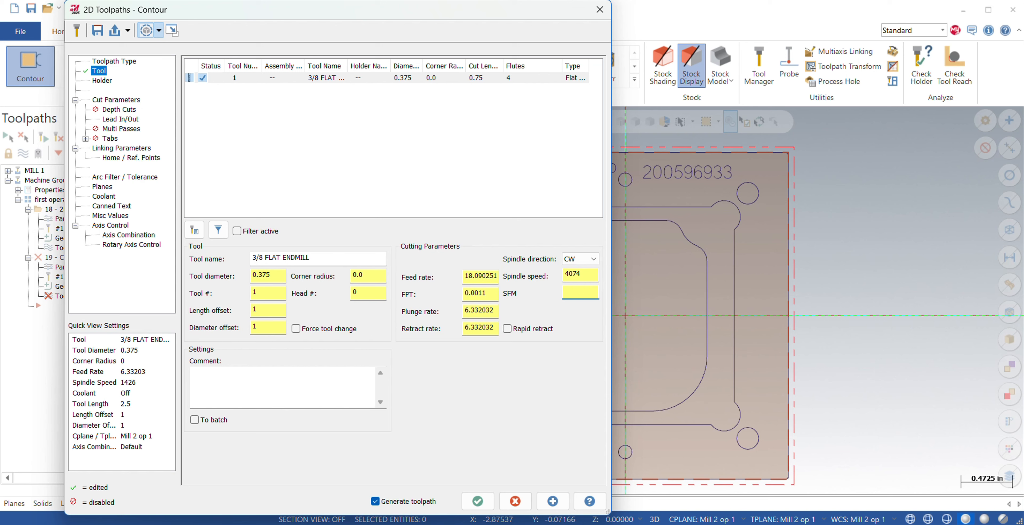
text(450)
key(Return)
click(492, 293)
key(BackSpace)
key(Return)
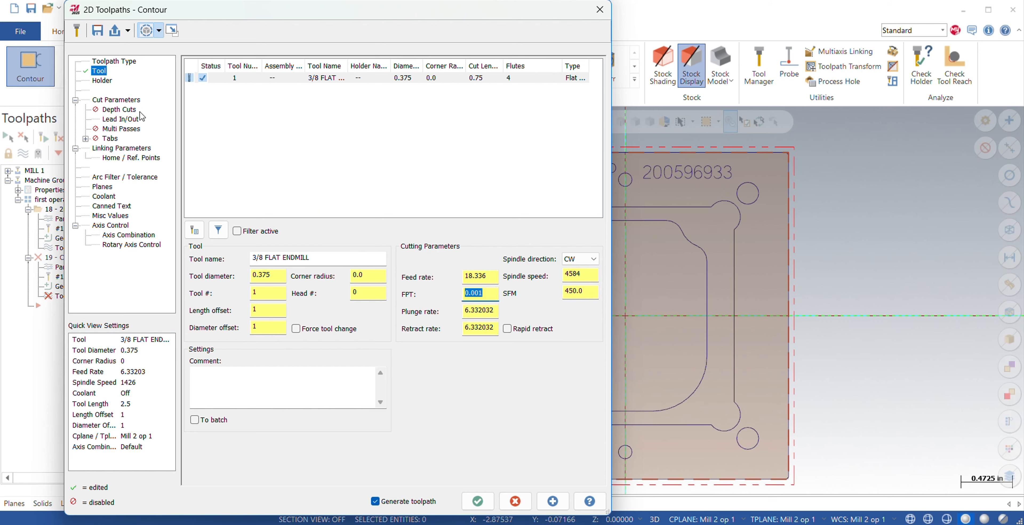
Review the contour's lead in/out and cut parameters, enable a clearance height of 1.0, and make the retract, feed plane and depth absolute.
click(120, 100)
click(127, 119)
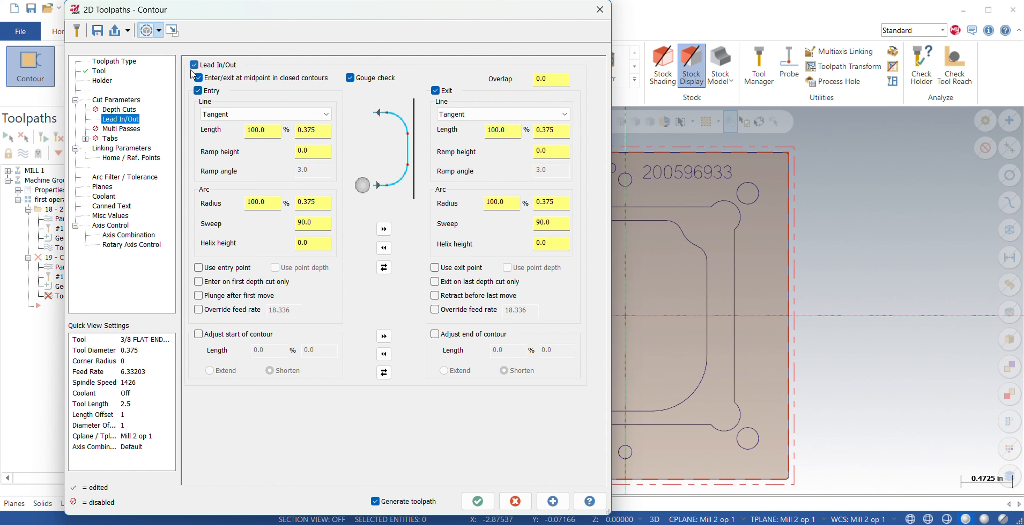
click(197, 78)
click(118, 101)
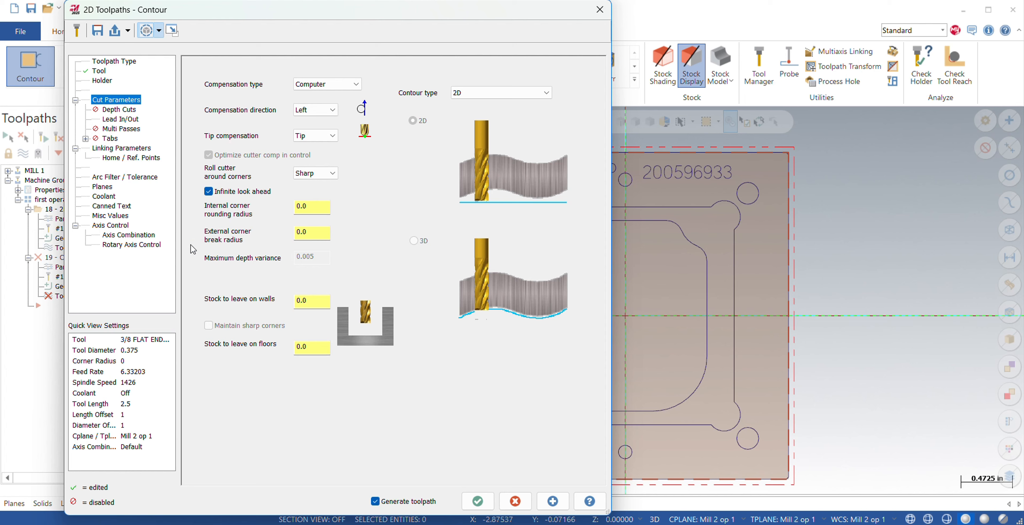
click(121, 148)
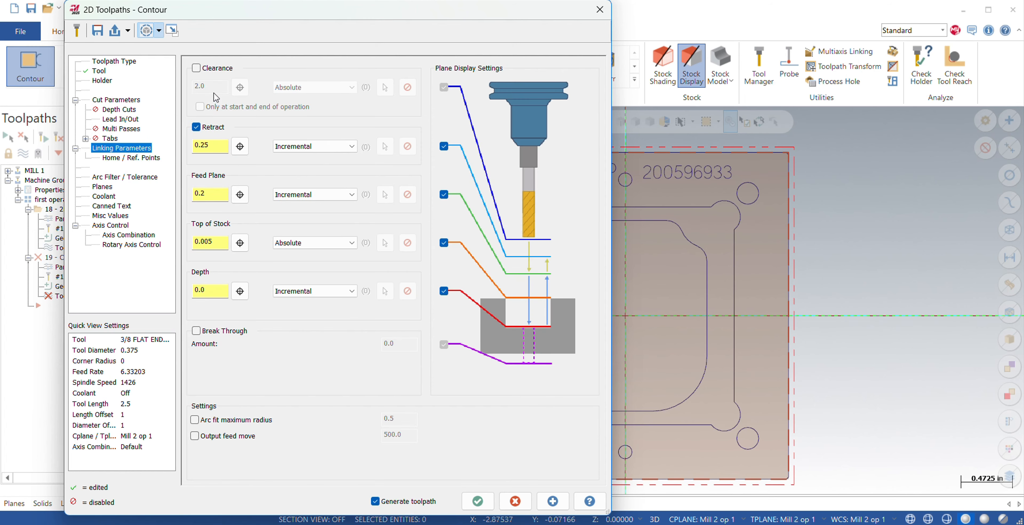
click(196, 68)
text(1.0)
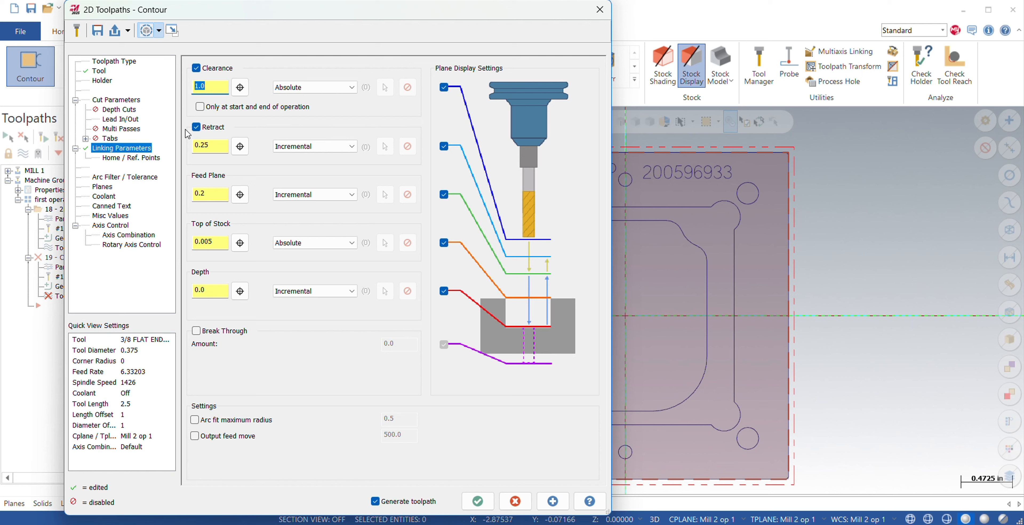
scroll(308, 290, up, 1)
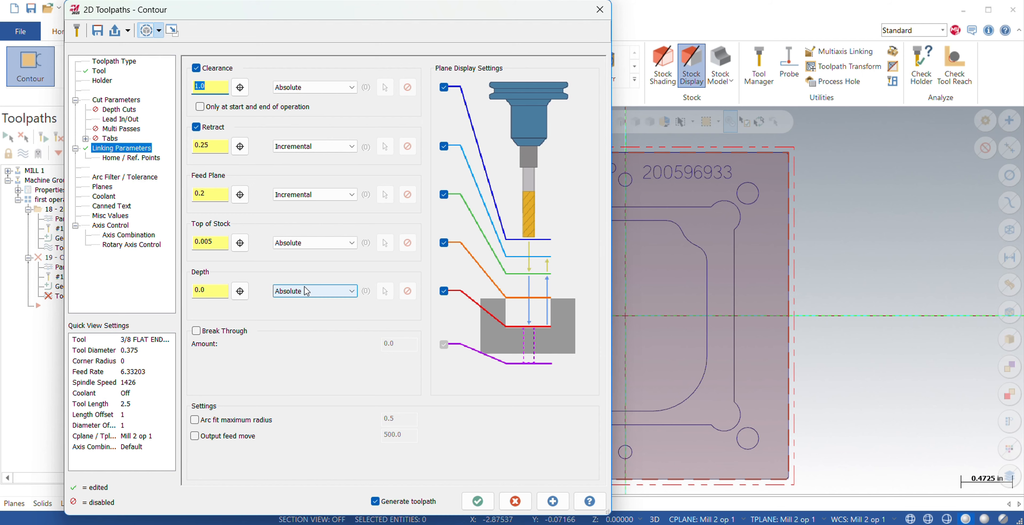
scroll(305, 195, up, 1)
scroll(319, 153, up, 1)
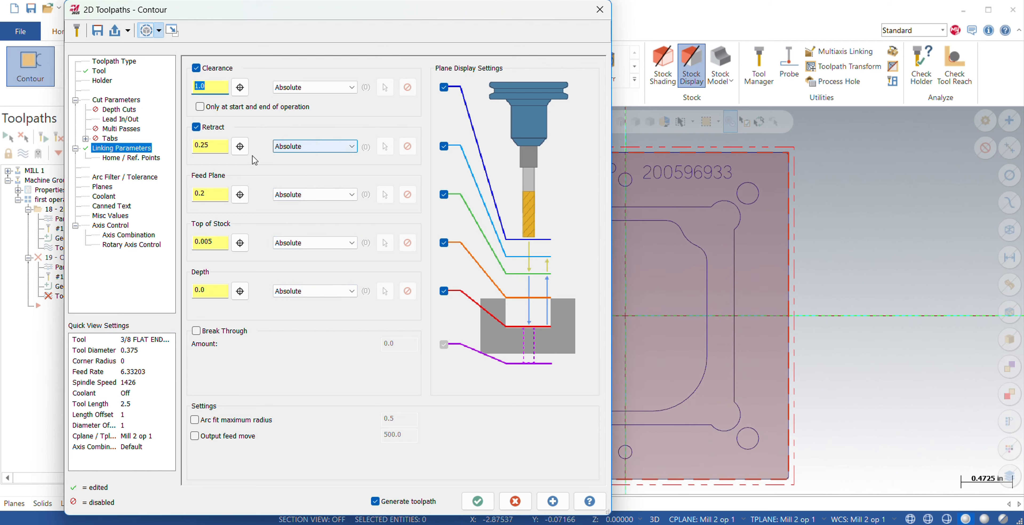
Review the contour's work planes and coolant, add the comment "square" to the operation and generate the toolpath.
click(111, 188)
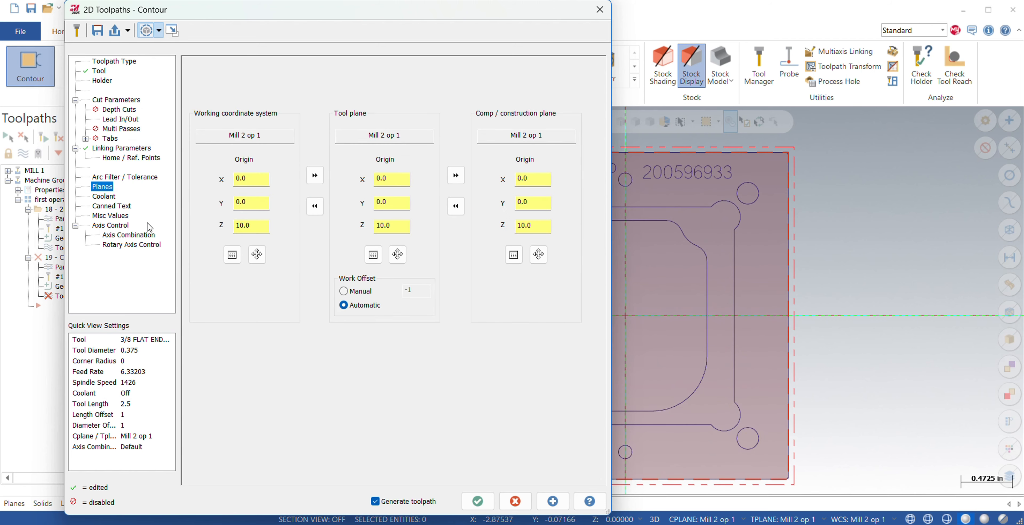
click(111, 196)
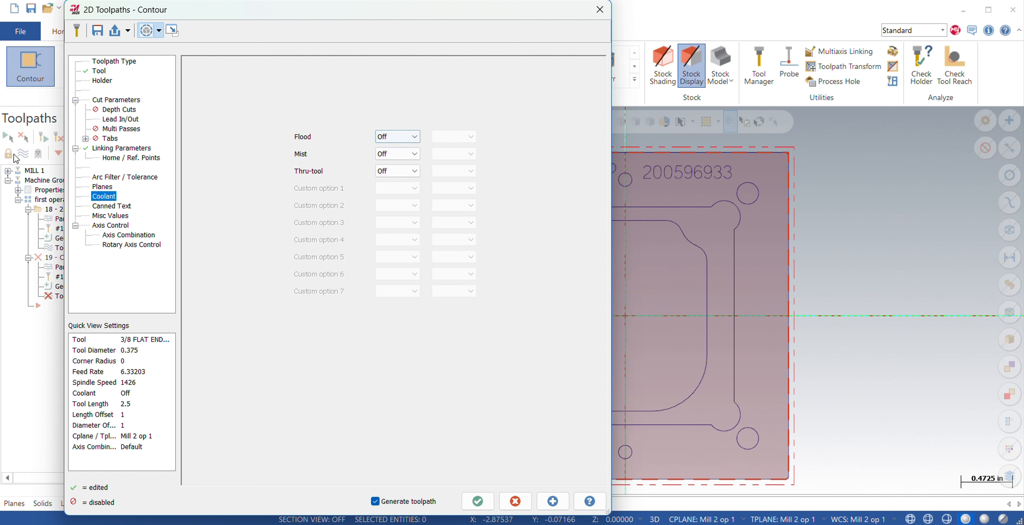
click(114, 100)
click(105, 61)
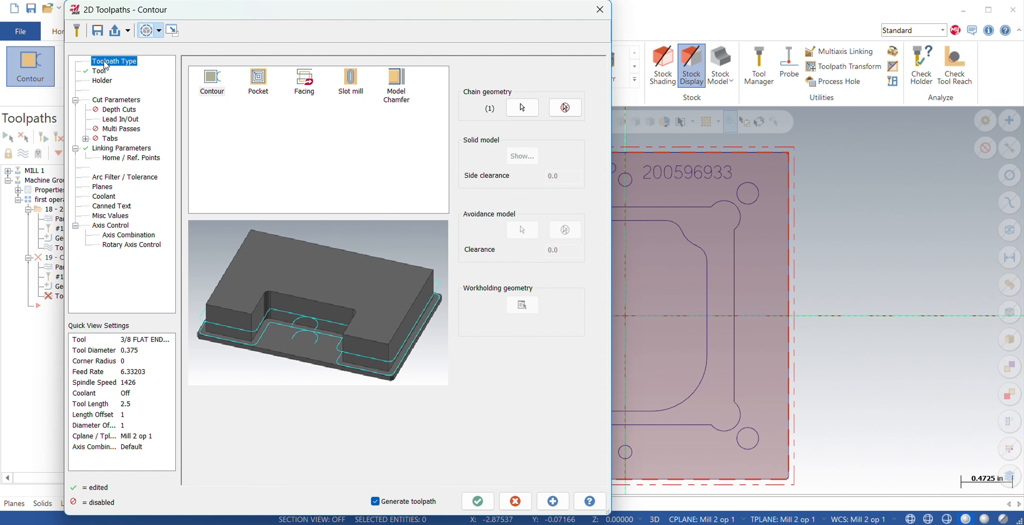
click(100, 71)
click(225, 381)
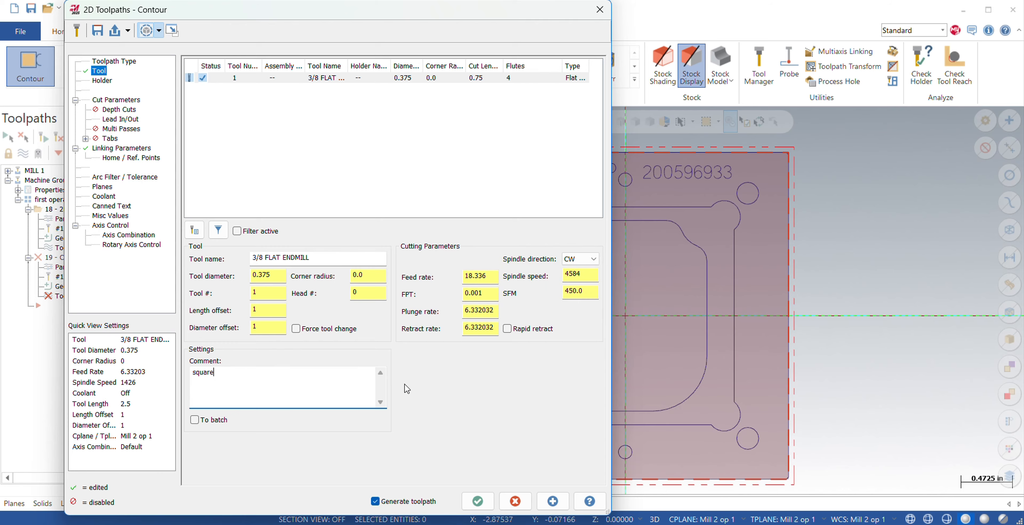
click(478, 501)
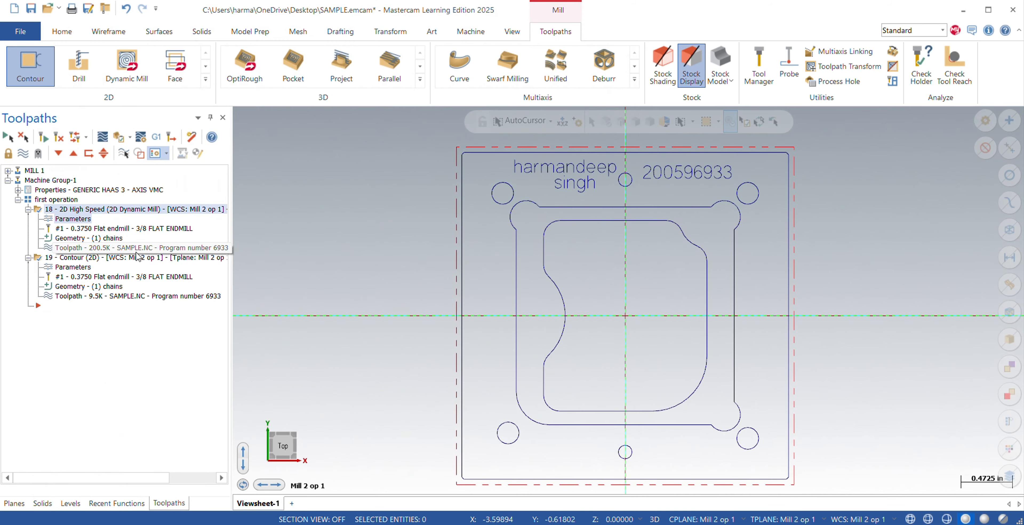
Add the comment "facing" to the Dynamic Mill operation and check both operations' comments in the toolpath list.
click(71, 268)
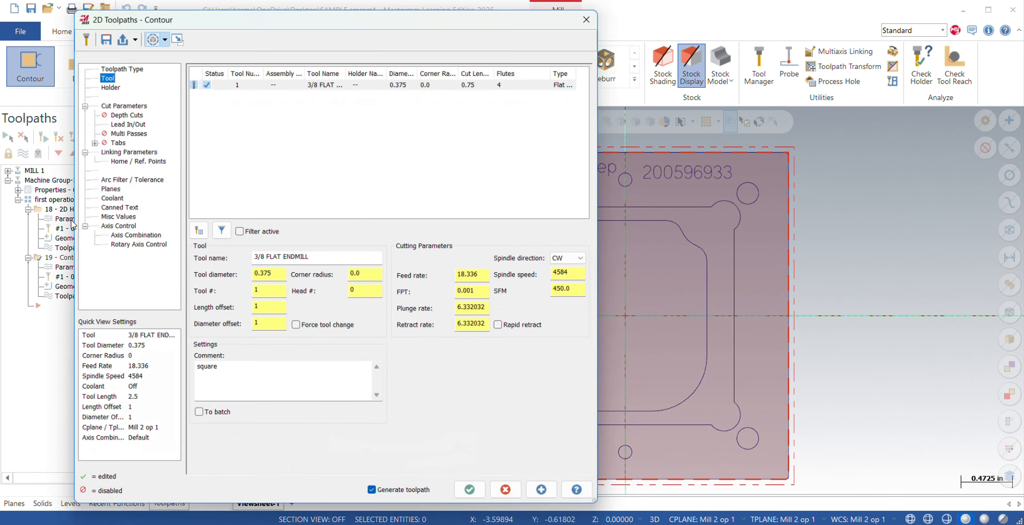
click(601, 9)
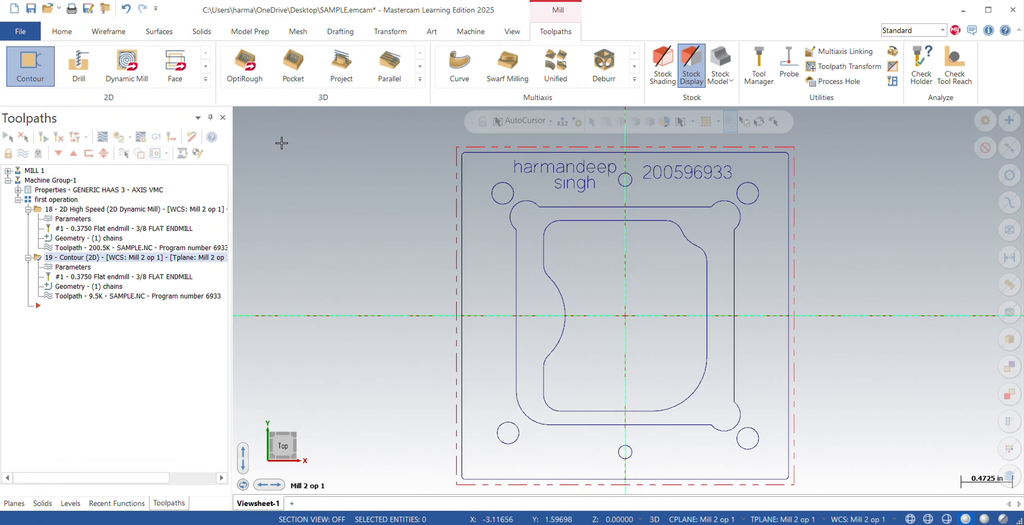
click(74, 219)
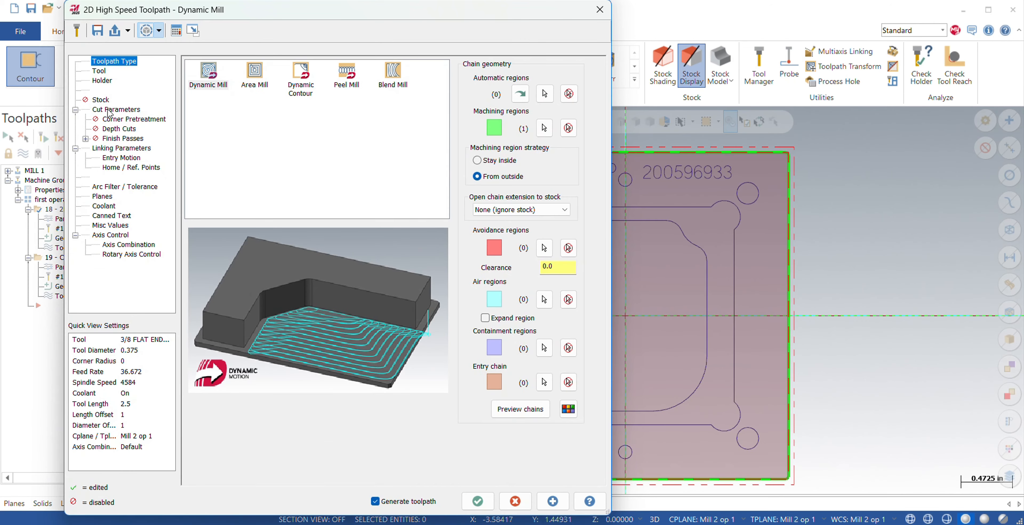
click(109, 112)
click(99, 71)
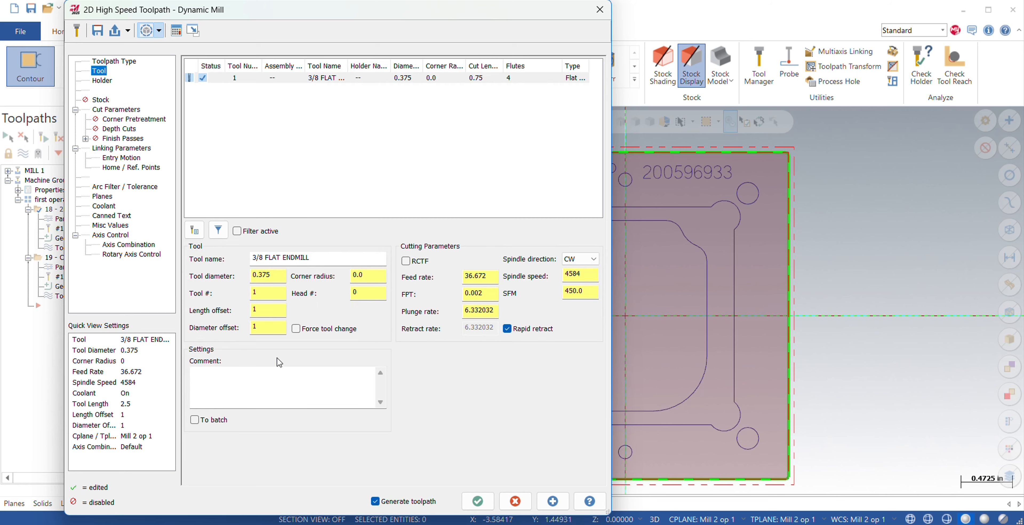
click(234, 373)
click(477, 501)
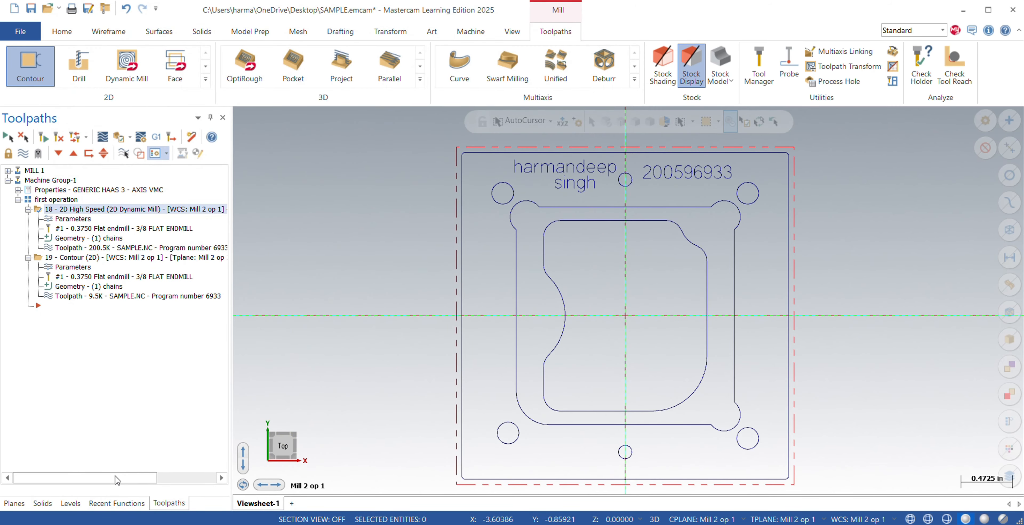
drag(115, 478, 174, 477)
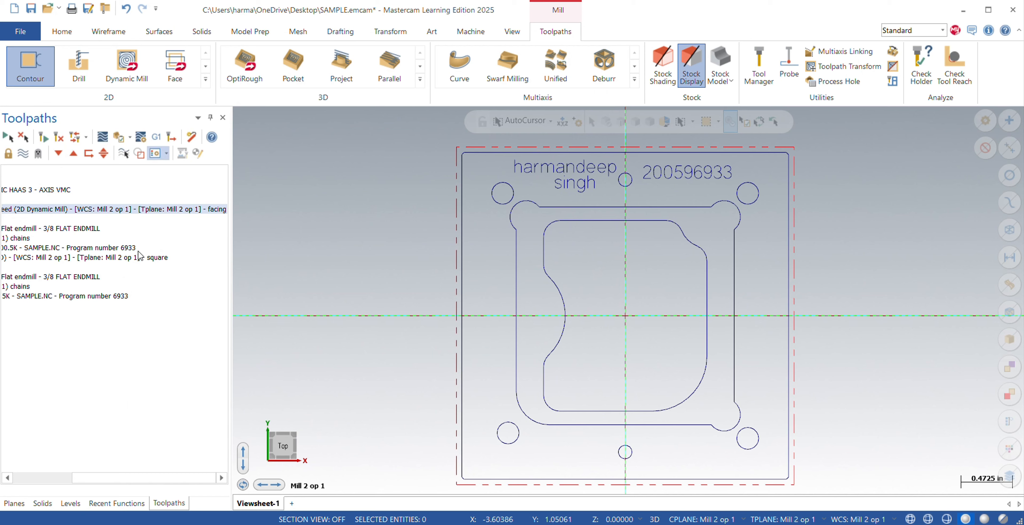
drag(100, 477, 40, 477)
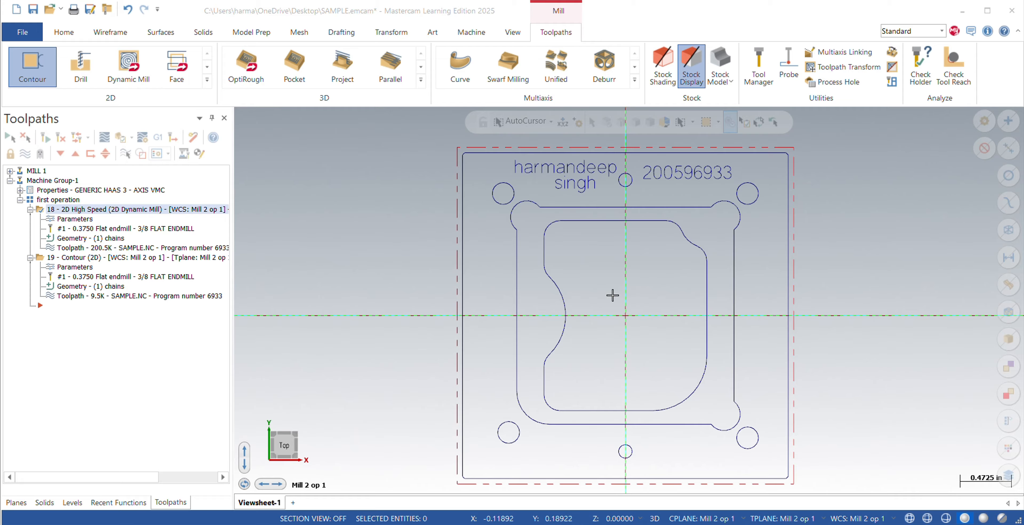
middle_drag(618, 299, 926, 371)
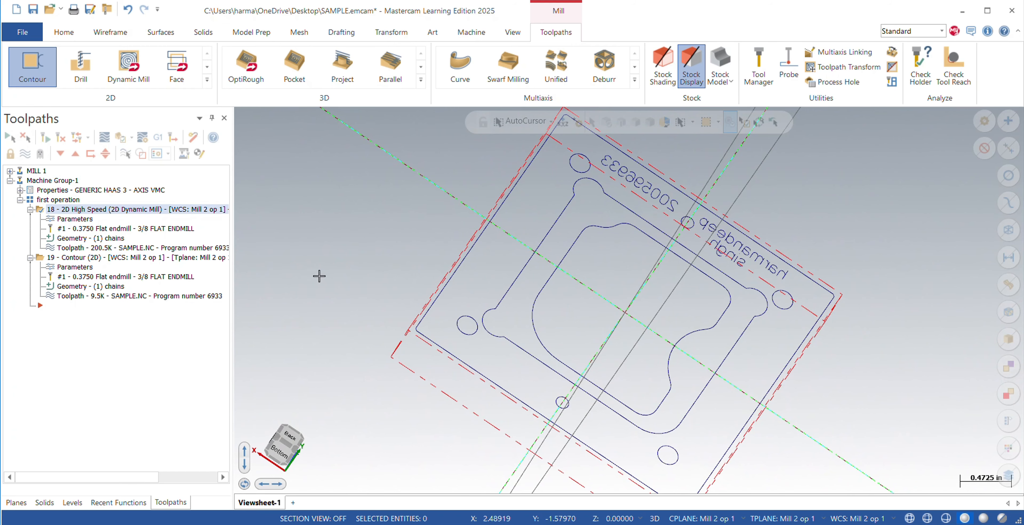
middle_drag(417, 302, 442, 302)
right_click(295, 293)
click(318, 361)
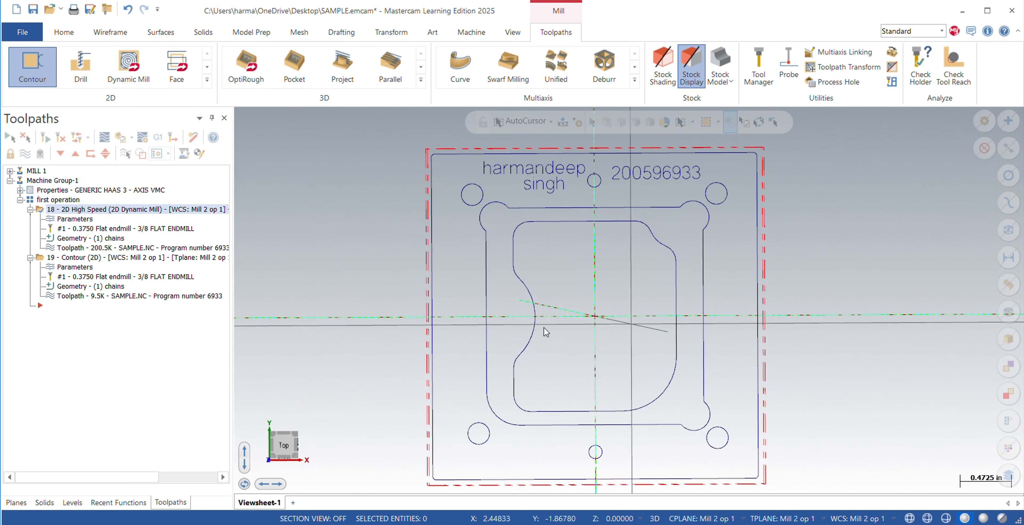
middle_drag(643, 340, 663, 331)
right_click(663, 331)
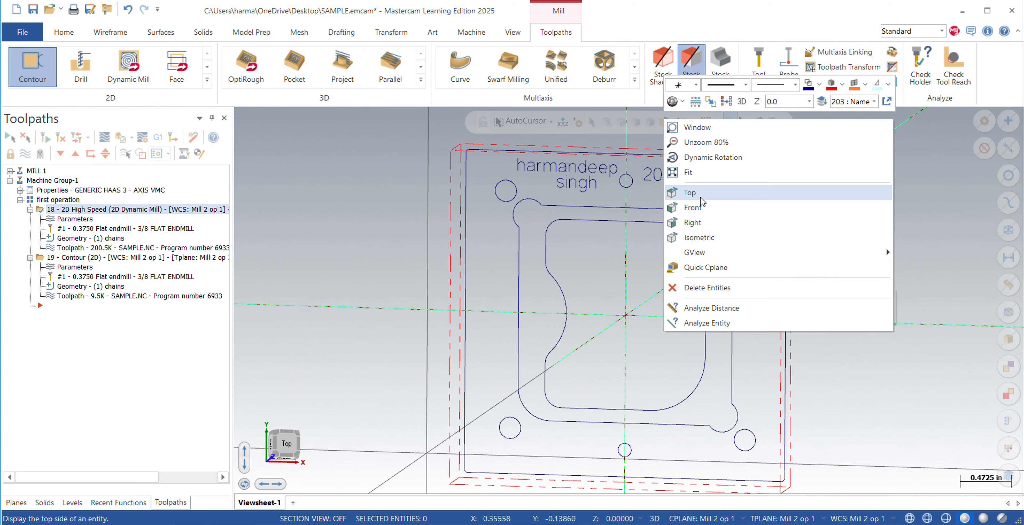
click(692, 194)
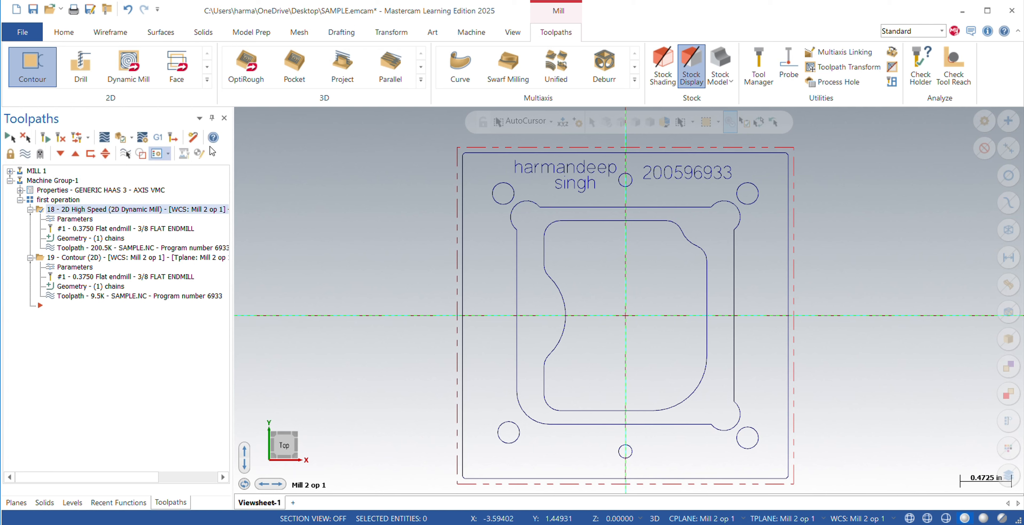
Start a Dynamic Mill toolpath on the inner pocket profile, reverse the chain direction and set the machining region strategy to Stay inside.
click(131, 69)
click(123, 92)
click(592, 223)
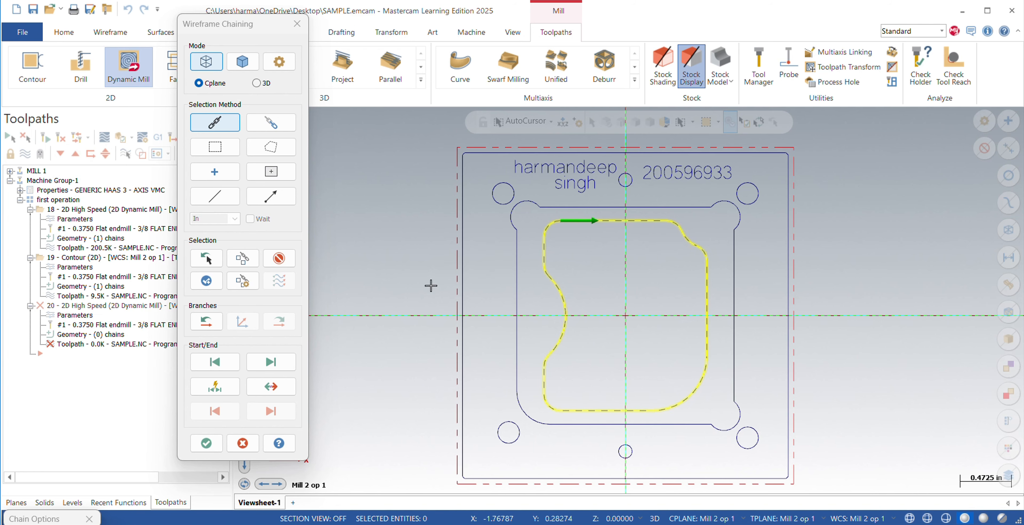
click(271, 386)
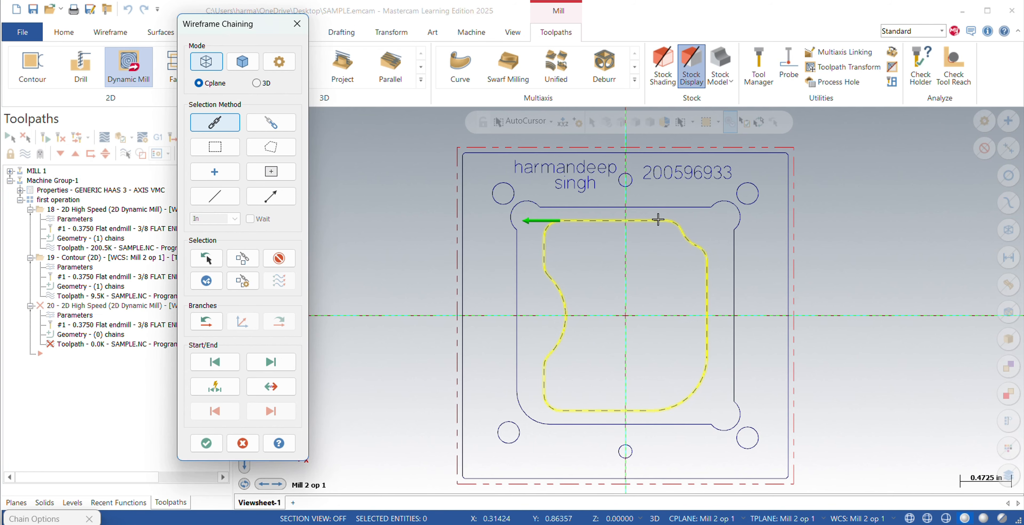
click(206, 443)
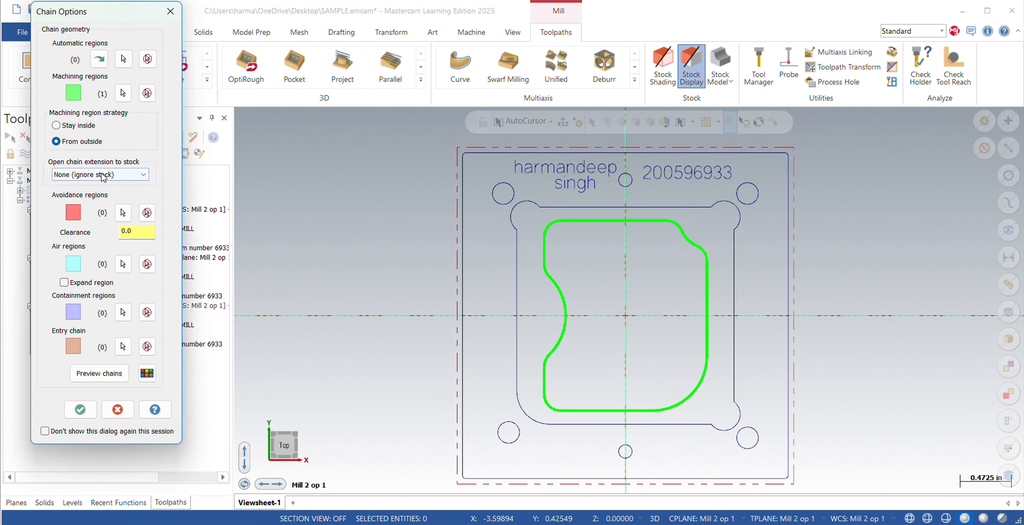
click(57, 126)
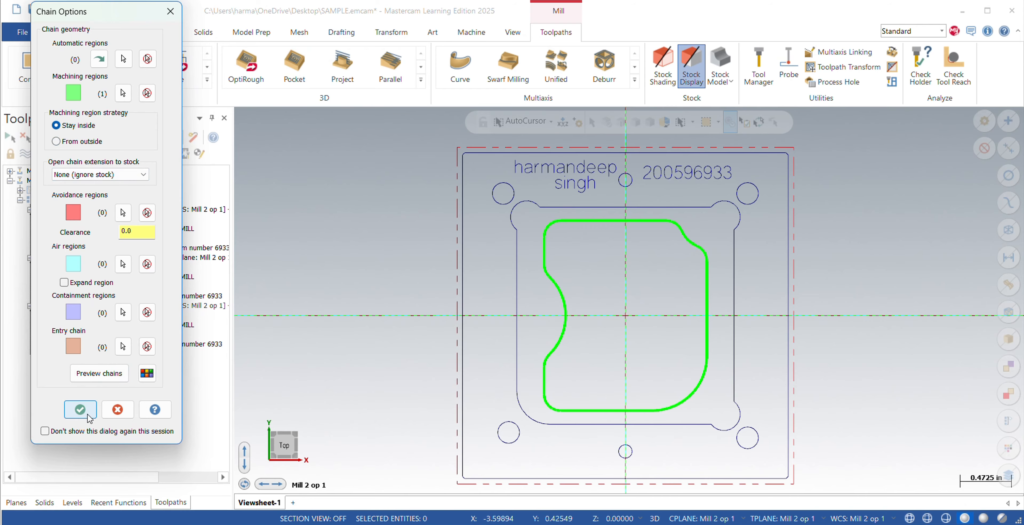
Accept the pocket chain, select the 3/8 flat endmill and set its cutting speed to 450 SFM and feed per tooth to 0.002.
click(80, 409)
click(110, 71)
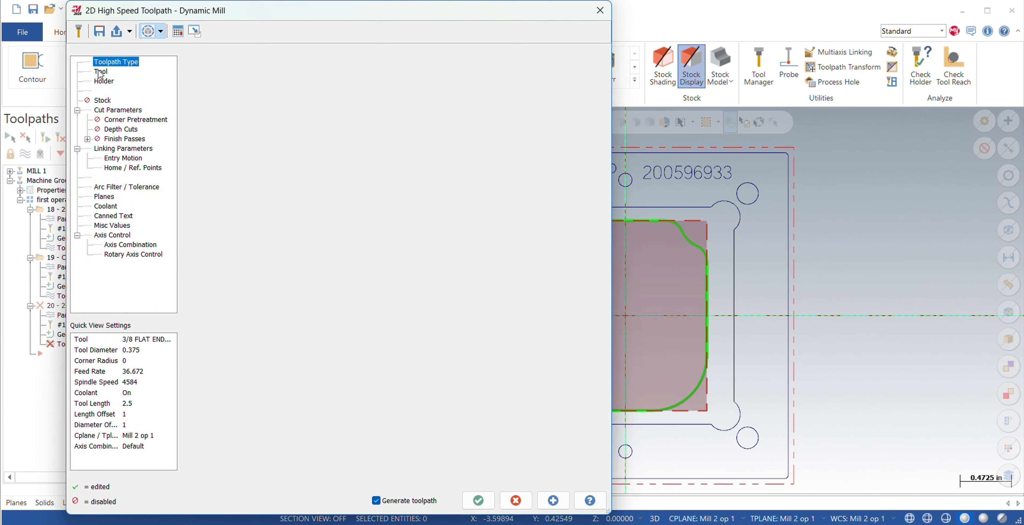
click(299, 80)
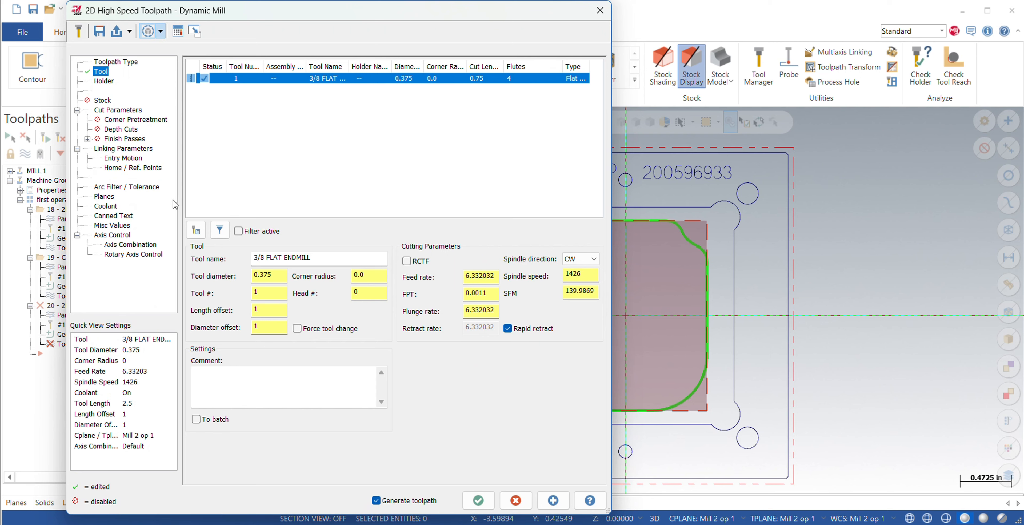
click(596, 292)
key(BackSpace)
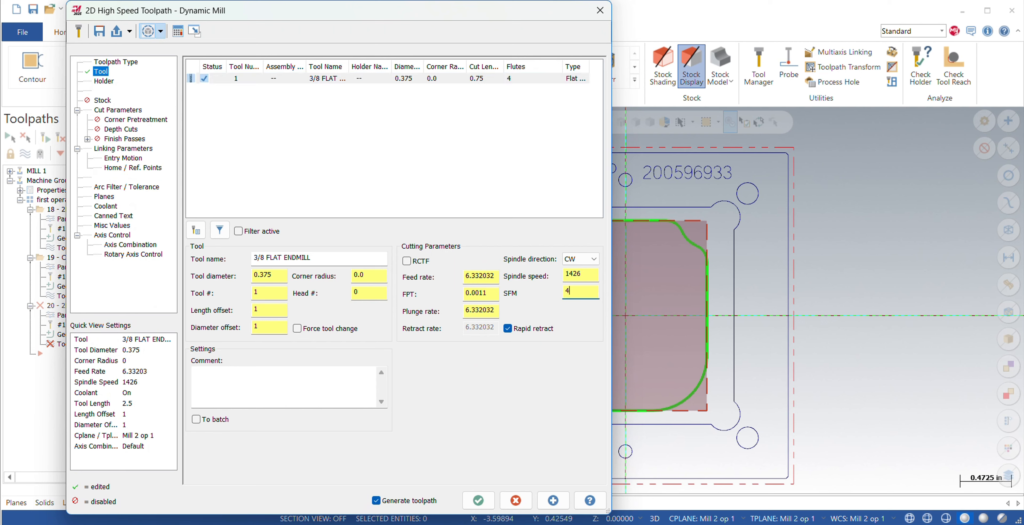
key(Return)
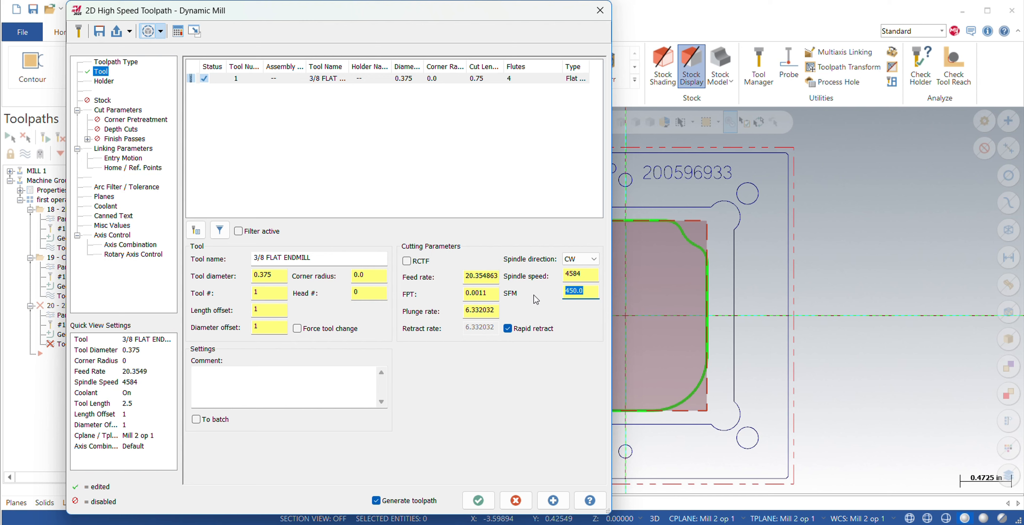
click(483, 298)
key(BackSpace)
text(.002)
key(Return)
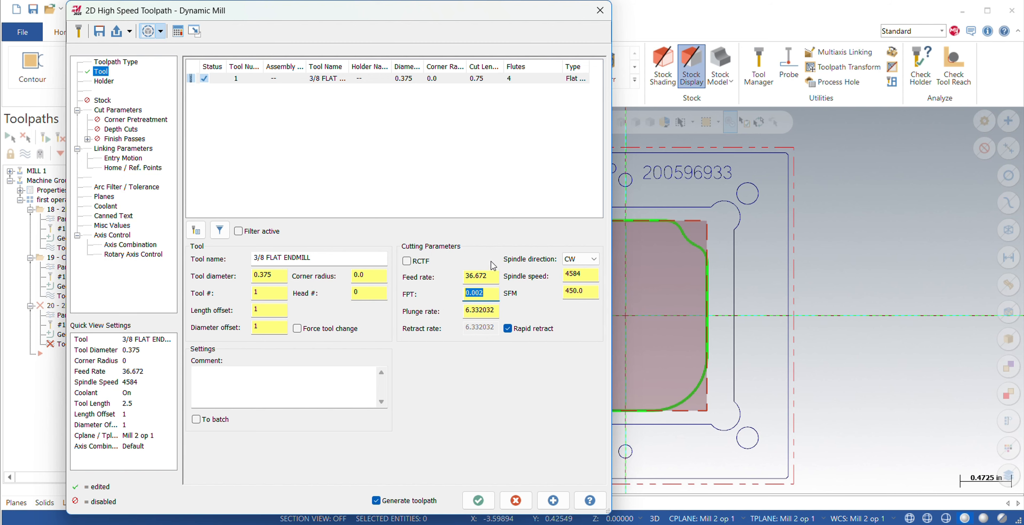
Review the pocket toolpath's holder, cut parameters, depth cuts and linking parameters.
click(106, 82)
click(115, 110)
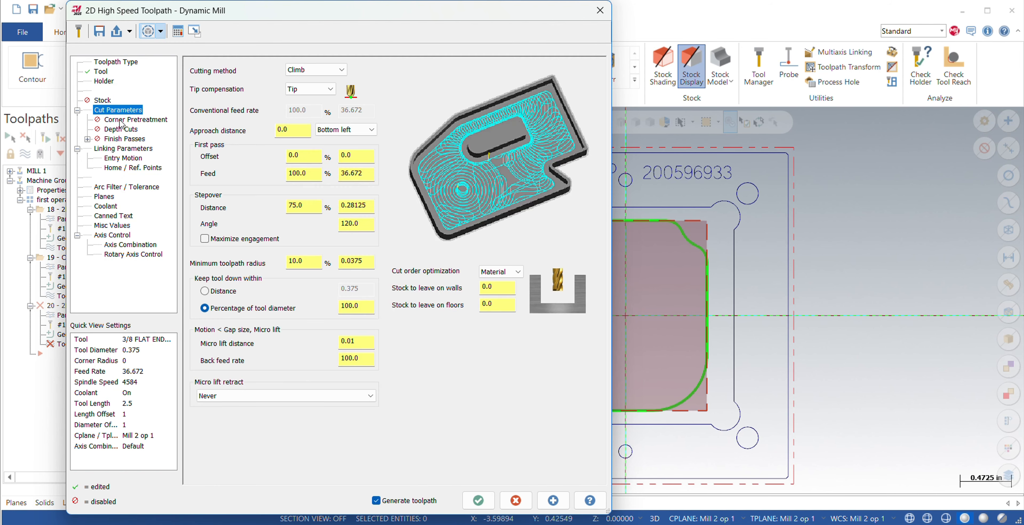
click(120, 130)
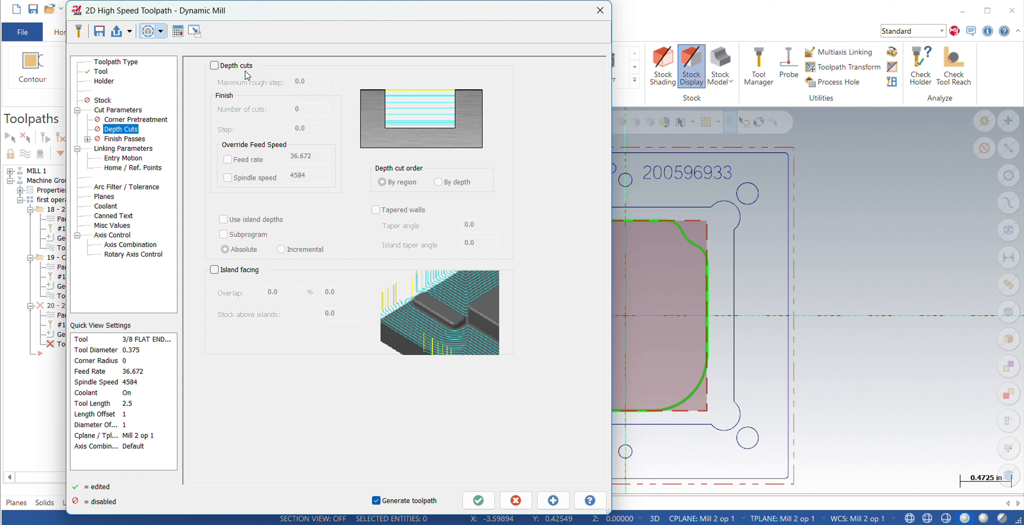
click(119, 148)
click(119, 109)
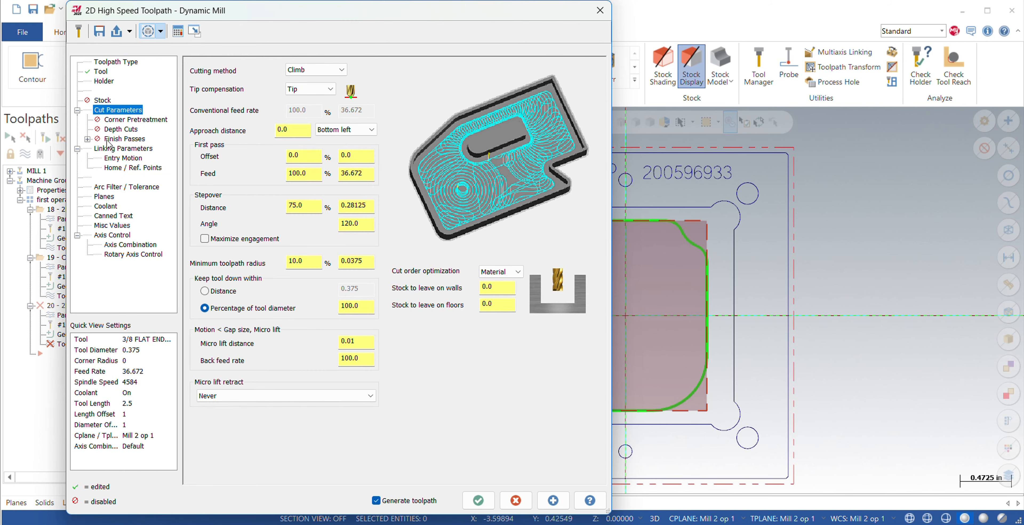
click(128, 149)
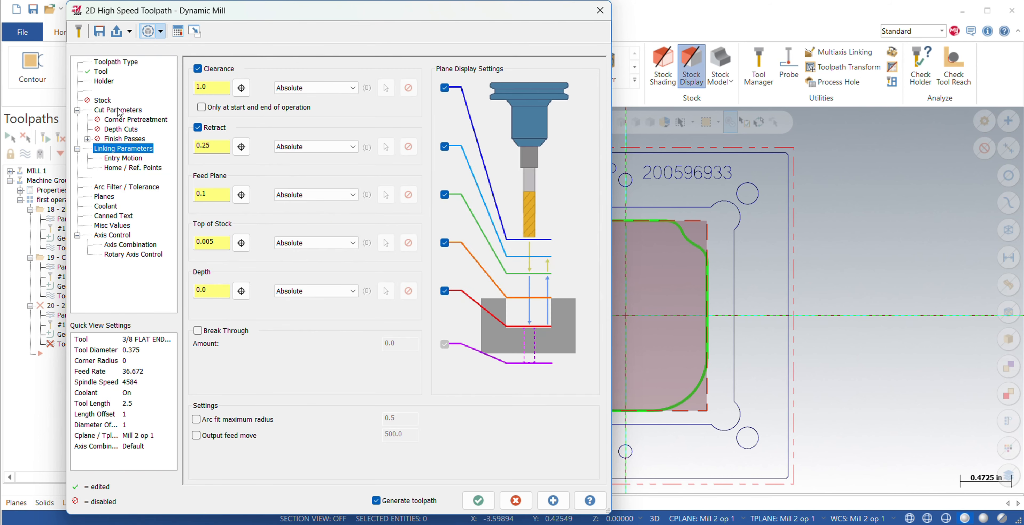
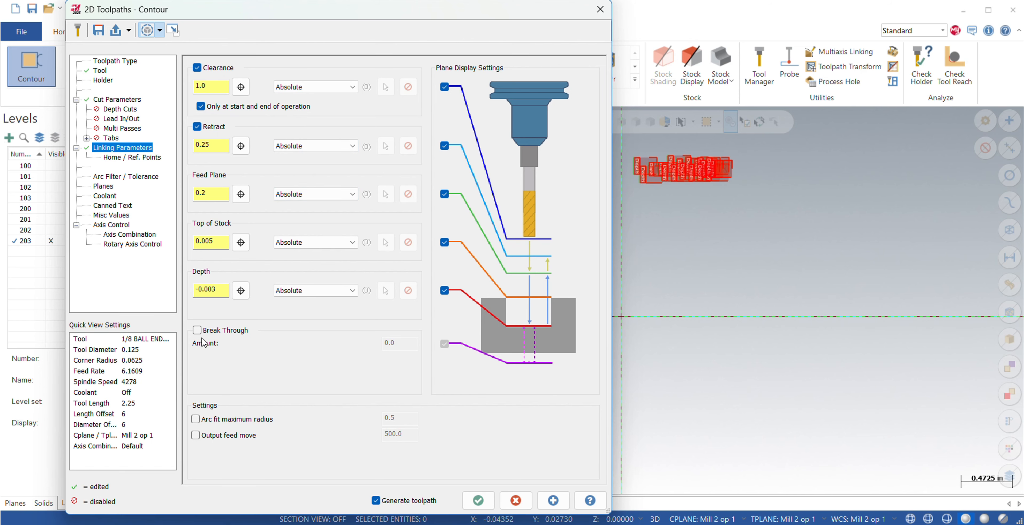
Turn on flood coolant for the 1/8 ball endmill engraving contour and generate the toolpath.
click(103, 187)
click(104, 196)
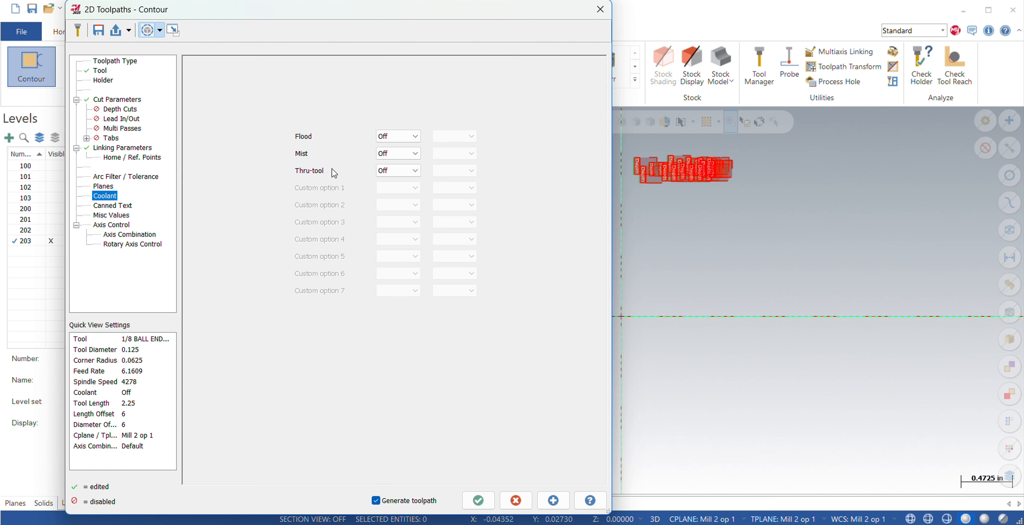
click(397, 136)
click(387, 152)
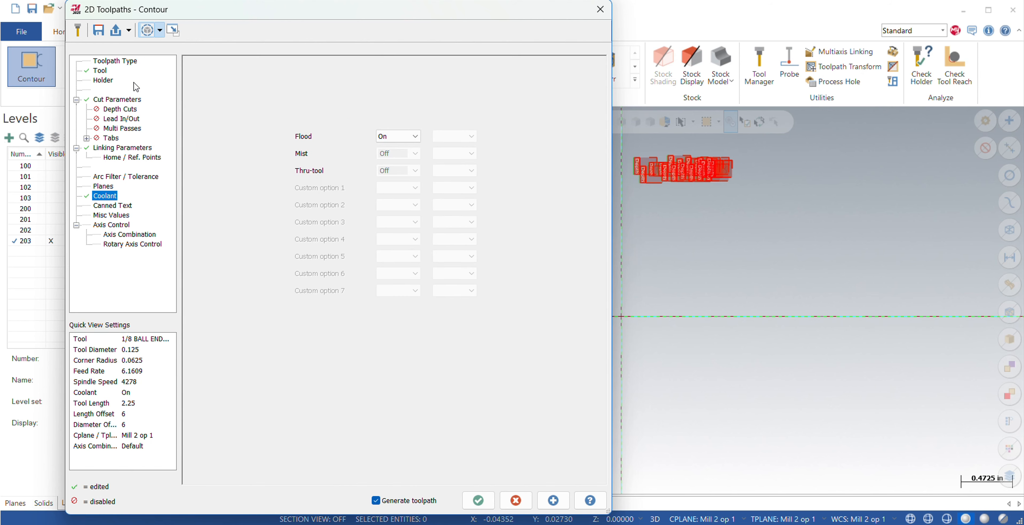
click(478, 500)
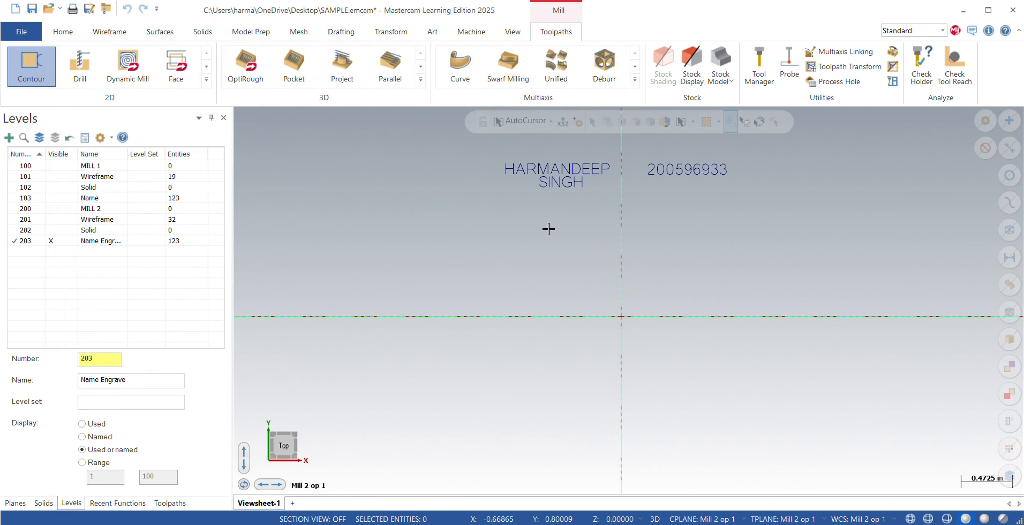
Make the level 201 wireframe visible and start a Contour toolpath with a clockwise chain around the outer square.
click(59, 221)
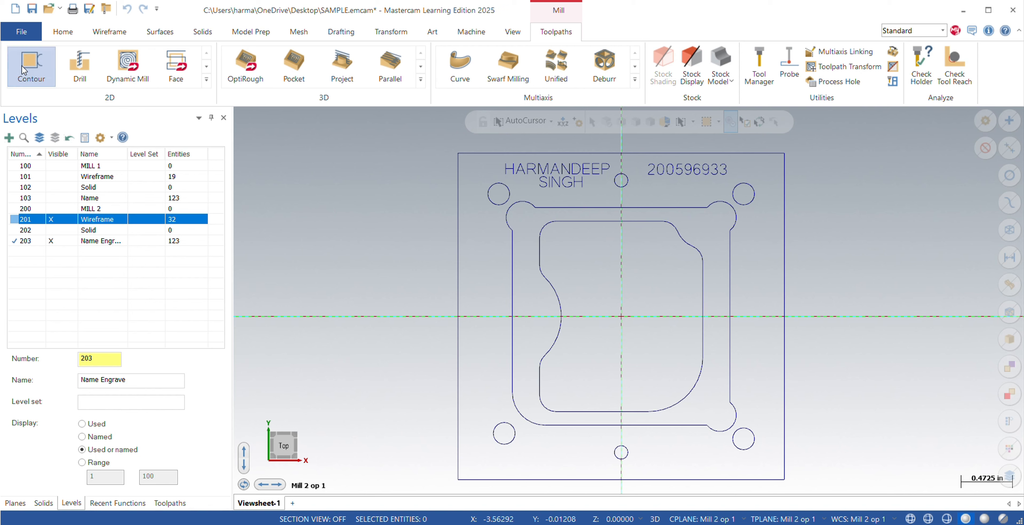
click(31, 64)
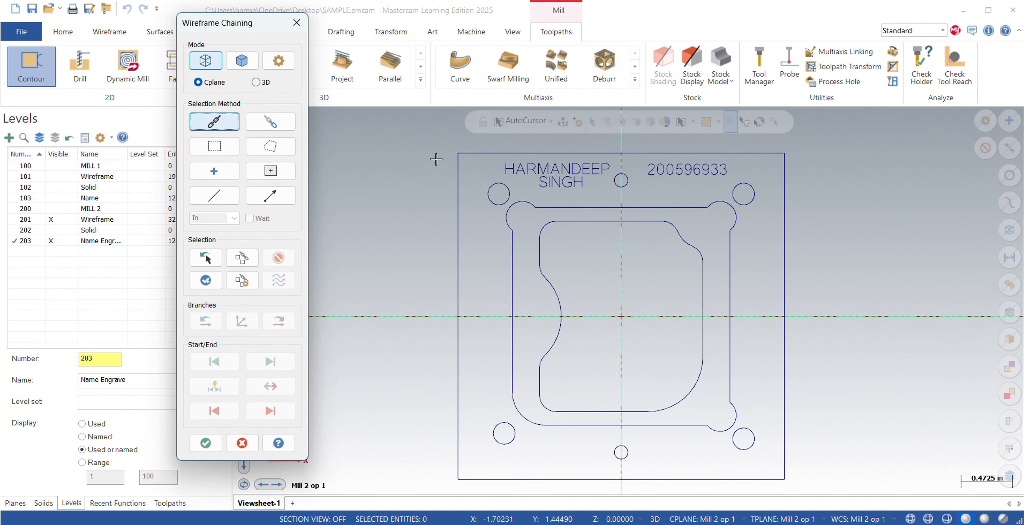
click(475, 153)
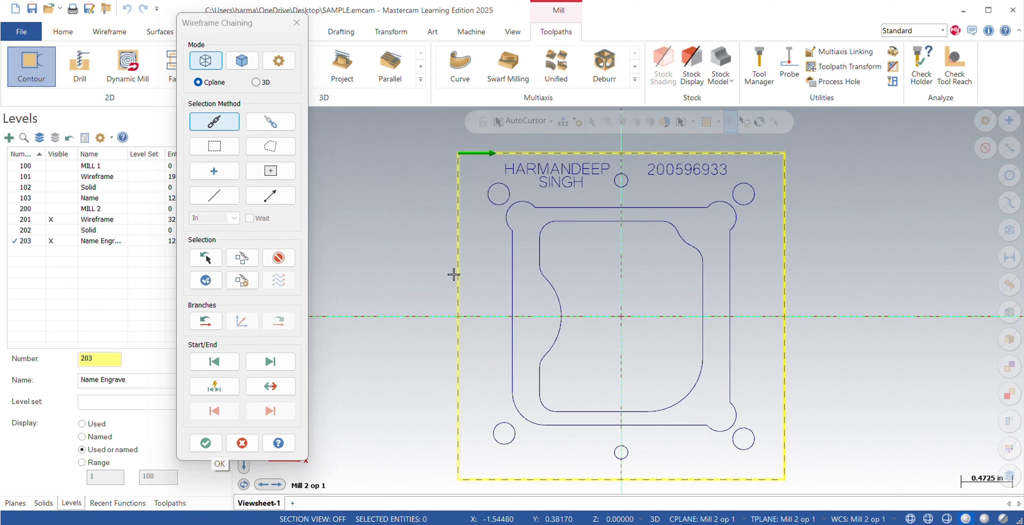
click(777, 151)
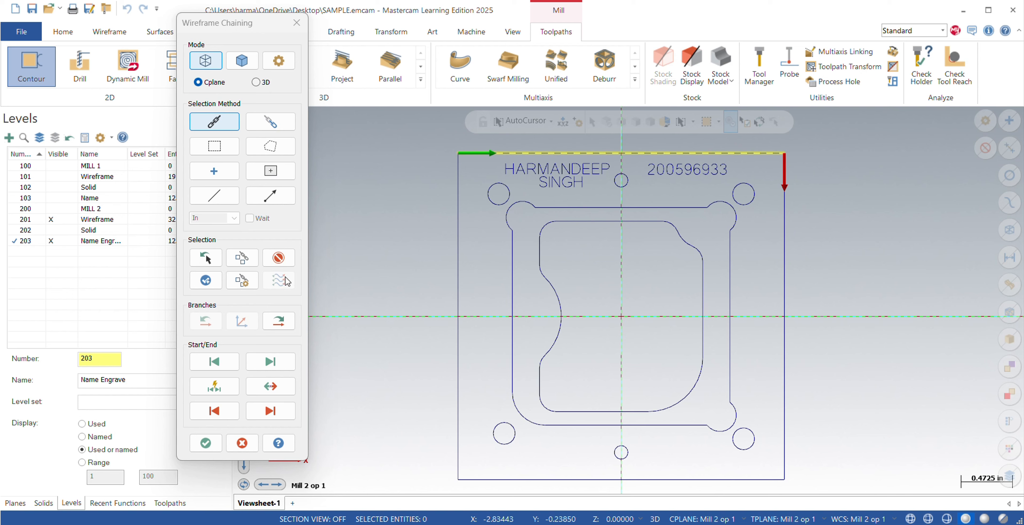
click(291, 258)
click(473, 153)
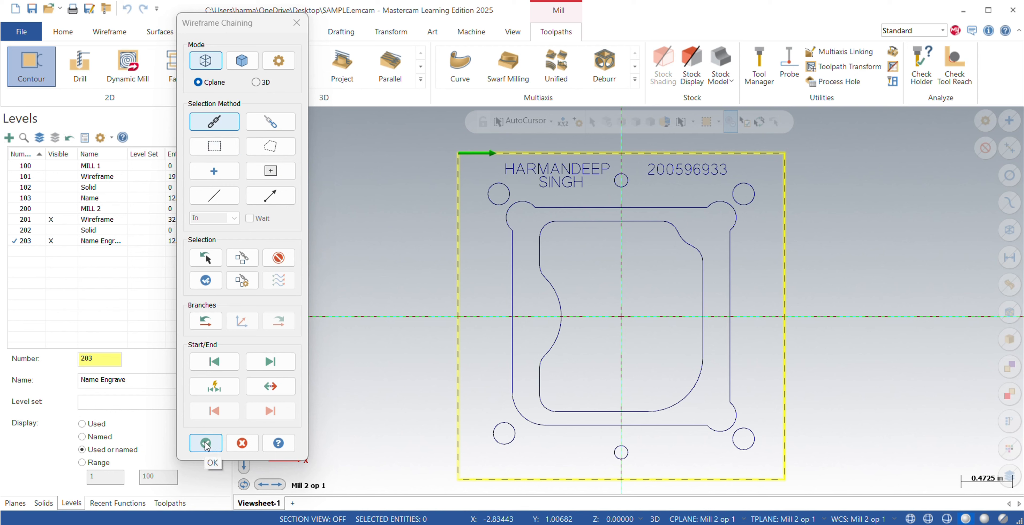
Add the inner pocket profile as a counterclockwise chain and accept both chains.
click(541, 254)
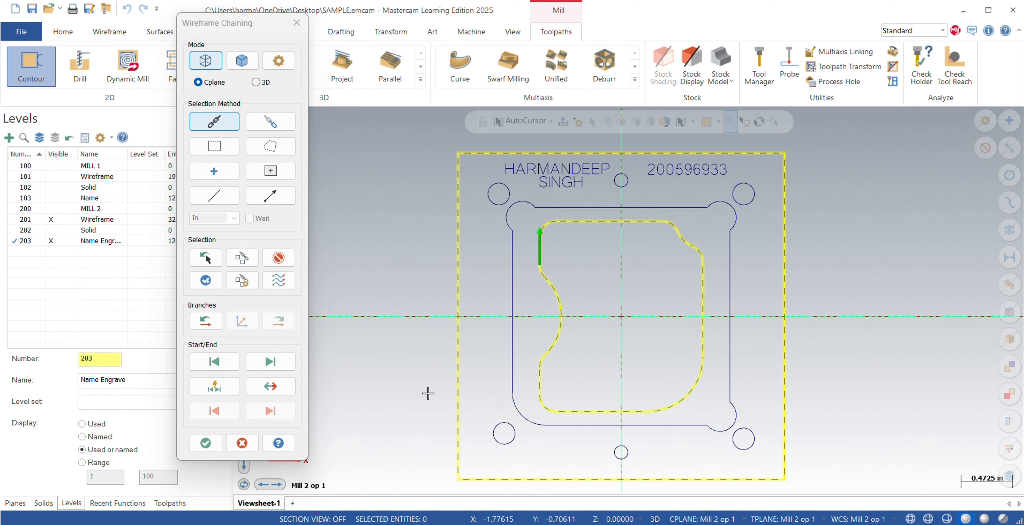
click(279, 257)
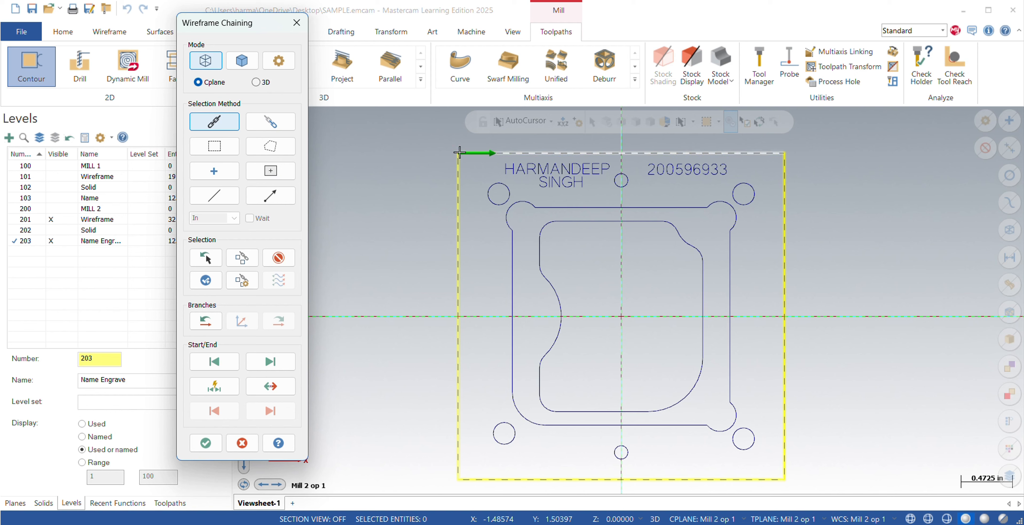
click(635, 221)
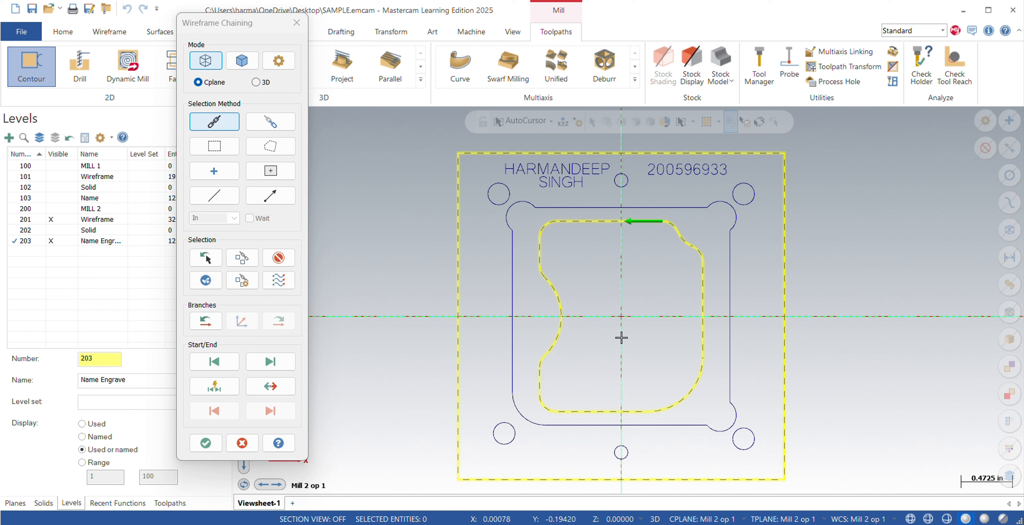
click(206, 444)
Filter the tool library to chamfer mills and add the 1/4 CHAMFER MILL to the contour operation.
click(103, 73)
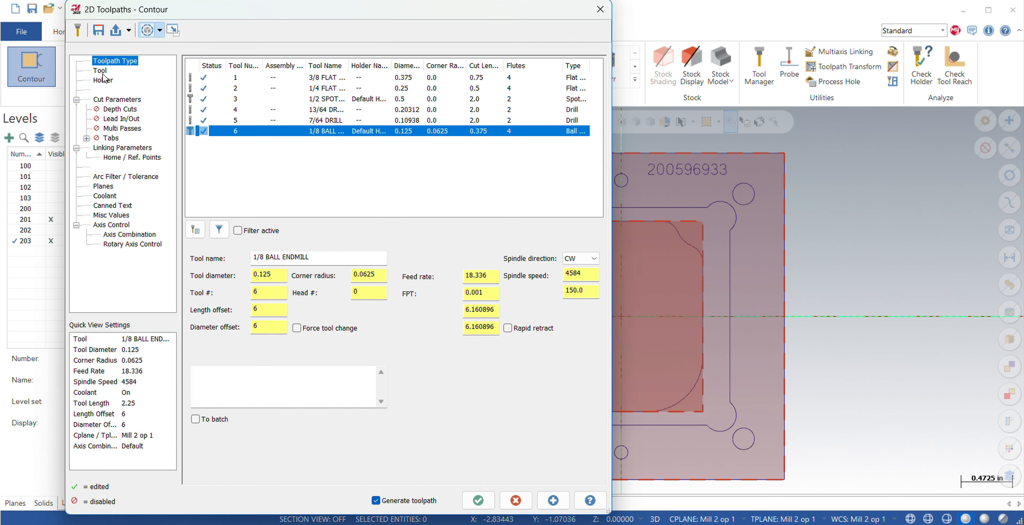
click(198, 233)
click(387, 216)
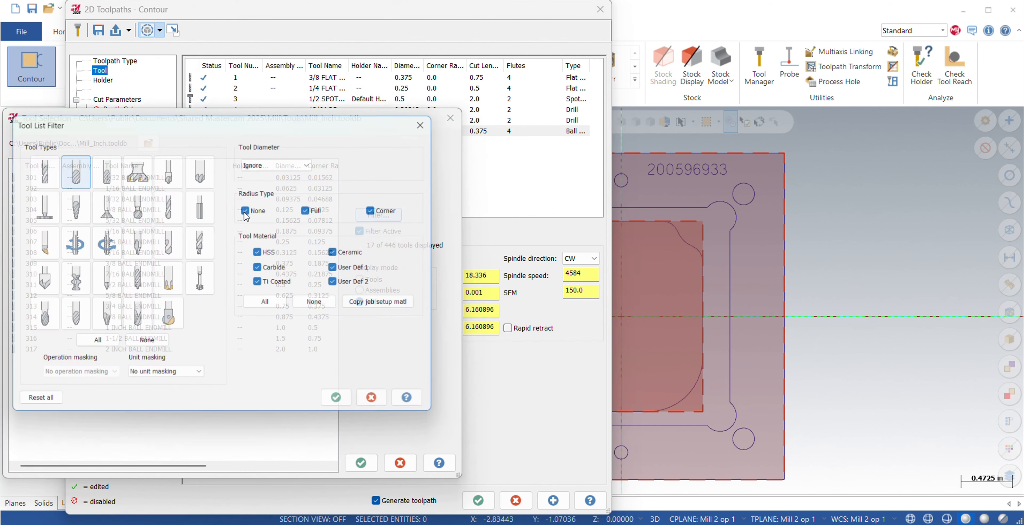
double_click(202, 178)
click(134, 180)
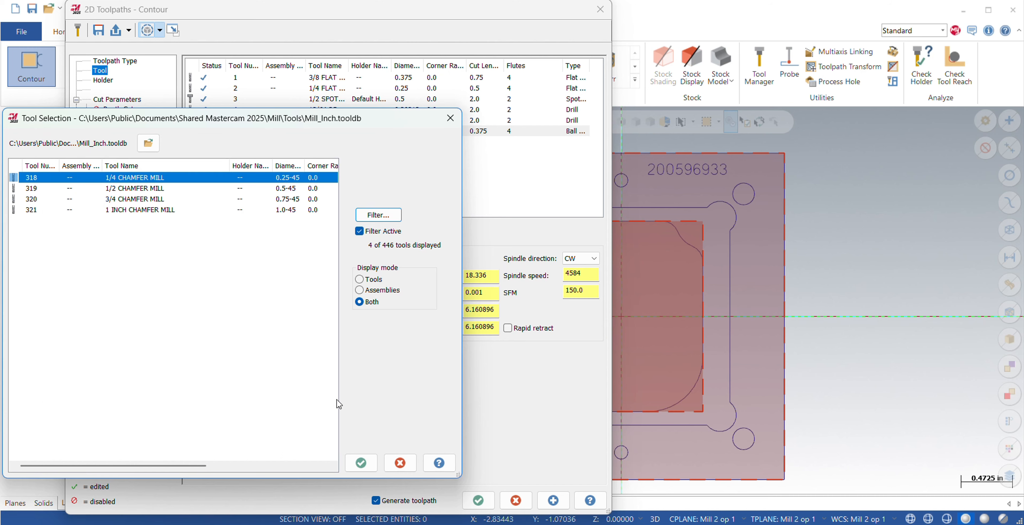
click(361, 462)
Set the chamfer mill's SFM so that its spindle speed is 2292.
double_click(572, 293)
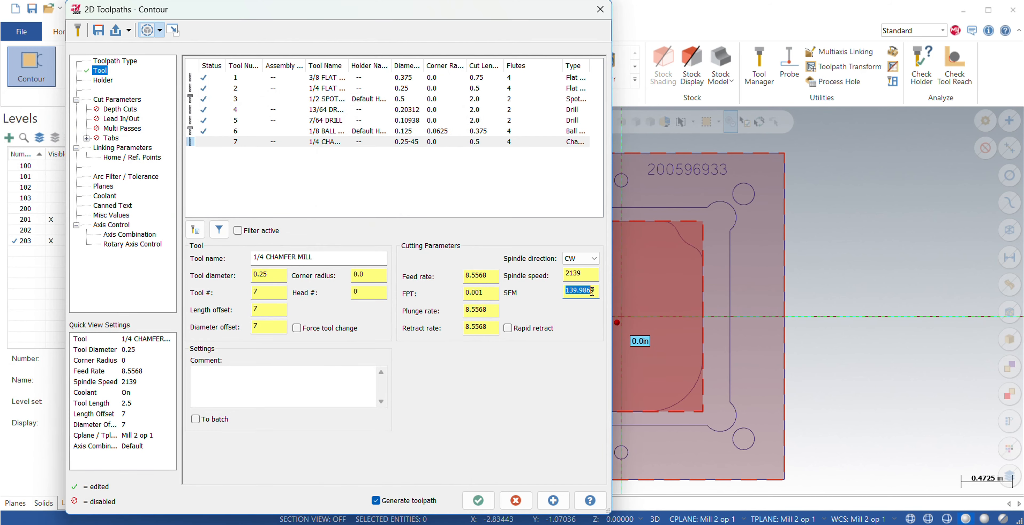
text(150)
key(Return)
click(494, 290)
Set the compensation type to Computer and the contour type to 2D chamfer with a 0.02 chamfer width and 0.06 bottom offset.
click(108, 99)
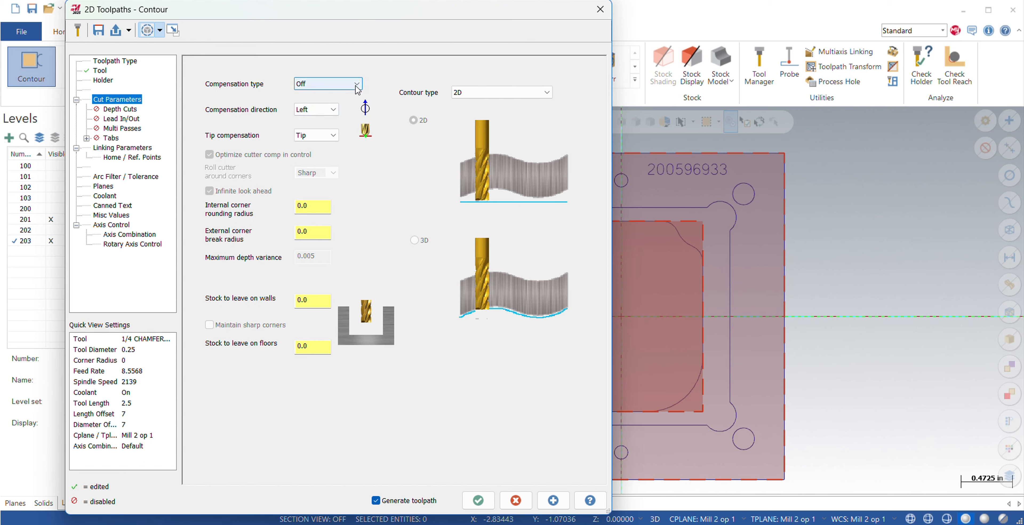
click(336, 84)
click(336, 91)
click(489, 92)
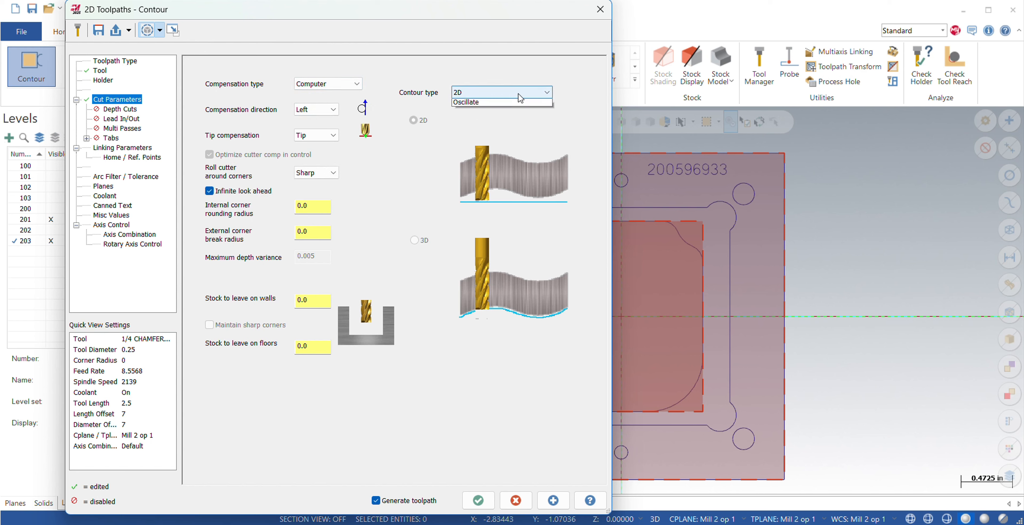
click(481, 112)
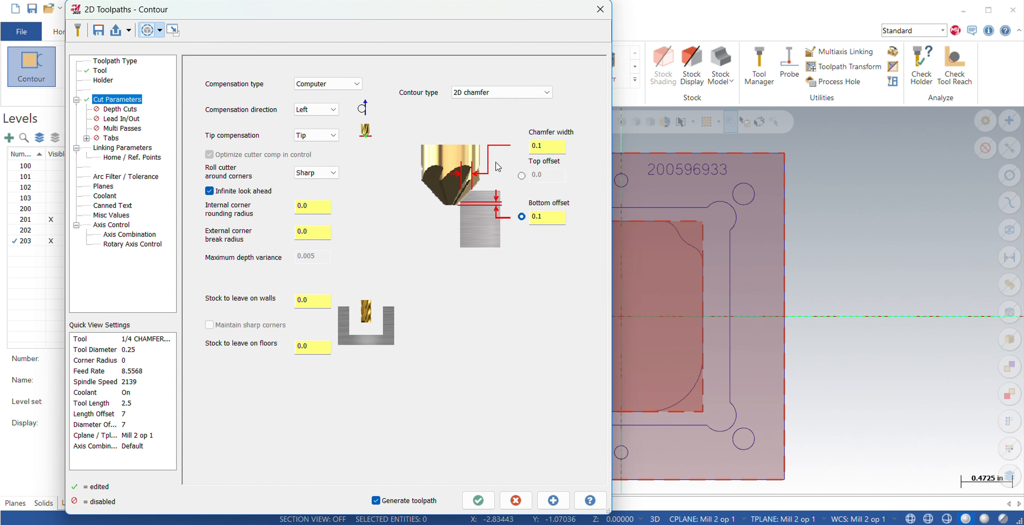
click(543, 147)
key(BackSpace)
click(541, 215)
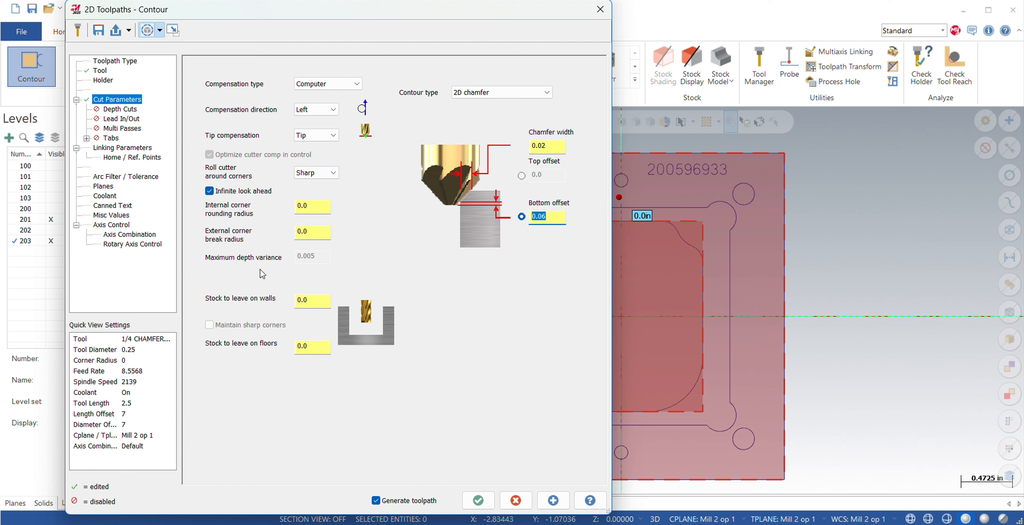
Enable Lead In/Out with perpendicular entry and exit lines, set the entry length to 75% and copy the entry settings to the exit.
click(121, 118)
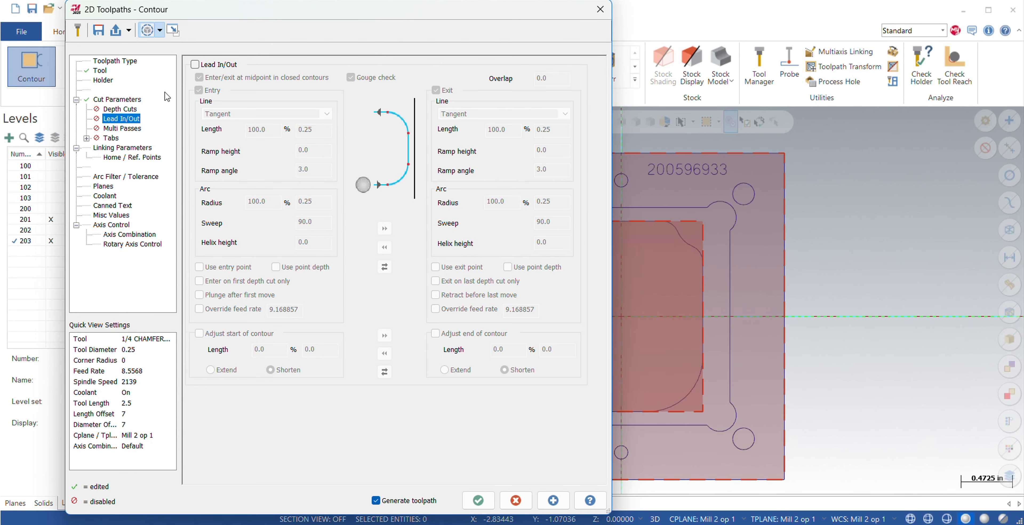
click(194, 64)
click(250, 114)
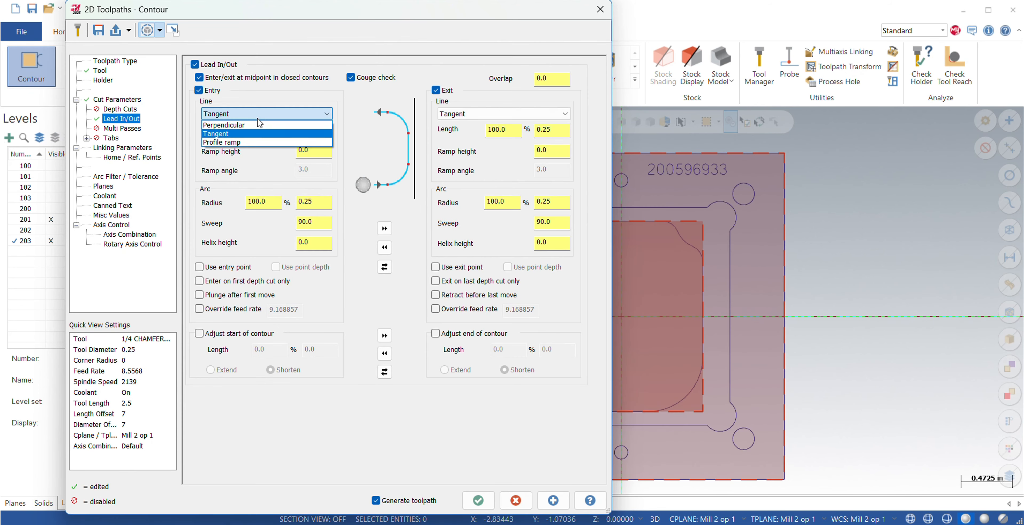
click(254, 125)
click(501, 114)
click(493, 126)
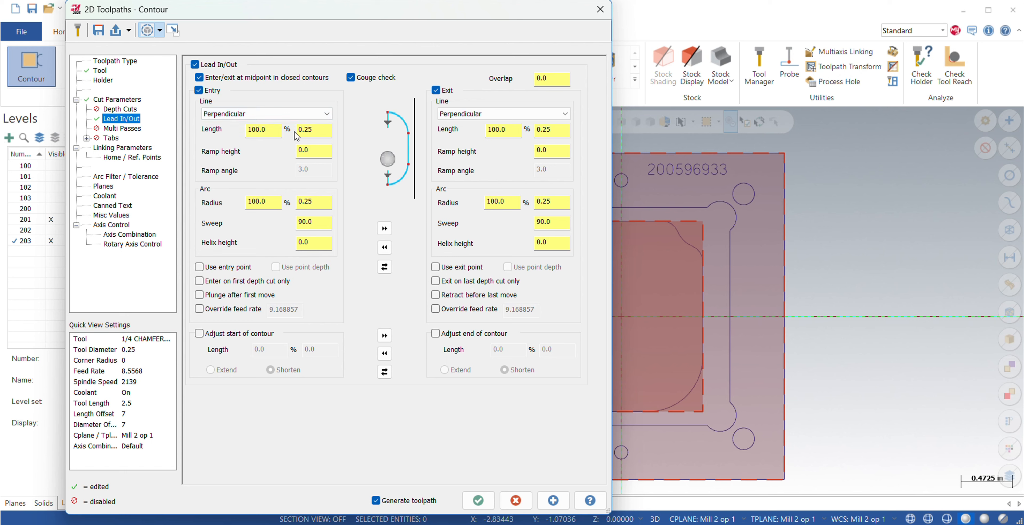
click(244, 131)
key(BackSpace)
text(7)
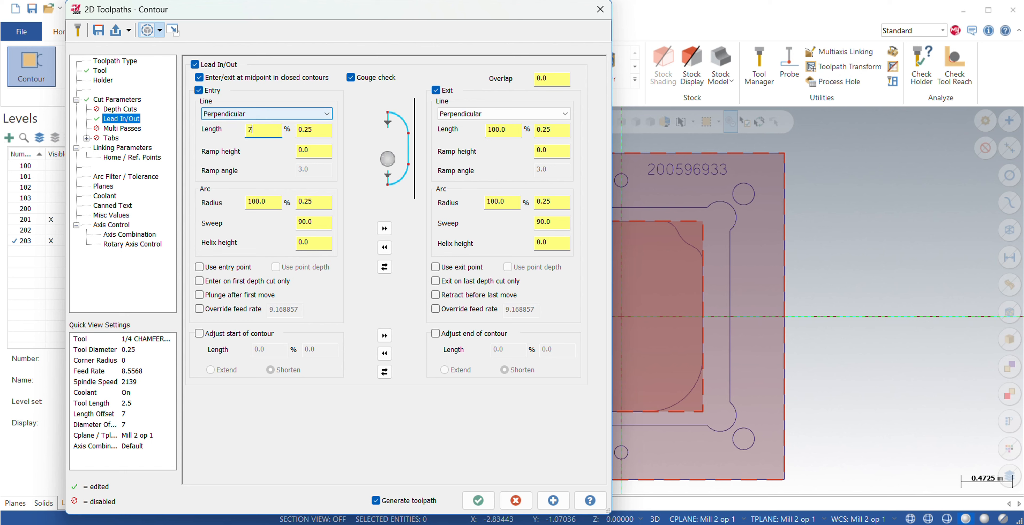
text(5)
key(Return)
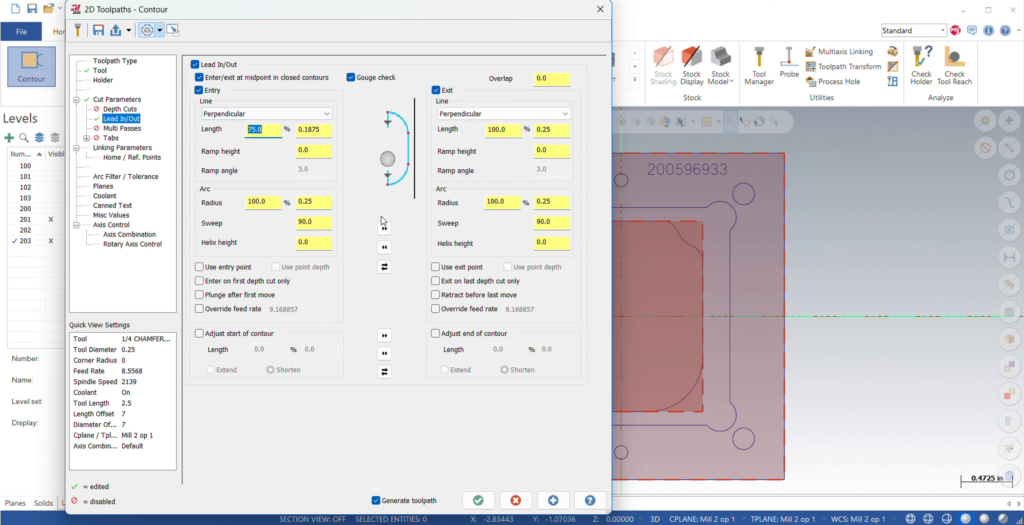
click(383, 227)
Toggle clearance only at start and end of operation, check the planes and coolant settings, and generate the chamfer toolpath.
click(111, 148)
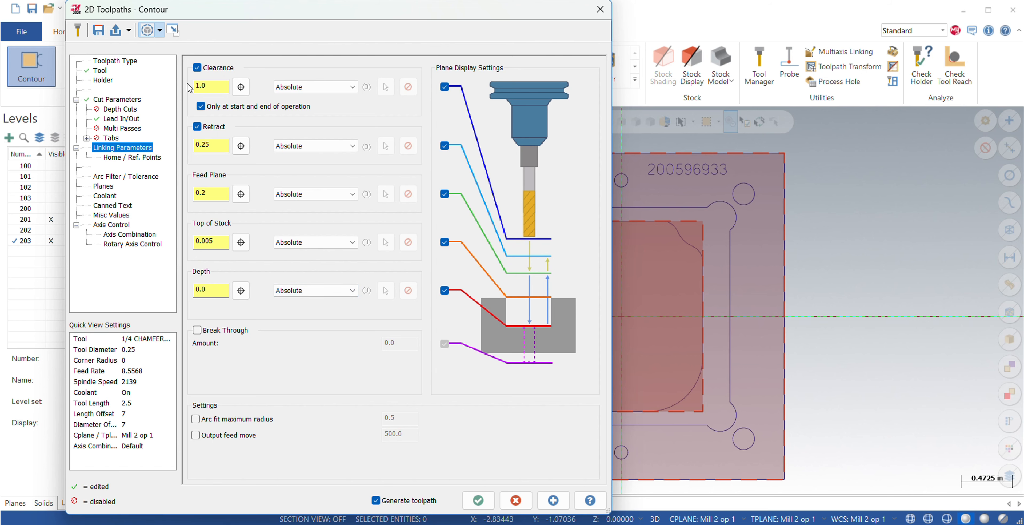
click(203, 109)
click(104, 187)
click(105, 196)
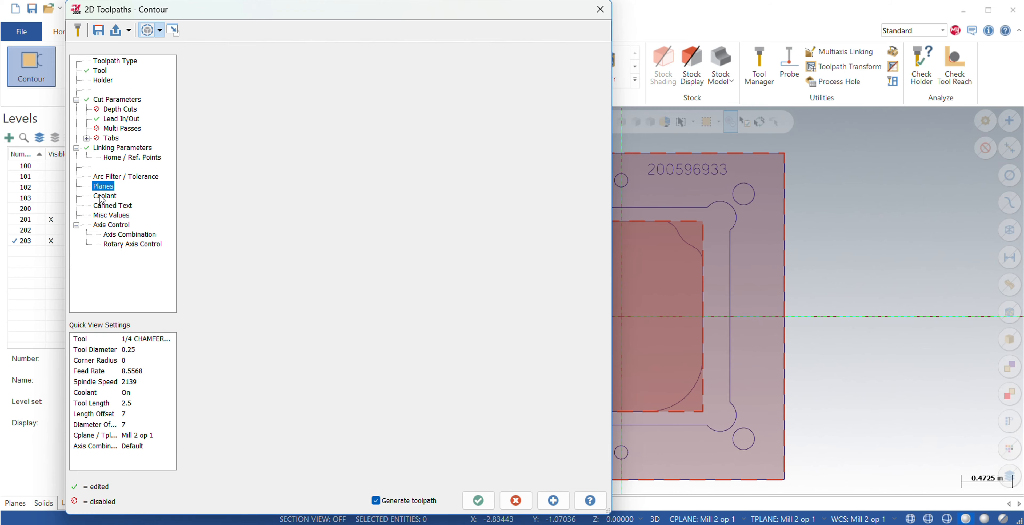
click(479, 500)
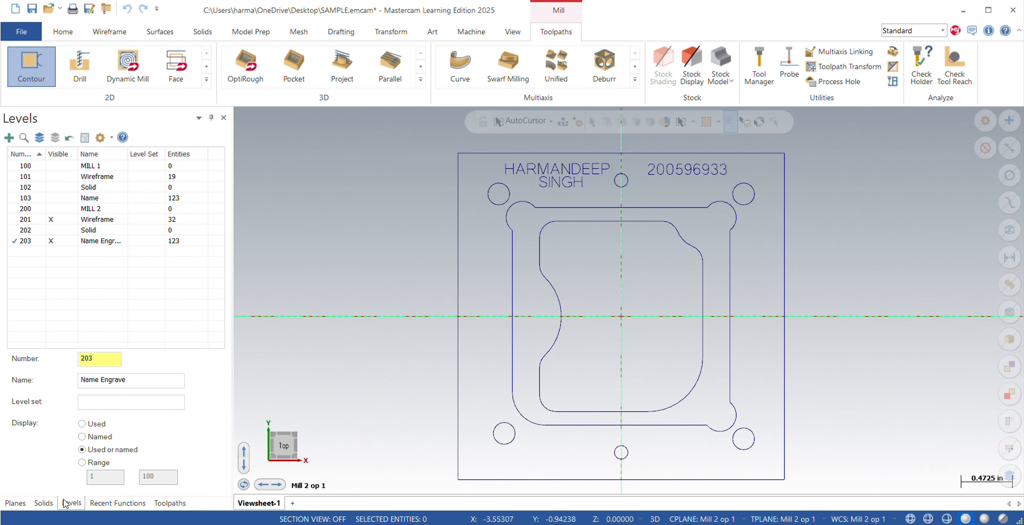
Duplicate the 2D chamfer contour operation at the end of the toolpath list.
click(44, 503)
click(15, 503)
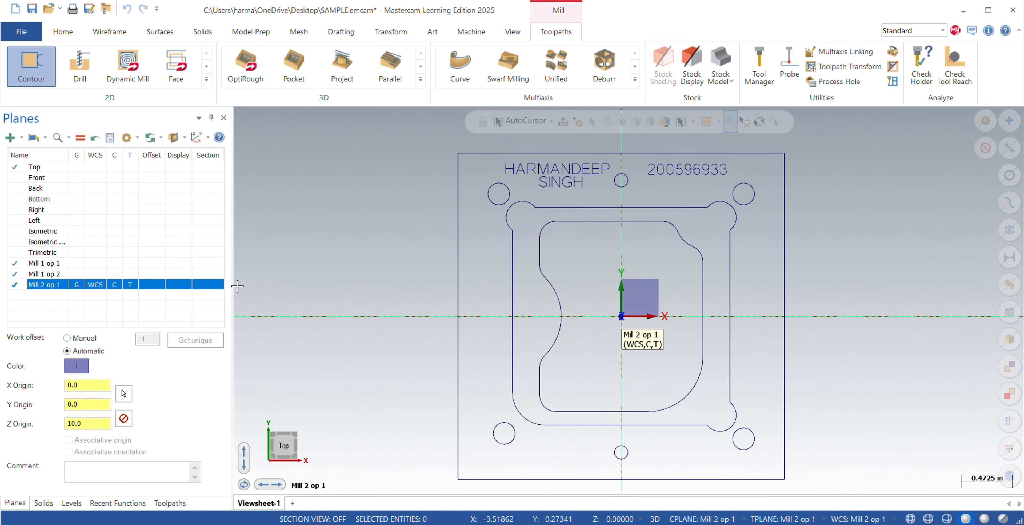
click(117, 502)
click(170, 503)
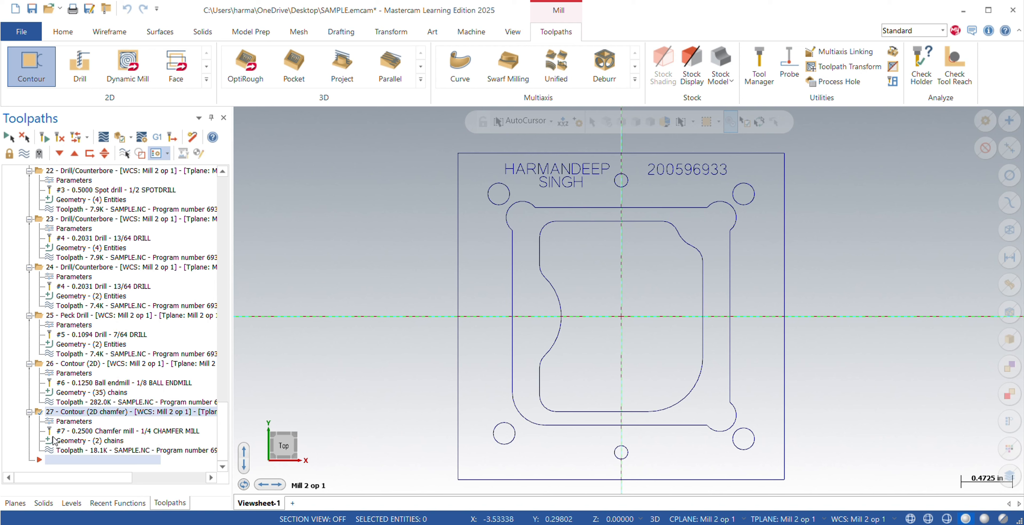
right_click(74, 412)
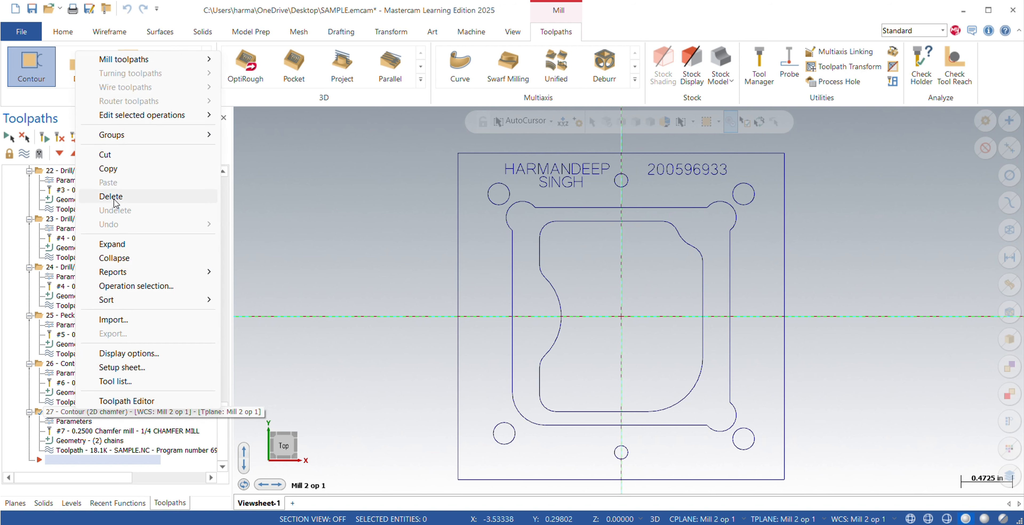
click(132, 172)
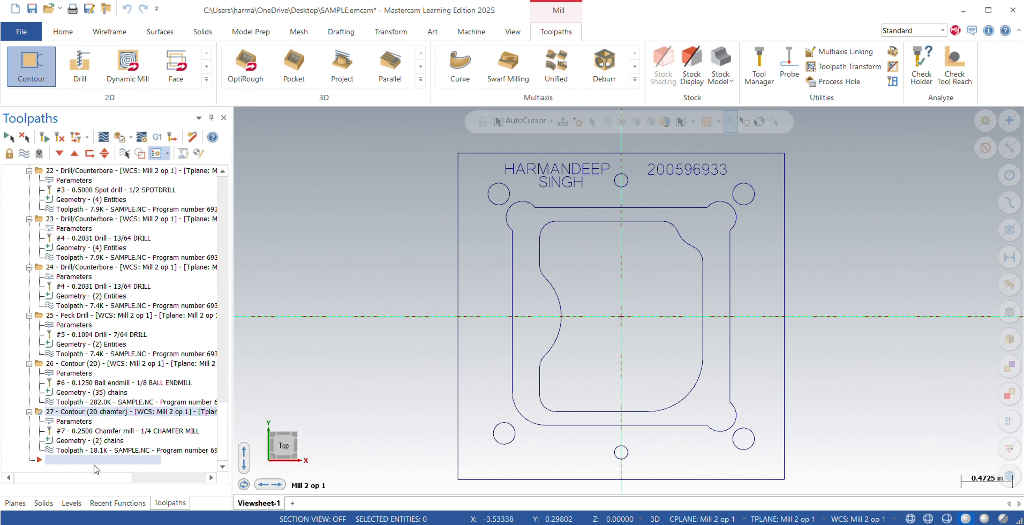
key(ctrl+v)
Replace the duplicated chamfer operation's chains with the six hole circles around the part's upper and lower edges.
click(74, 422)
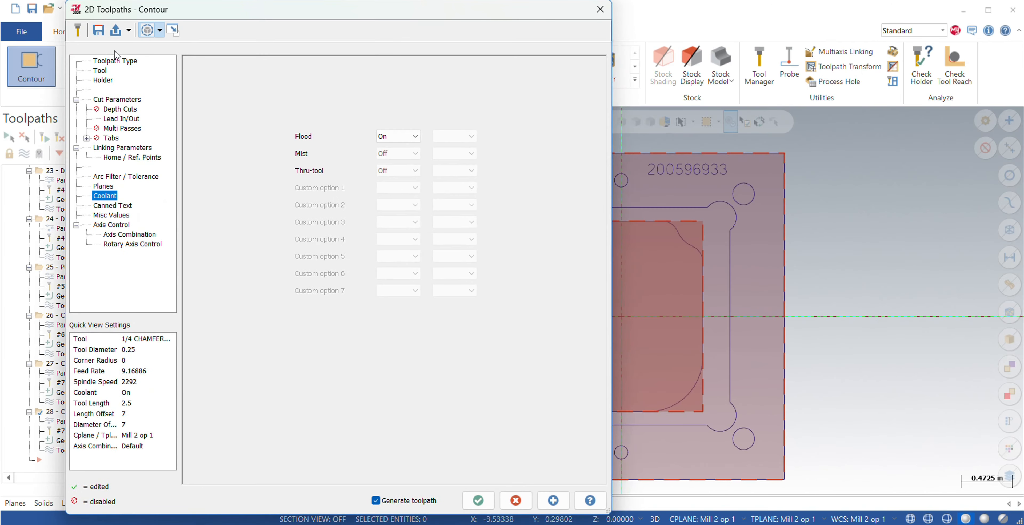
click(115, 60)
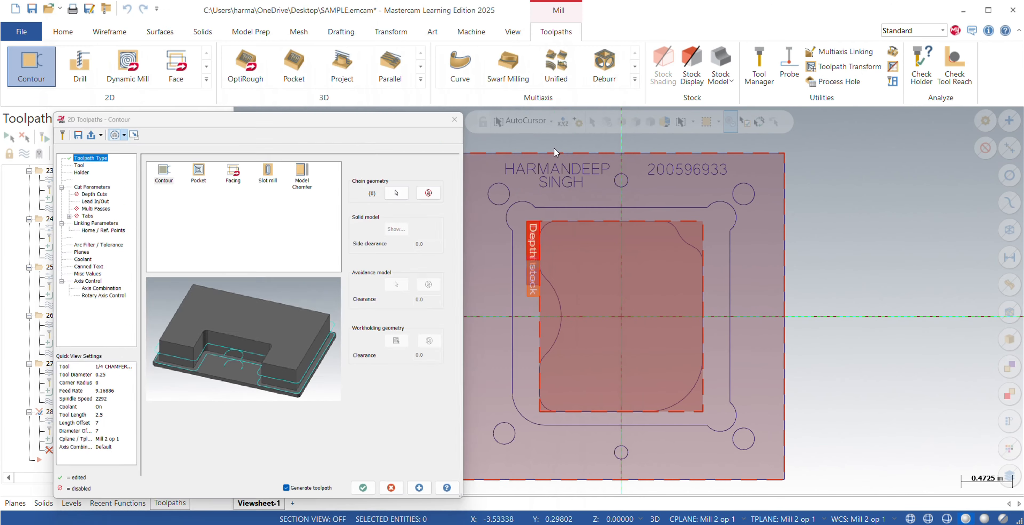
click(396, 193)
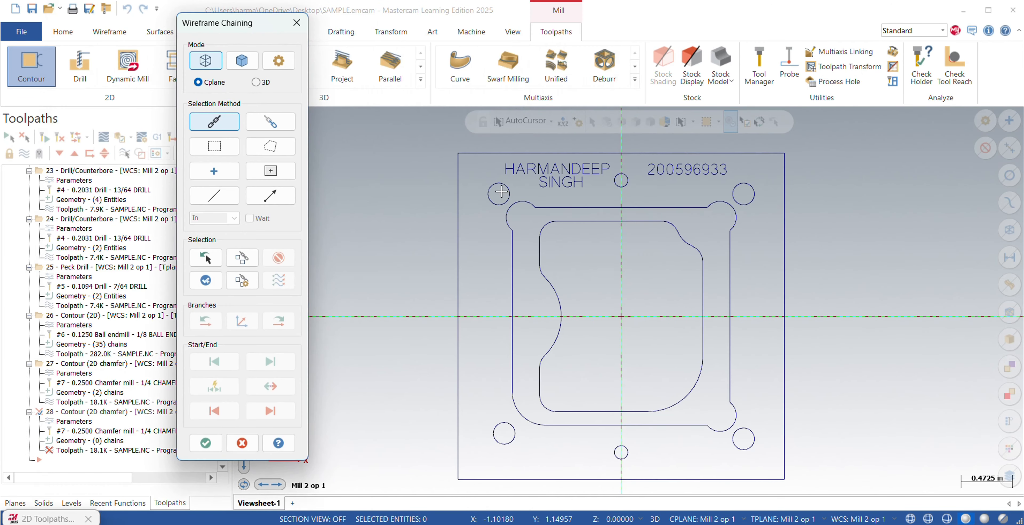
click(507, 186)
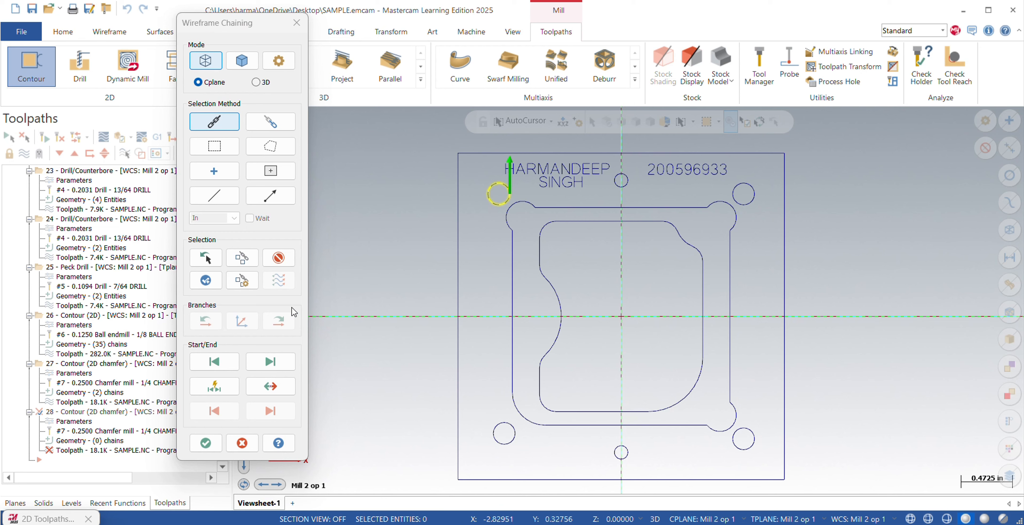
click(620, 183)
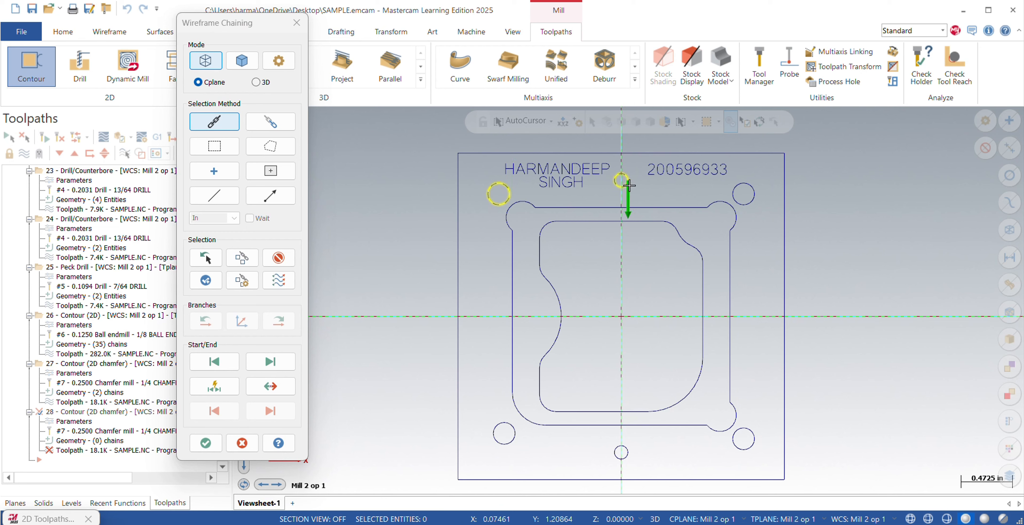
click(744, 201)
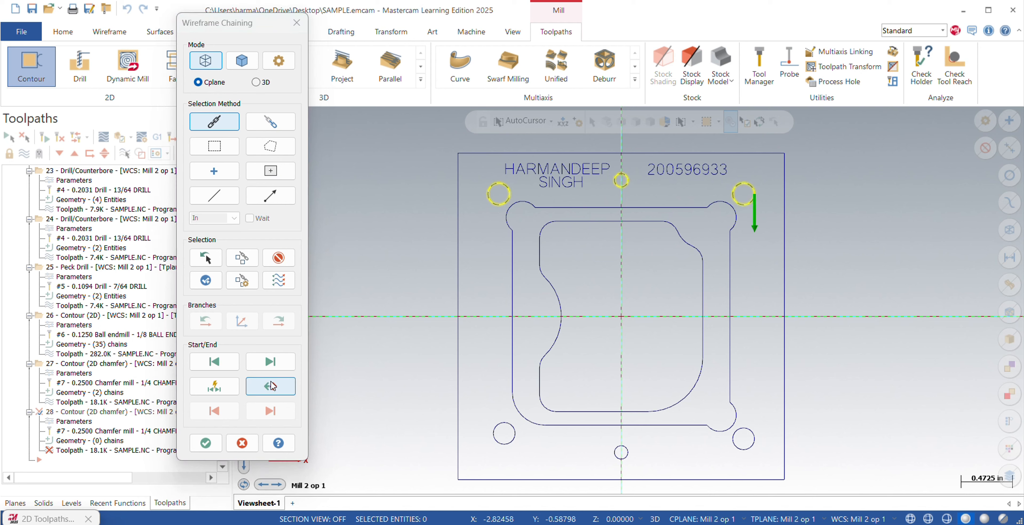
click(510, 426)
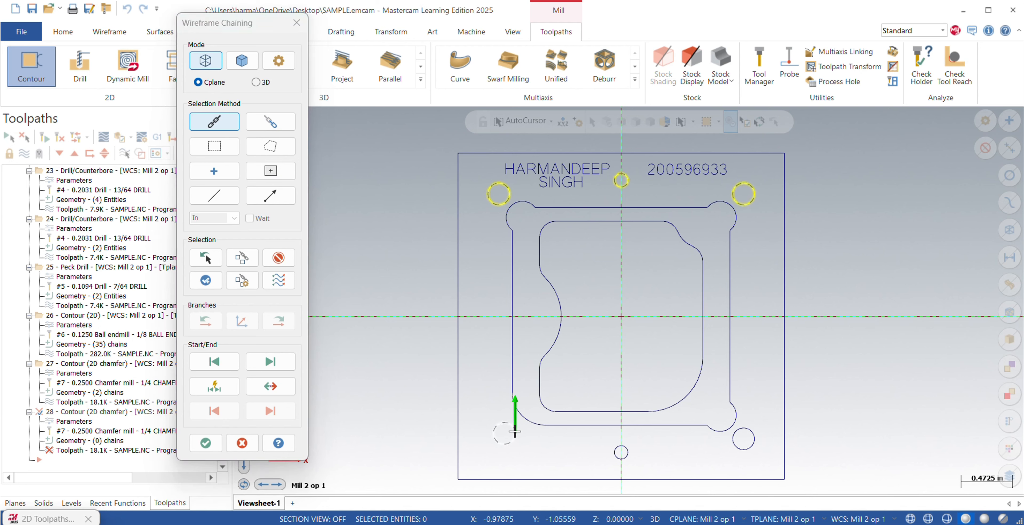
click(622, 445)
click(745, 429)
click(206, 442)
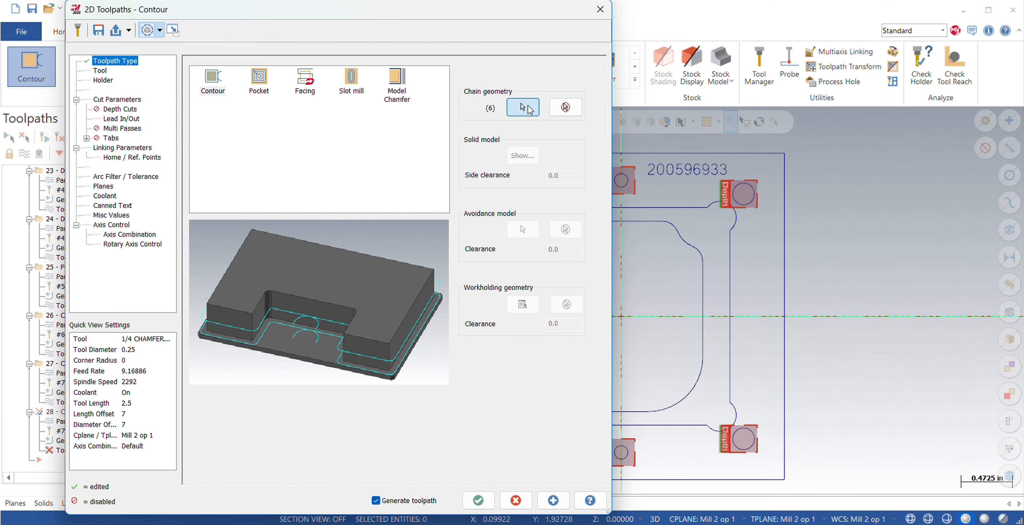
Check the duplicated chamfer's chain list, the 1/4 chamfer mill and the cut parameters.
click(530, 109)
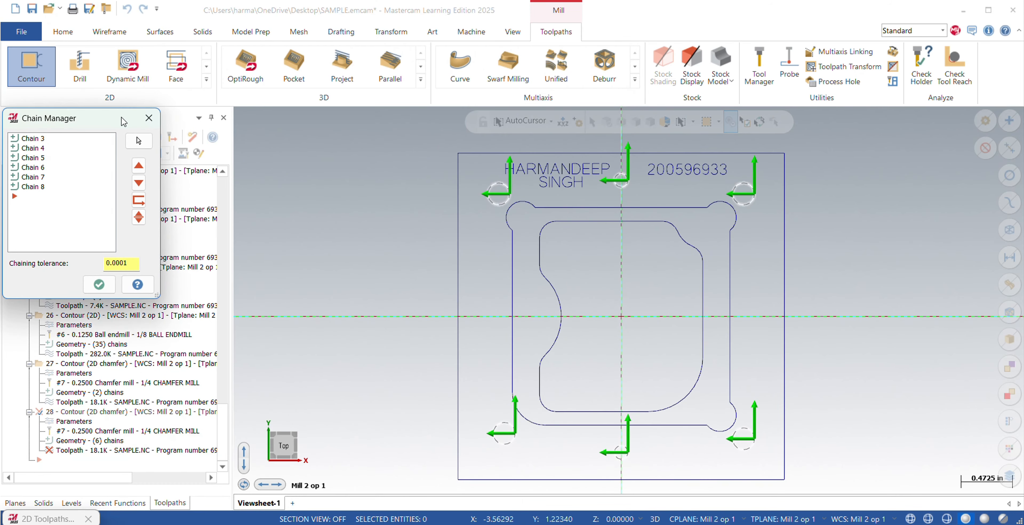
click(99, 284)
click(101, 71)
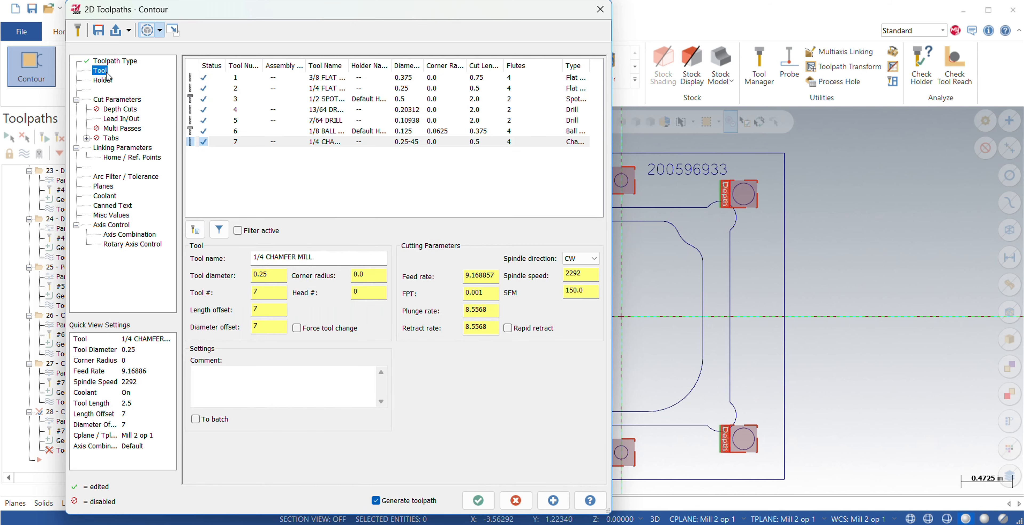
click(325, 142)
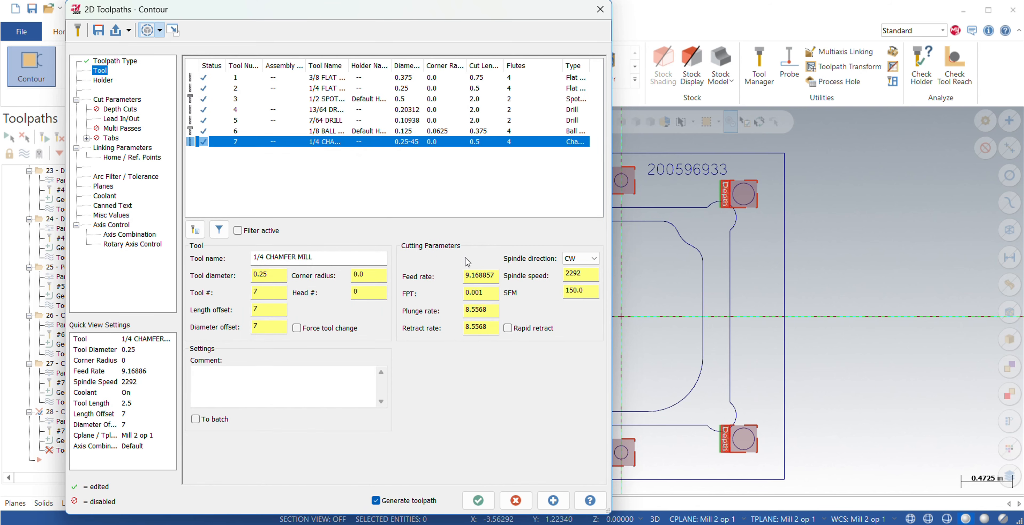
click(115, 100)
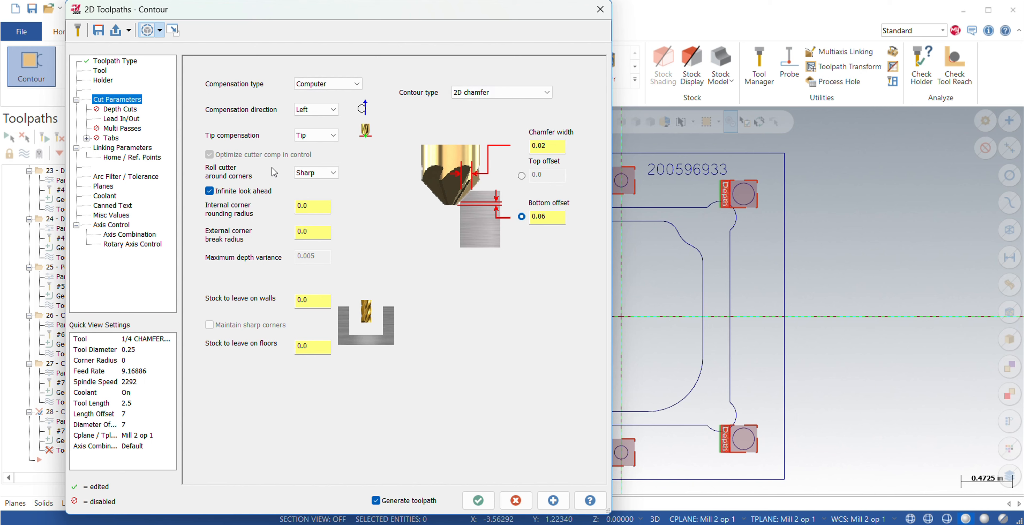
Disable Lead In/Out, check the linking, planes and coolant settings, and generate the hole chamfer toolpath.
click(120, 119)
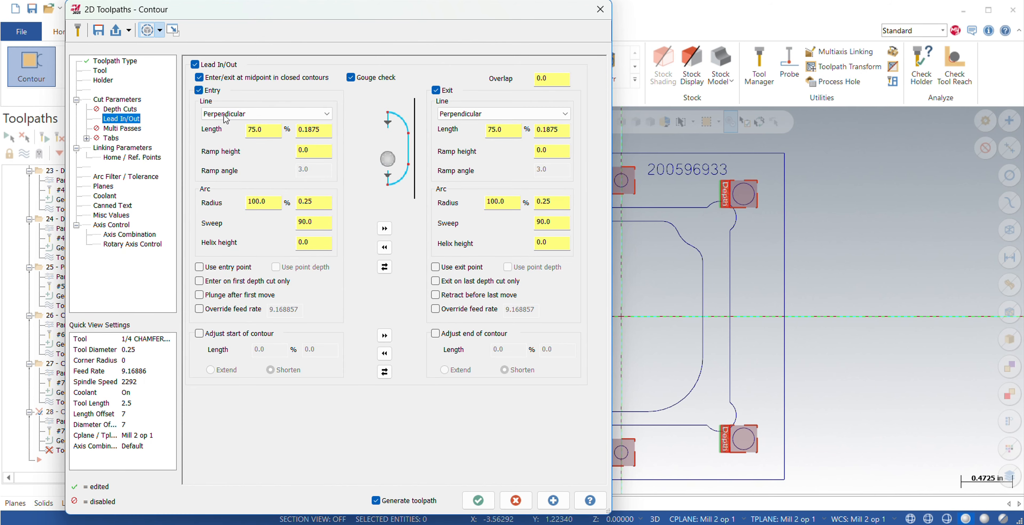
click(195, 64)
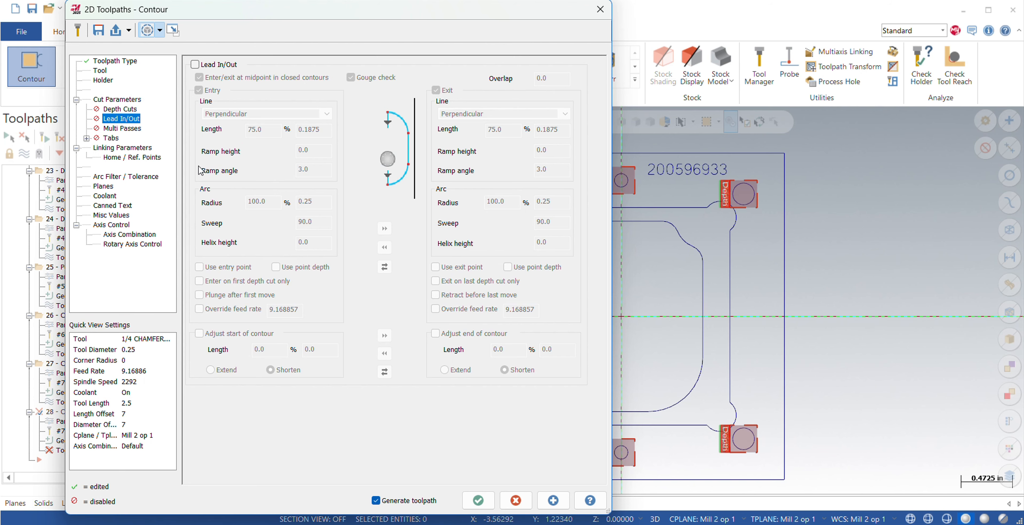
click(106, 148)
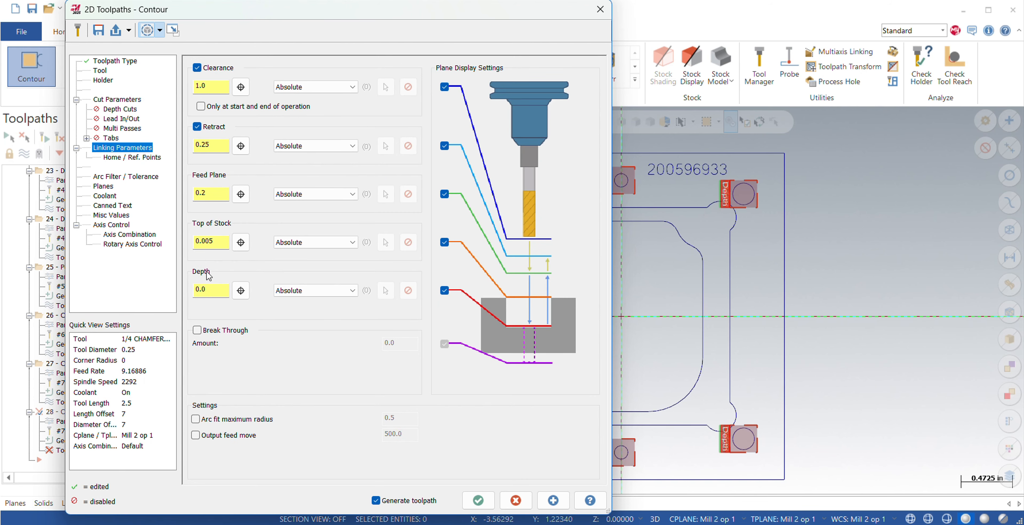
click(108, 187)
click(108, 196)
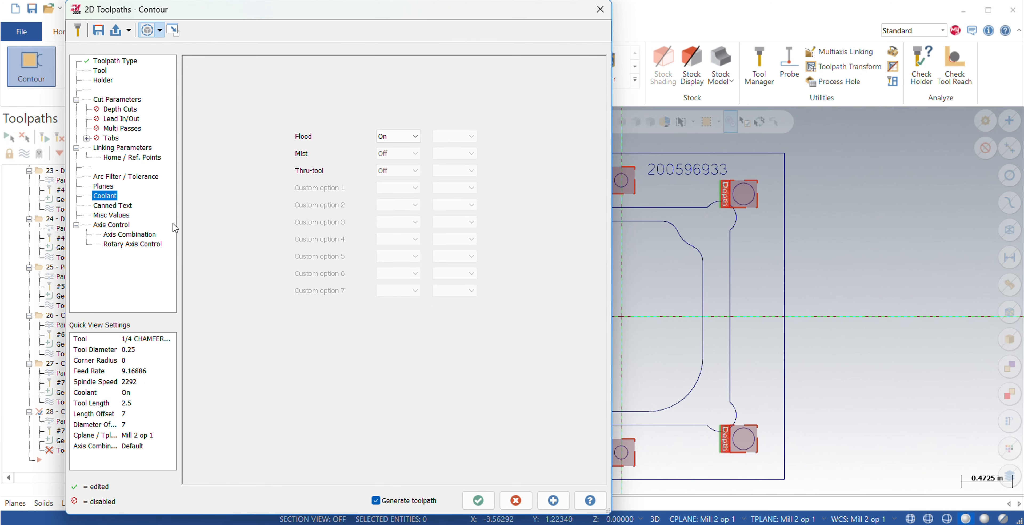
click(478, 500)
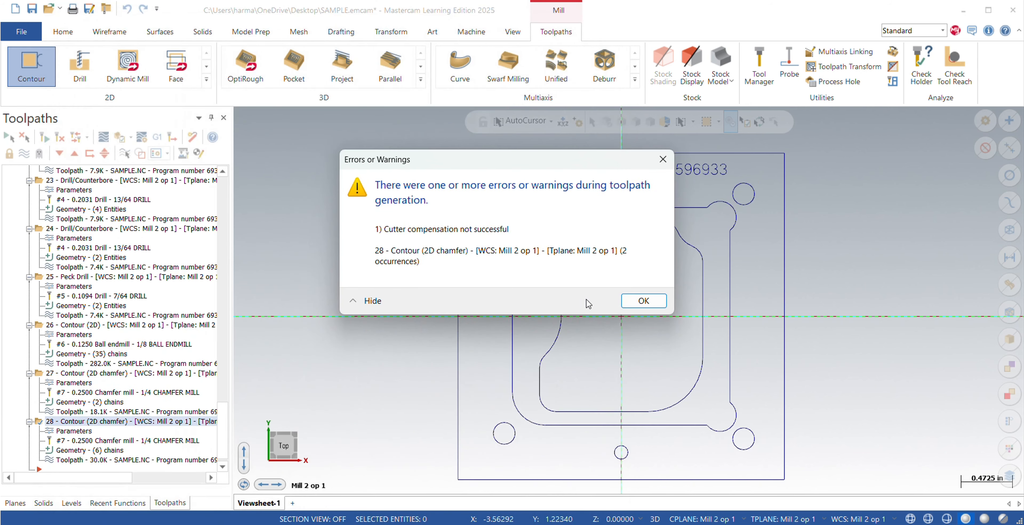
click(644, 301)
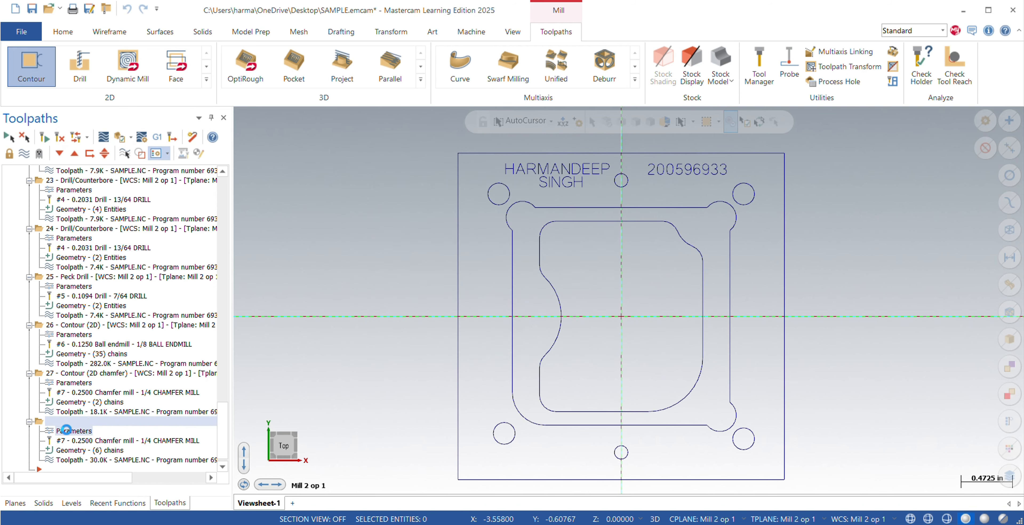
Reopen the hole chamfer's parameters and review its chamfer offsets and linking heights.
click(157, 382)
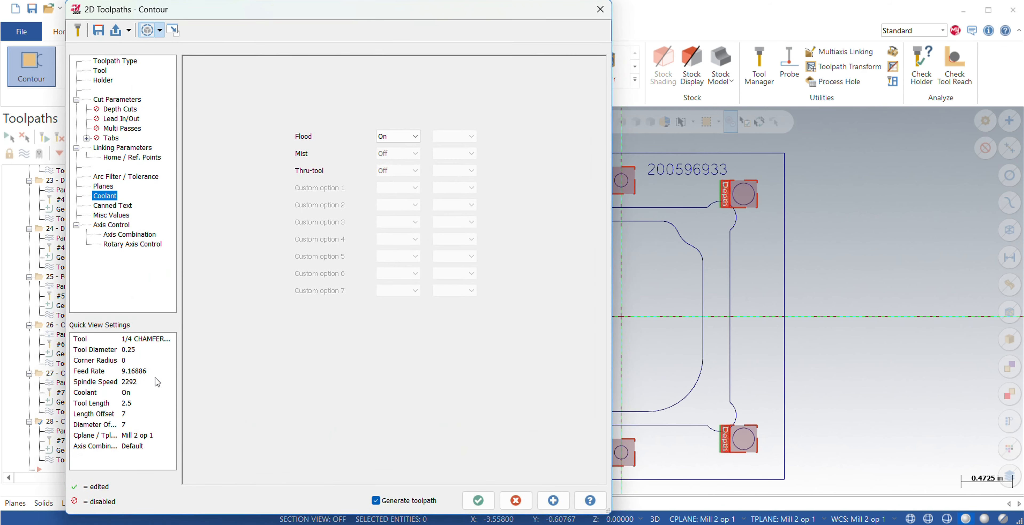
click(117, 99)
click(552, 217)
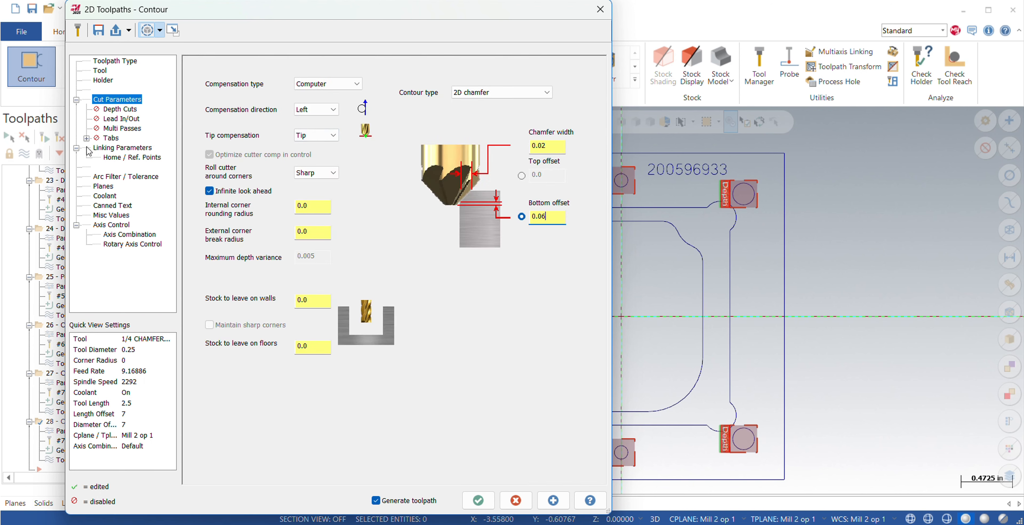
click(125, 147)
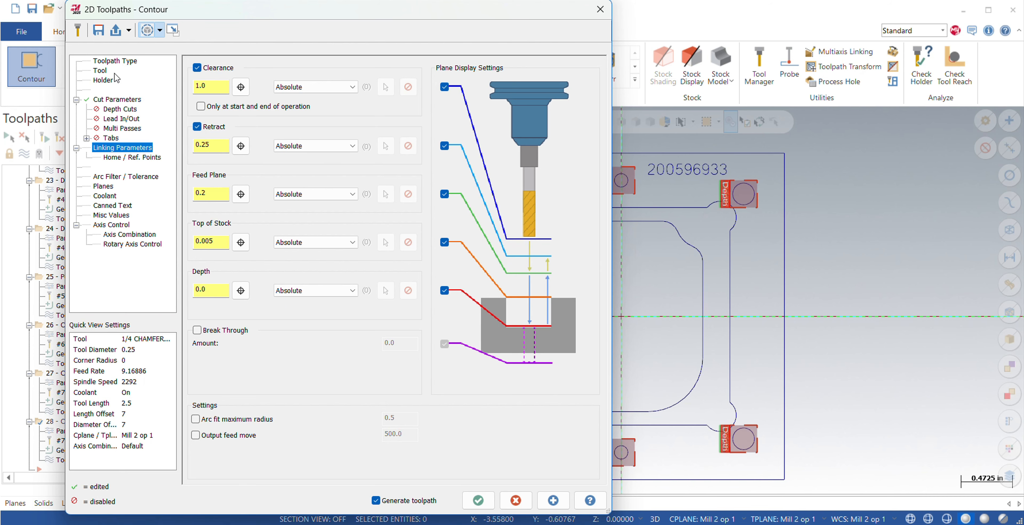
Set the 1/4 chamfer mill's tip diameter to 0 and update the assembly in all operations that use it.
click(105, 73)
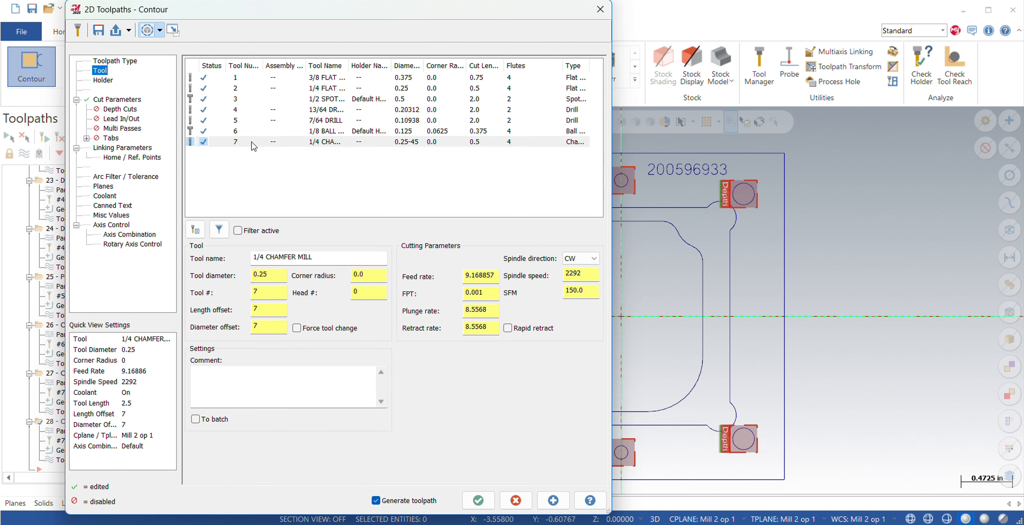
double_click(268, 142)
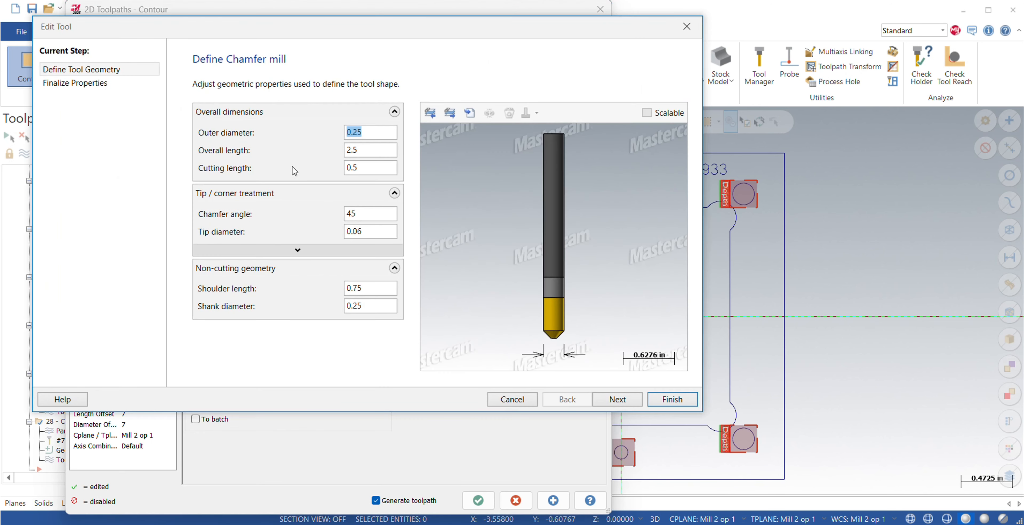
click(380, 237)
key(BackSpace)
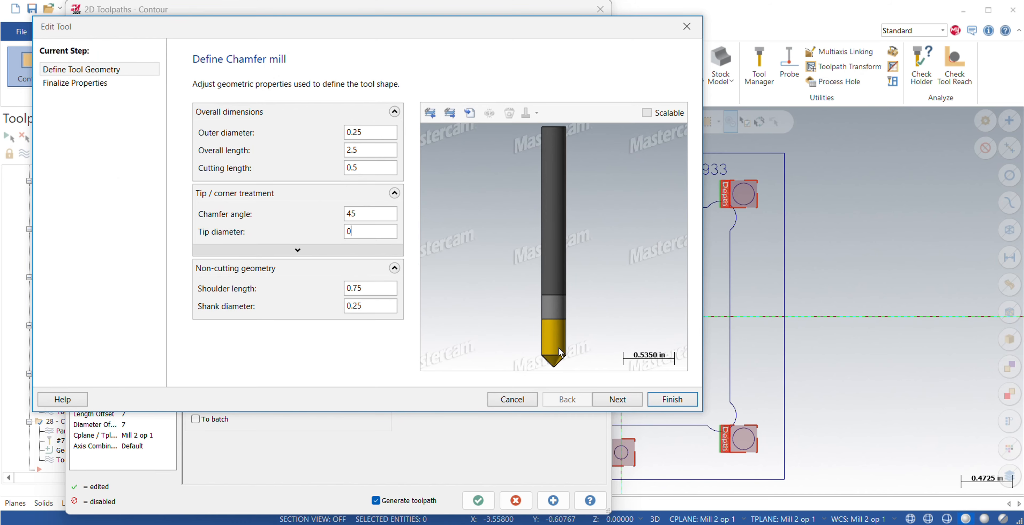
click(677, 401)
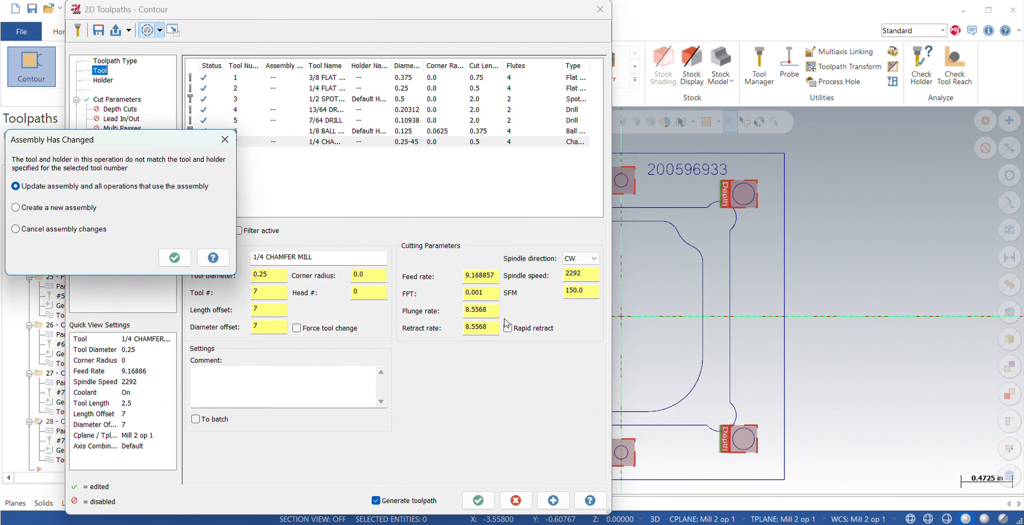
click(175, 258)
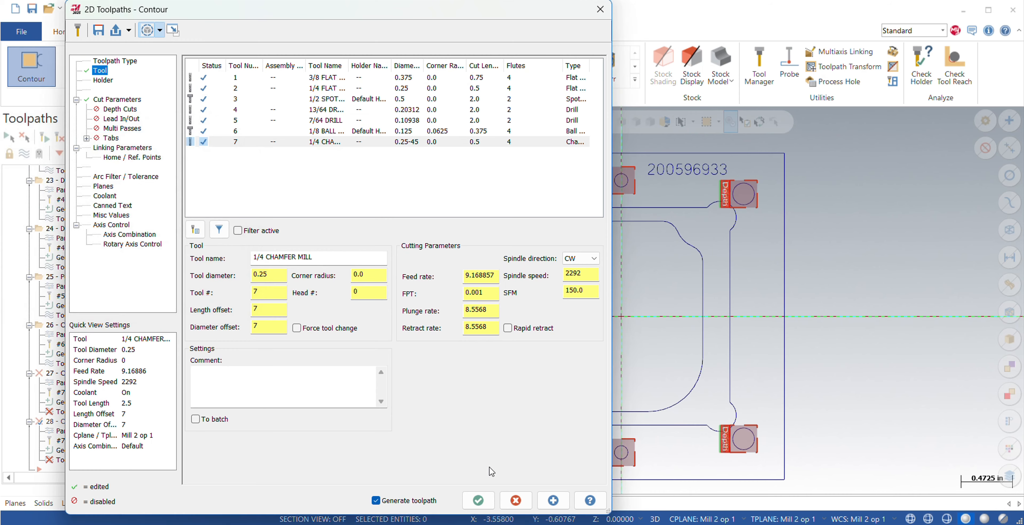
Accept the contour parameters and regenerate both invalid 2D chamfer operations.
click(478, 501)
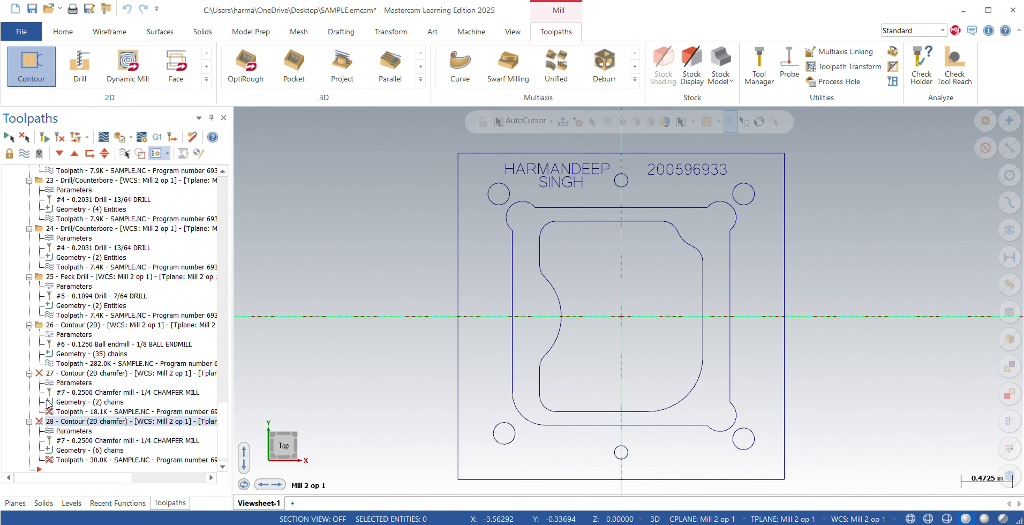
click(81, 139)
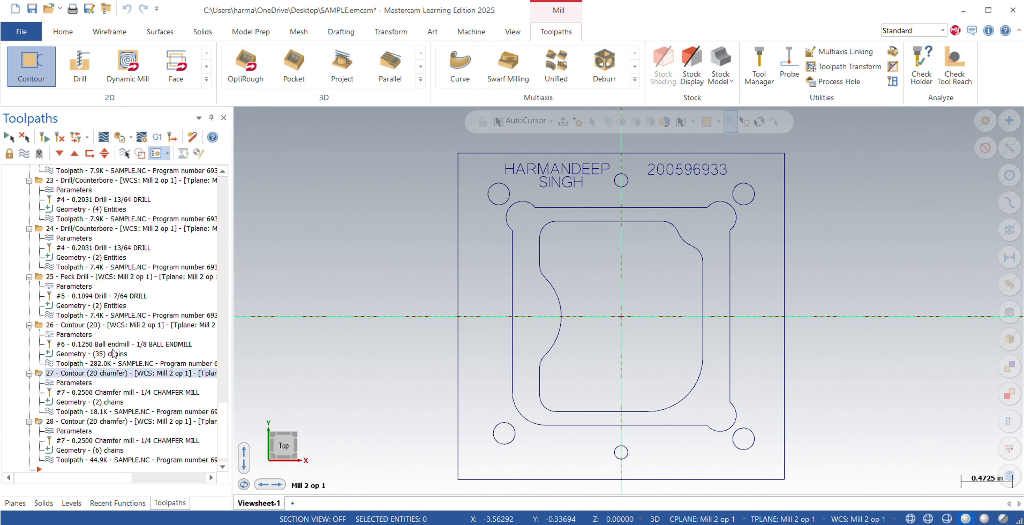
scroll(113, 353, down, 1)
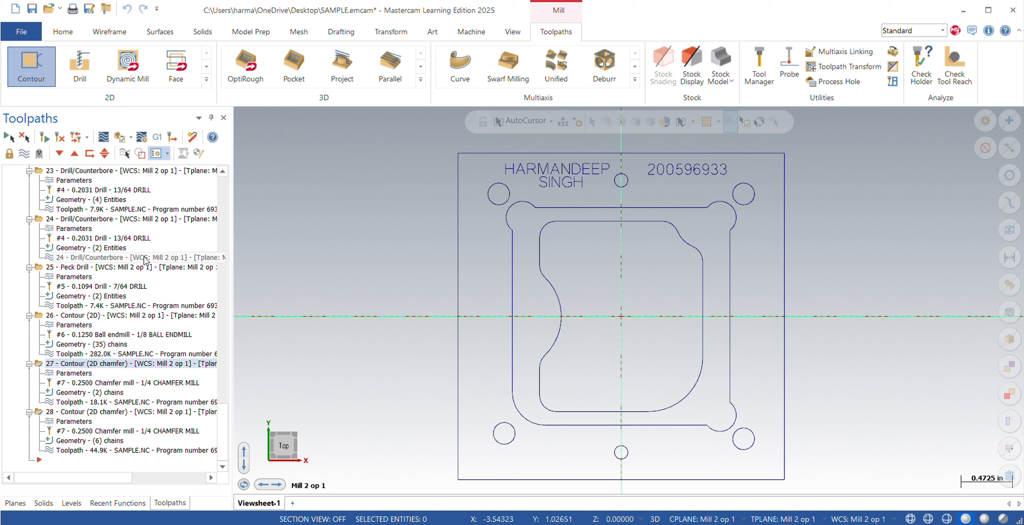
scroll(67, 353, up, 15)
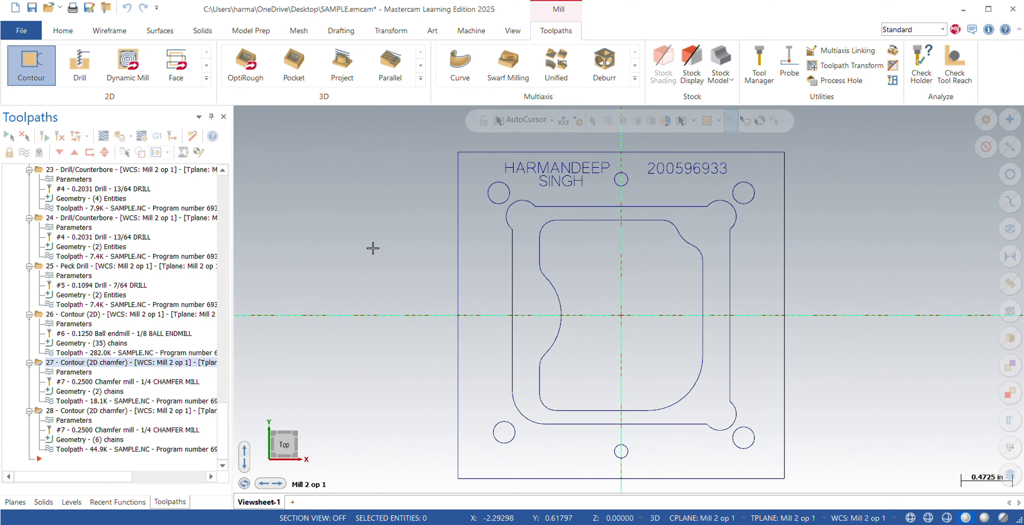
Create a new plane with the Bottom orientation relative to the current Mill 2 op 1 WCS.
click(15, 501)
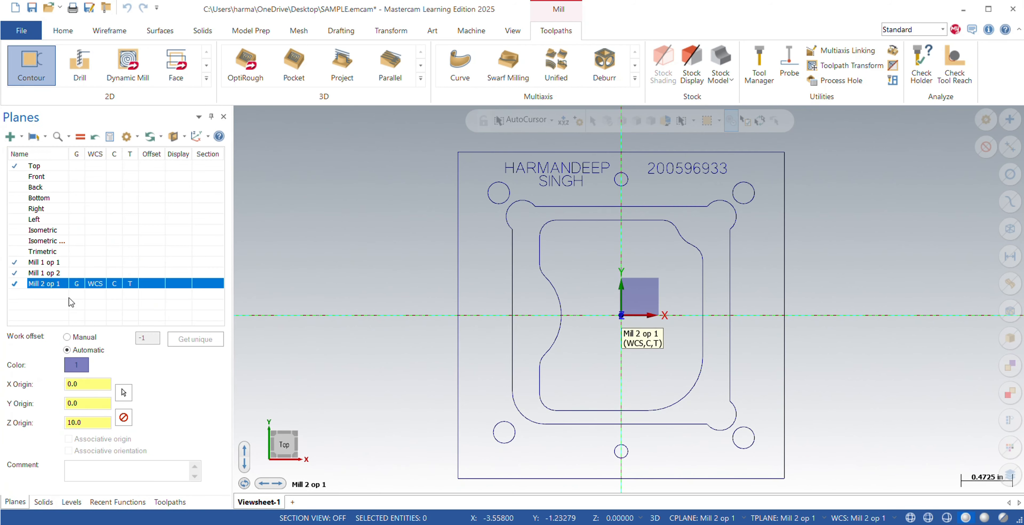
mouse_move(565, 306)
middle_down()
mouse_move(594, 298)
mouse_move(569, 278)
mouse_move(576, 288)
mouse_move(510, 290)
middle_up()
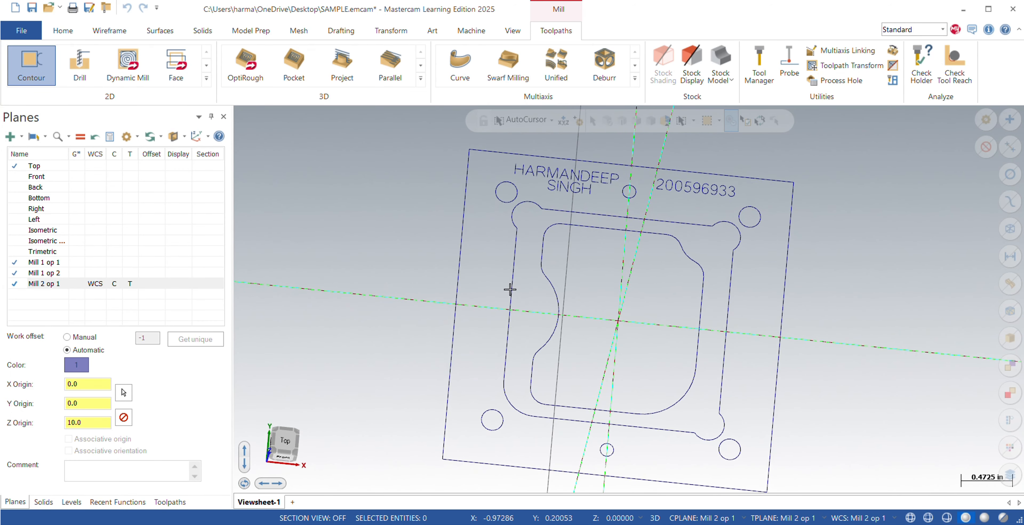
click(12, 139)
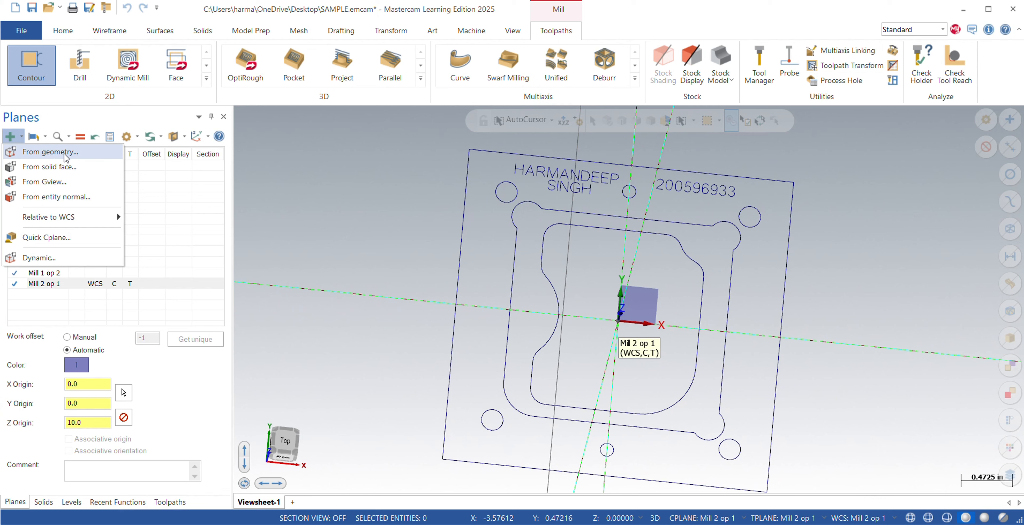
mouse_move(99, 217)
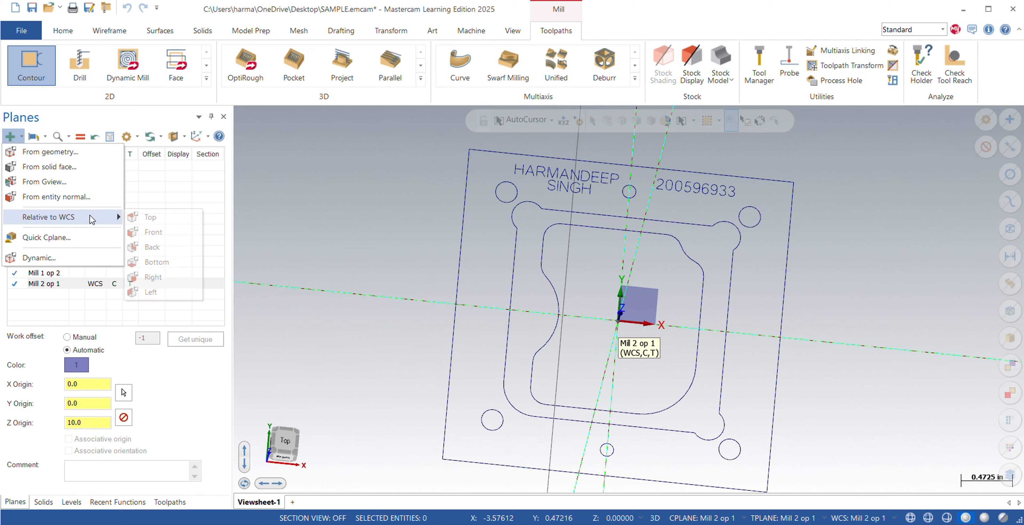
click(151, 262)
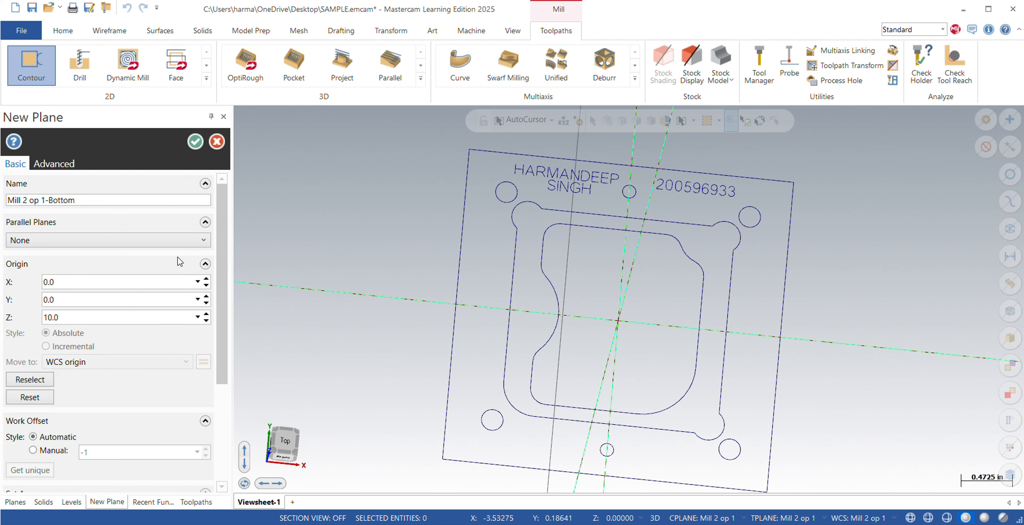
click(66, 316)
click(78, 318)
click(195, 141)
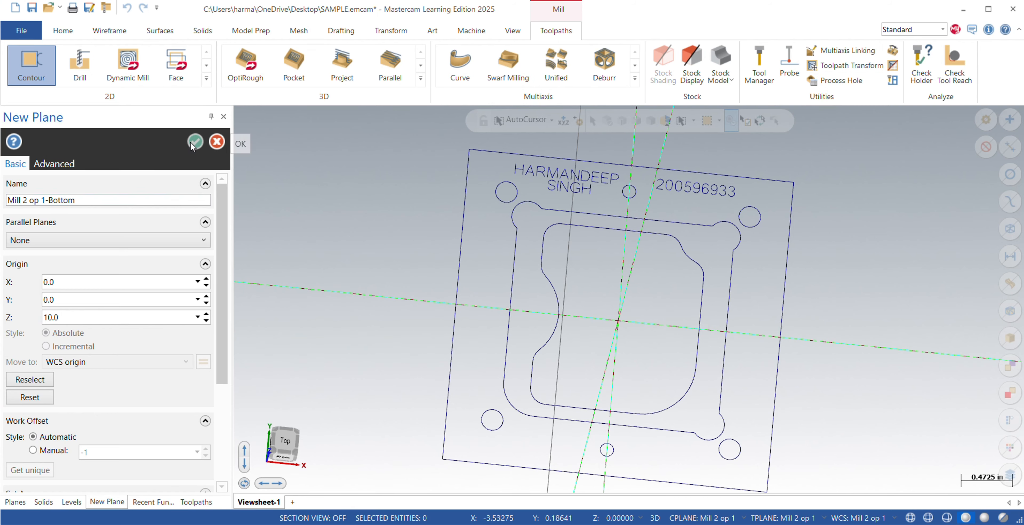
Rename the new bottom plane as Mill 2 op 2 and make it the active view, WCS, construction and tool plane.
click(52, 295)
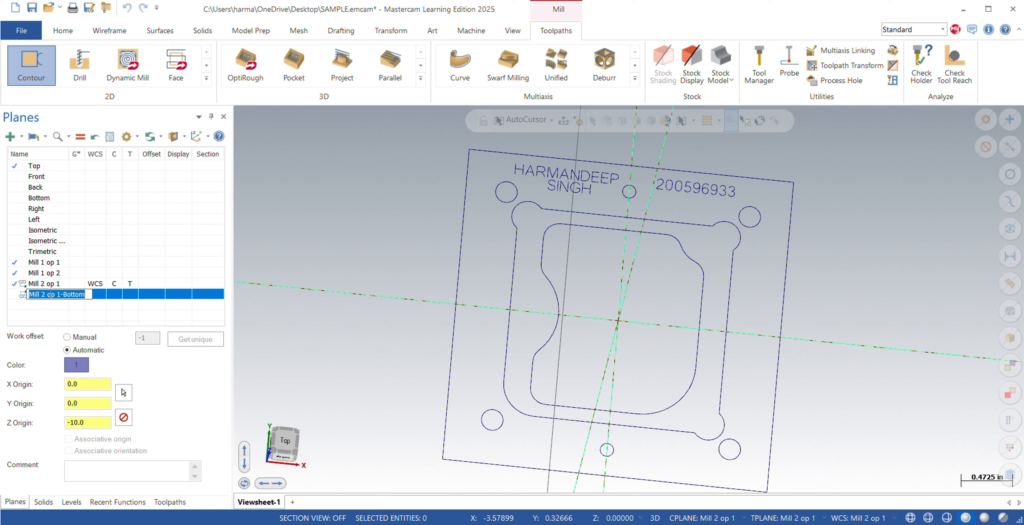
drag(92, 294, 58, 296)
text(2)
key(Return)
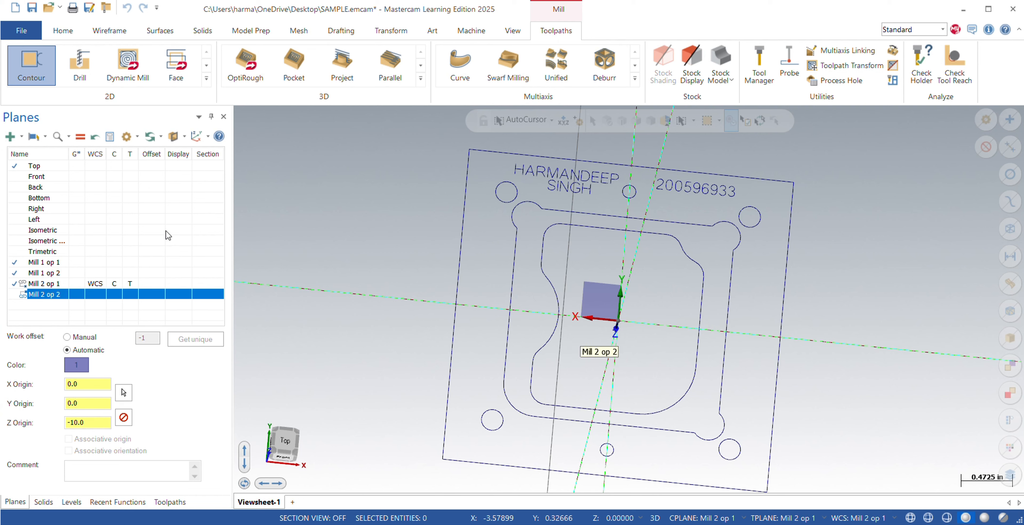
right_click(48, 284)
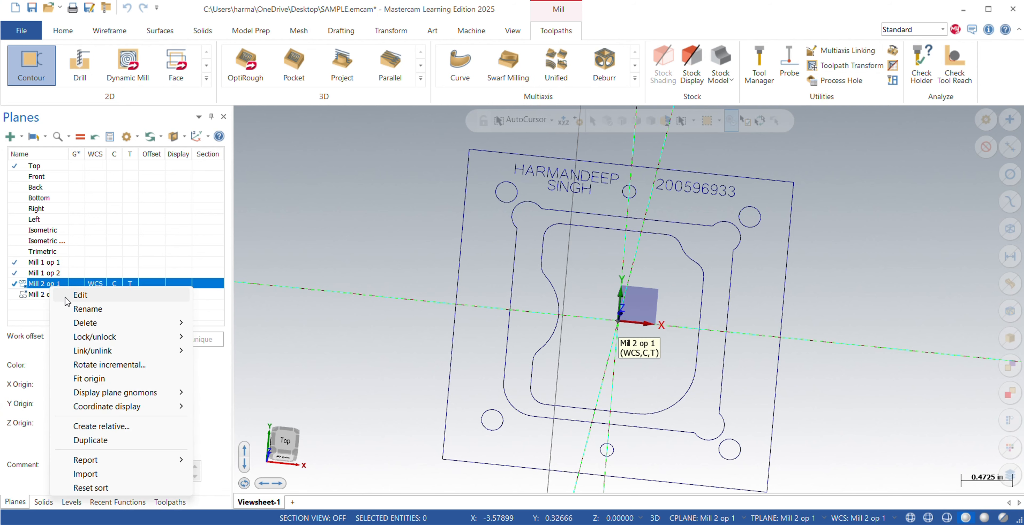
click(230, 378)
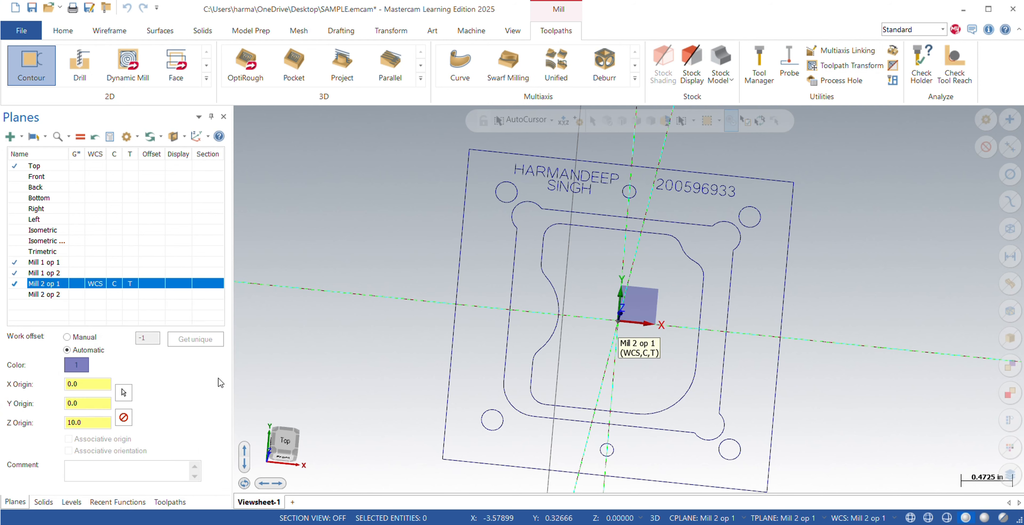
double_click(81, 295)
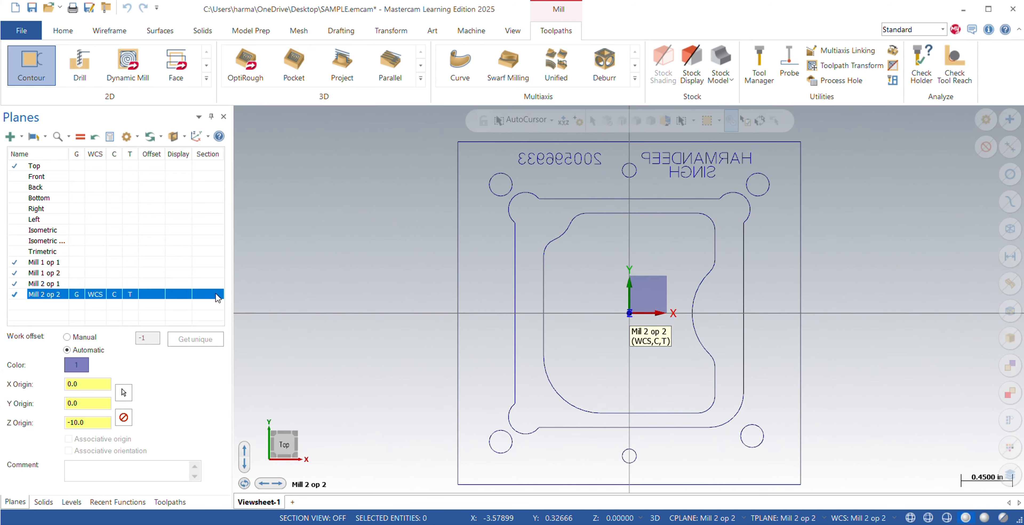
Edit the Mill 2 op 2 plane to set its Z origin to 9.625, and align the view to that plane.
middle_drag(578, 307, 585, 286)
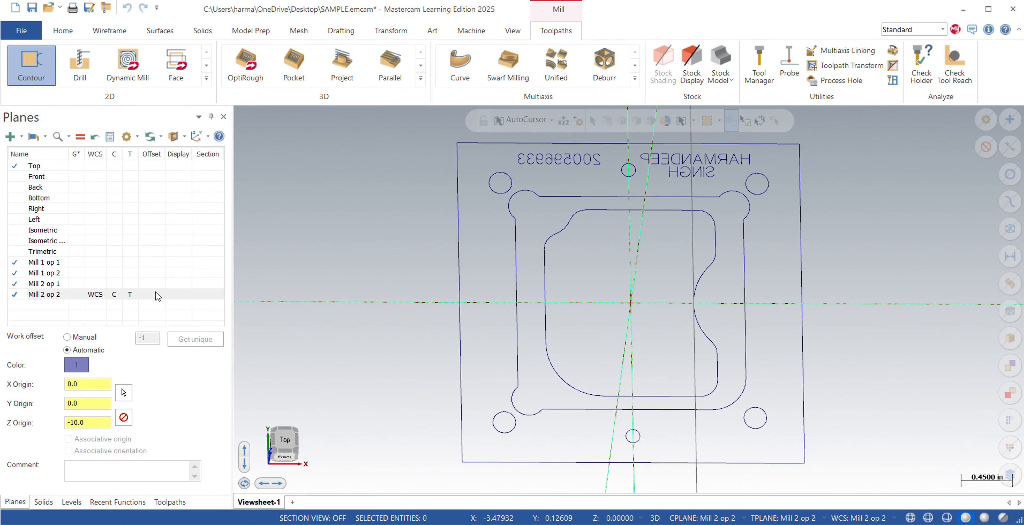
right_click(53, 297)
click(57, 303)
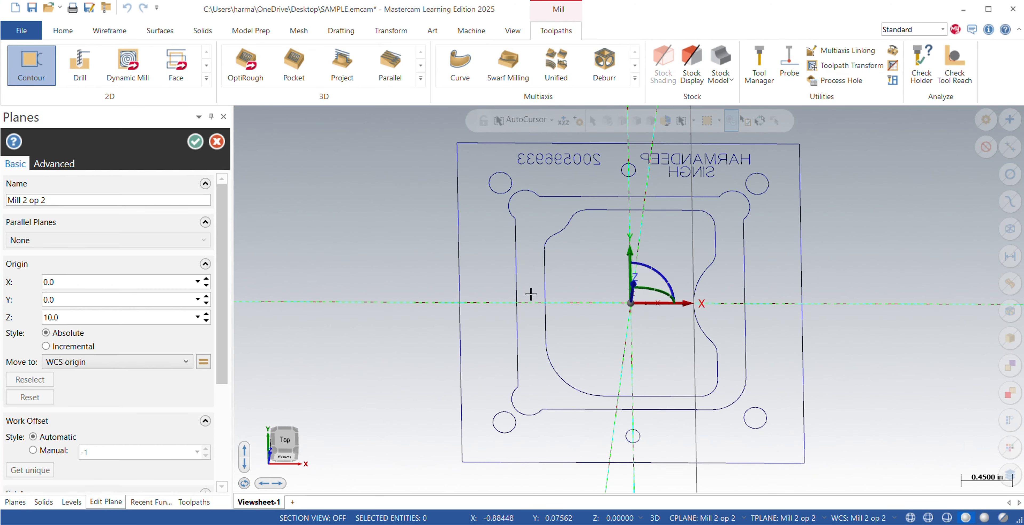
double_click(75, 317)
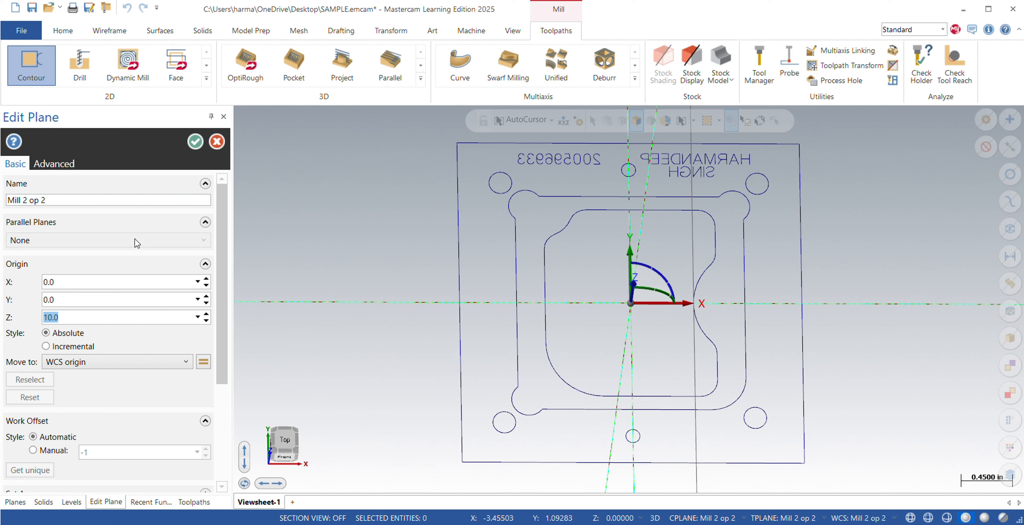
click(81, 321)
key(Return)
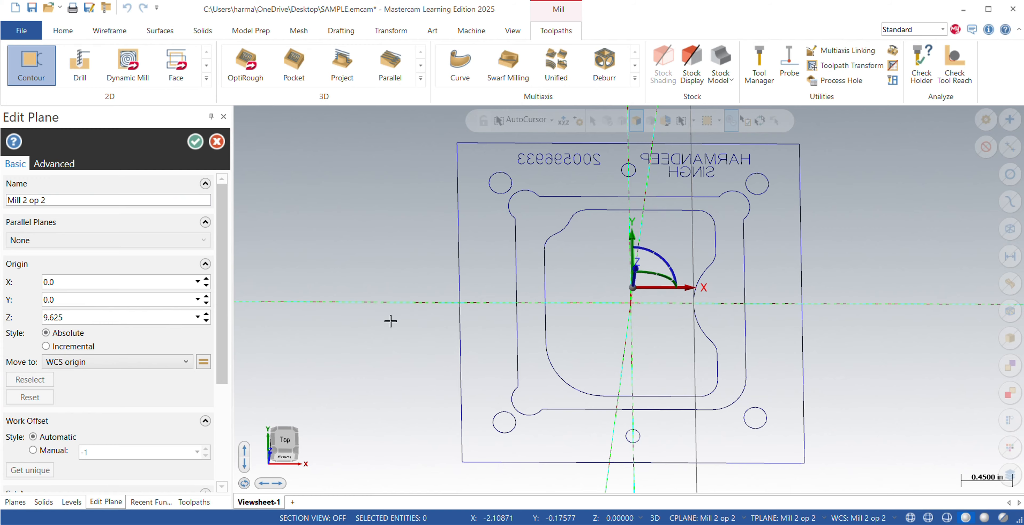
middle_drag(605, 298, 646, 254)
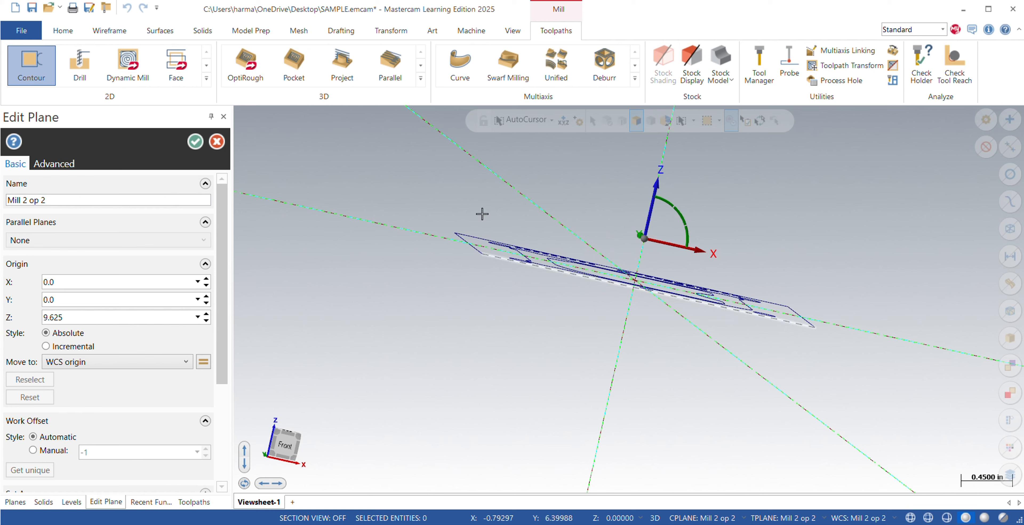
click(195, 141)
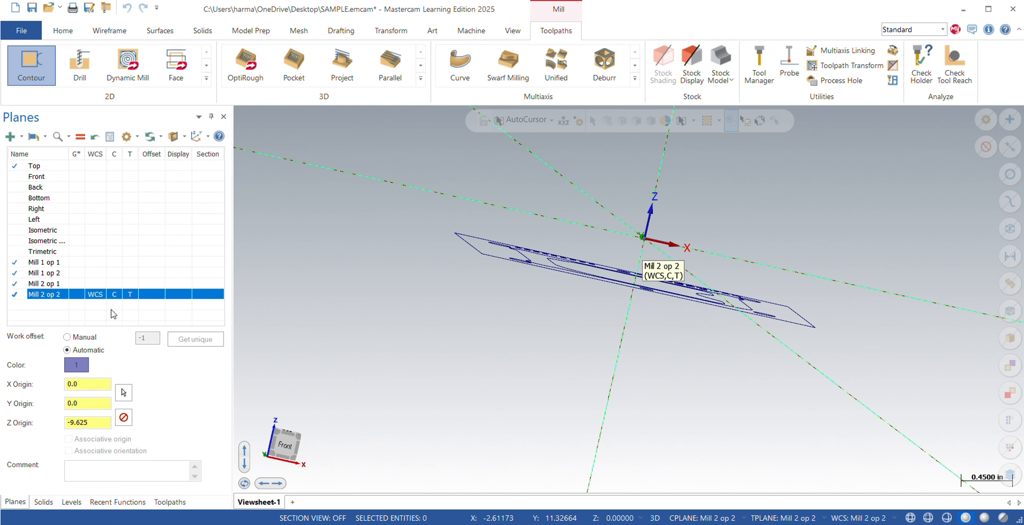
click(77, 294)
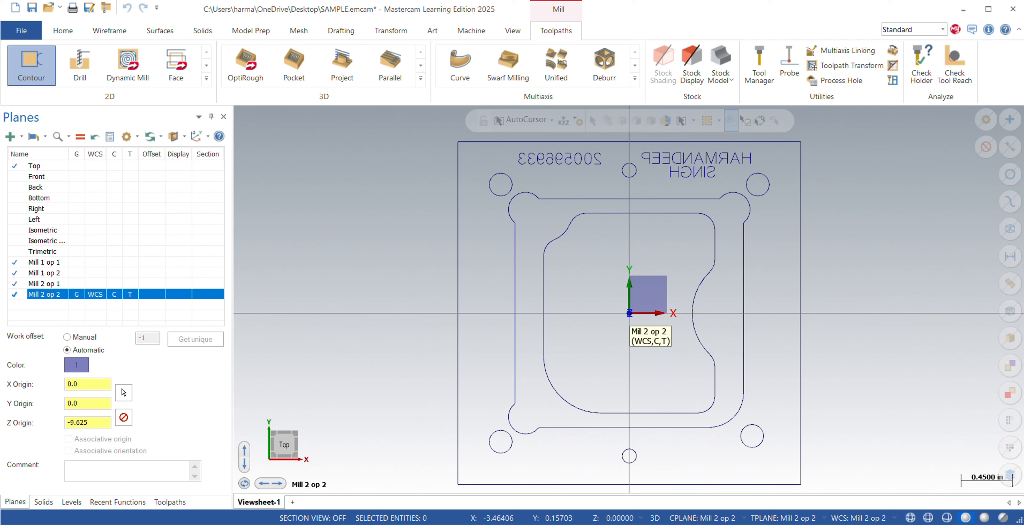
Add a new toolpath group under the MILL 2 machine group.
click(43, 502)
click(71, 502)
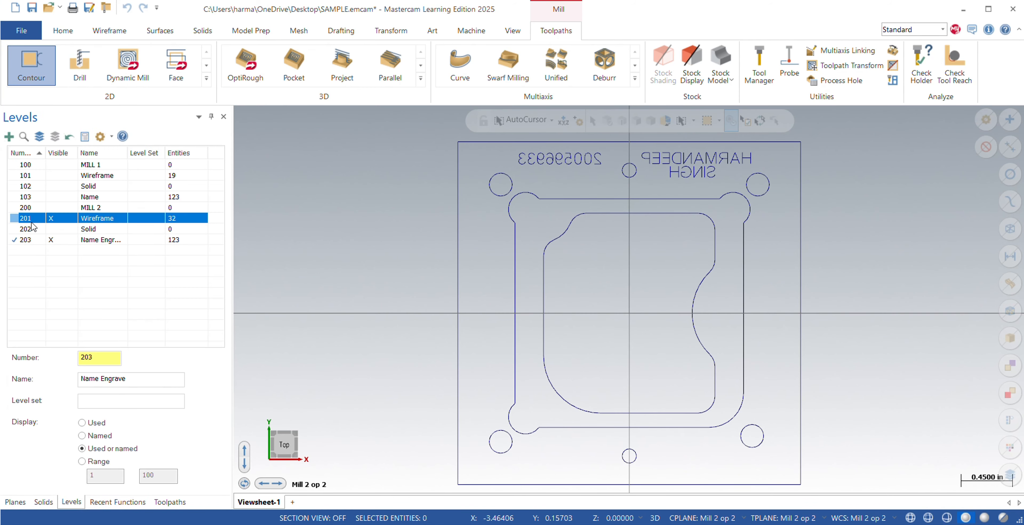
click(170, 502)
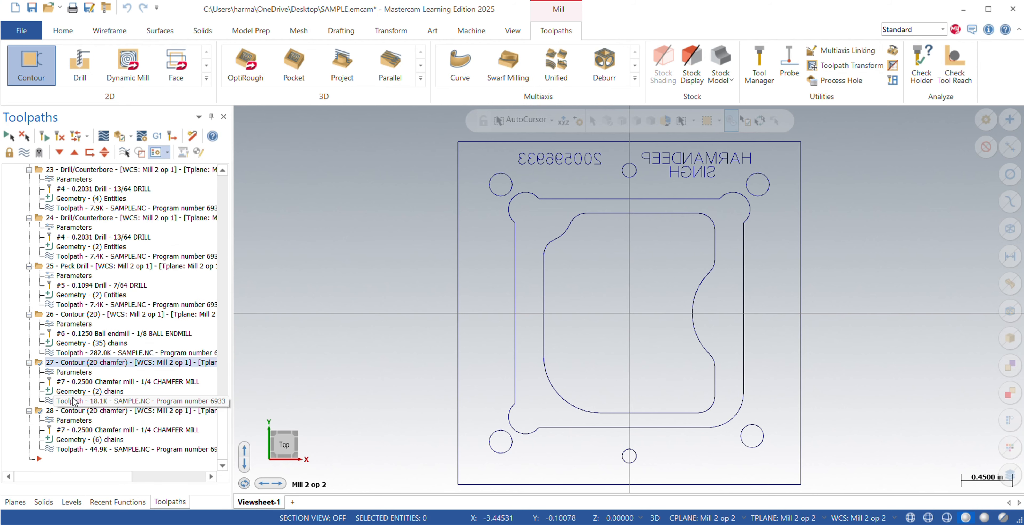
scroll(47, 346, up, 15)
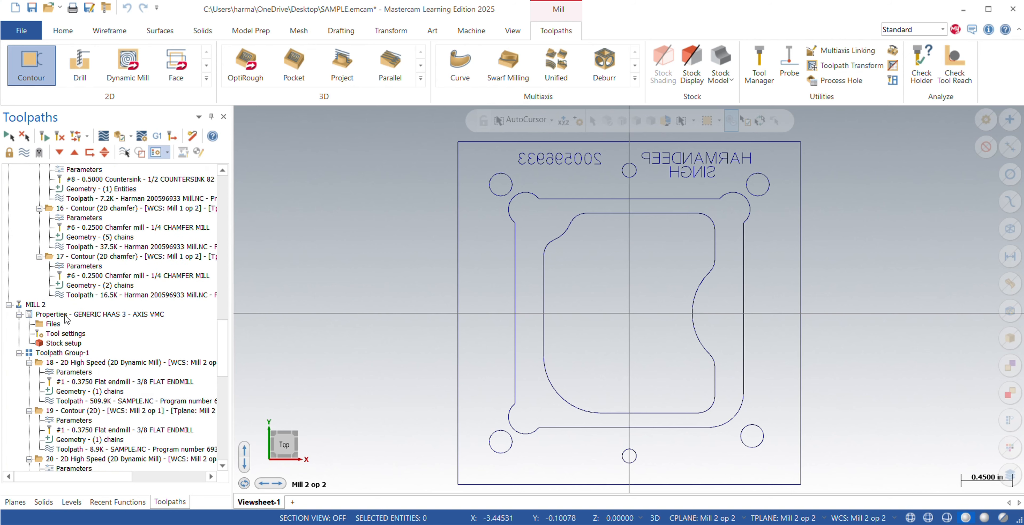
right_click(68, 316)
click(40, 305)
click(61, 353)
right_click(60, 353)
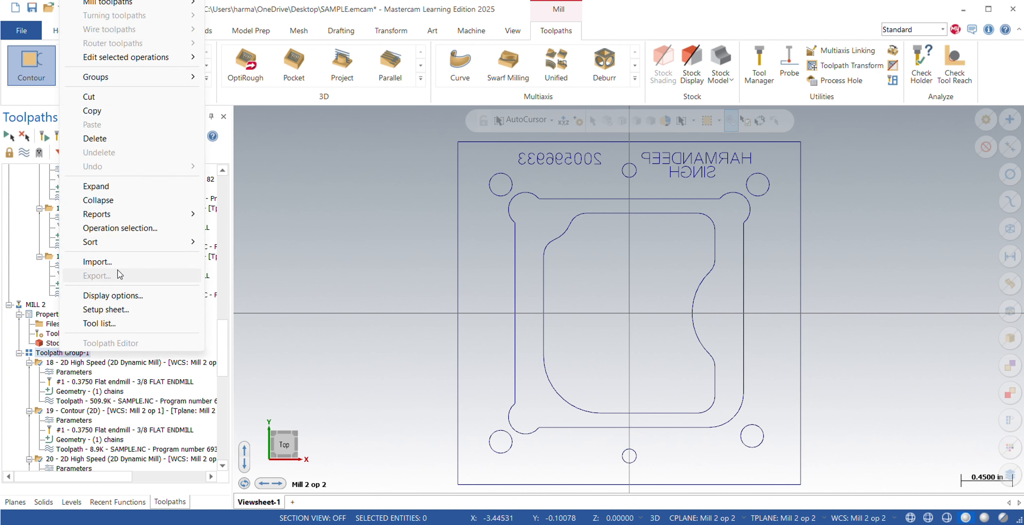
mouse_move(120, 77)
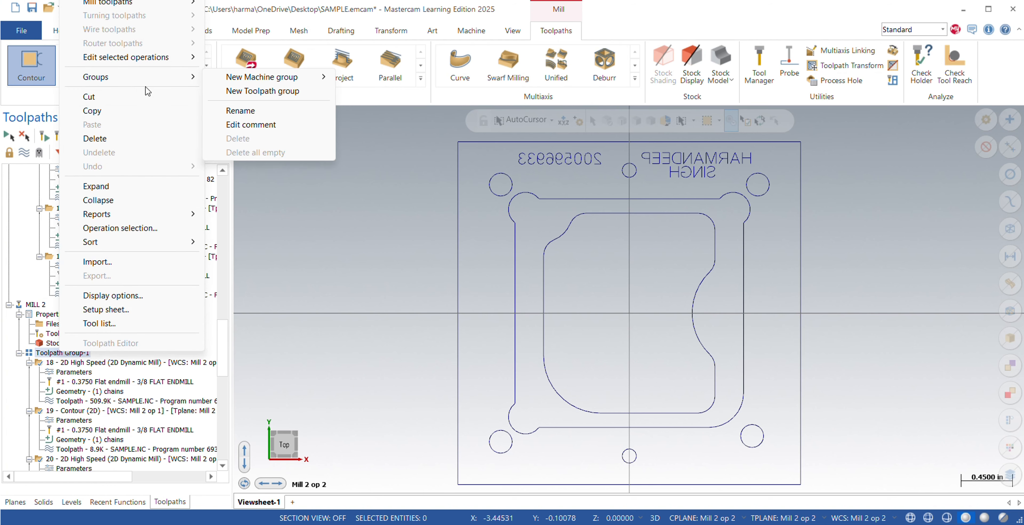
click(242, 92)
click(94, 467)
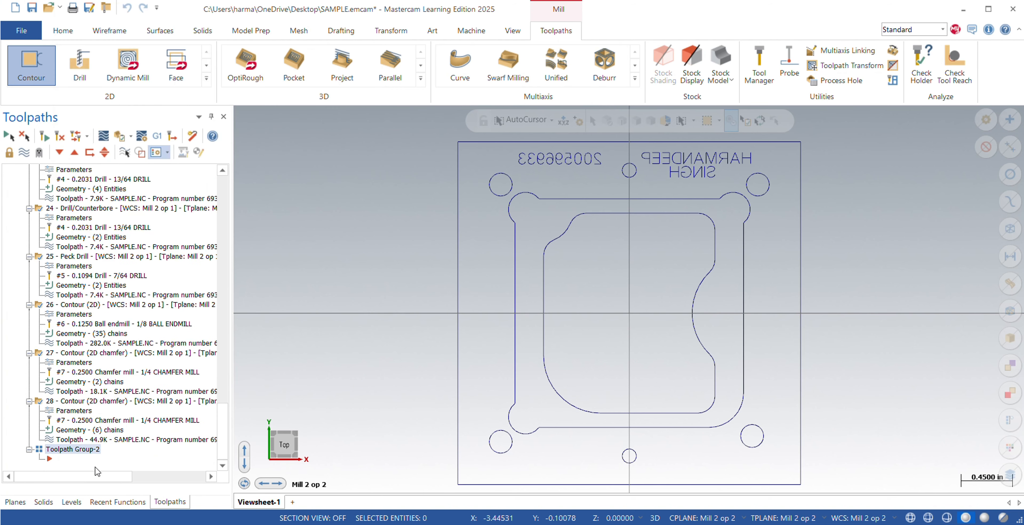
Rename the new toolpath group as "second clamping".
click(90, 450)
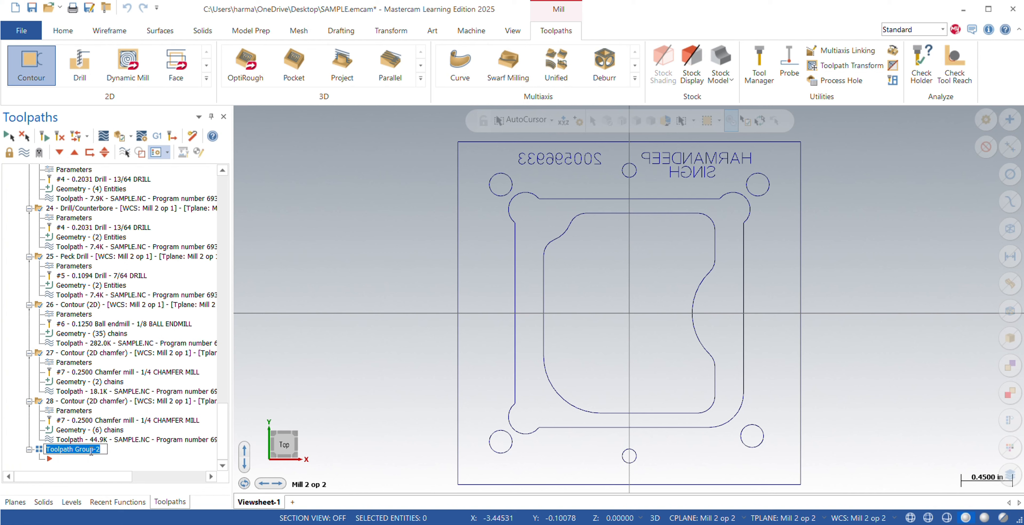
key(BackSpace)
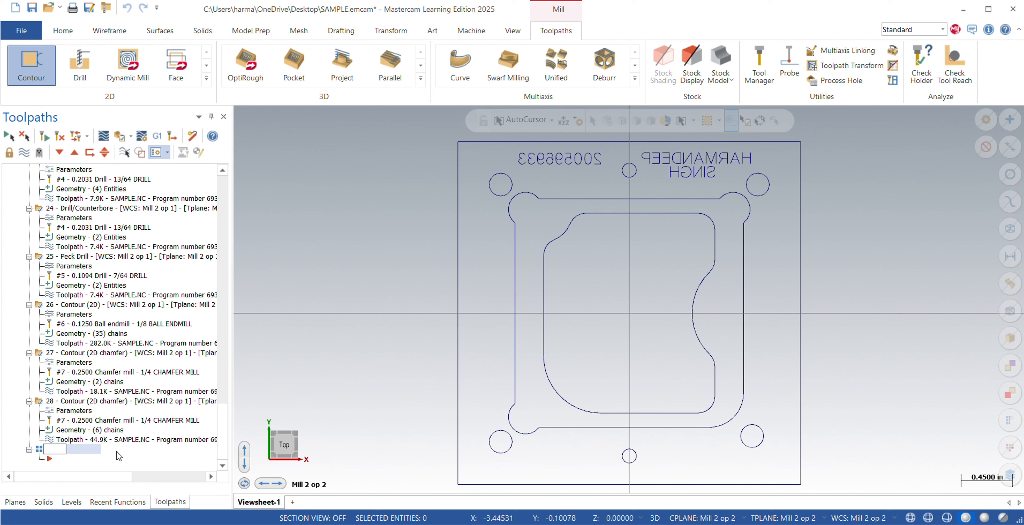
text(second clamping)
key(Return)
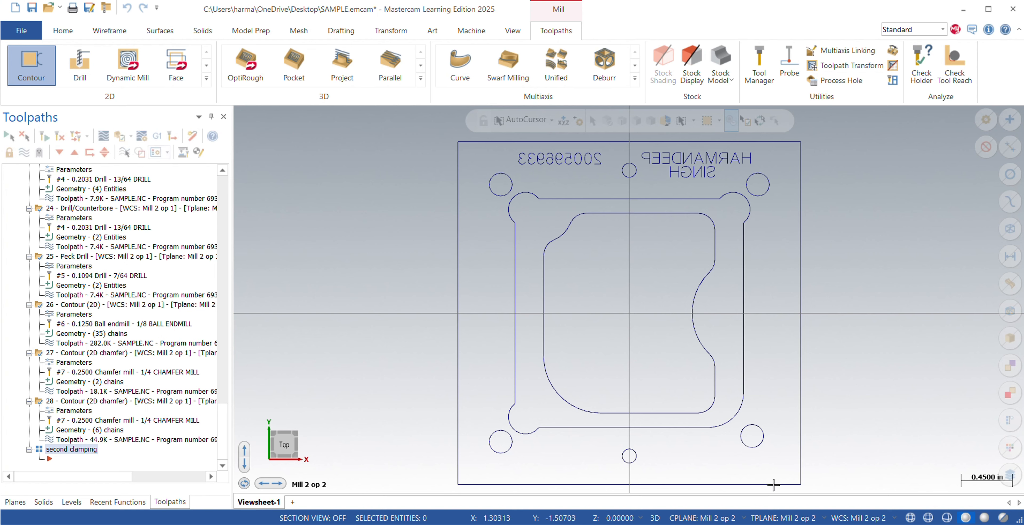
Start a Dynamic Mill toolpath with the From outside strategy and chain the part's outer rectangle as the machining region.
click(131, 66)
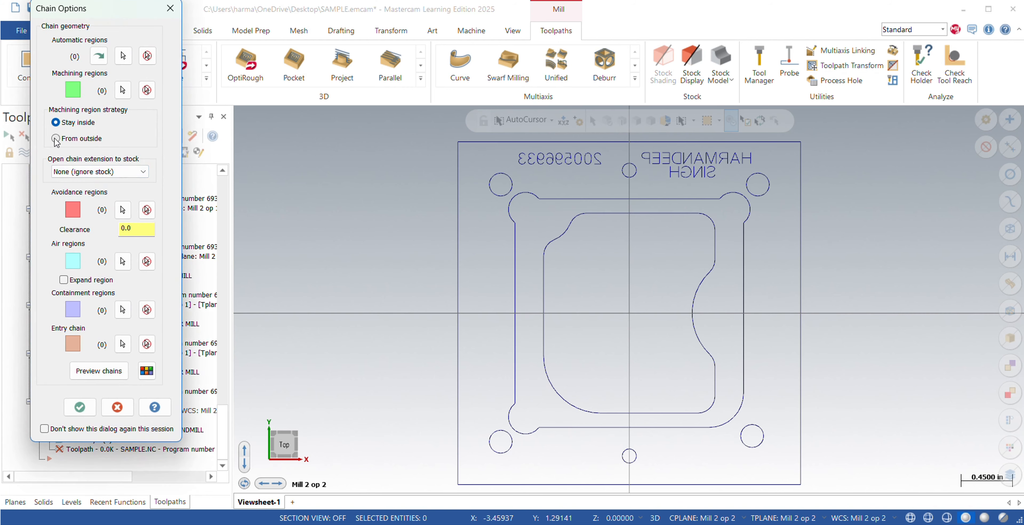
click(56, 139)
click(122, 90)
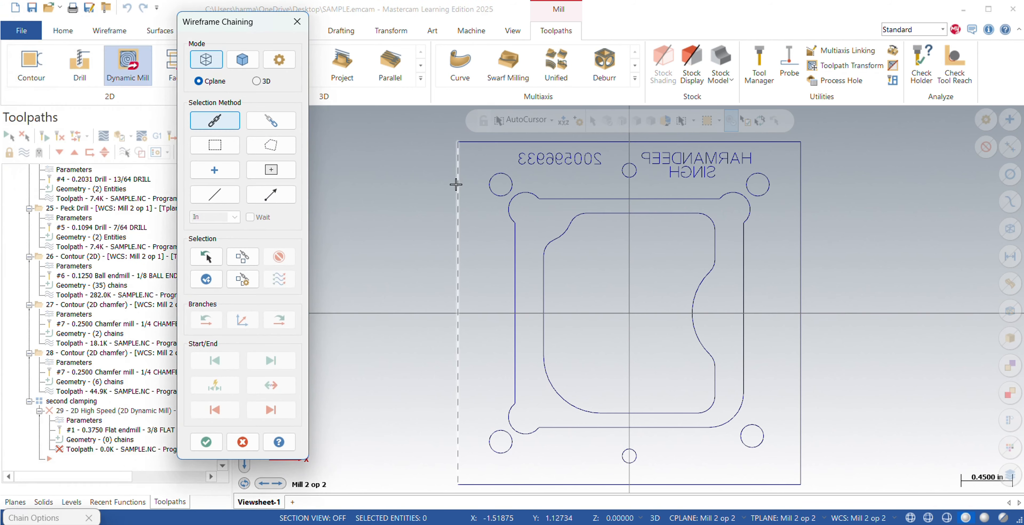
click(456, 184)
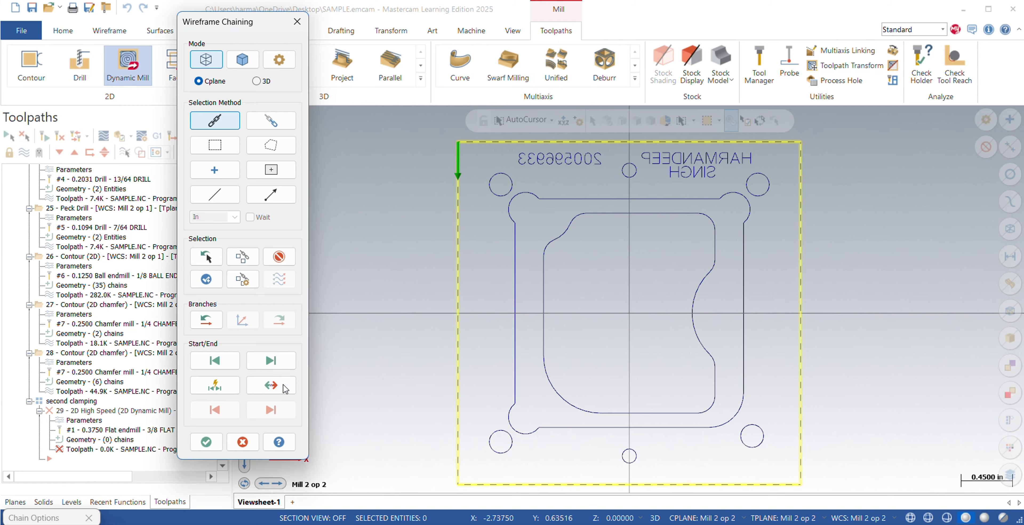
click(206, 441)
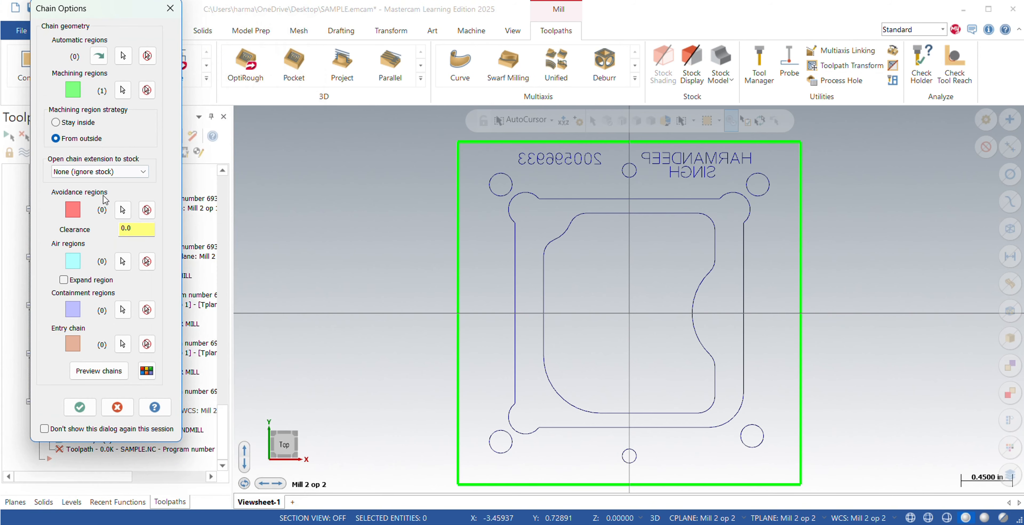
click(80, 406)
Select the 3/8 flat endmill for the Dynamic Mill toolpath and set its SFM to 450.
click(97, 71)
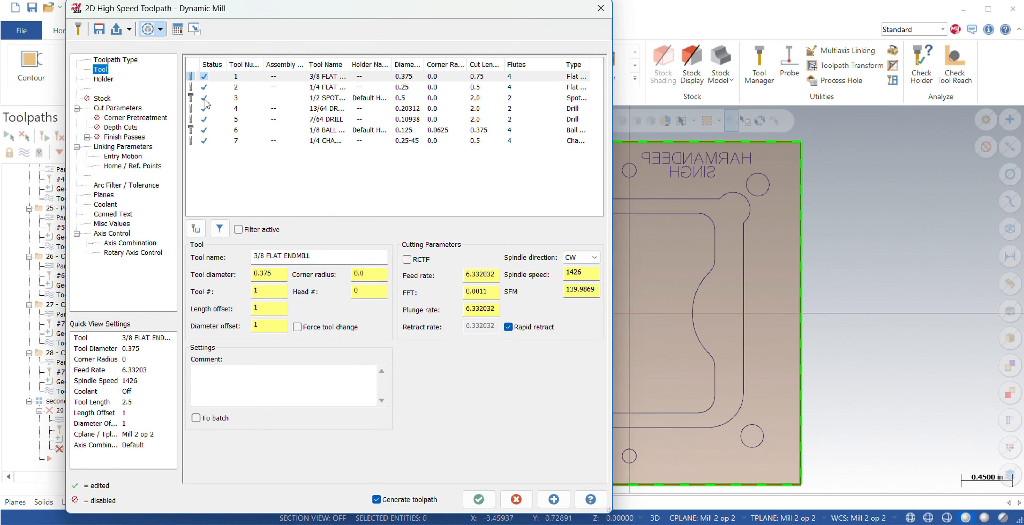
click(333, 78)
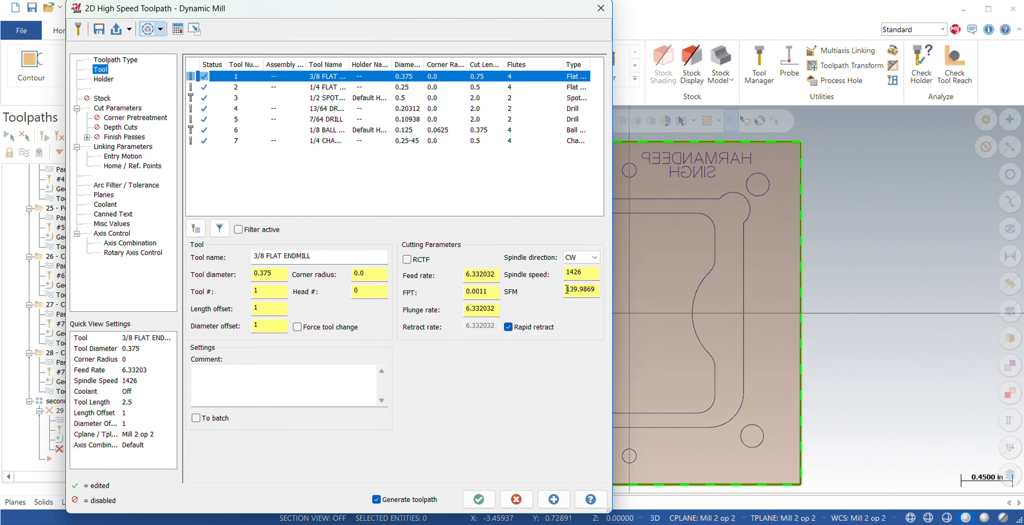
drag(567, 289, 607, 291)
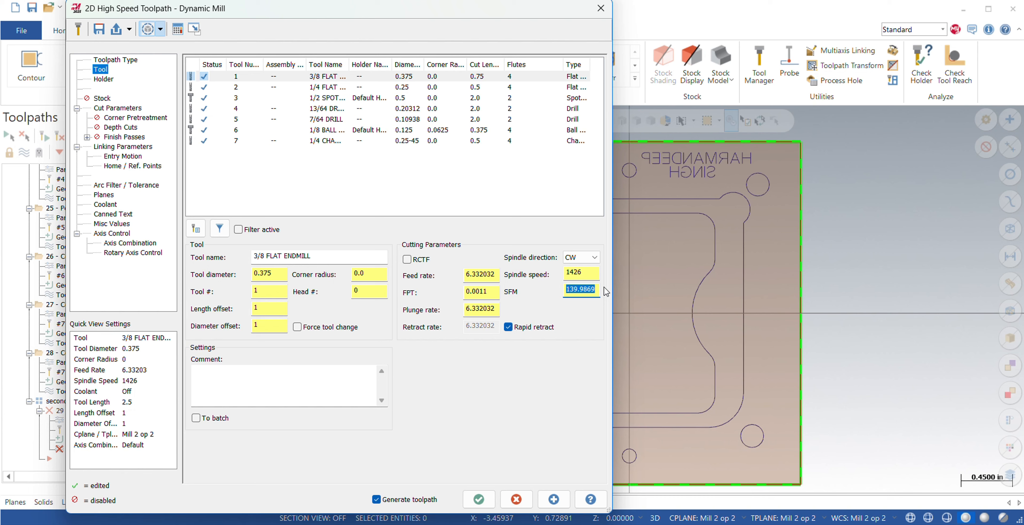
key(BackSpace)
text(450)
key(Return)
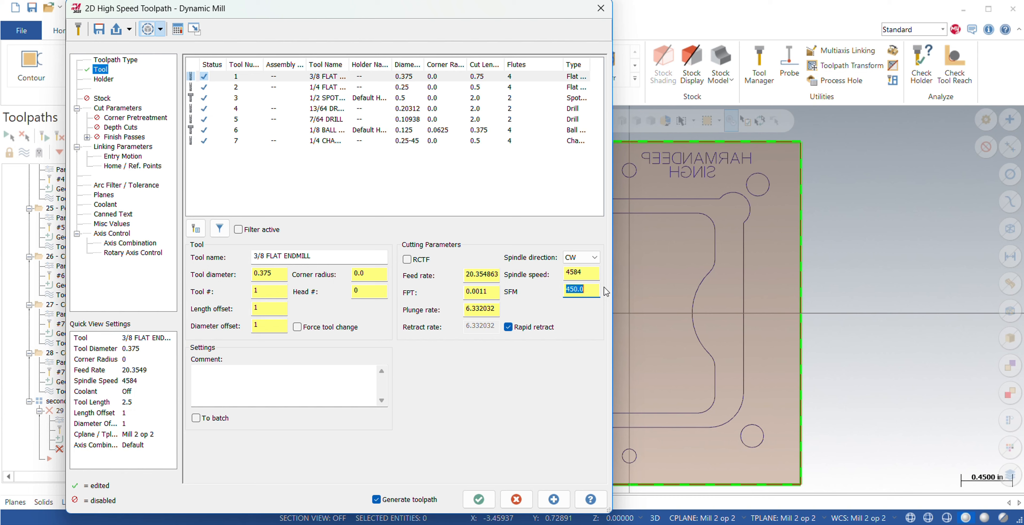
Set the endmill's feed per tooth to 0.002 and enter "facing" as the toolpath comment.
click(495, 291)
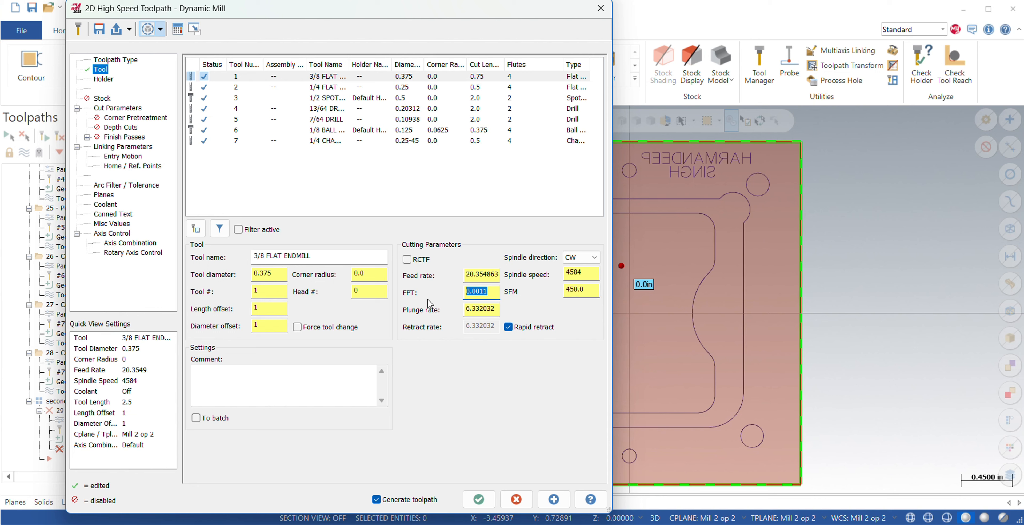
key(BackSpace)
text(.002)
key(Return)
click(236, 385)
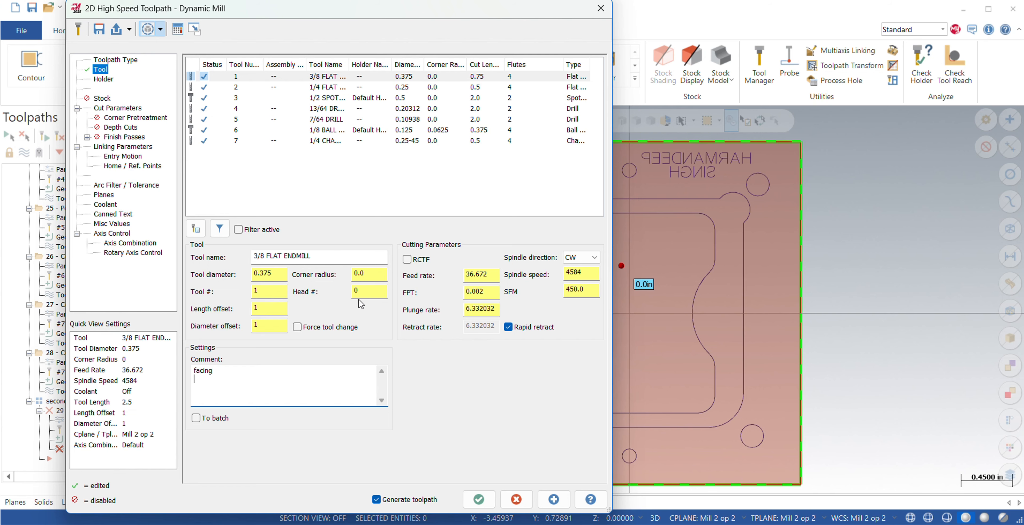
Set the stock to leave on both walls and floors to 0 in the cut parameters.
click(108, 109)
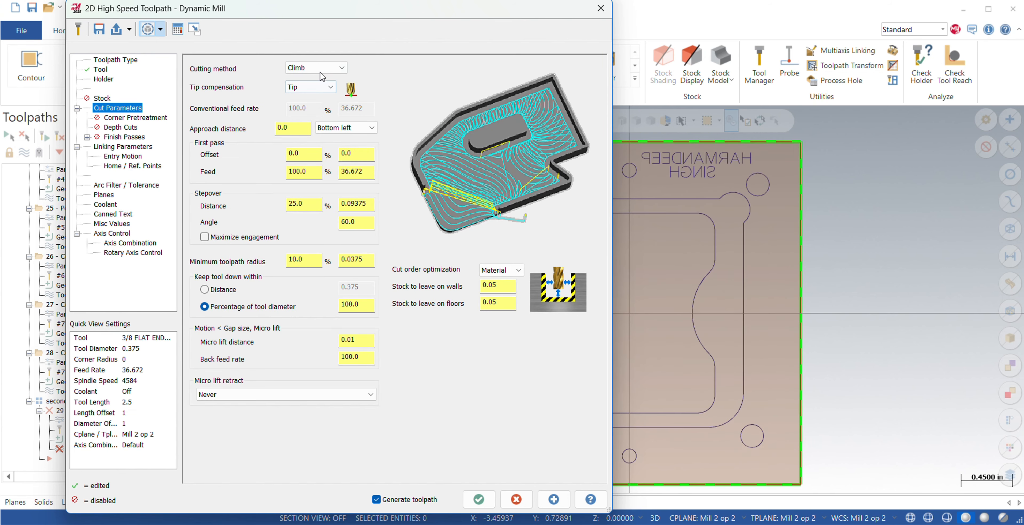
drag(505, 306, 416, 309)
key(BackSpace)
text(0)
key(Return)
click(504, 286)
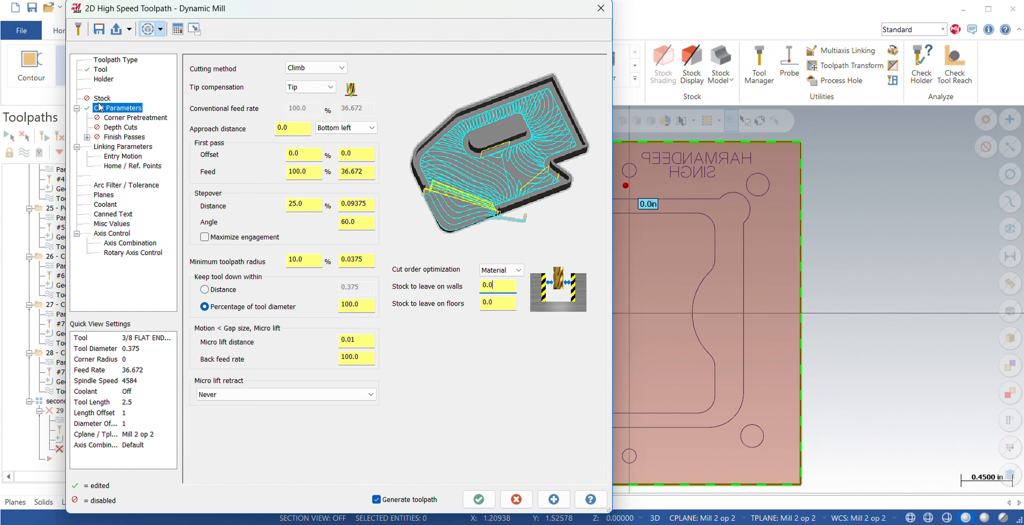
Set the stepover distance to 60% of the tool diameter.
double_click(304, 206)
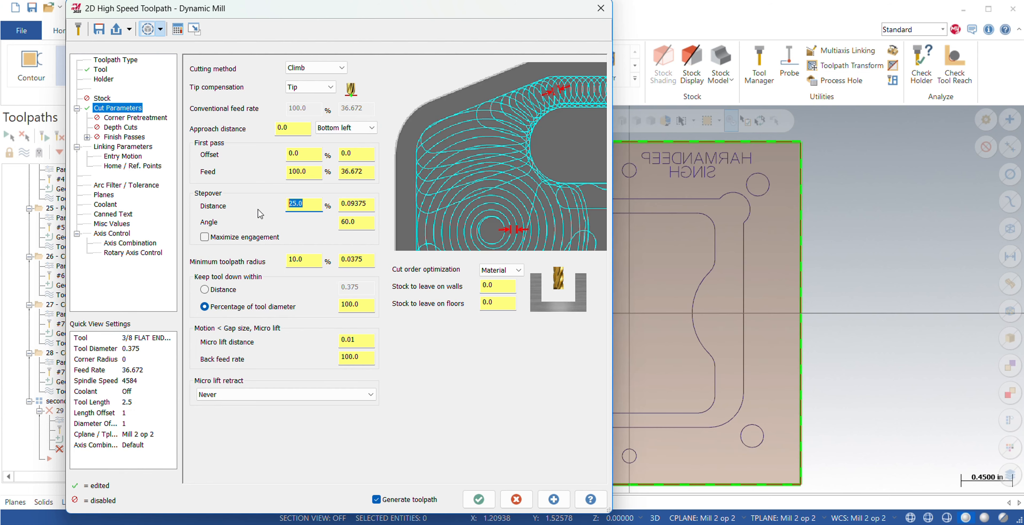
key(BackSpace)
text(60)
key(Return)
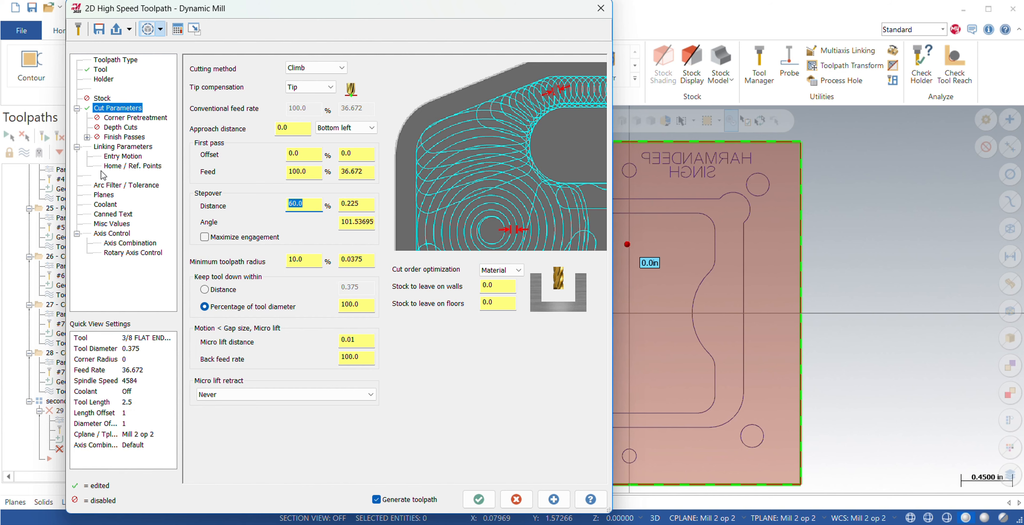
Enable a clearance height of 1.0 and set the feed plane (0.1) and depth (0.0) to absolute in the linking parameters.
click(109, 148)
click(198, 66)
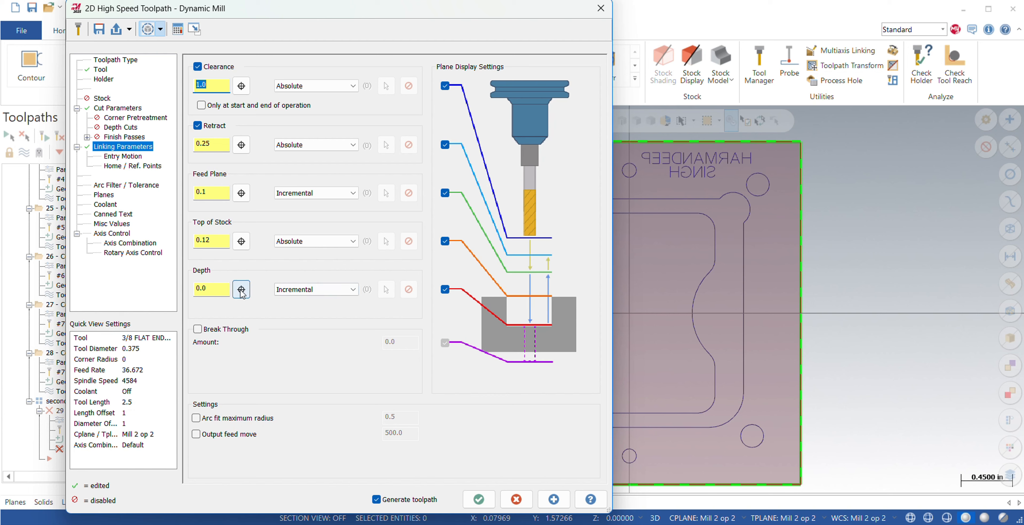
scroll(298, 290, up, 1)
scroll(300, 195, up, 1)
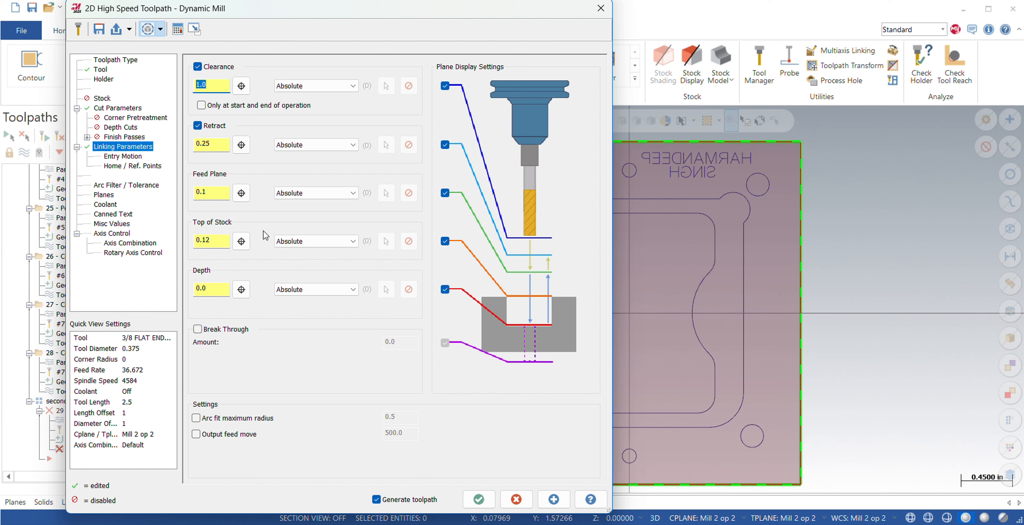
Review the entry motion and planes, turn flood coolant on, and generate the facing toolpath.
click(118, 157)
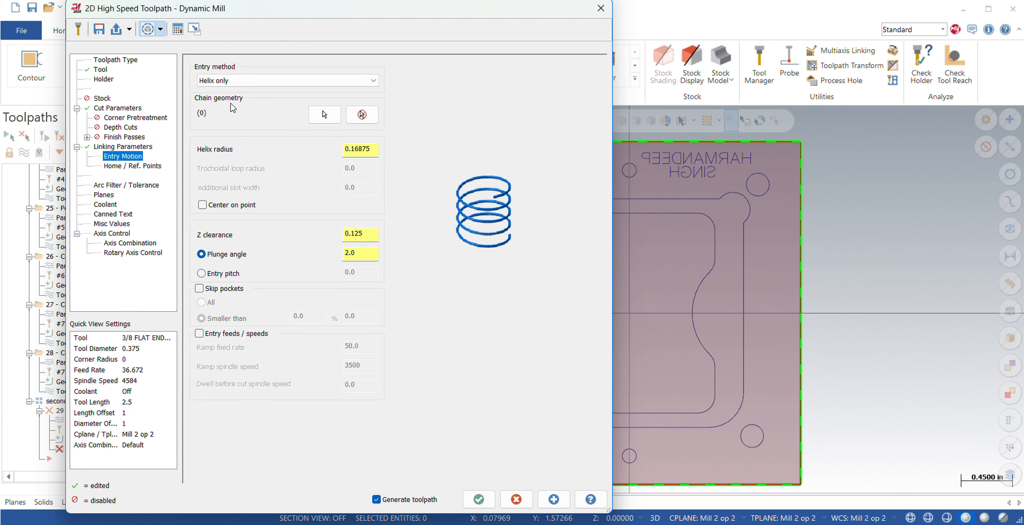
click(120, 187)
click(104, 194)
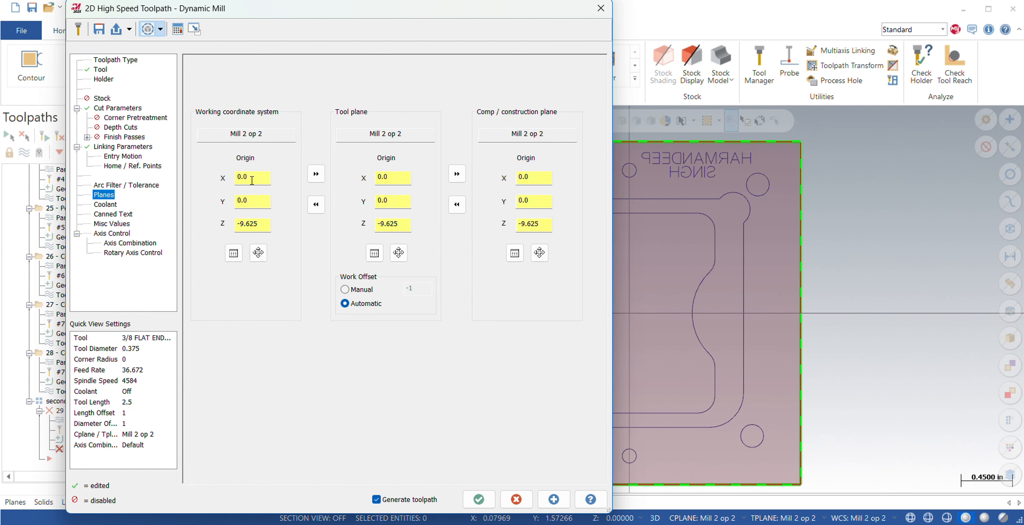
click(106, 205)
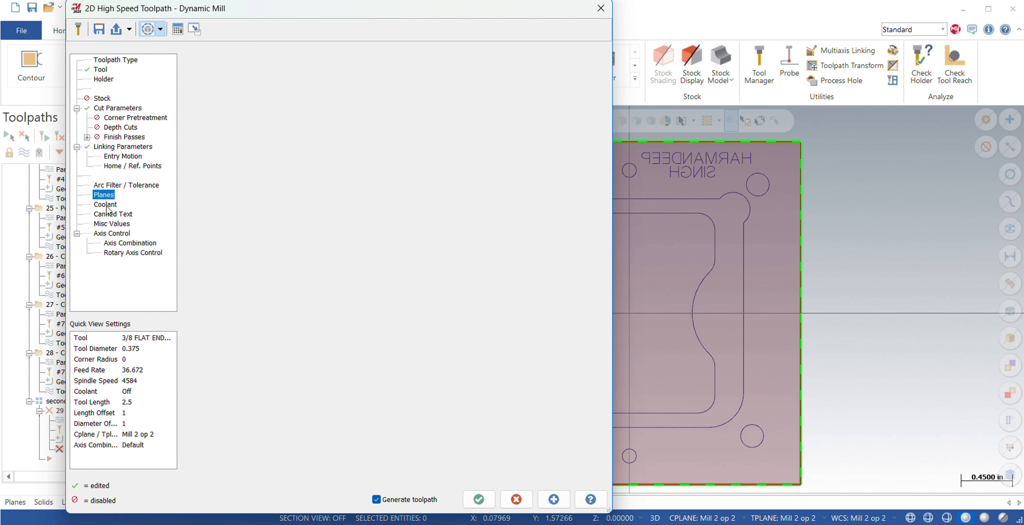
click(380, 139)
click(387, 156)
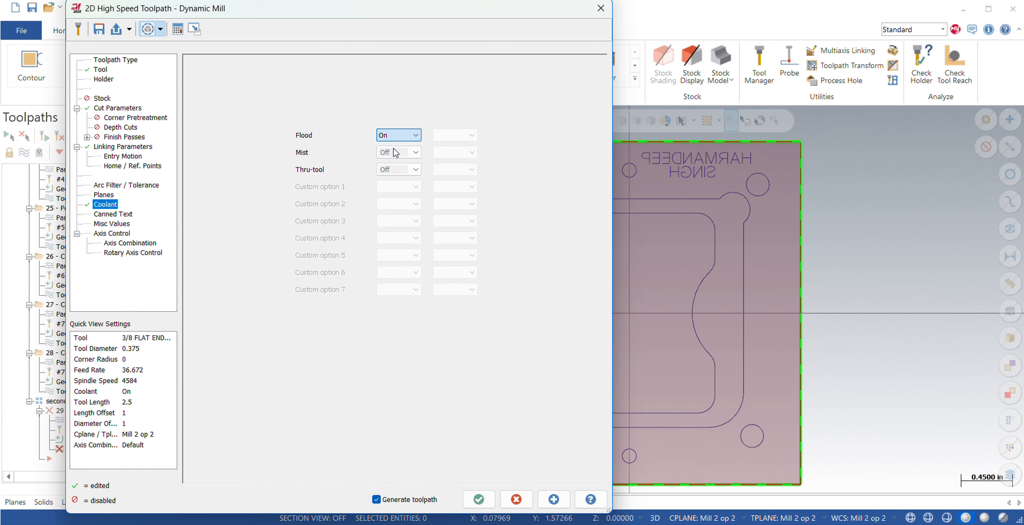
click(478, 499)
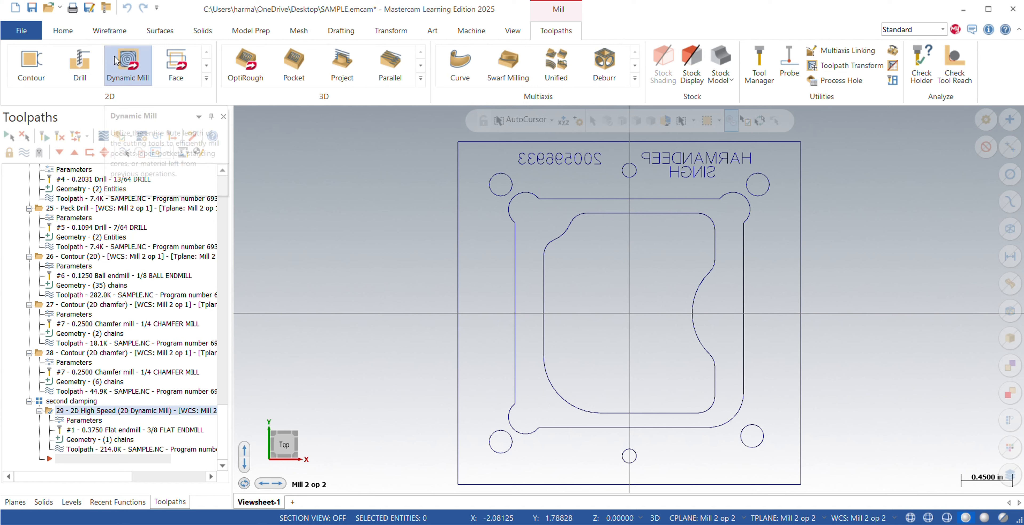
Start another Dynamic Mill toolpath with the Stay inside strategy and chain the outer pocket outline with the rounded corner reliefs as machining region.
click(133, 65)
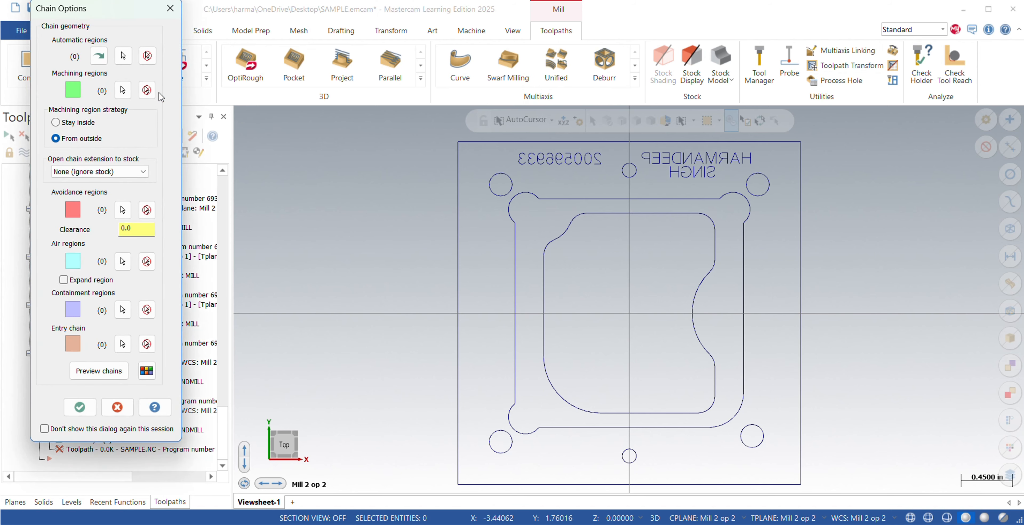
click(122, 91)
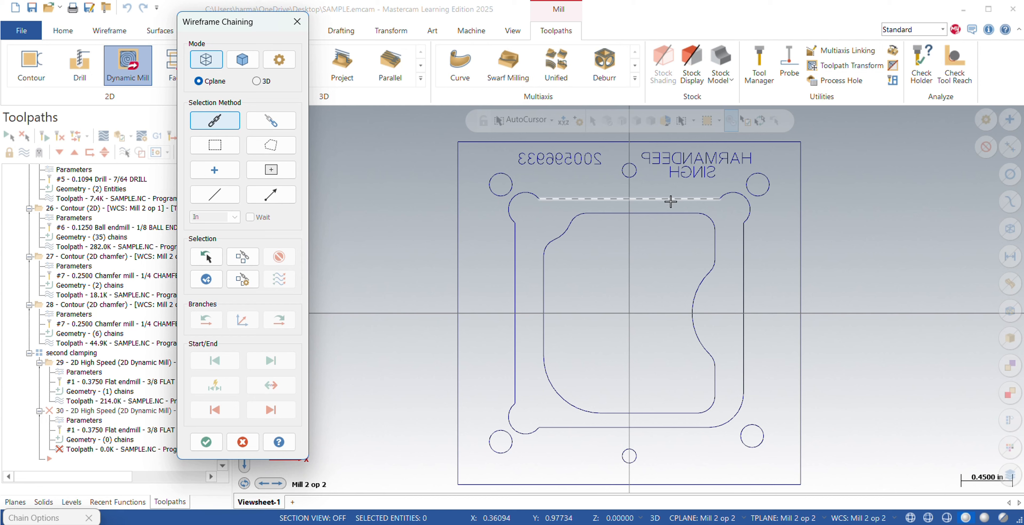
click(601, 200)
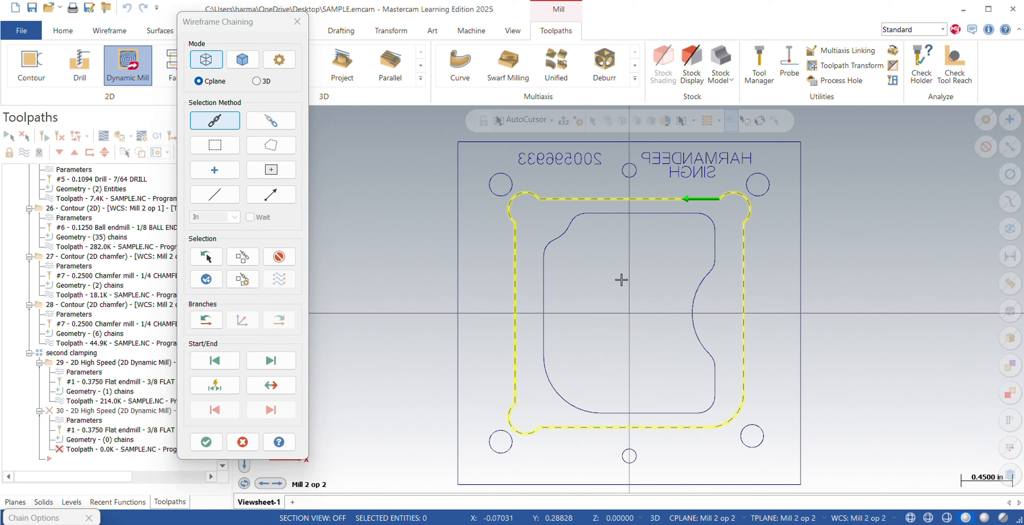
click(205, 442)
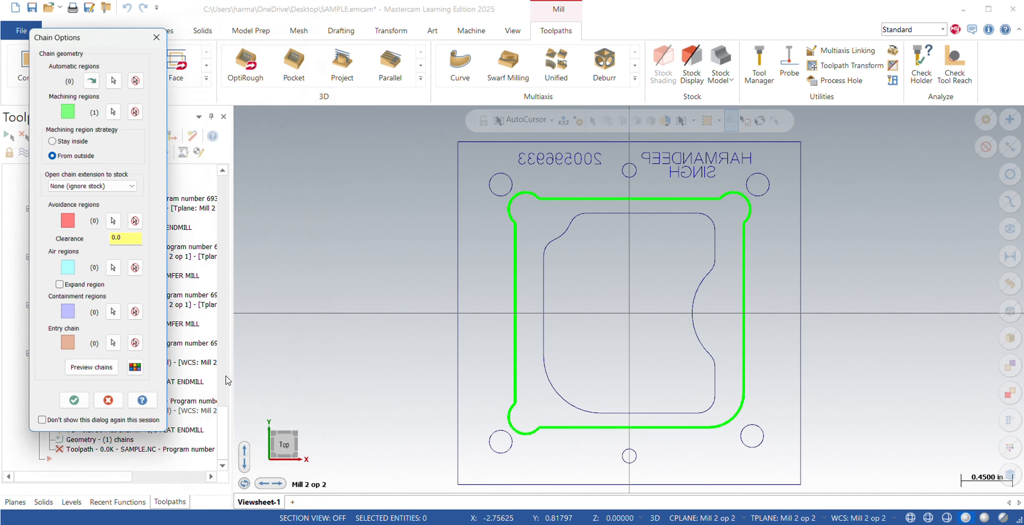
click(56, 122)
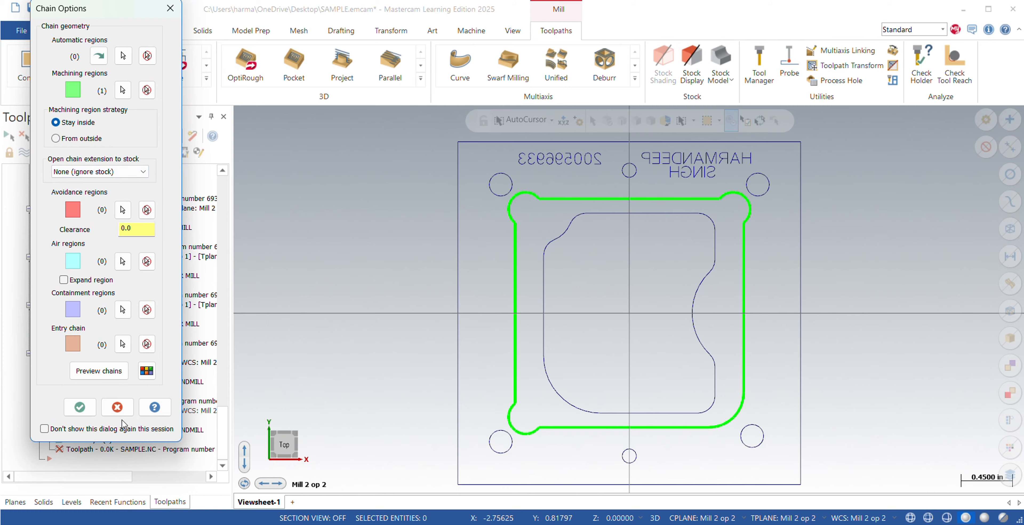
click(79, 407)
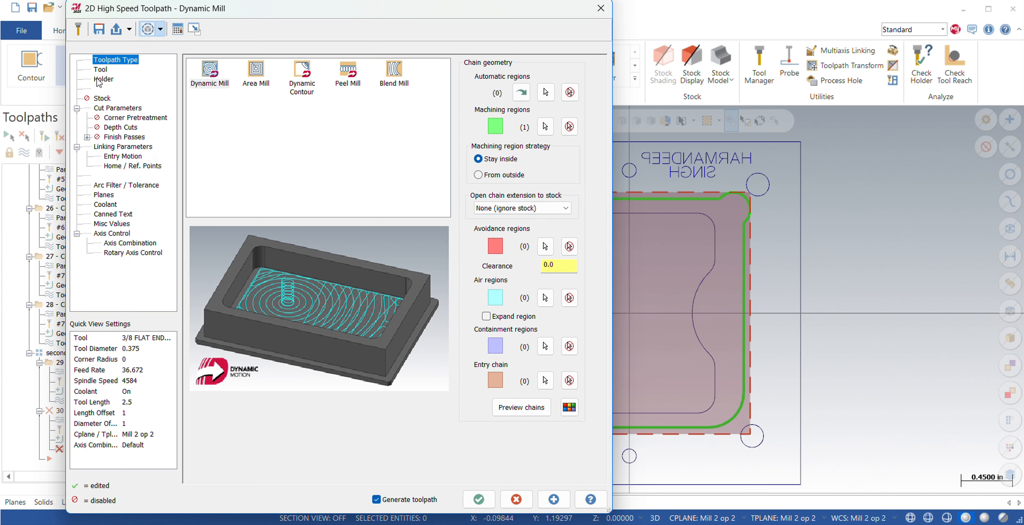
Select the 3/8 flat endmill for the pocket toolpath and set its SFM to 400 and feed per tooth to 0.002.
click(101, 70)
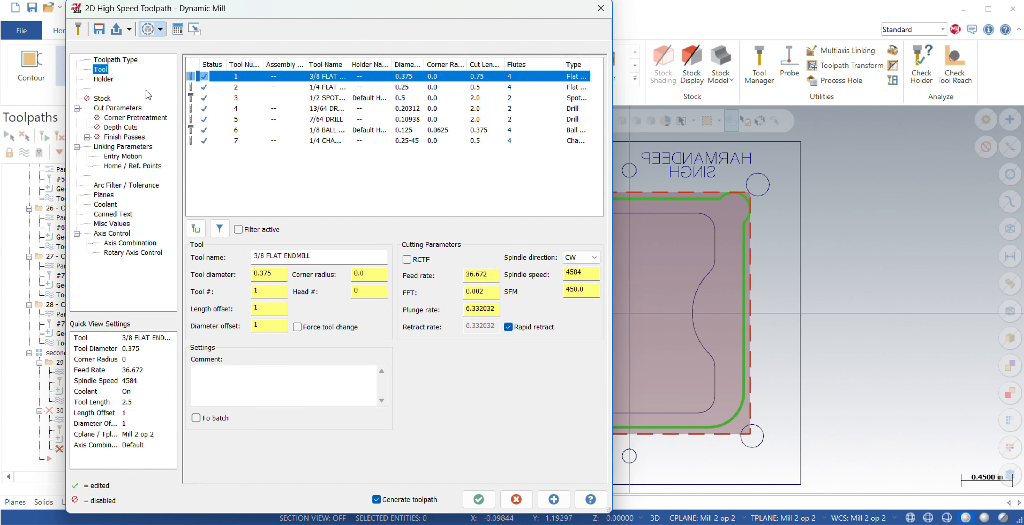
click(299, 74)
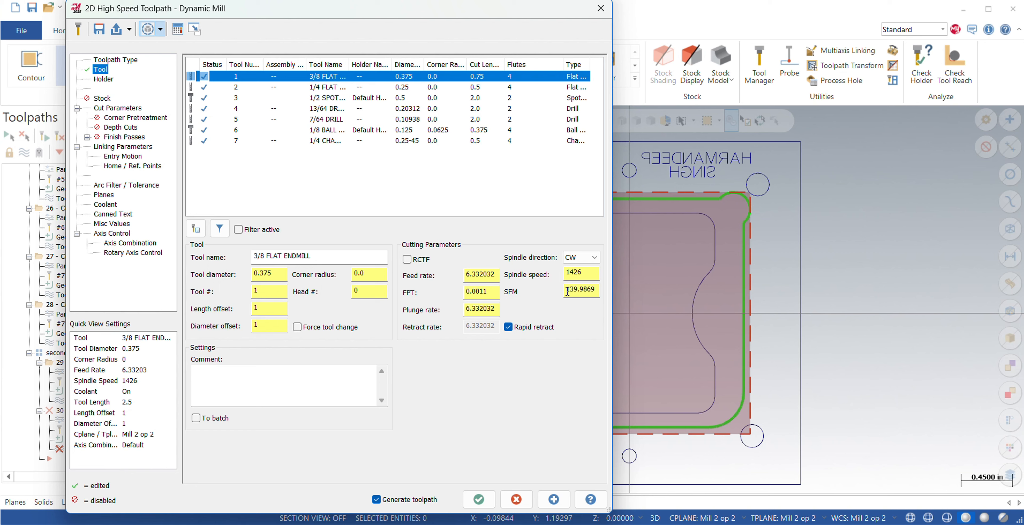
drag(594, 289, 561, 291)
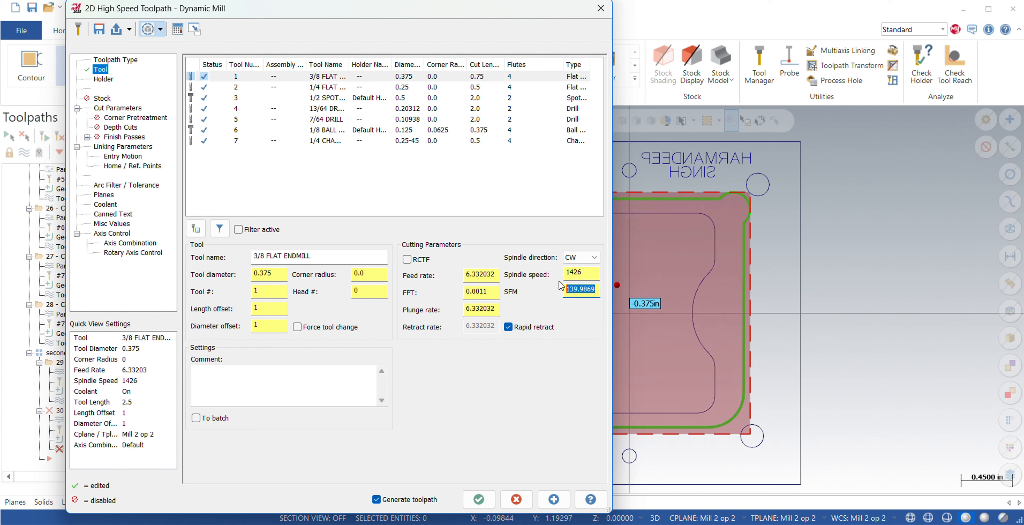
key(BackSpace)
text(485)
text(0)
key(Return)
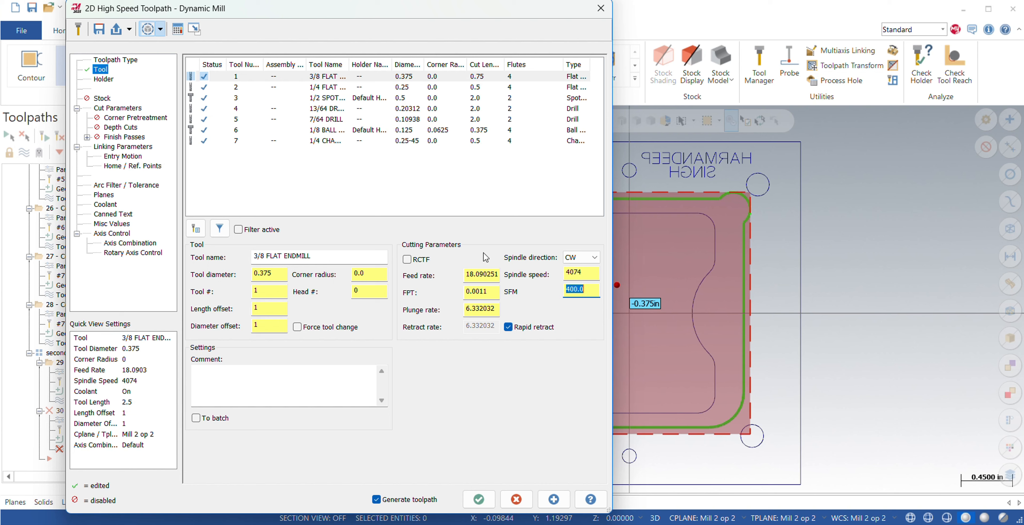
click(497, 293)
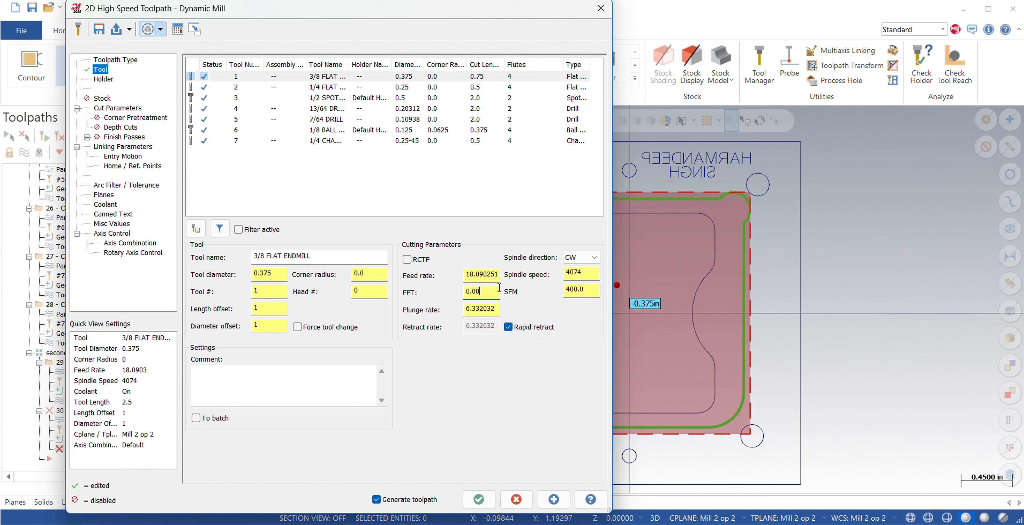
text(2)
key(Return)
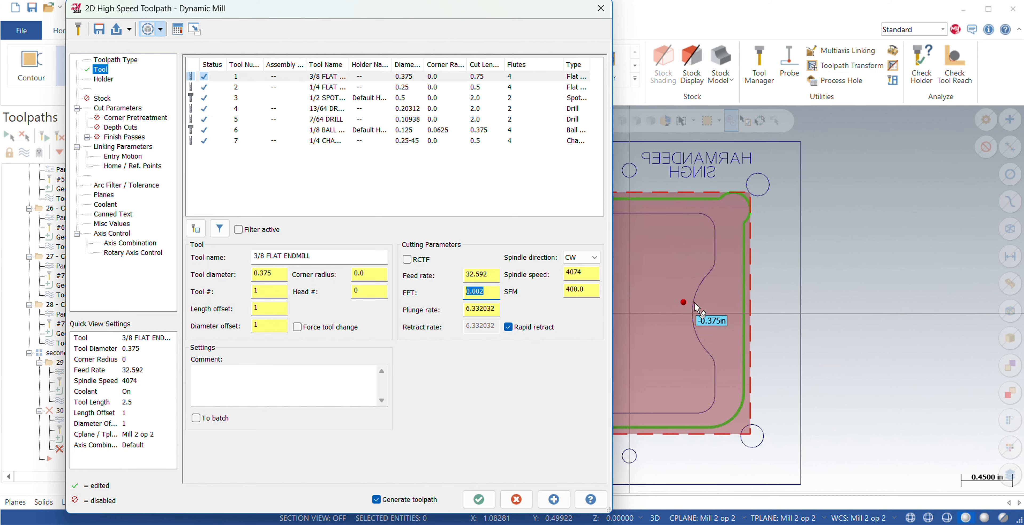
Set the stock to leave on walls to 0.02 in the pocket toolpath's cut parameters.
click(103, 79)
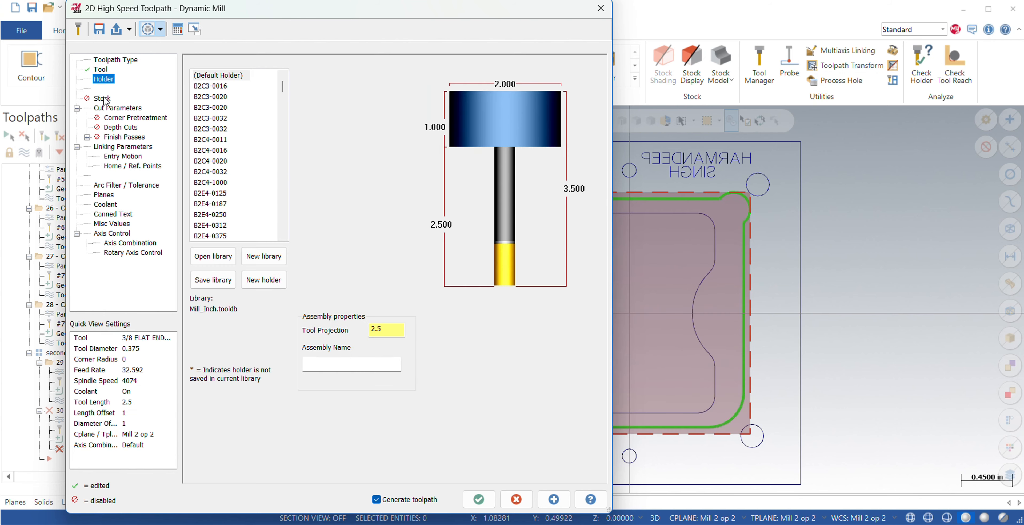
click(102, 98)
click(117, 108)
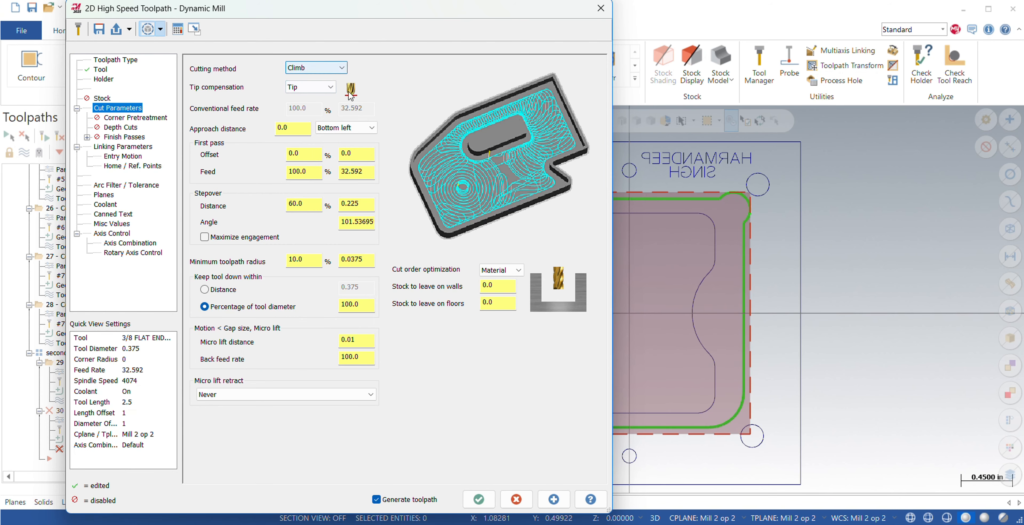
click(511, 289)
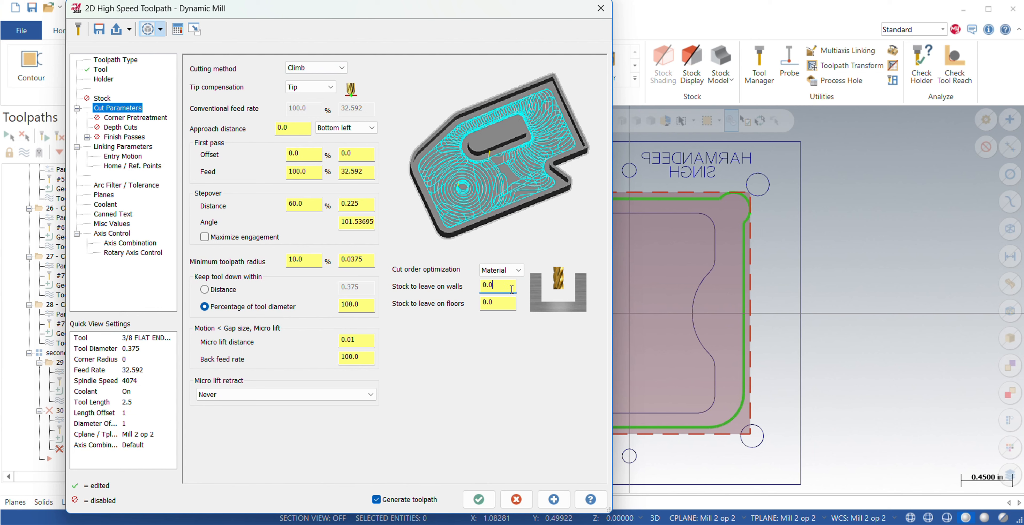
text(2)
key(Return)
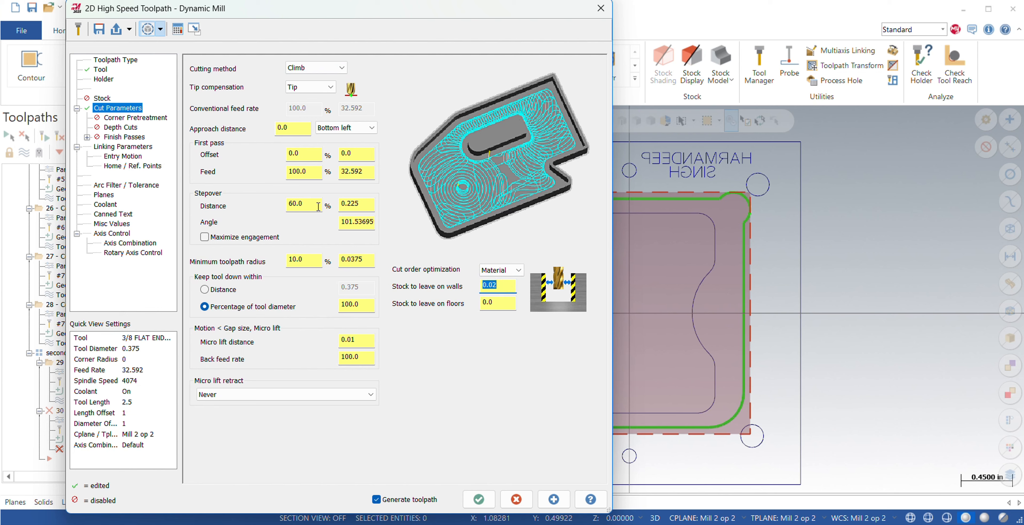
Edit the pocket toolpath's absolute depth in the linking parameters.
click(122, 147)
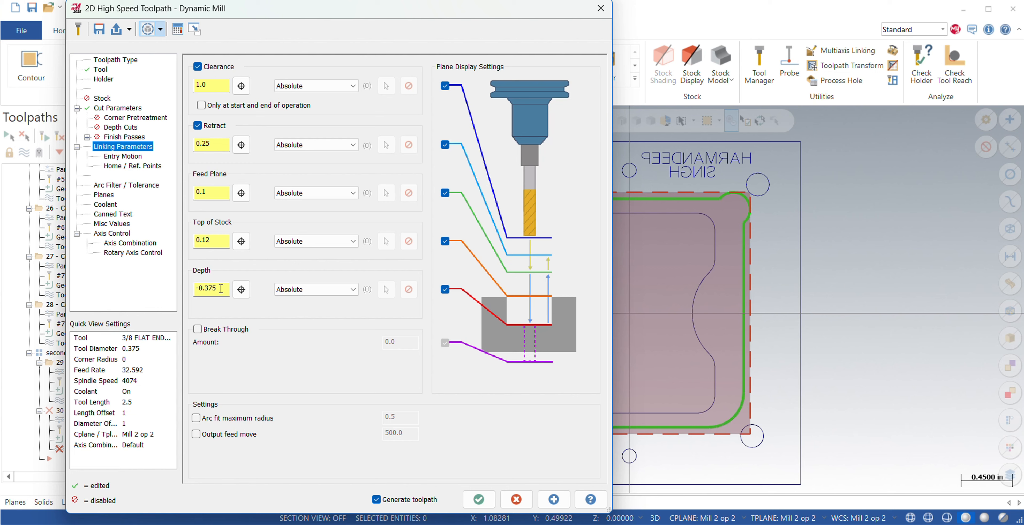
drag(221, 289, 197, 291)
key(BackSpace)
key(Return)
Check the pocket toolpath's entry motion, reference points, planes and coolant settings, and generate the toolpath.
click(126, 159)
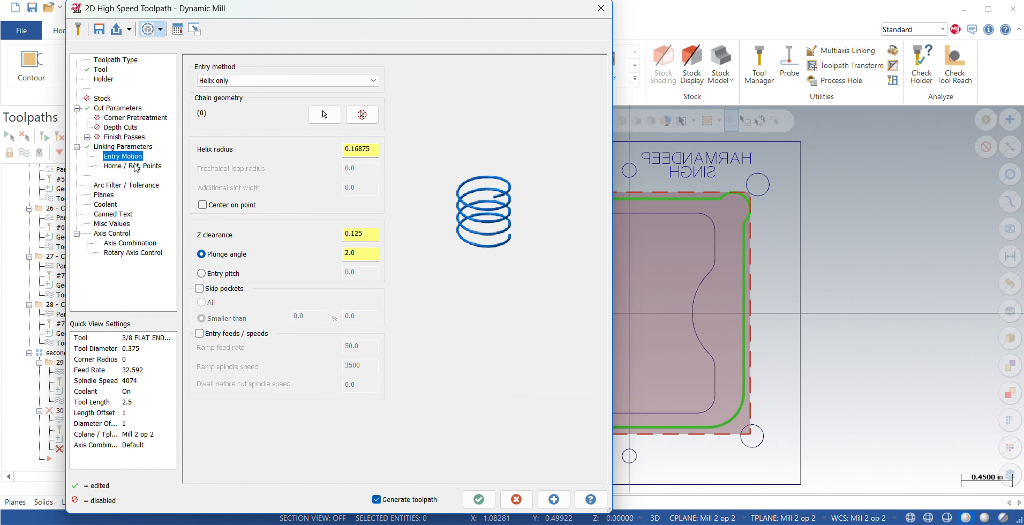
click(139, 167)
click(104, 195)
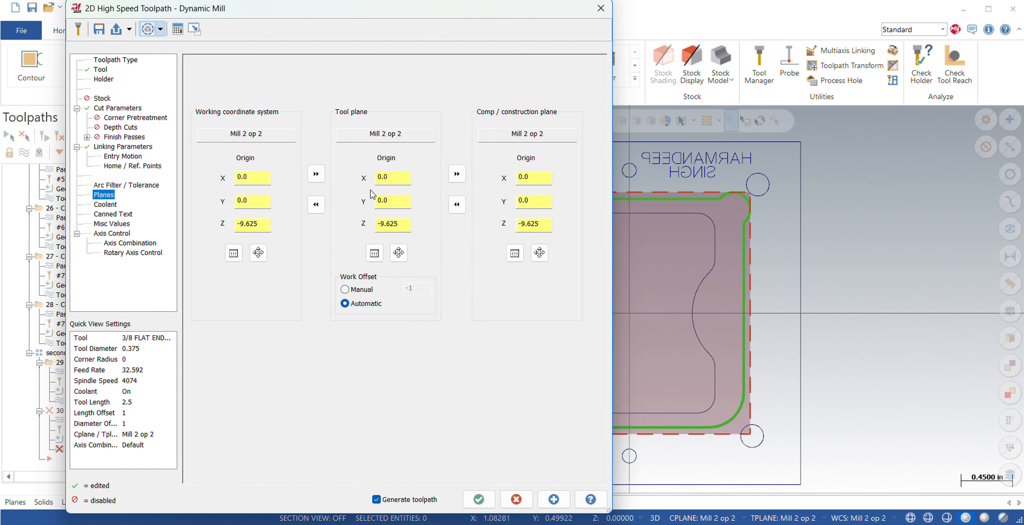
click(105, 205)
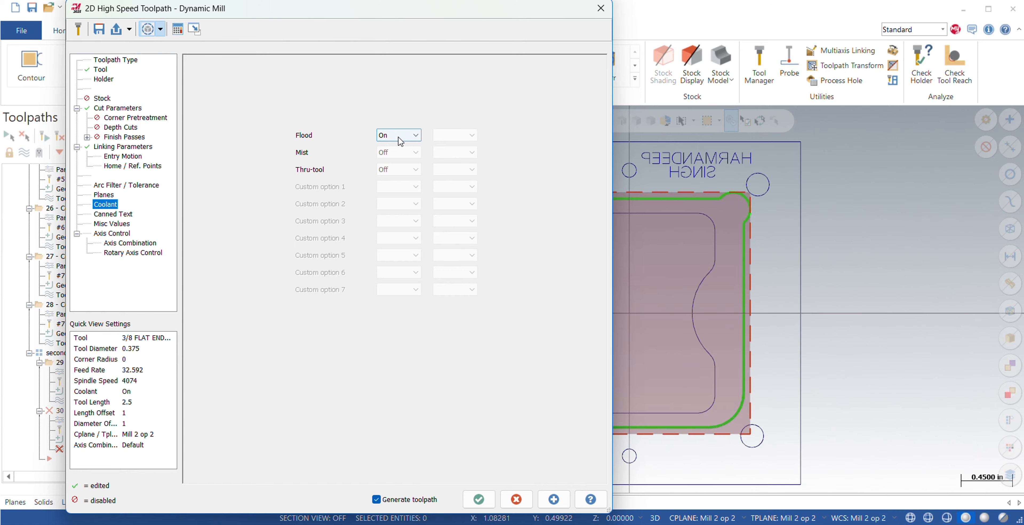
click(479, 498)
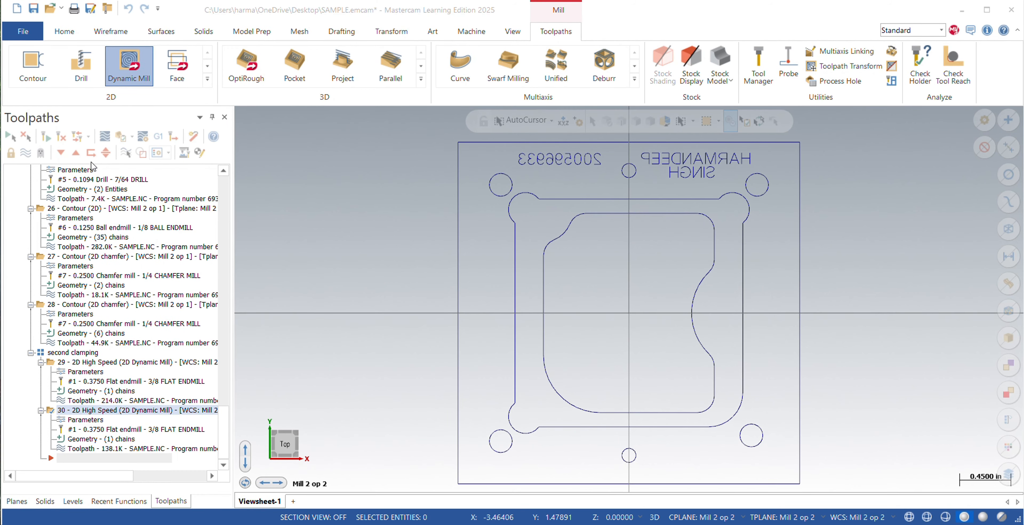
Create a Contour toolpath on the pocket's outer boundary by reusing the last chain selection.
click(33, 65)
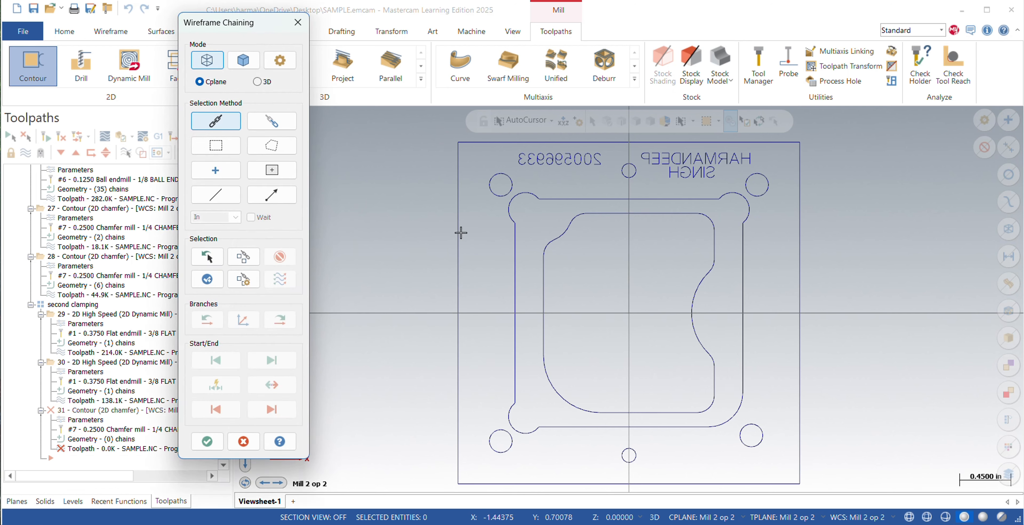
click(207, 257)
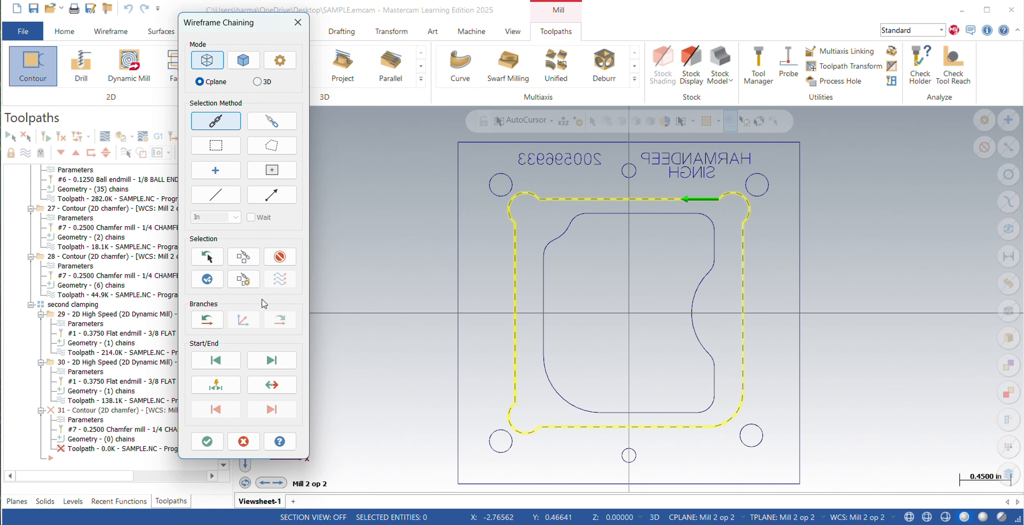
click(207, 440)
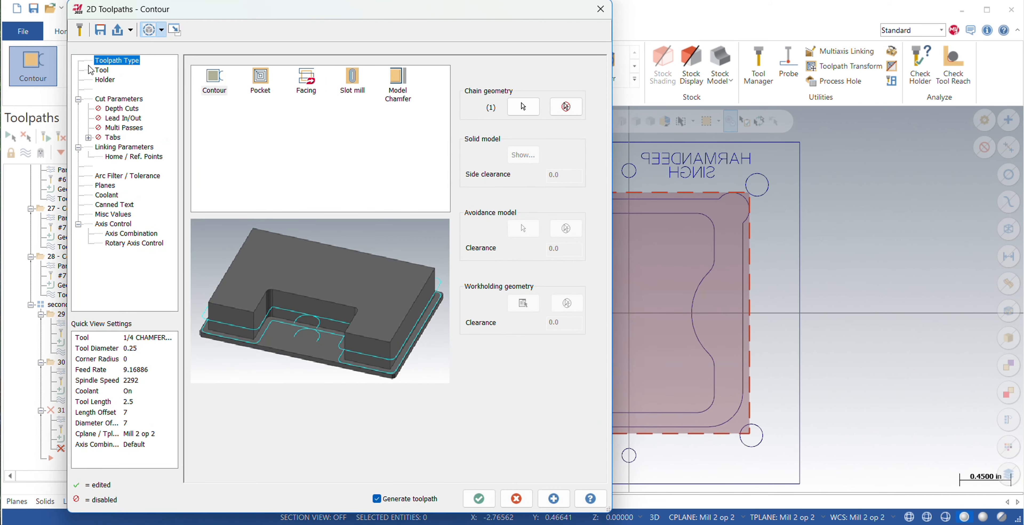
Select the 1/4 flat endmill for the contour toolpath and set its SFM to 450.
click(103, 70)
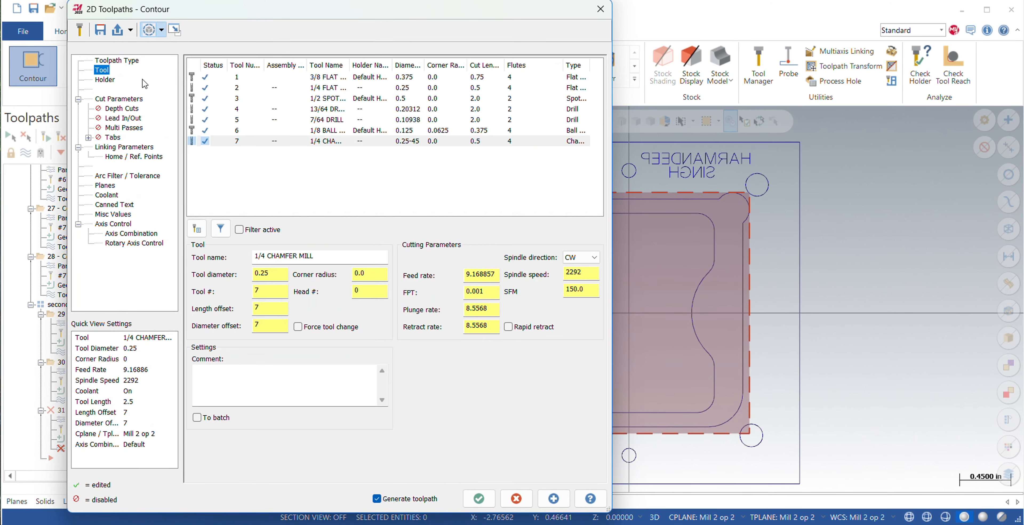
click(312, 88)
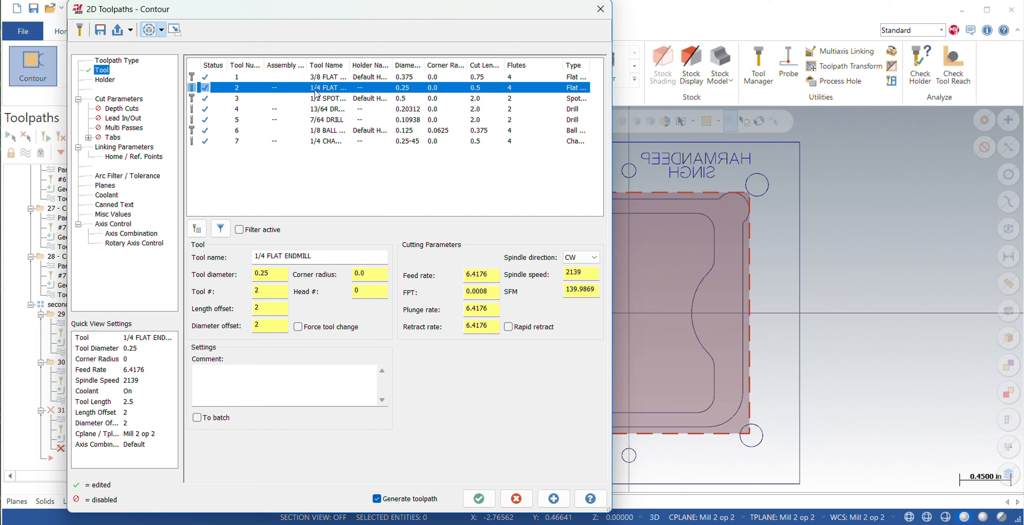
double_click(568, 289)
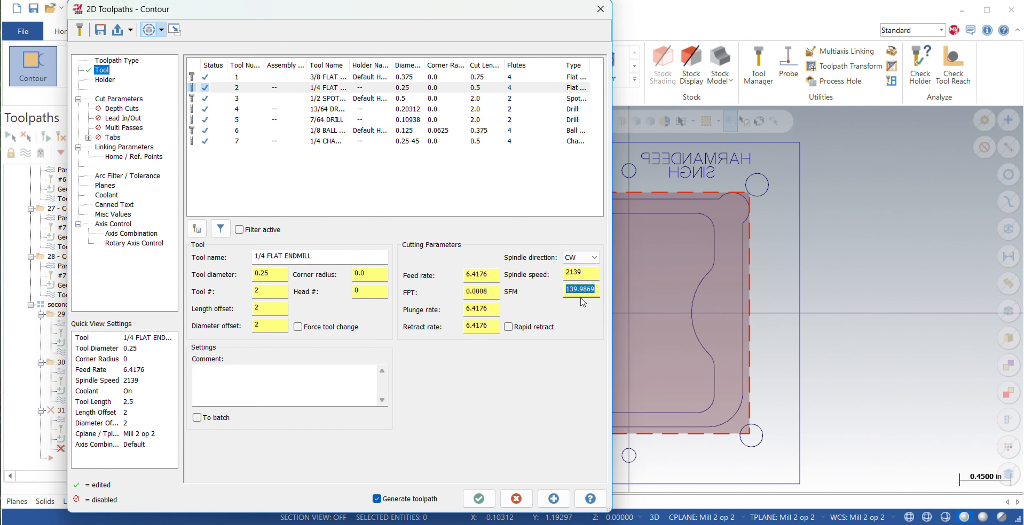
key(BackSpace)
text(450)
key(Return)
Set the 1/4 flat endmill's feed per tooth to 0.001, and override its feed rate with 25.
drag(493, 295, 473, 292)
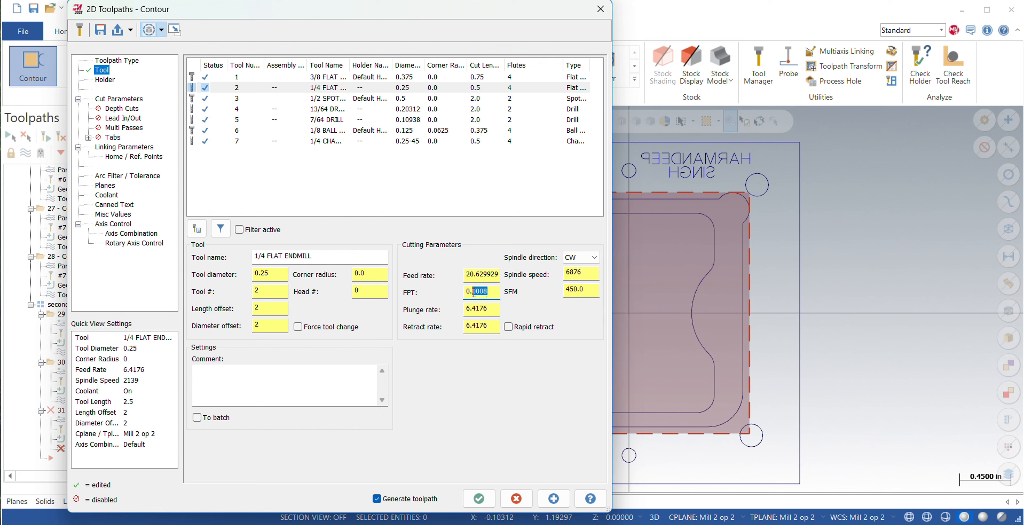
key(BackSpace)
text(.001)
key(Return)
click(496, 294)
drag(492, 273, 462, 273)
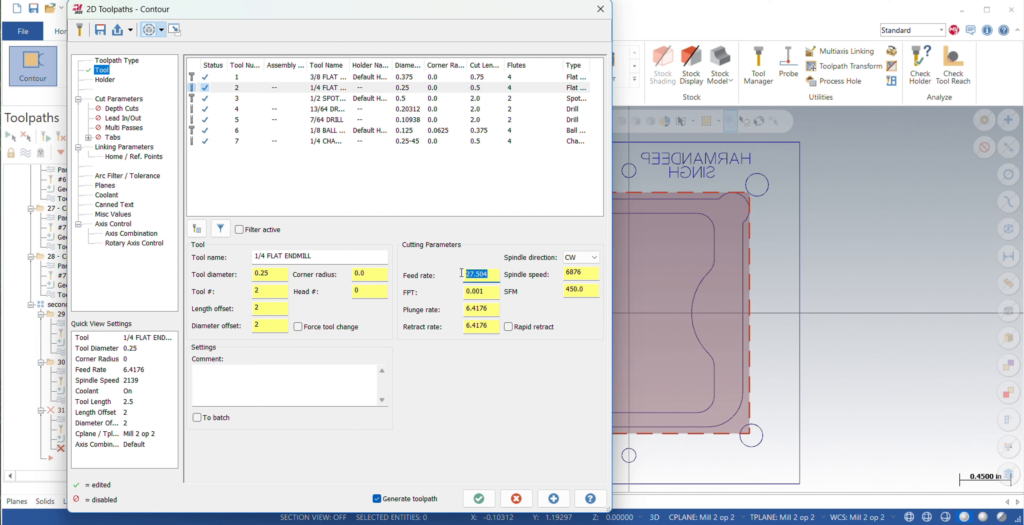
key(BackSpace)
text(25)
key(Return)
click(490, 294)
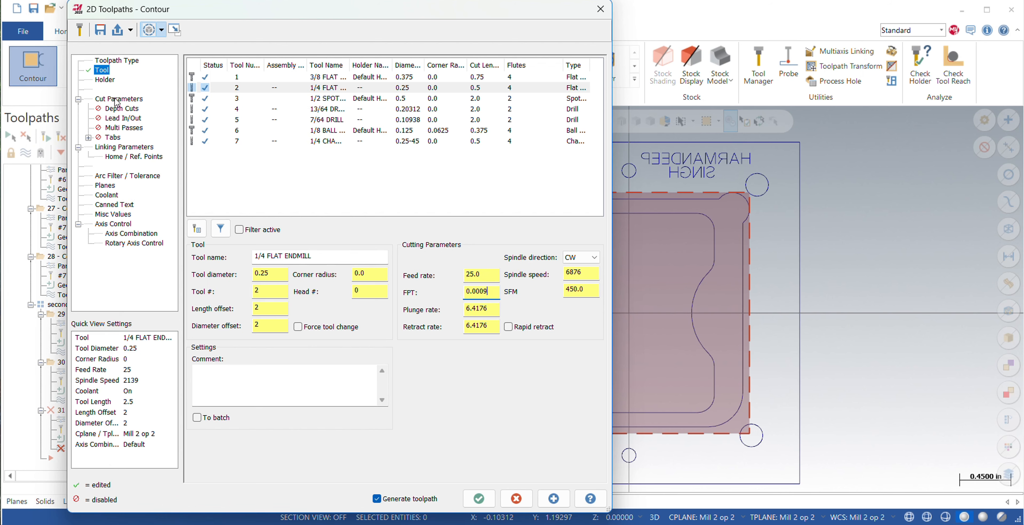
Set the contour type to 2D in the cut parameters and enable lead in/out.
click(105, 80)
click(118, 99)
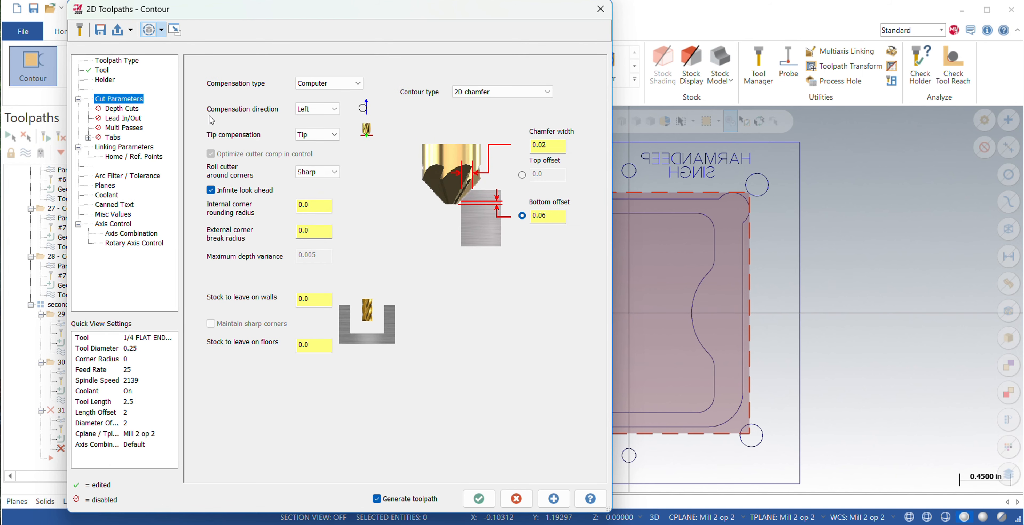
click(509, 93)
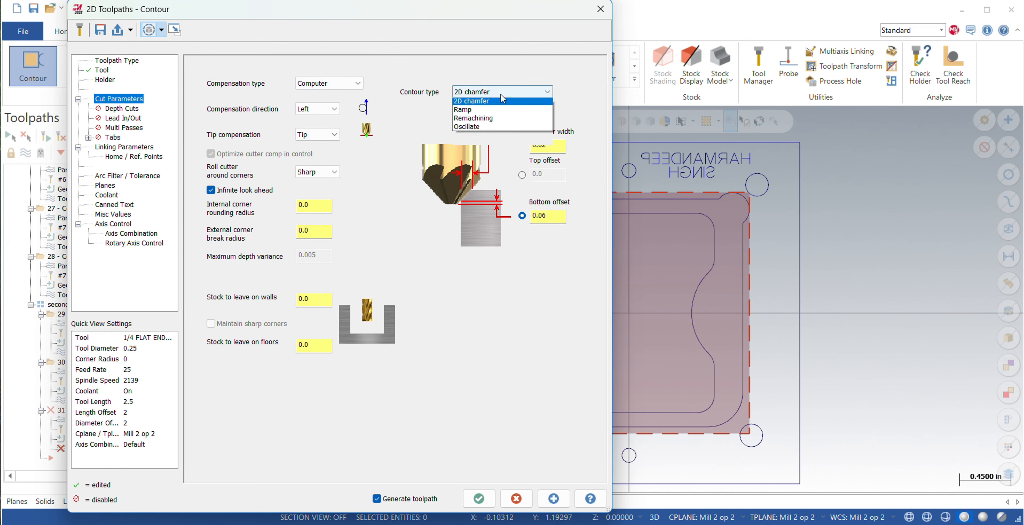
click(467, 104)
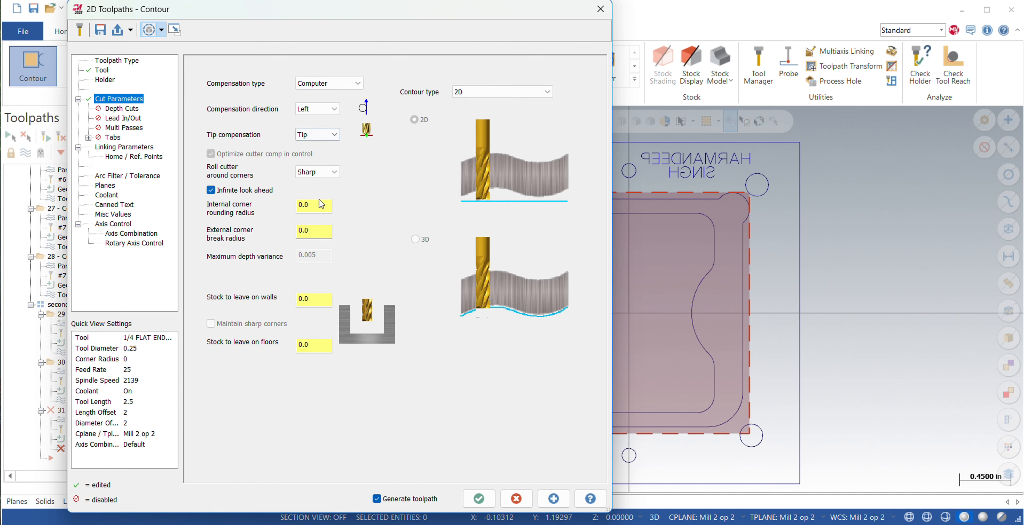
click(108, 118)
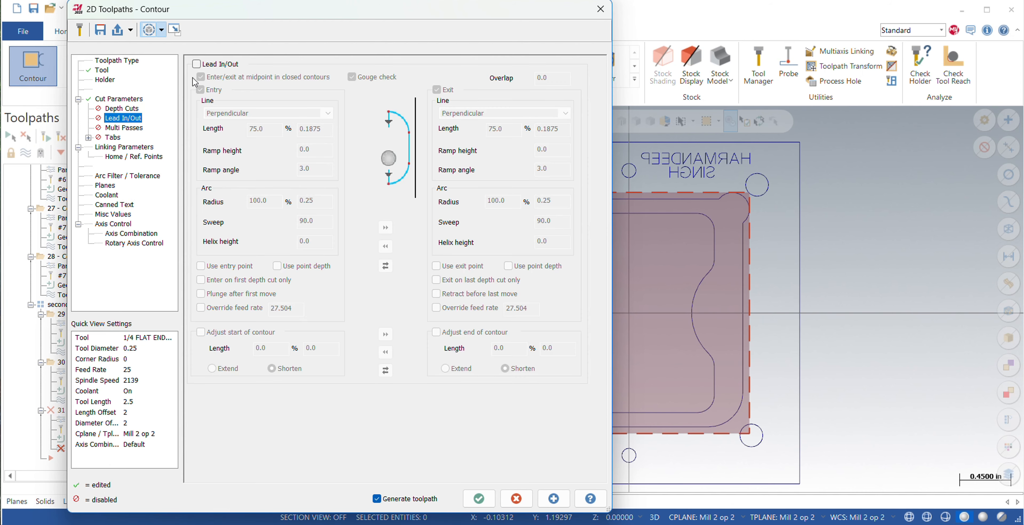
click(197, 64)
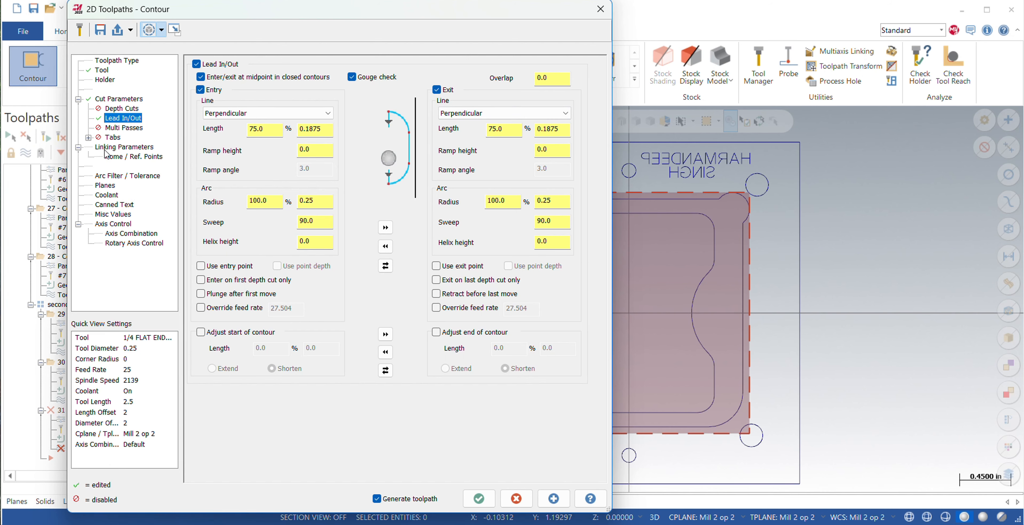
Edit the 2D contour toolpath's absolute depth in the linking parameters.
click(136, 148)
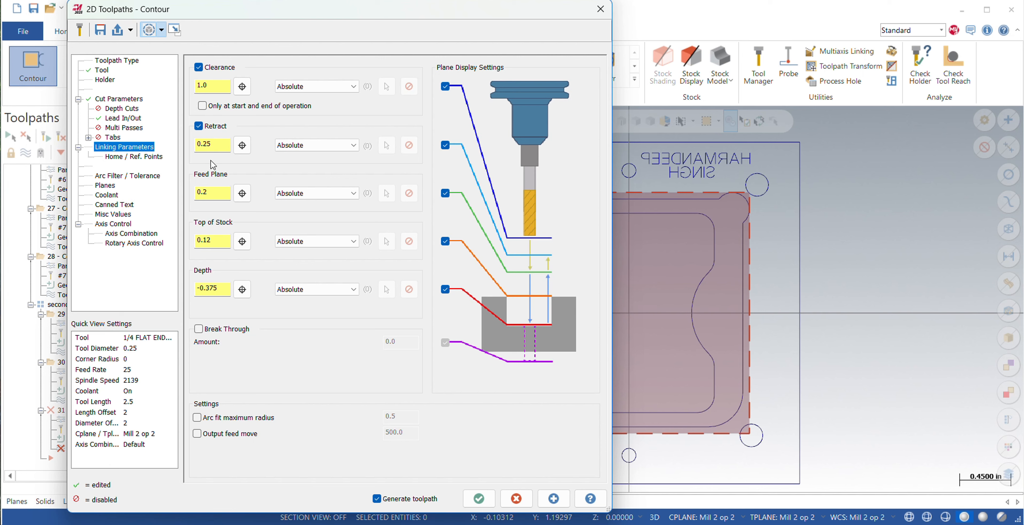
double_click(222, 289)
key(BackSpace)
key(Return)
Check the 2D contour toolpath's arc filter, planes and coolant settings, and generate the toolpath.
click(121, 175)
click(116, 185)
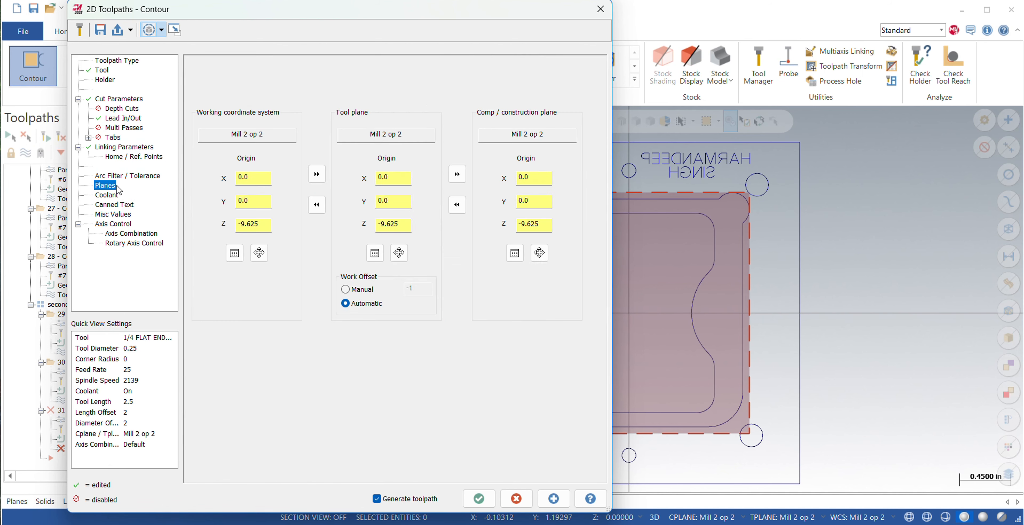
click(107, 195)
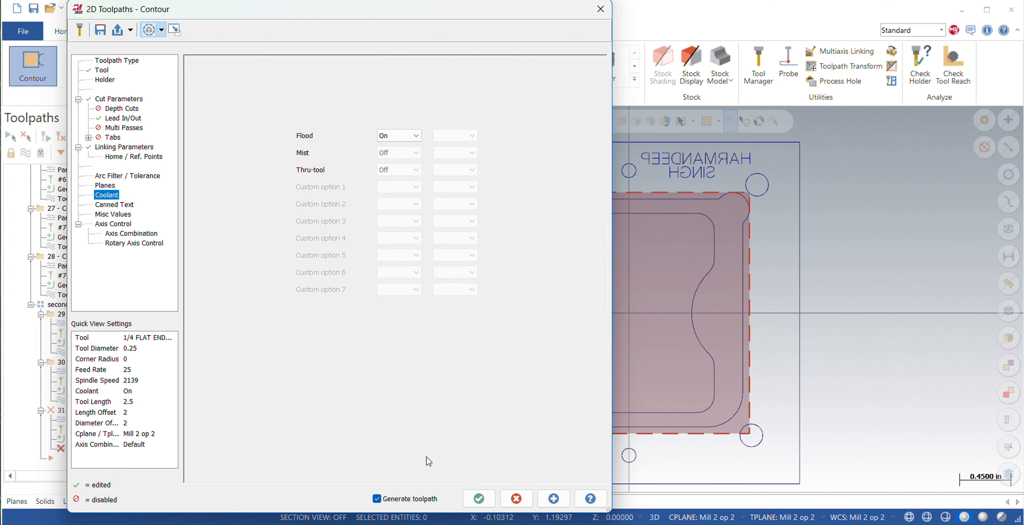
click(475, 497)
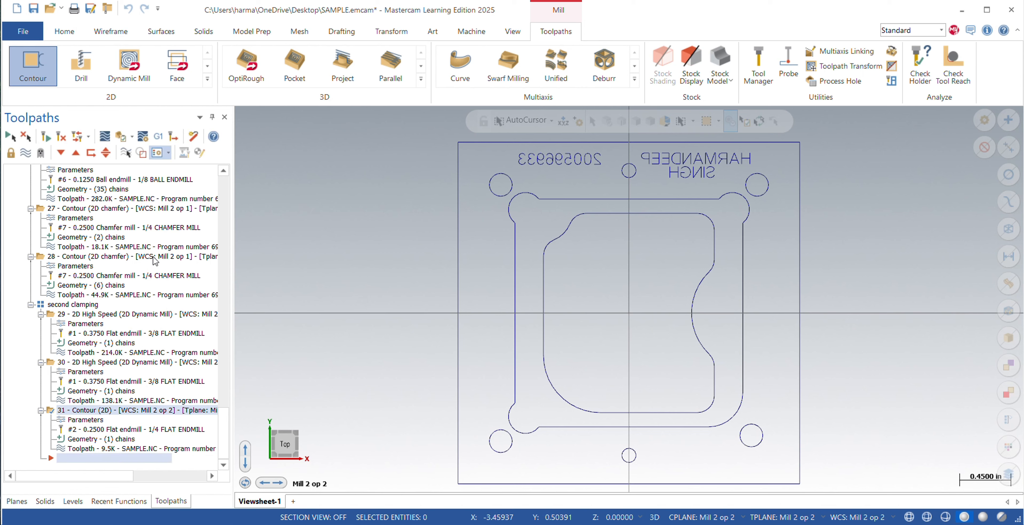
Create another Contour toolpath, chaining the part's outer square and the pocket's outer boundary.
click(37, 63)
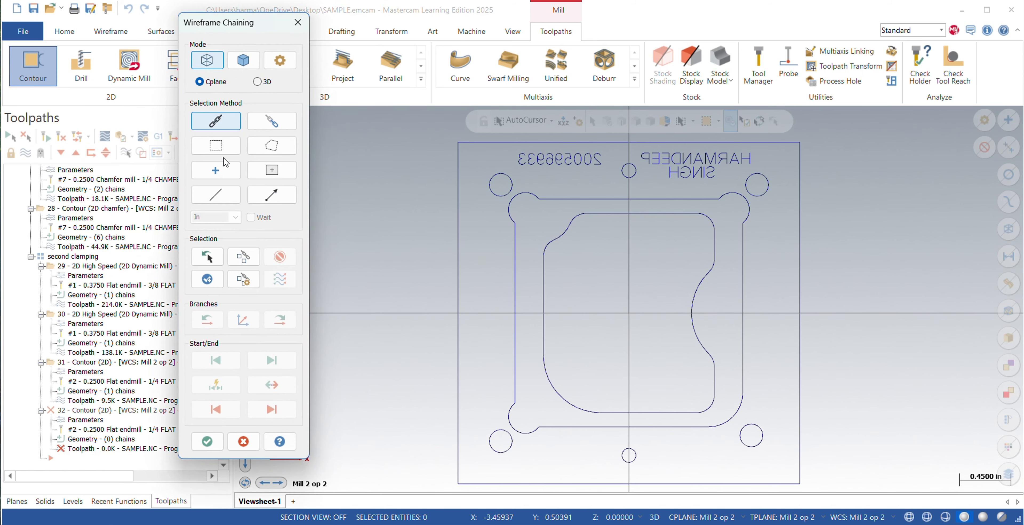
click(548, 141)
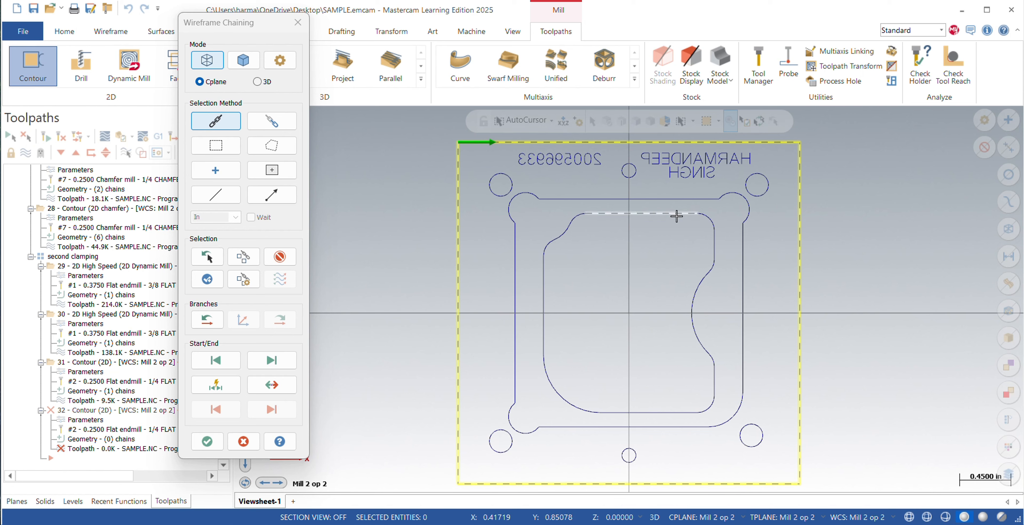
click(705, 198)
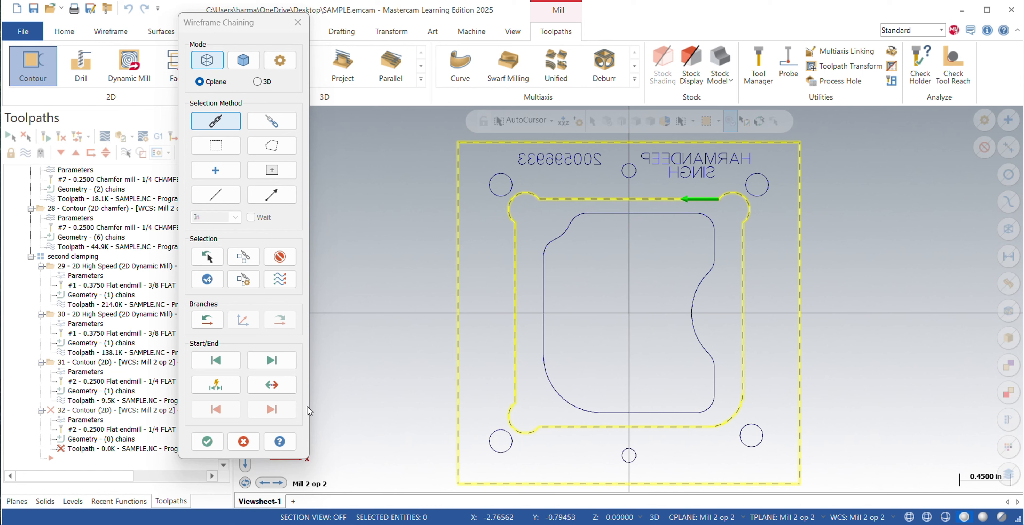
click(208, 441)
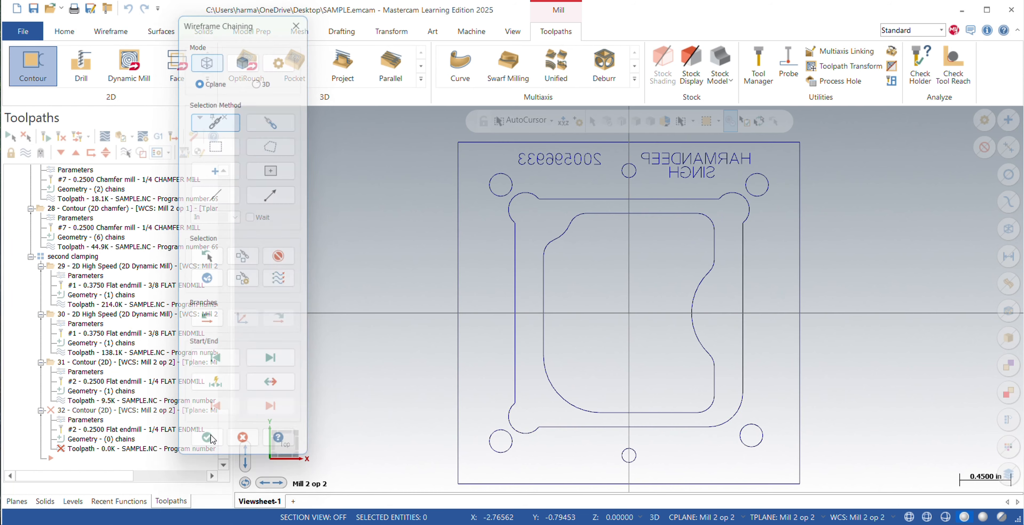
Select the 1/4 chamfer mill for the new contour toolpath and set its SFM to 150 and feed per tooth to 0.0015.
click(97, 71)
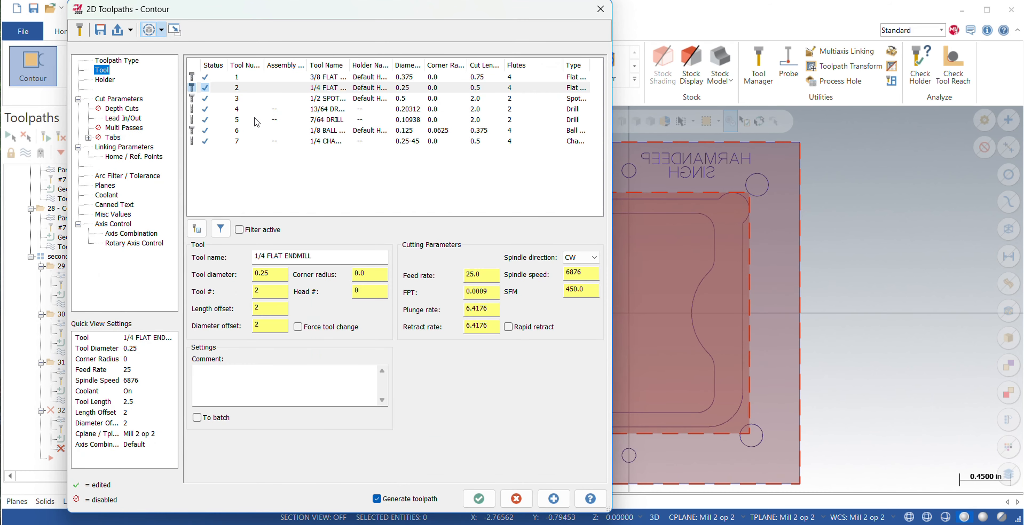
click(316, 141)
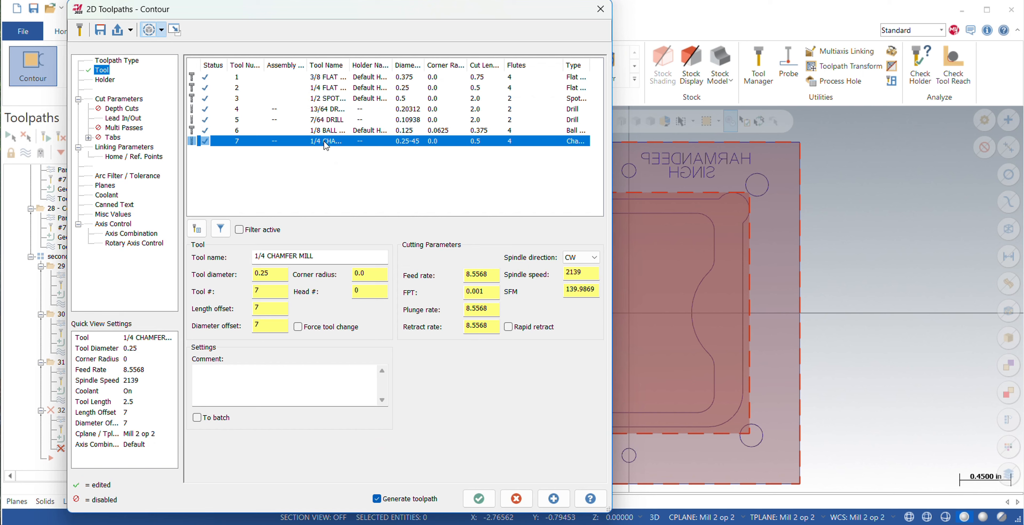
click(569, 286)
key(BackSpace)
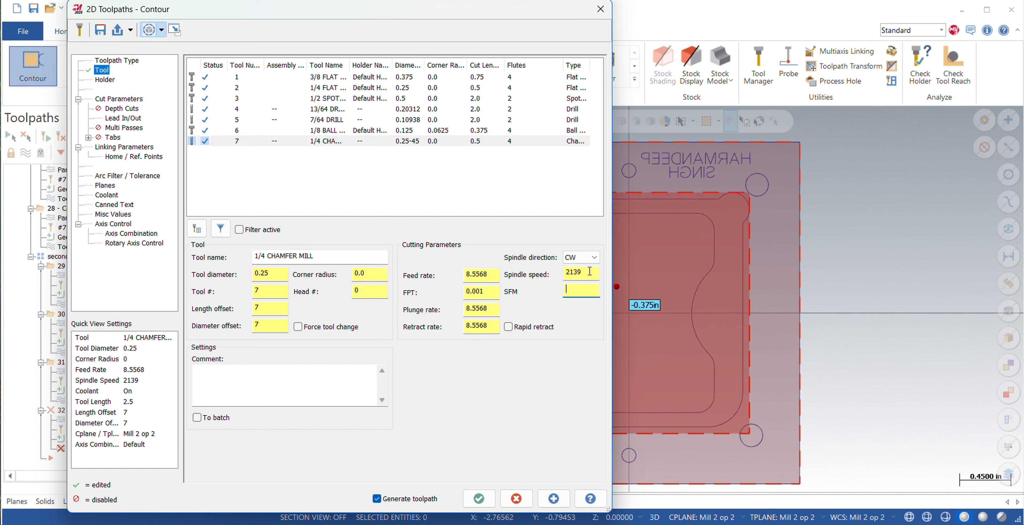
text(150)
key(Return)
click(491, 294)
text(5)
key(Return)
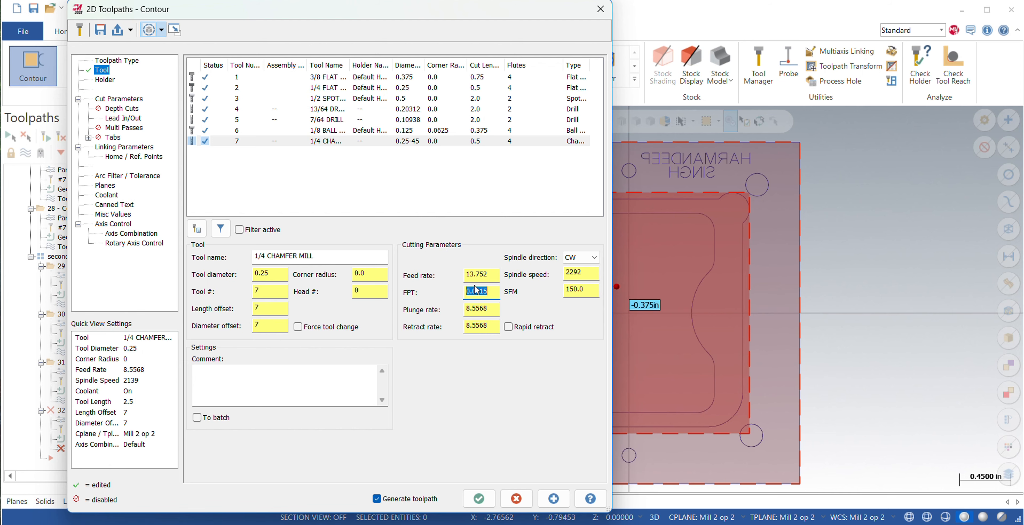
Set the contour type to 2D chamfer in the cut parameters and check the lead in/out settings.
click(118, 99)
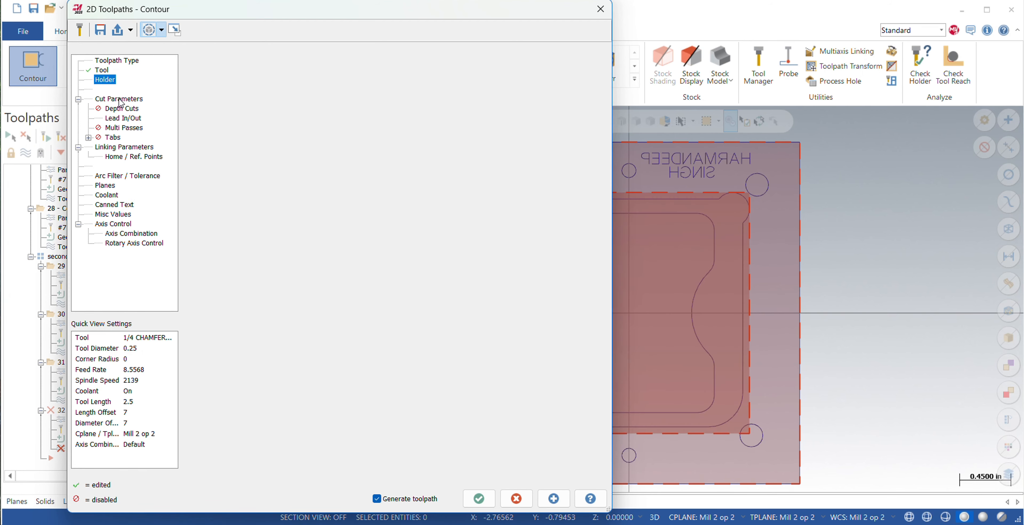
click(497, 92)
click(467, 109)
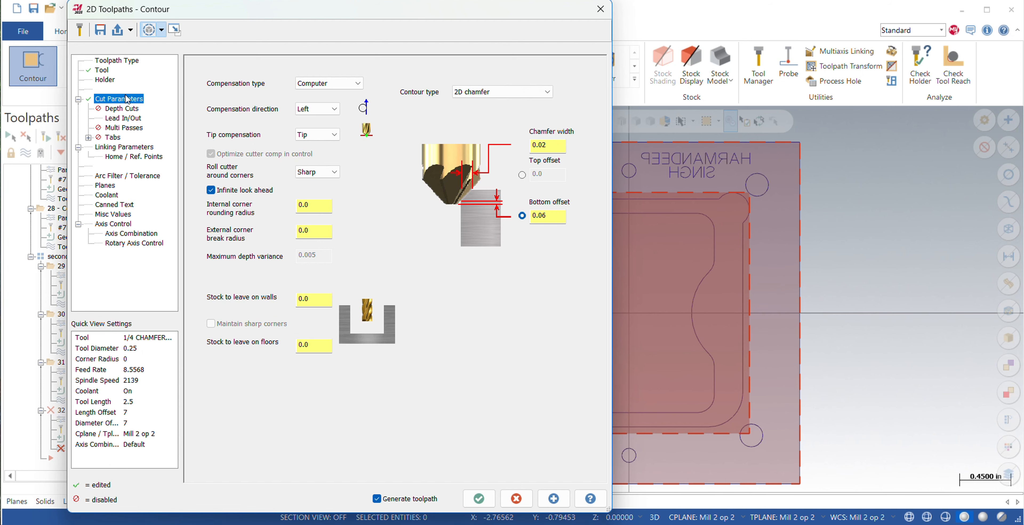
click(123, 119)
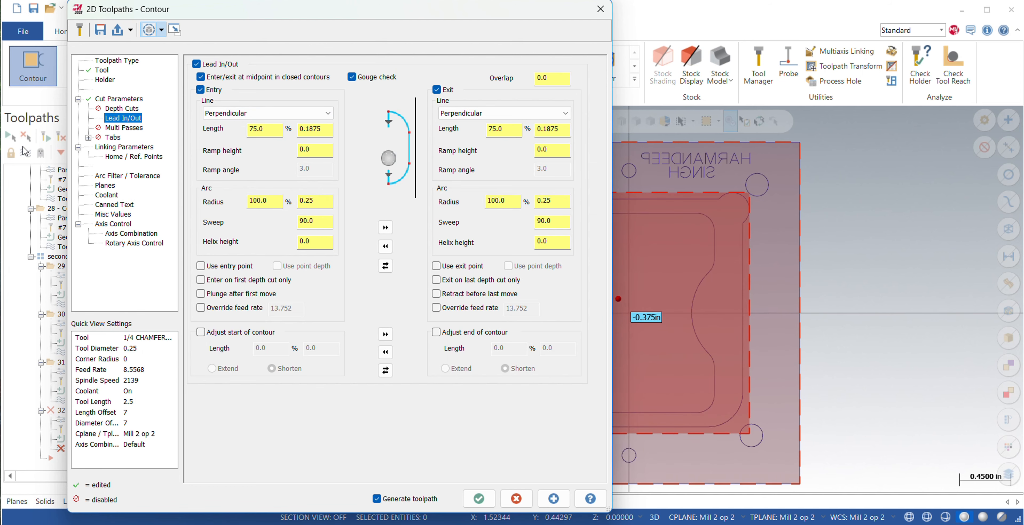
Set the chamfer toolpath's absolute depth to 0.0 in the linking parameters.
click(109, 148)
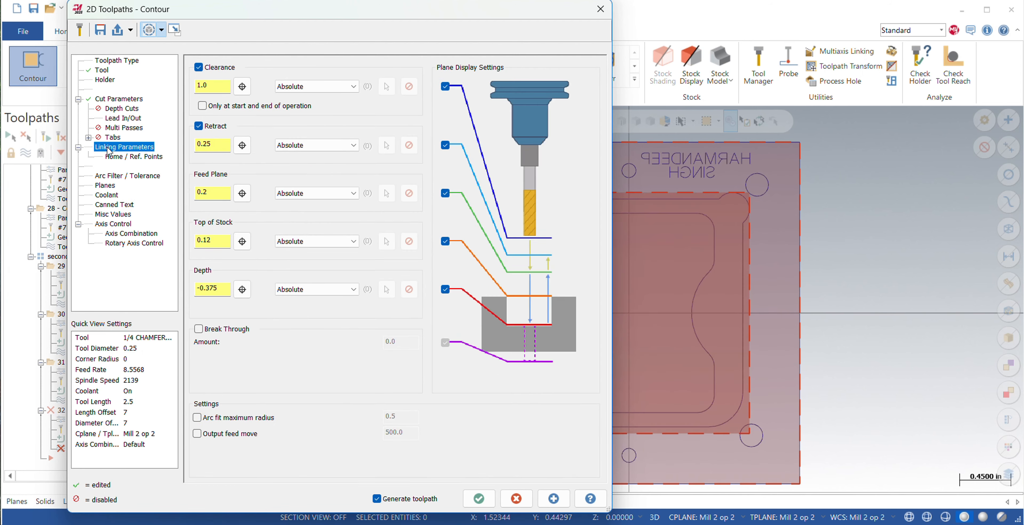
double_click(221, 289)
key(BackSpace)
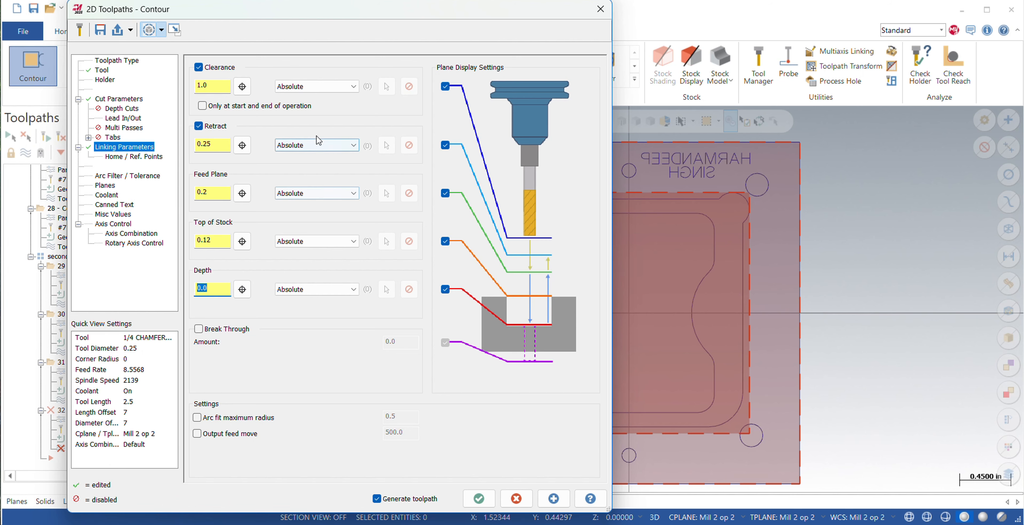
Check the chamfer toolpath's reference points, arc filter, planes and coolant settings, and generate the toolpath.
click(126, 157)
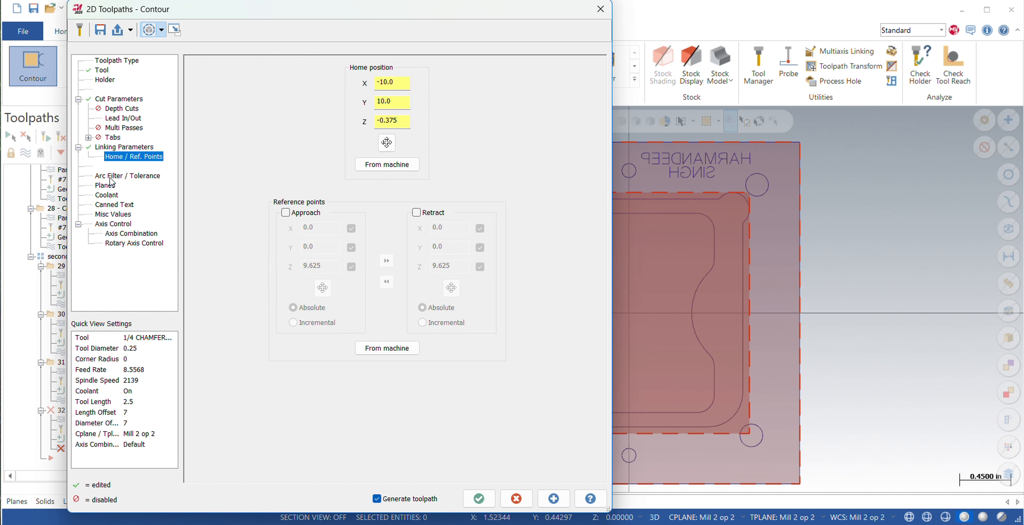
click(140, 175)
click(161, 185)
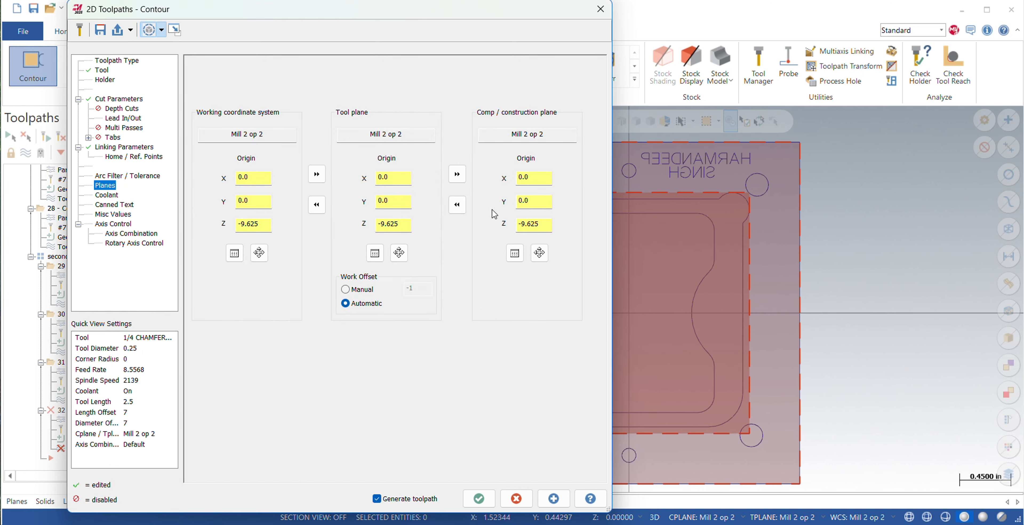
click(110, 196)
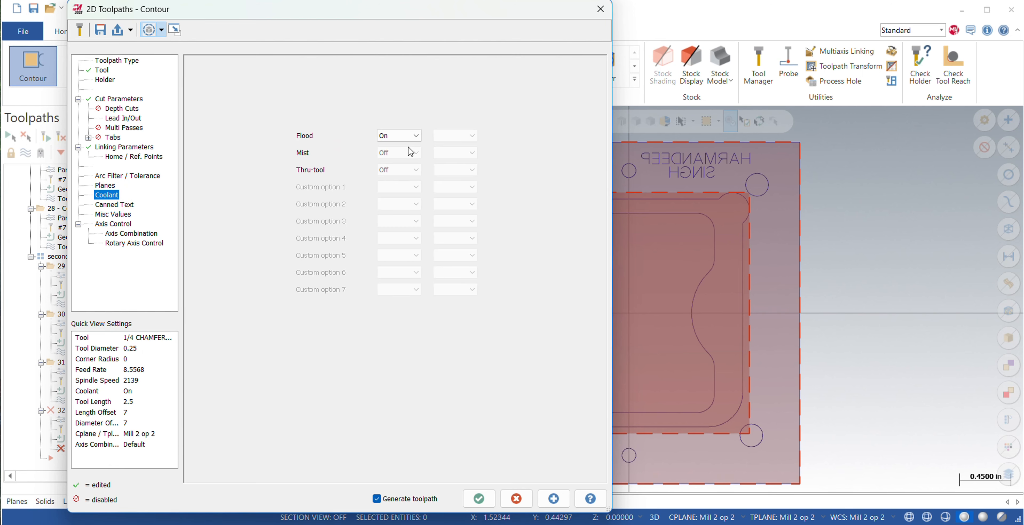
click(479, 499)
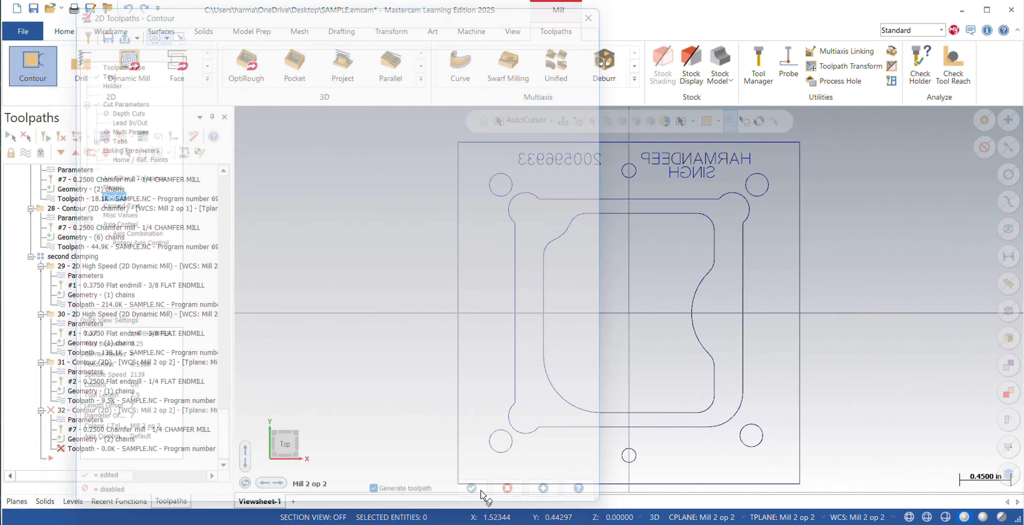
Duplicate the second clamping's 2D chamfer contour operation at the end of the group.
right_click(98, 417)
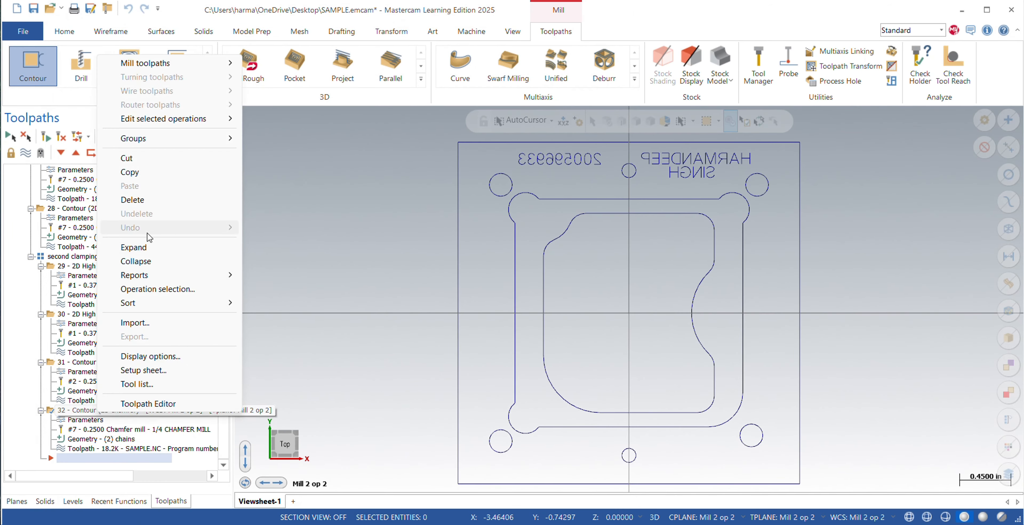
click(140, 175)
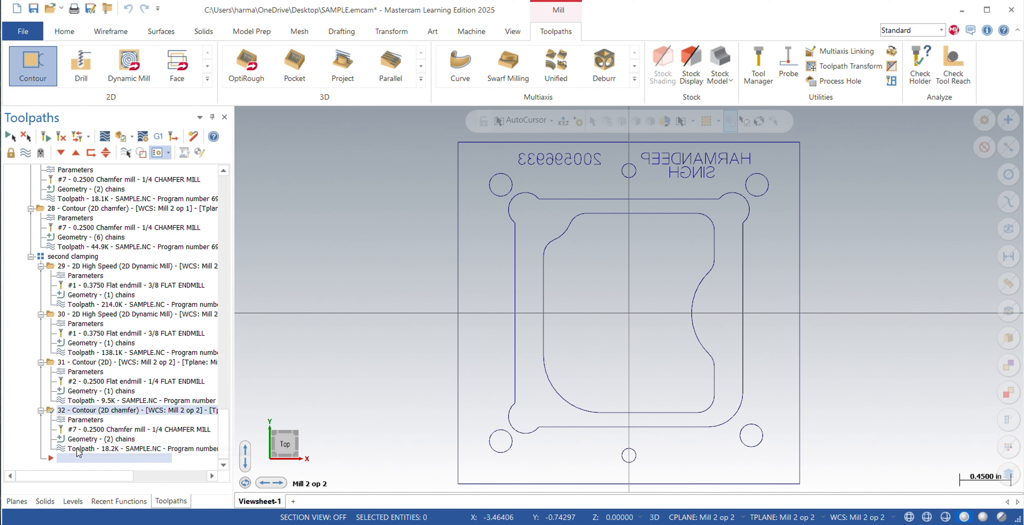
key(ctrl+v)
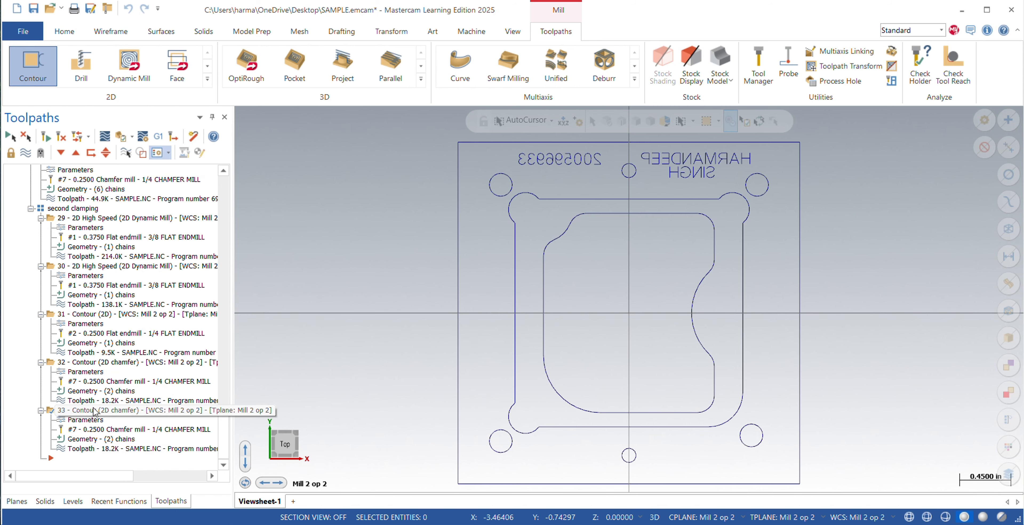
Replace the copied chamfer toolpath's chains with the inner pocket profile, reversing its chaining direction.
click(85, 420)
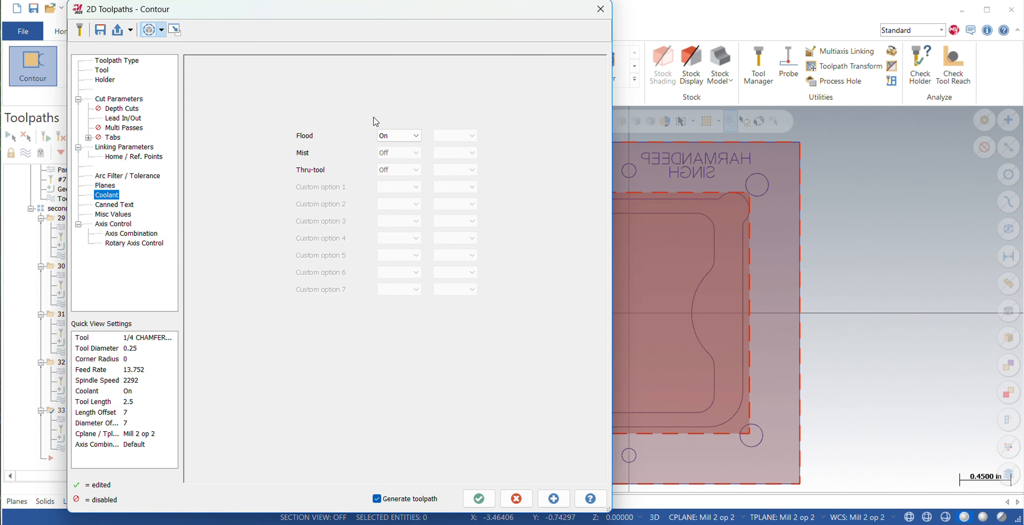
click(108, 71)
click(122, 61)
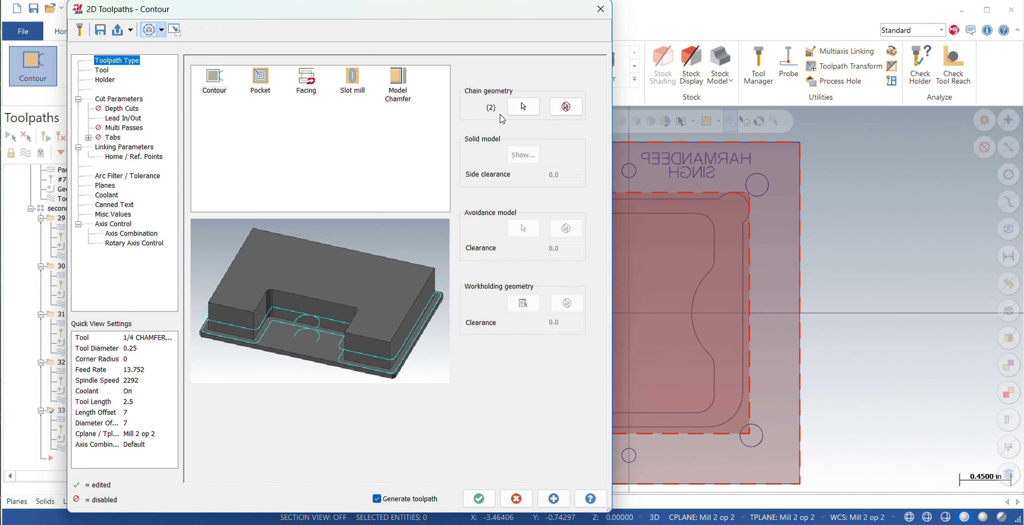
click(566, 107)
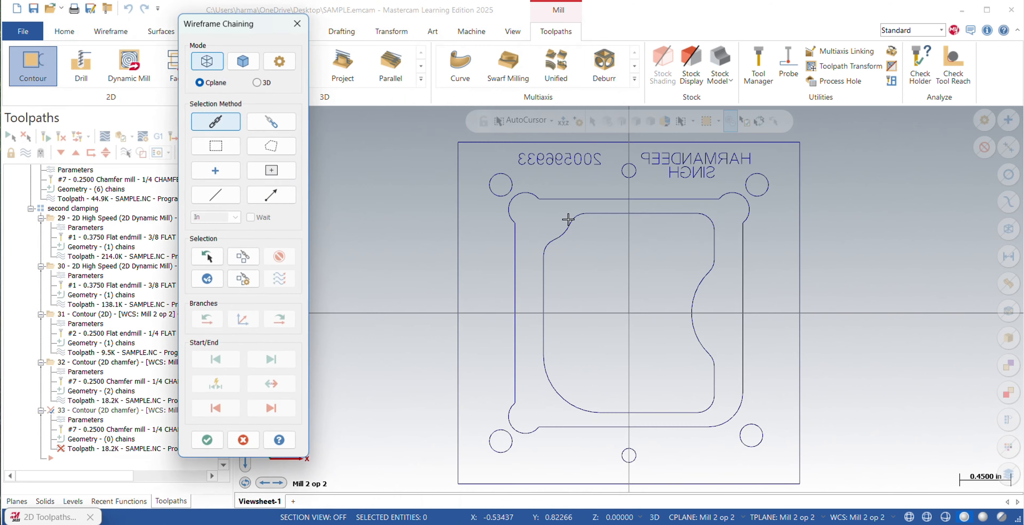
click(602, 215)
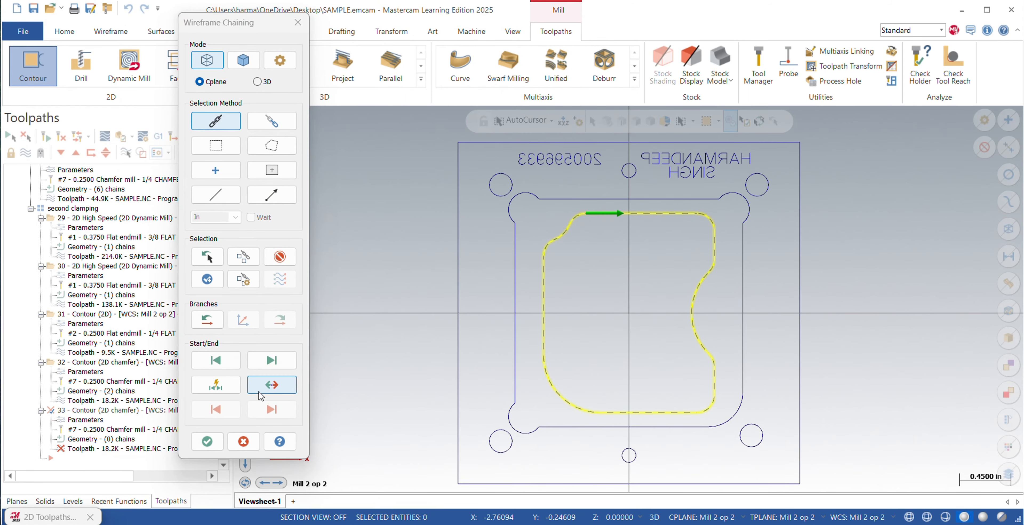
click(273, 385)
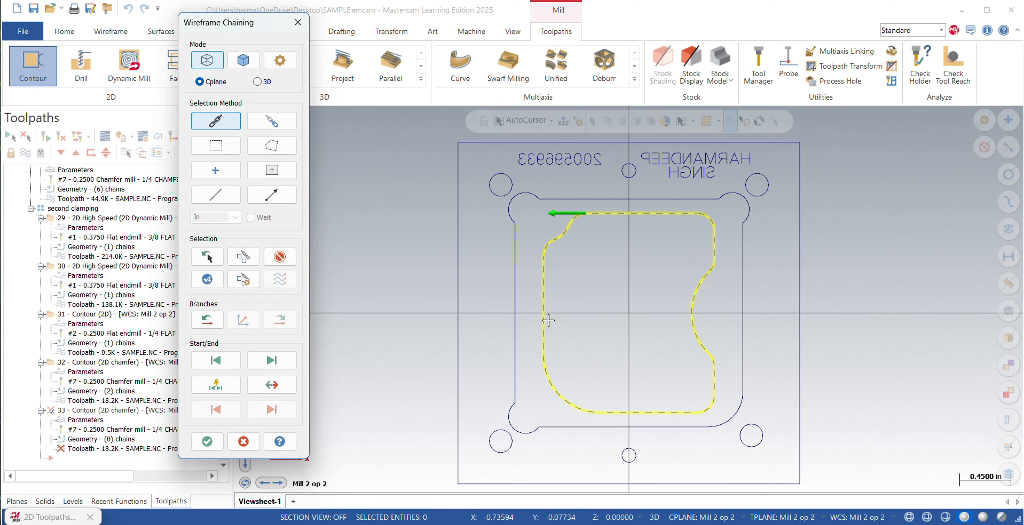
click(207, 441)
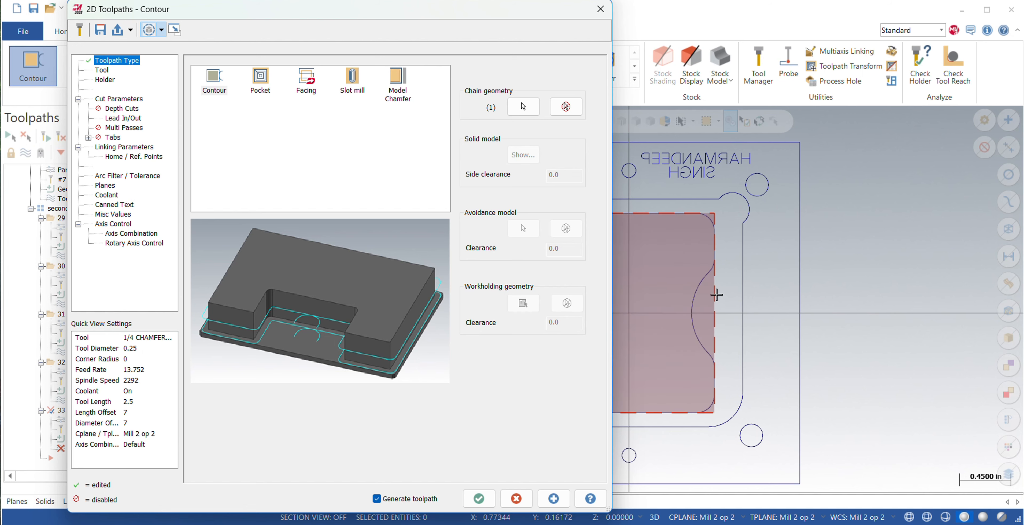
Check the inner pocket chamfer's lead in/out and tool settings, and edit its absolute depth in the linking parameters.
click(124, 117)
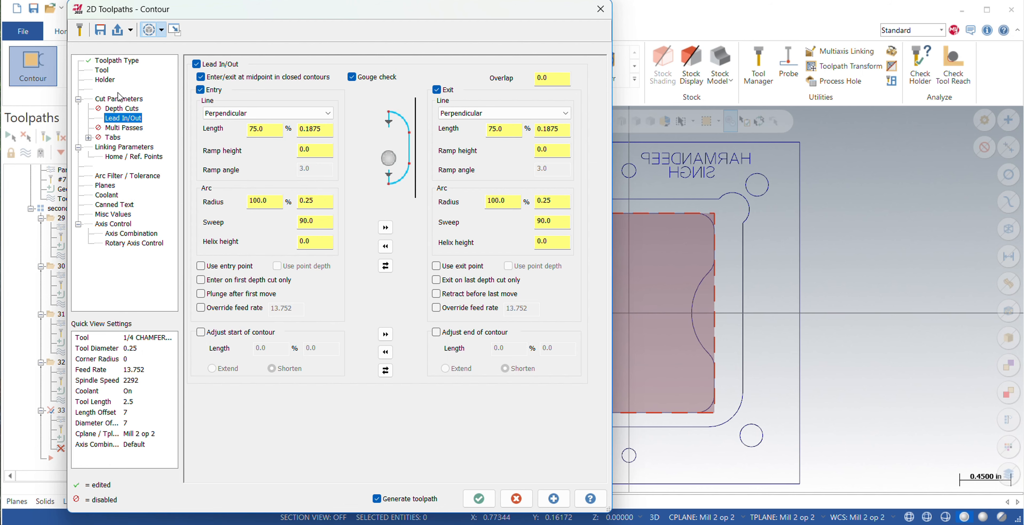
click(102, 70)
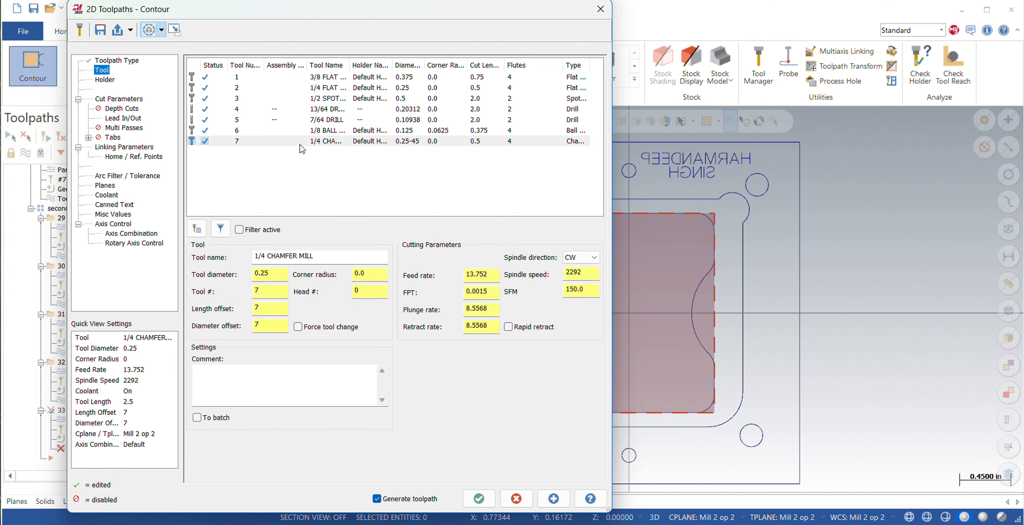
click(106, 148)
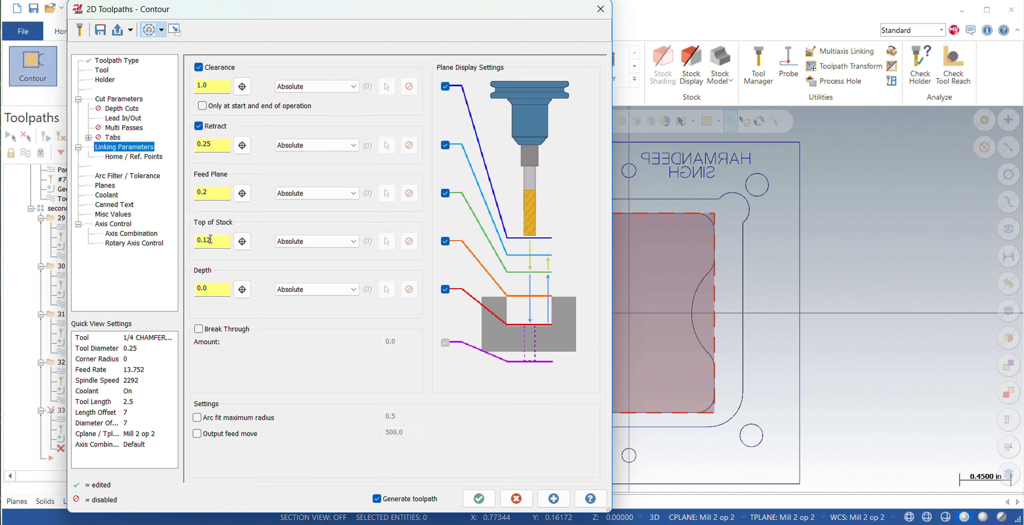
double_click(214, 285)
key(Return)
Check the inner pocket chamfer's planes and flood coolant settings, and generate the toolpath.
click(105, 185)
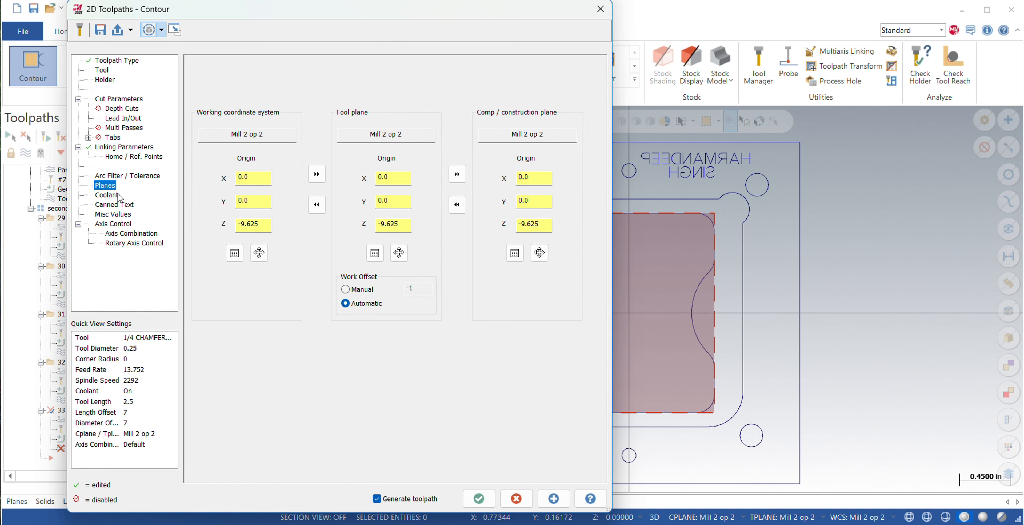
click(106, 195)
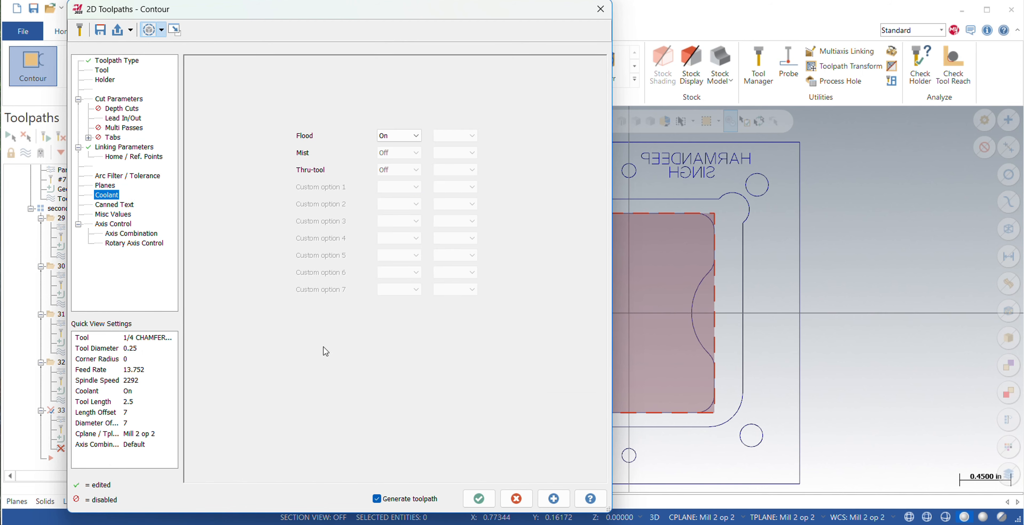
click(479, 498)
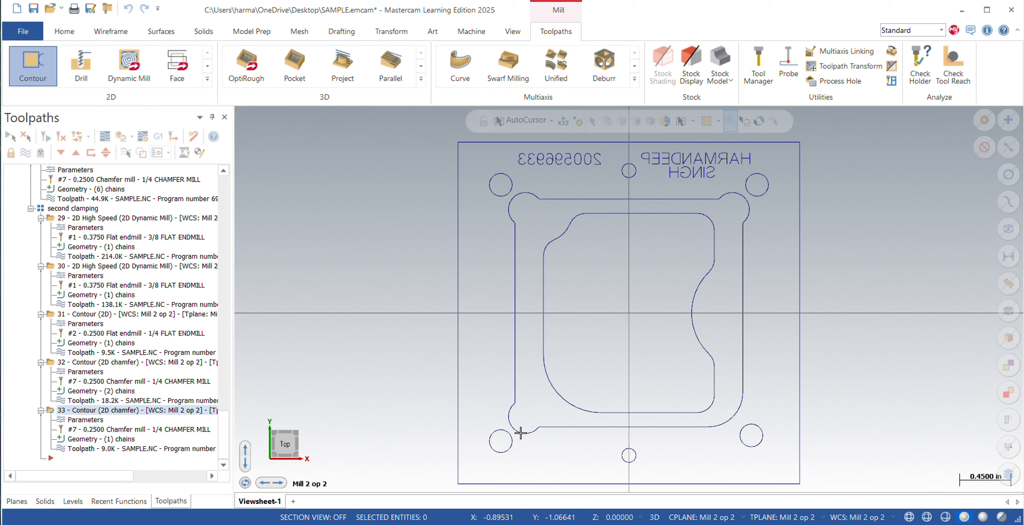
click(32, 64)
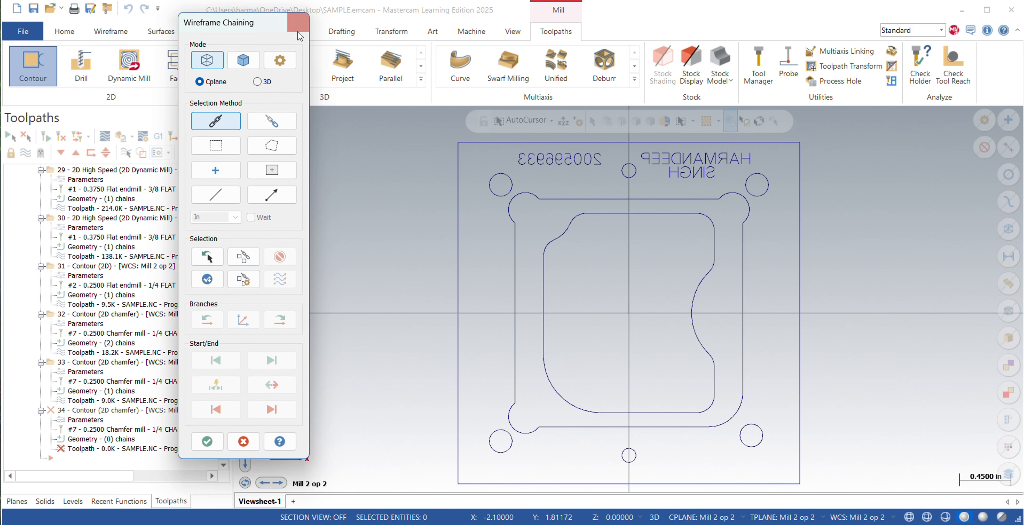
click(298, 22)
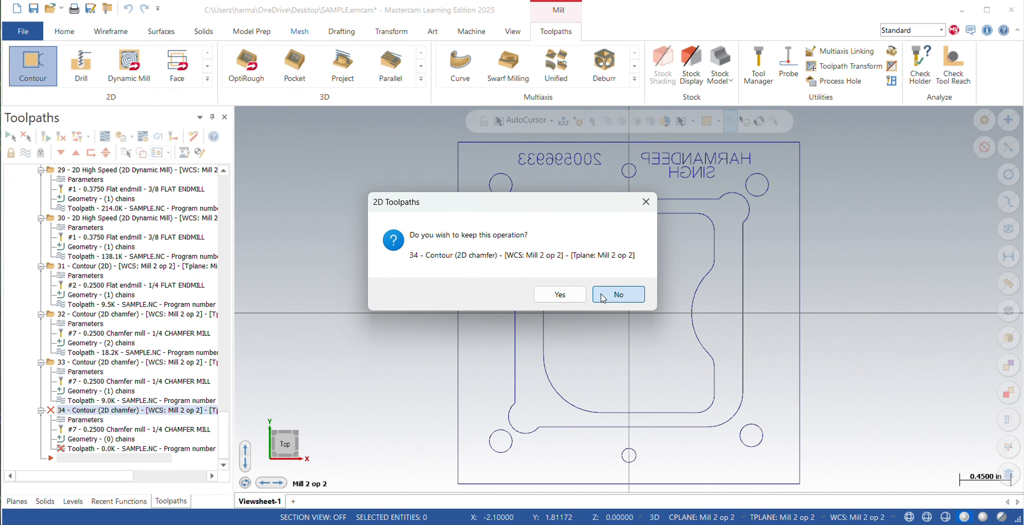
click(616, 294)
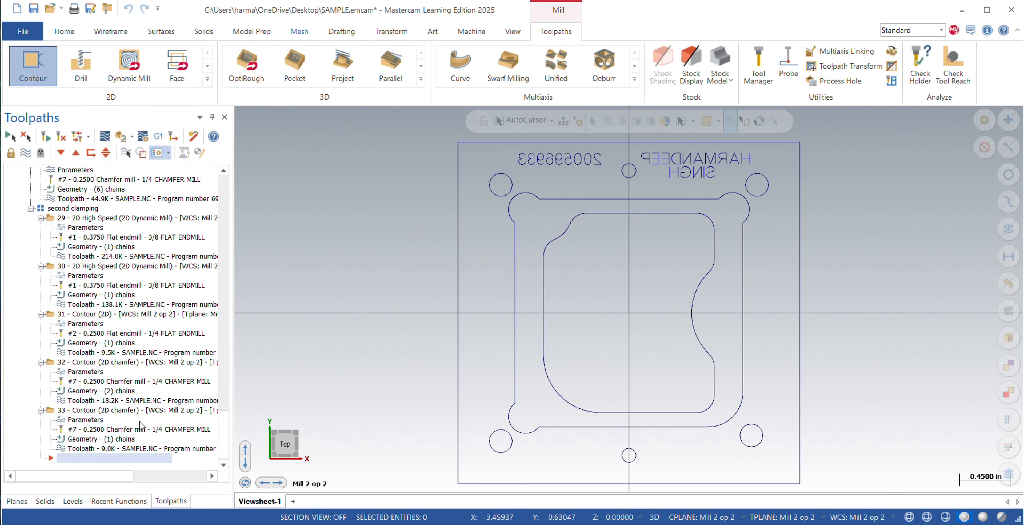
Duplicate the inner pocket's 2D chamfer contour operation below the original.
right_click(83, 410)
click(418, 382)
right_click(104, 410)
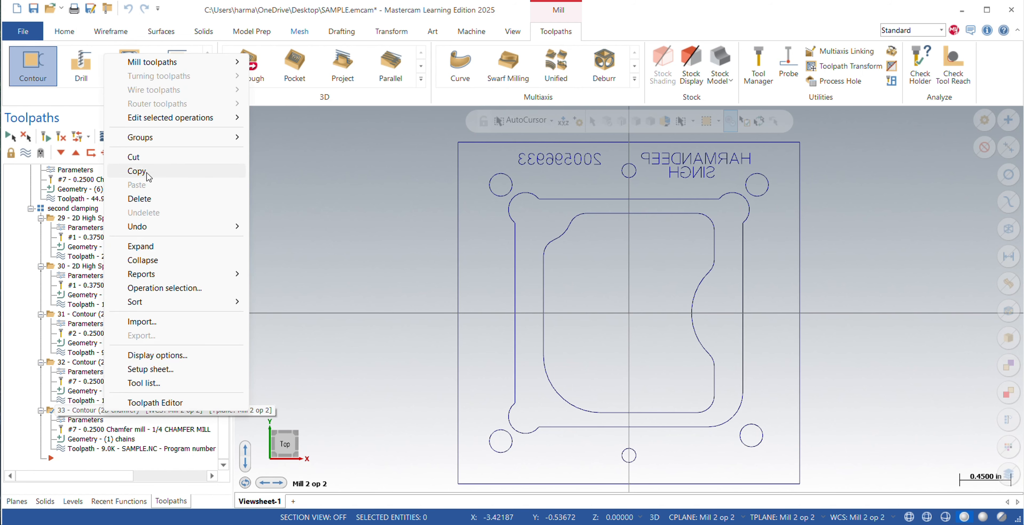
click(146, 173)
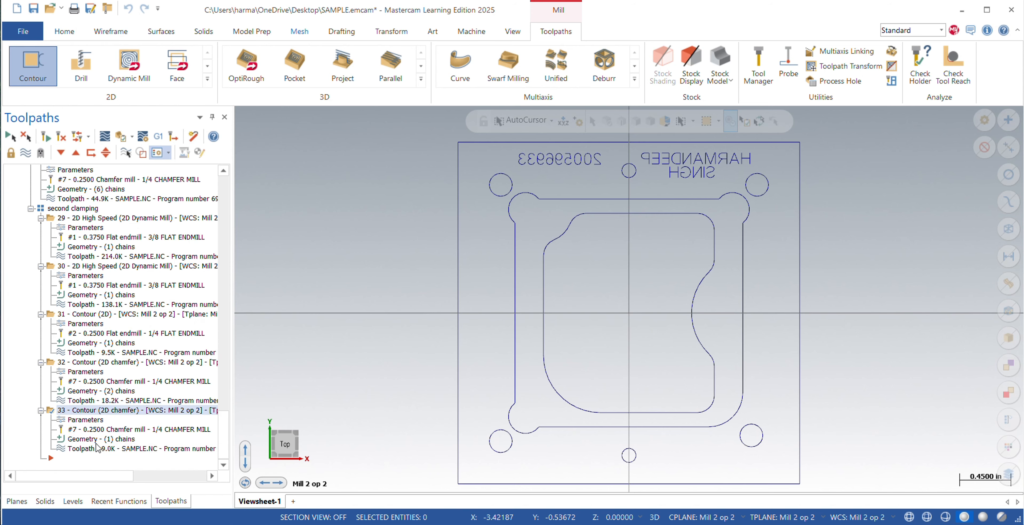
key(ctrl+v)
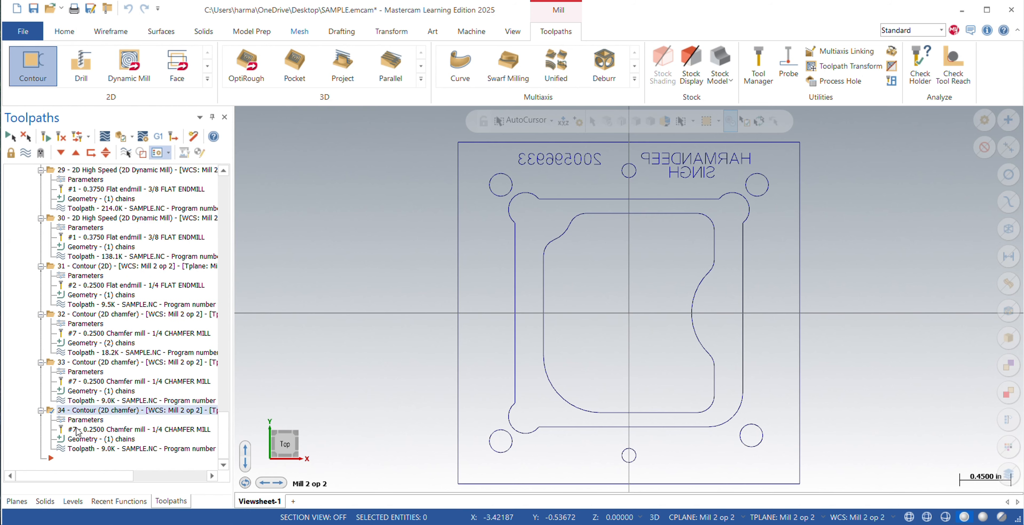
Clear the inner pocket chain from the newly copied chamfer toolpath and start selecting replacement chains.
click(84, 420)
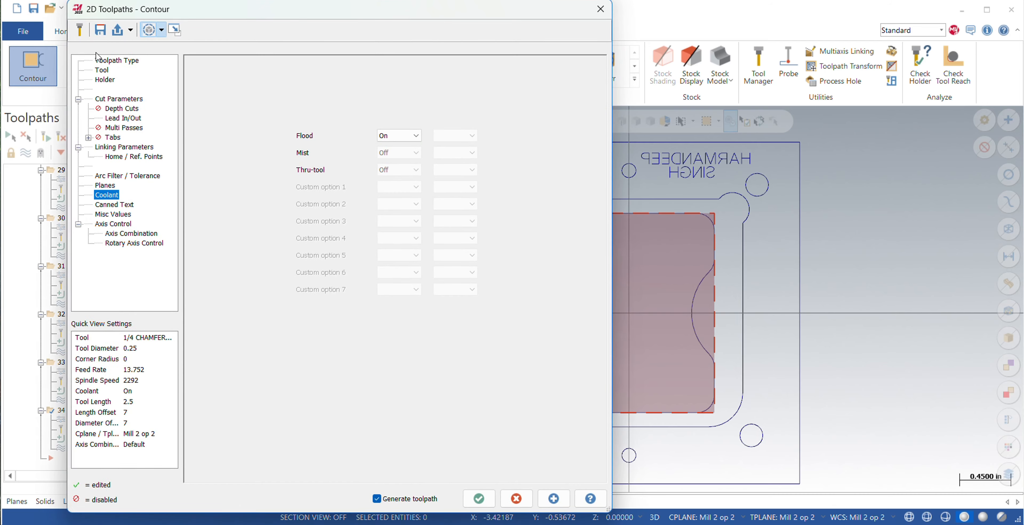
click(115, 61)
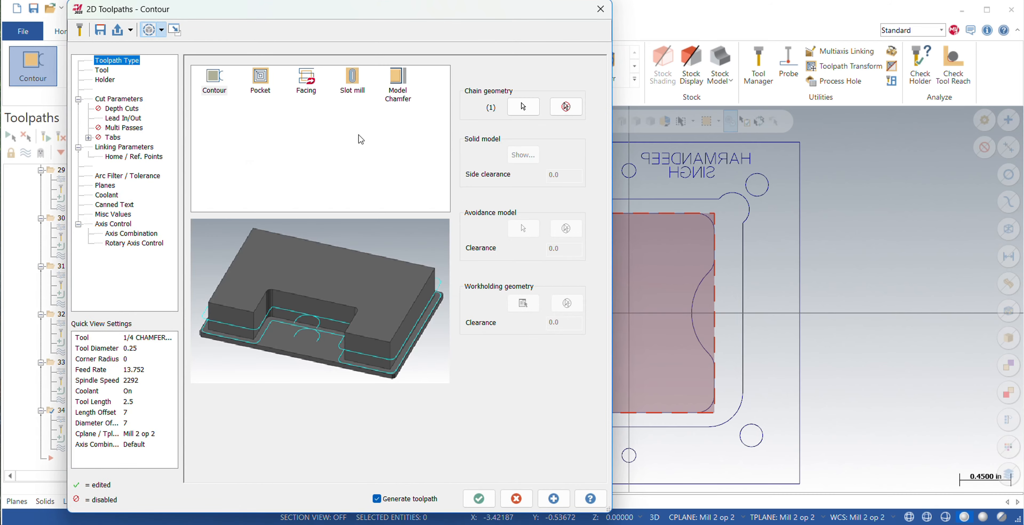
click(556, 112)
click(524, 106)
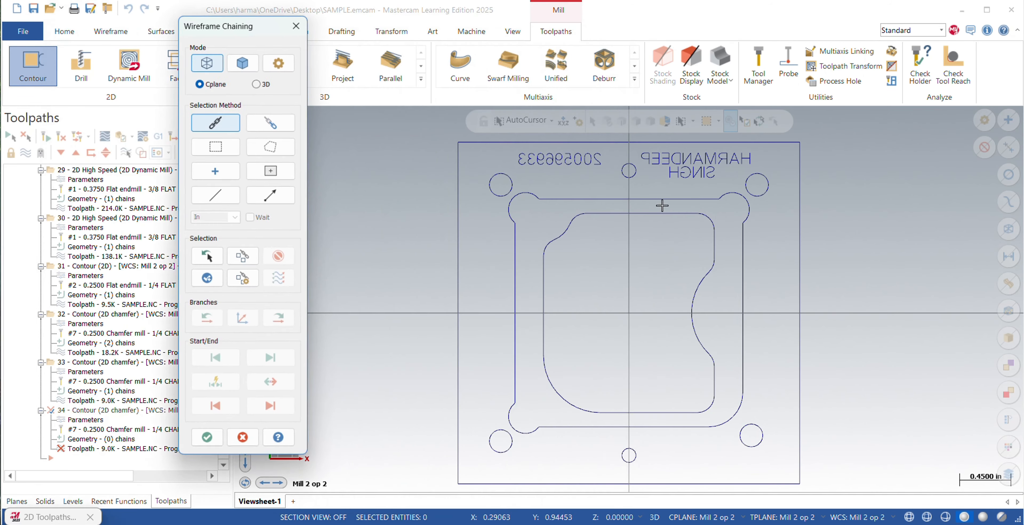
click(512, 178)
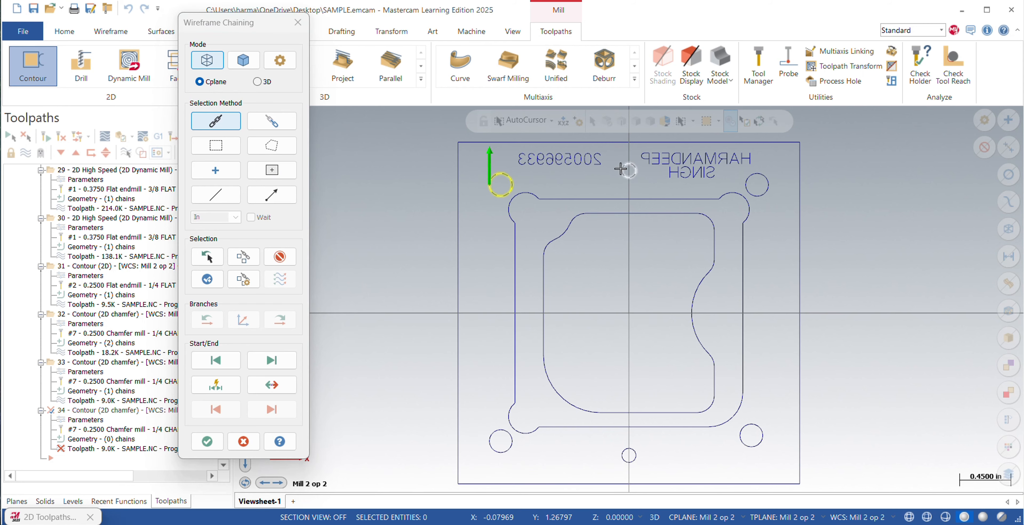
click(634, 170)
click(745, 182)
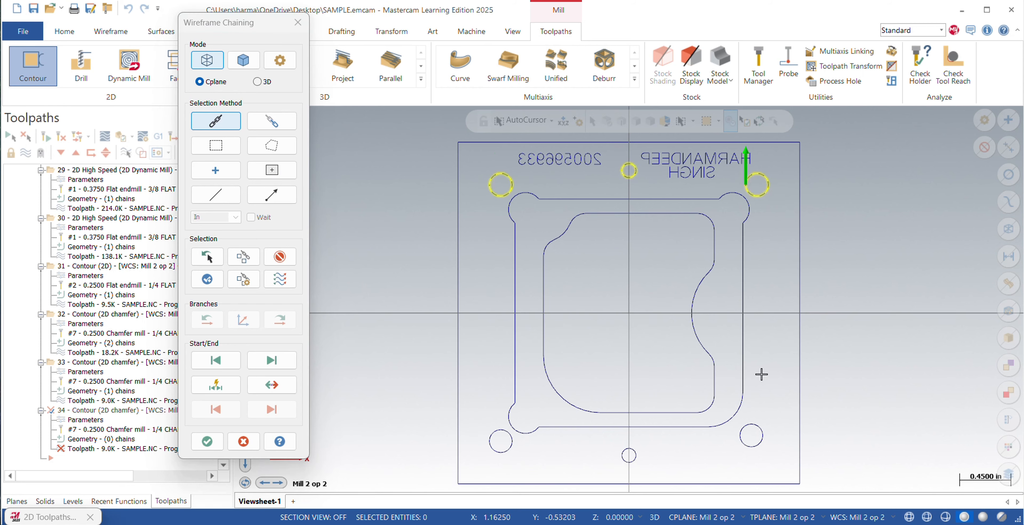
click(740, 433)
click(622, 454)
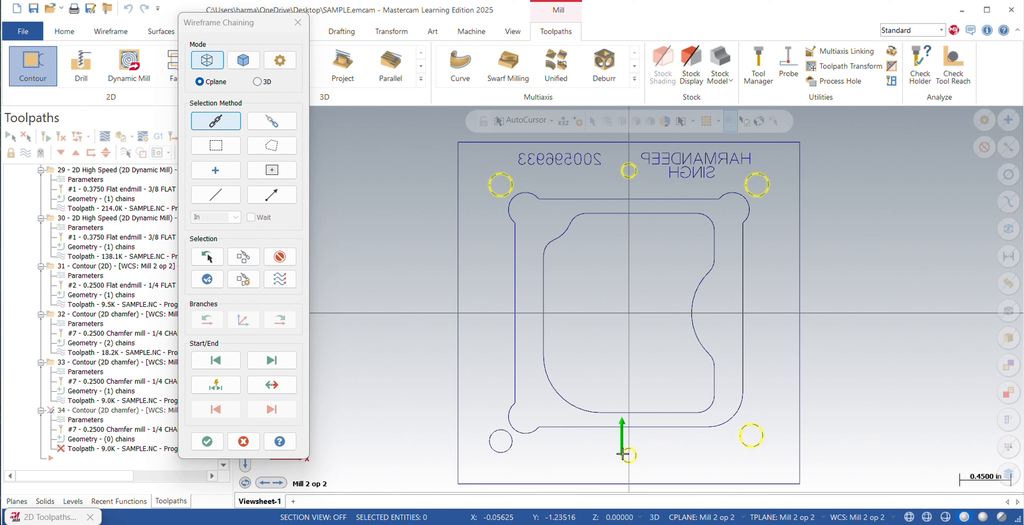
click(489, 441)
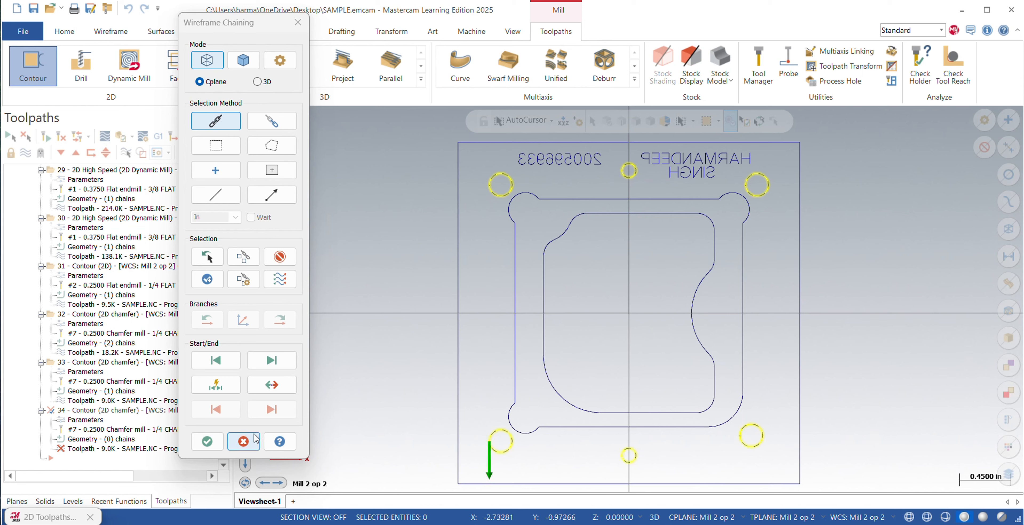
click(272, 385)
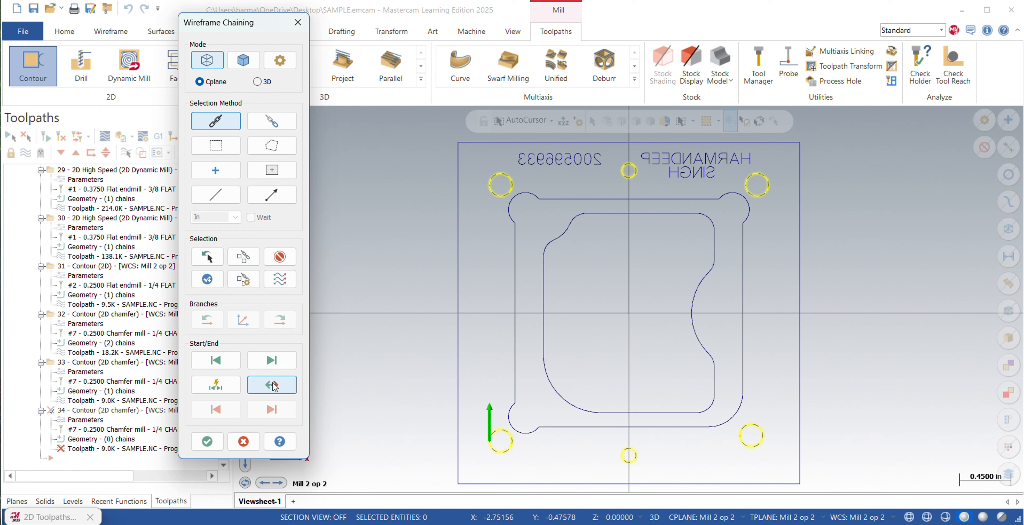
click(283, 259)
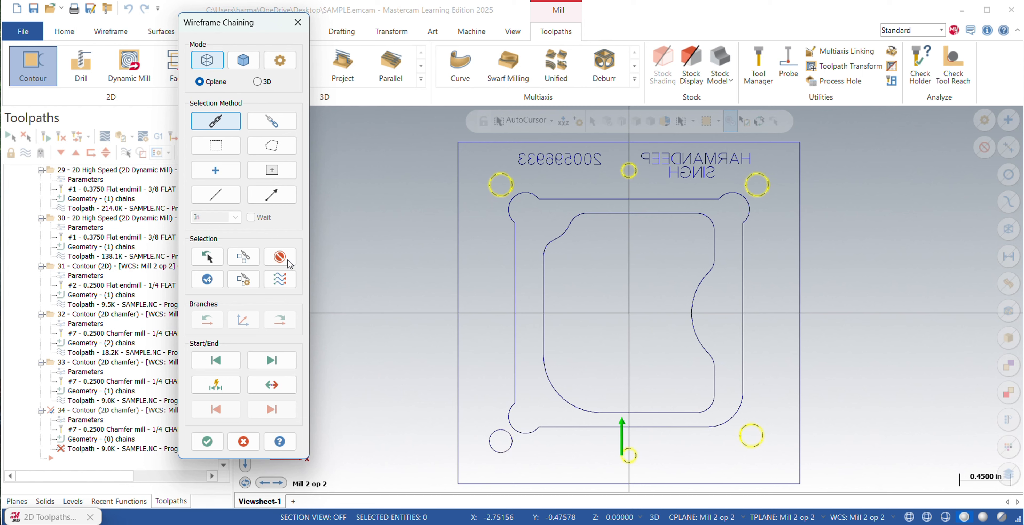
click(283, 258)
click(284, 259)
click(283, 259)
click(283, 259)
click(284, 258)
Chain the three upper holes for the copied chamfer toolpath, reversing the upper-left and upper-middle chains so all start downward.
click(502, 174)
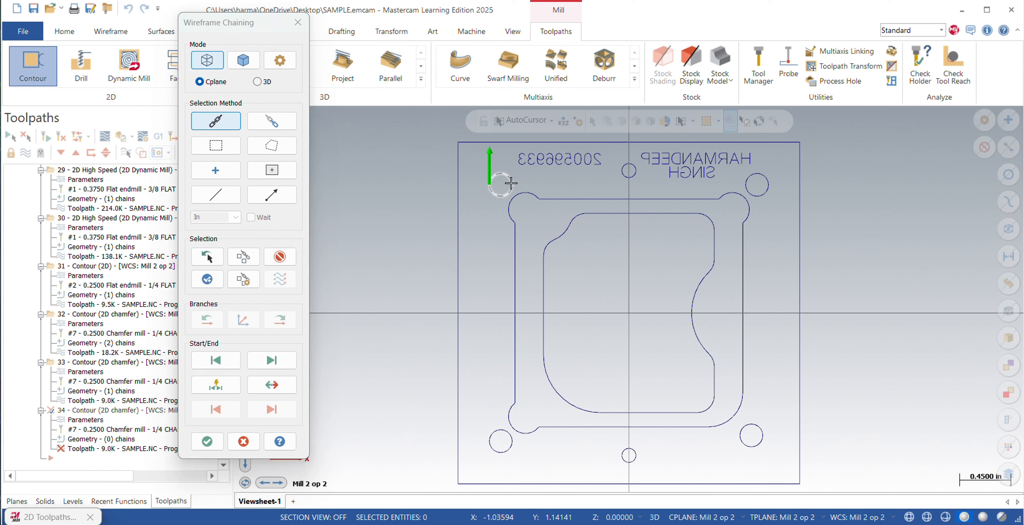
click(272, 384)
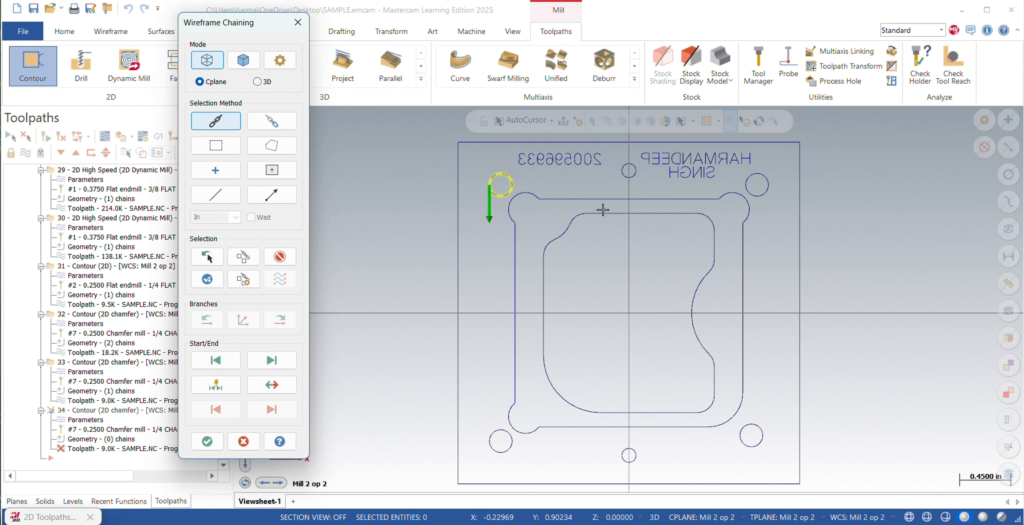
click(622, 170)
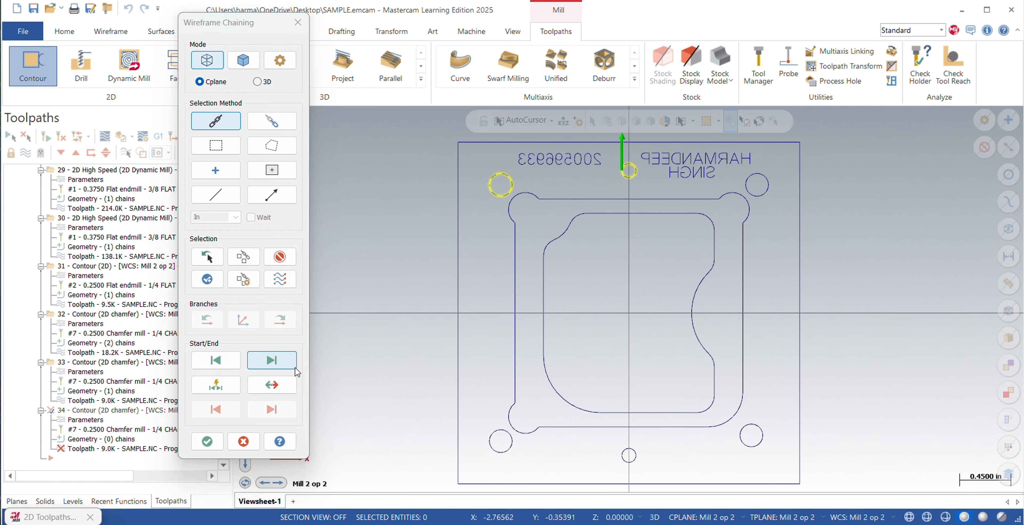
click(271, 385)
click(754, 196)
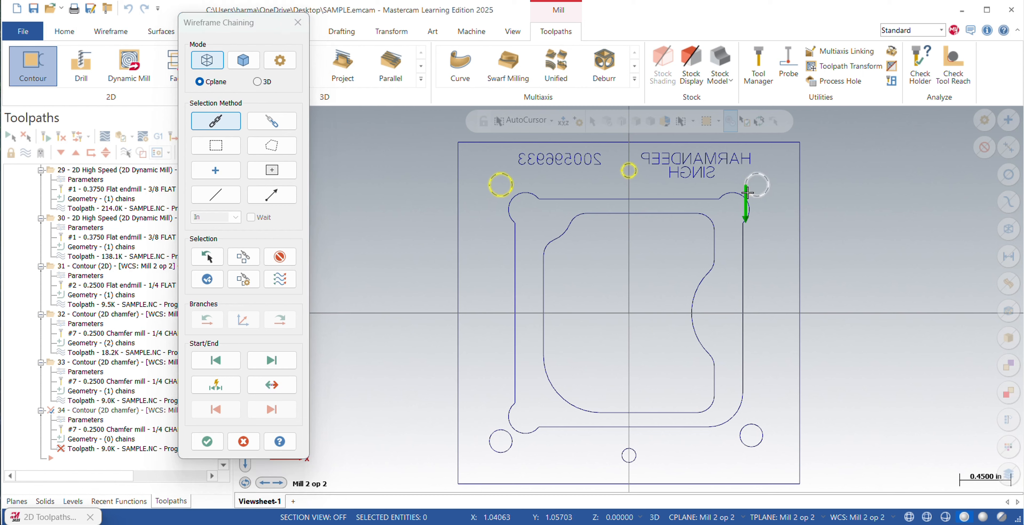
Add the three lower holes as chains in the same downward direction and accept the replaced geometry.
click(744, 442)
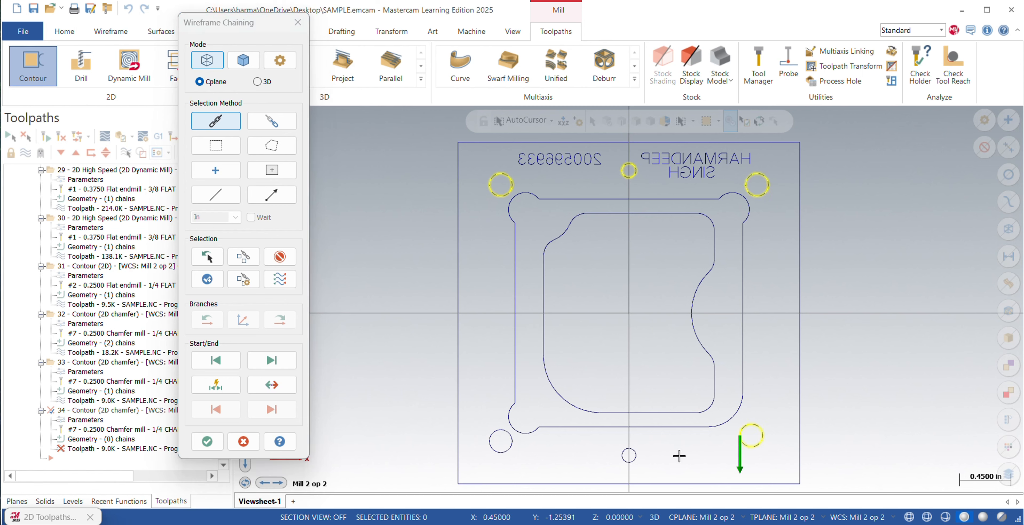
click(621, 460)
click(495, 453)
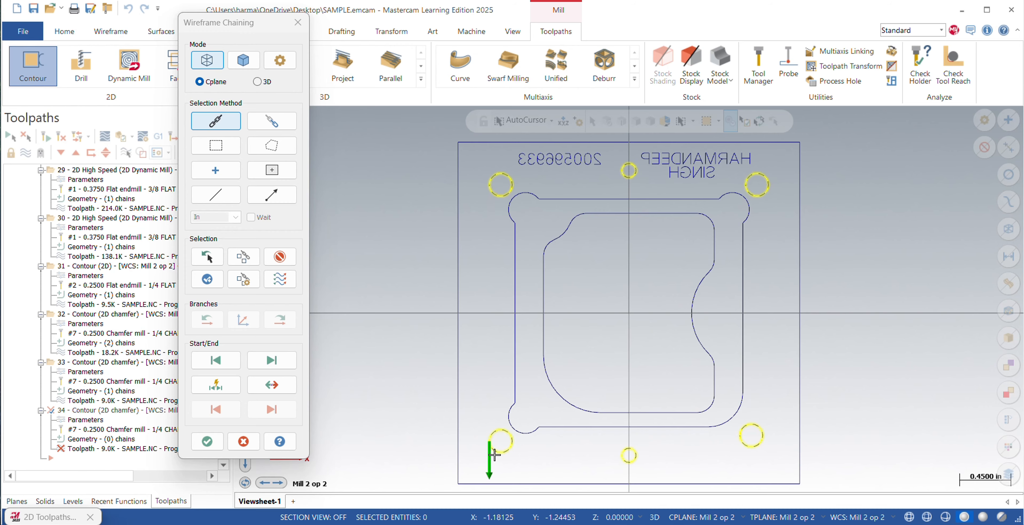
click(207, 441)
click(523, 106)
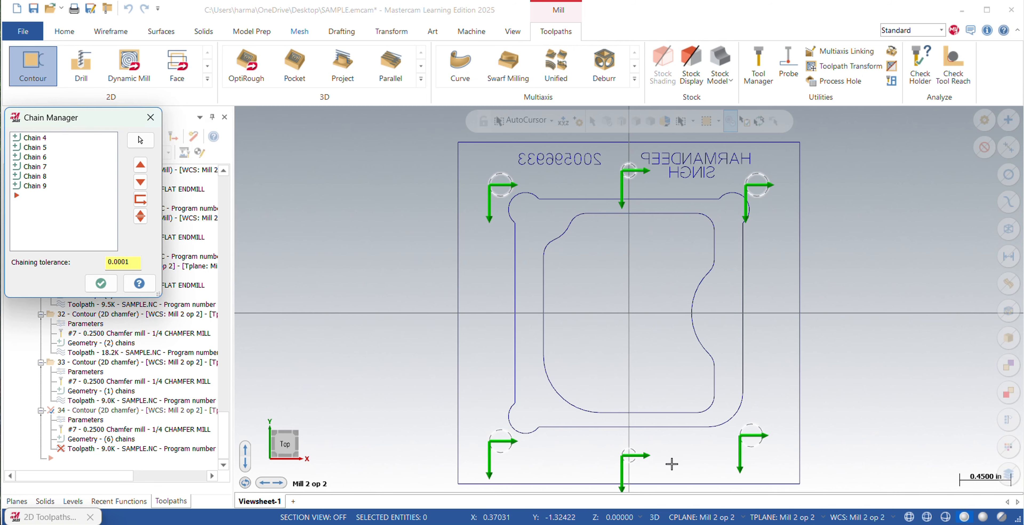
click(99, 284)
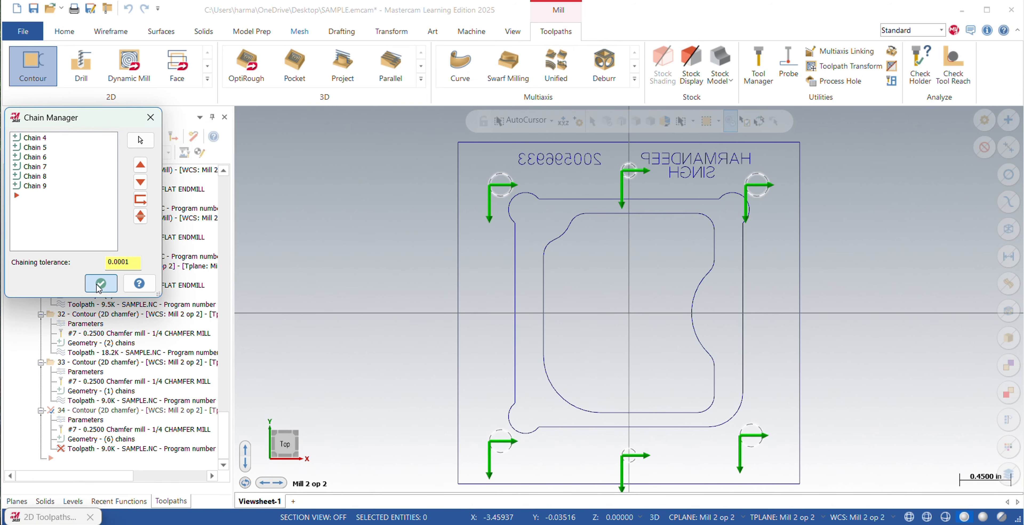
Check the hole chamfer operation's tool, holder, lead in/out and 2D chamfer cut parameters.
click(101, 72)
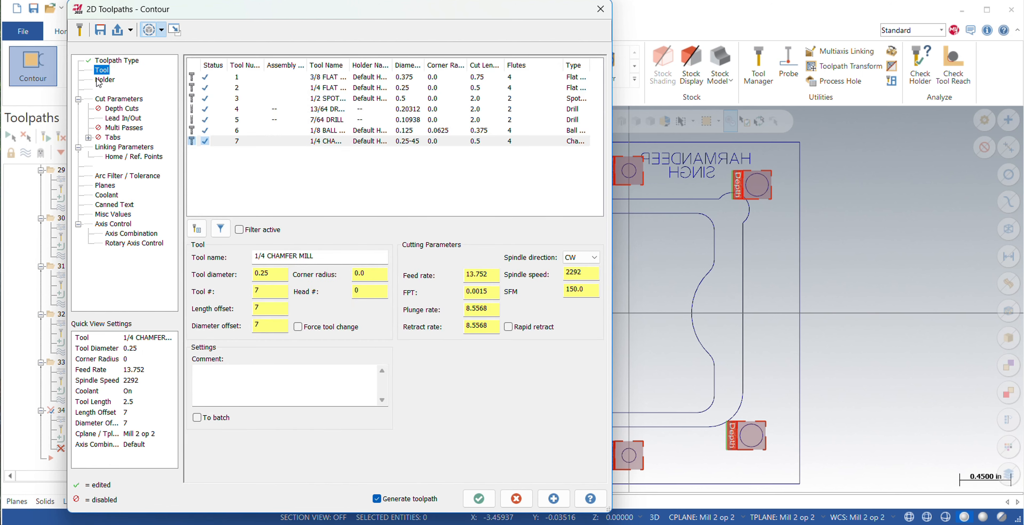
key(Down)
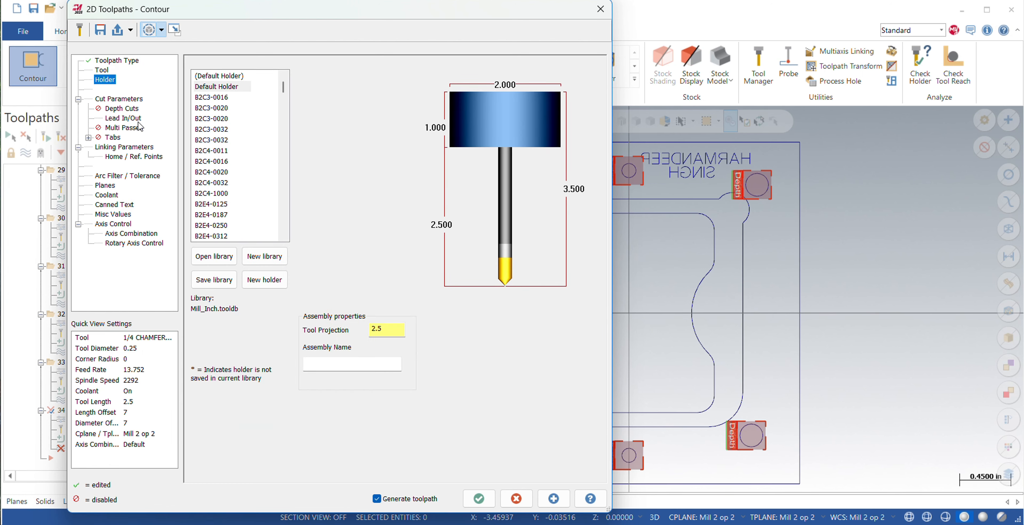
click(122, 101)
click(137, 120)
click(128, 102)
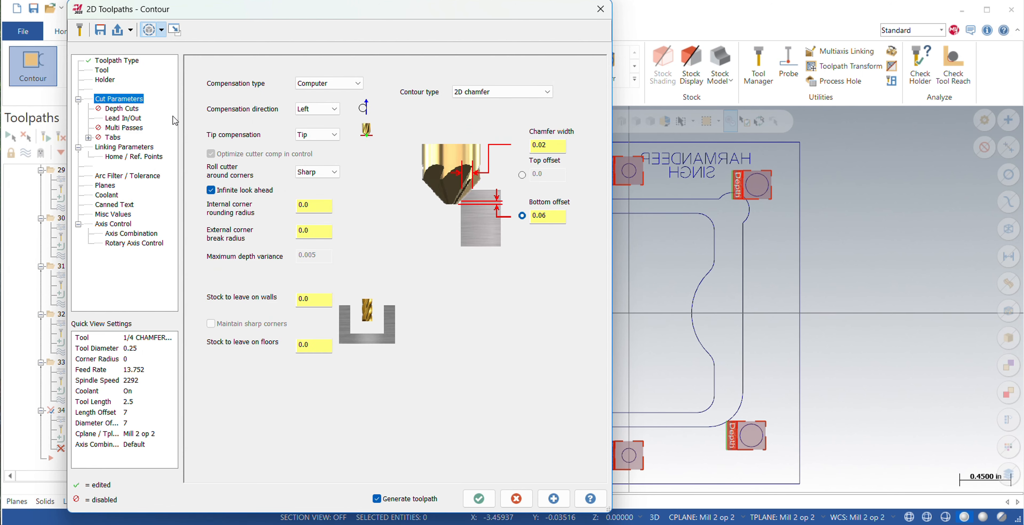
Edit the absolute depth in the hole chamfer operation's linking parameters.
click(131, 149)
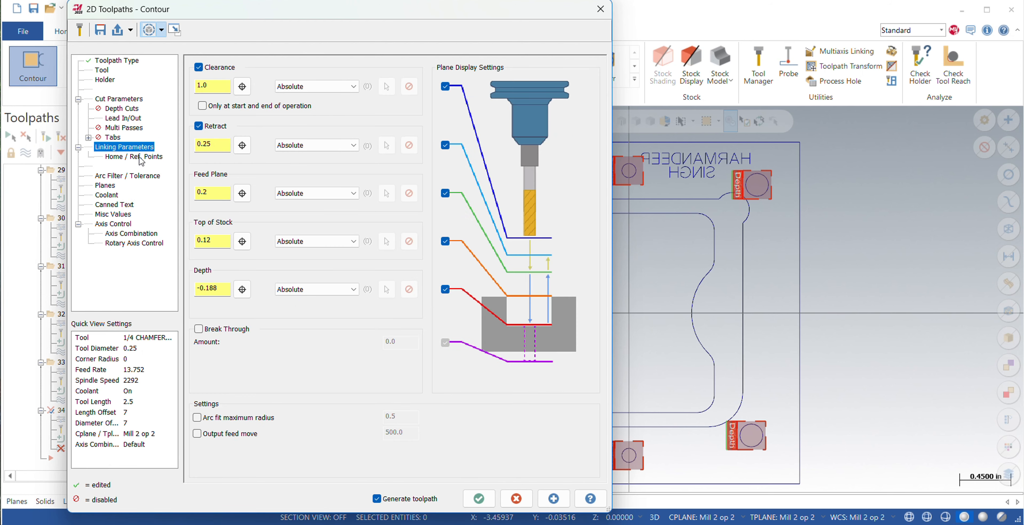
click(218, 290)
key(BackSpace)
Check the hole chamfer's planes and flood coolant settings, and generate the toolpath.
click(107, 186)
click(106, 195)
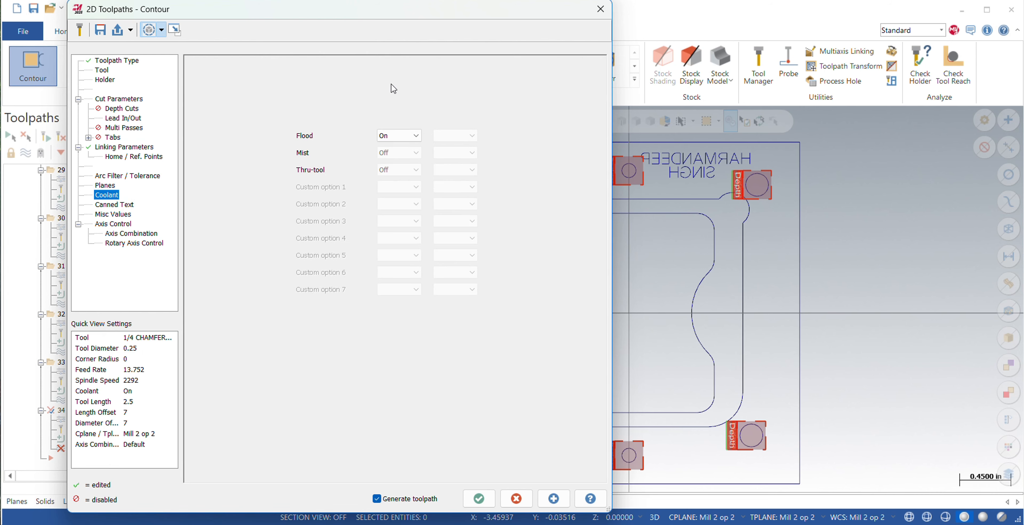
click(480, 499)
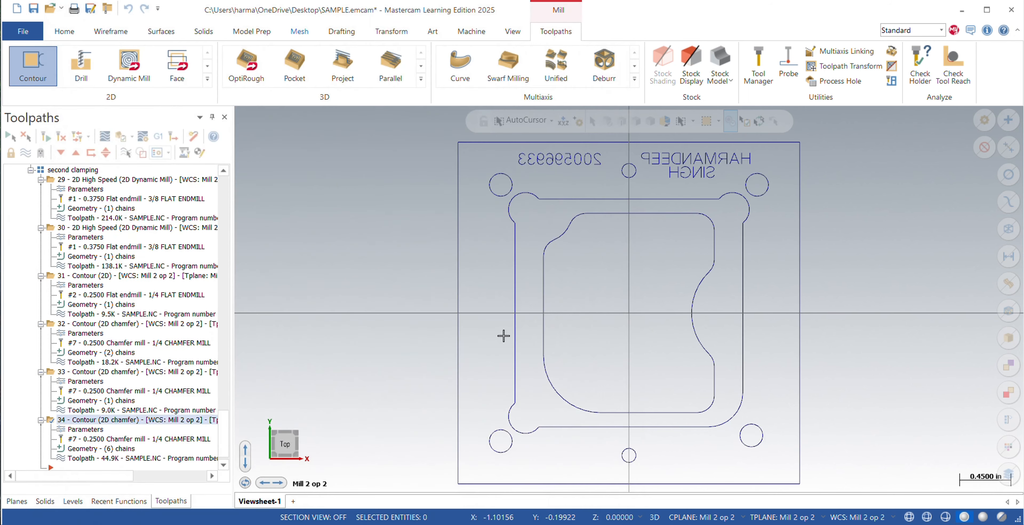
scroll(226, 451, down, 1)
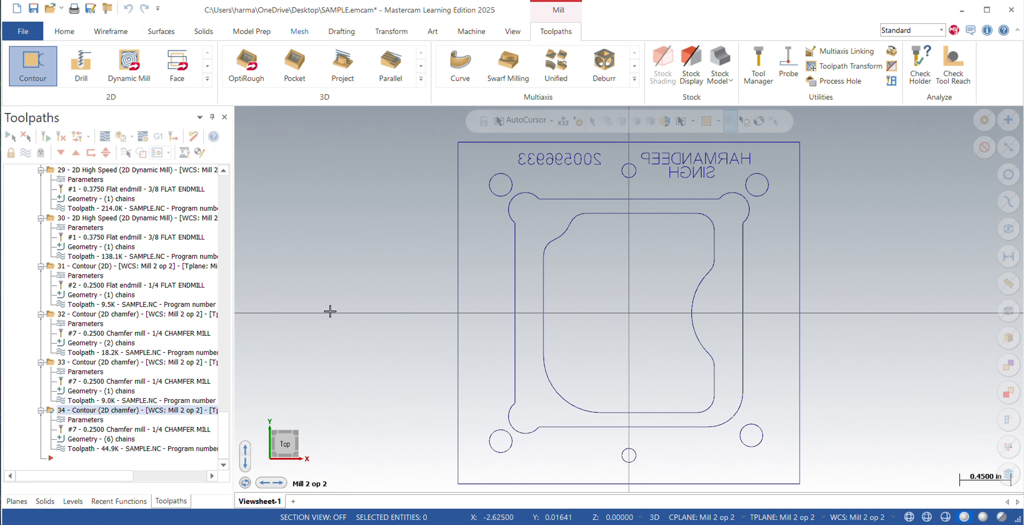
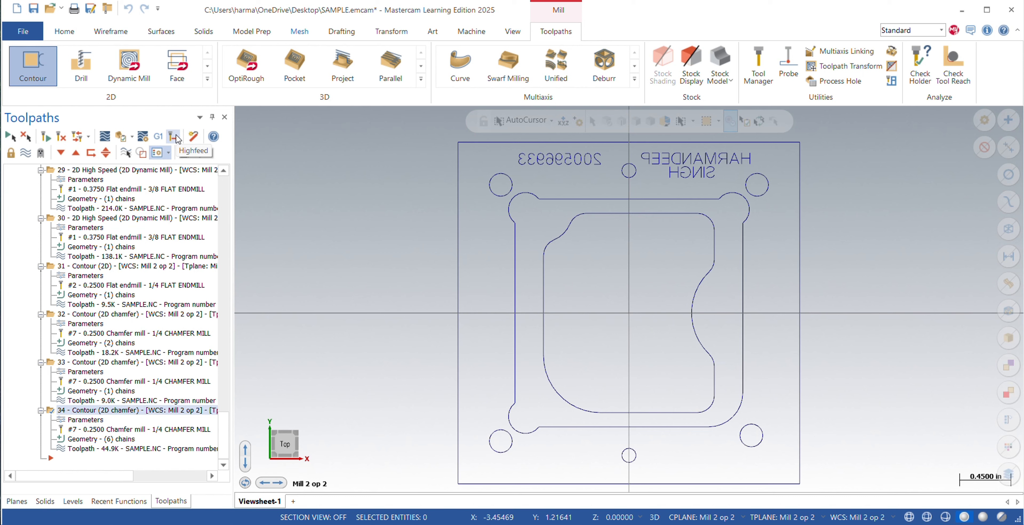
Start a Drill toolpath on the two small 0.125 holes on the part's vertical centreline, upper then lower, and accept the selection.
click(173, 137)
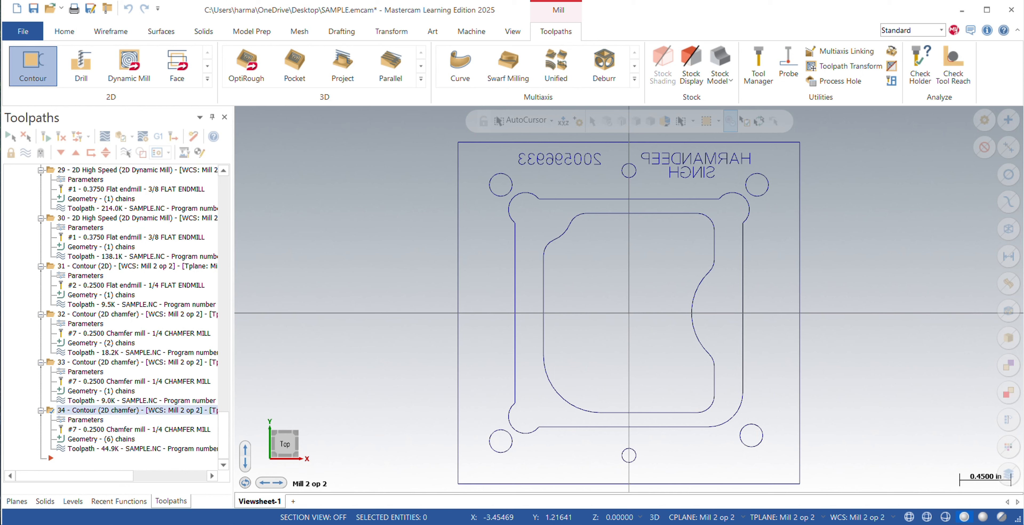
click(81, 68)
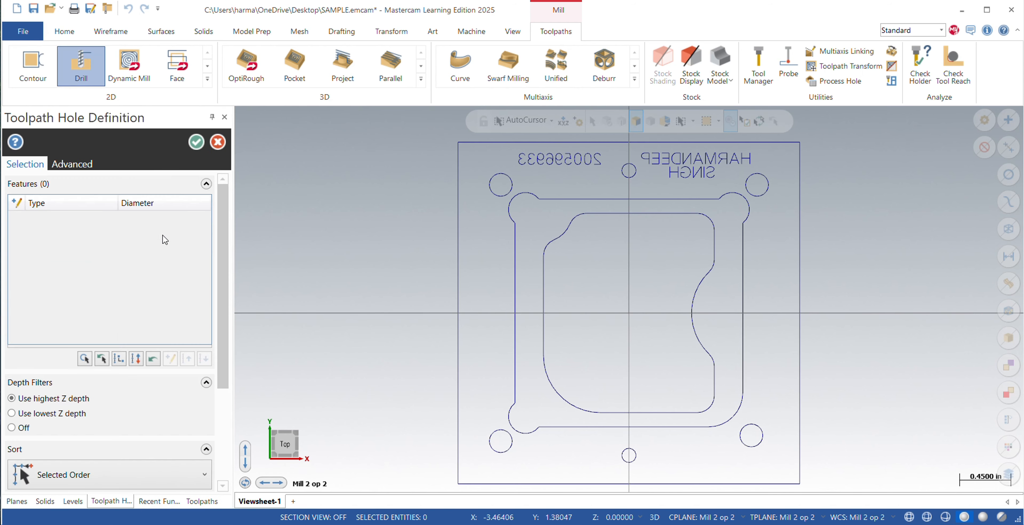
click(634, 176)
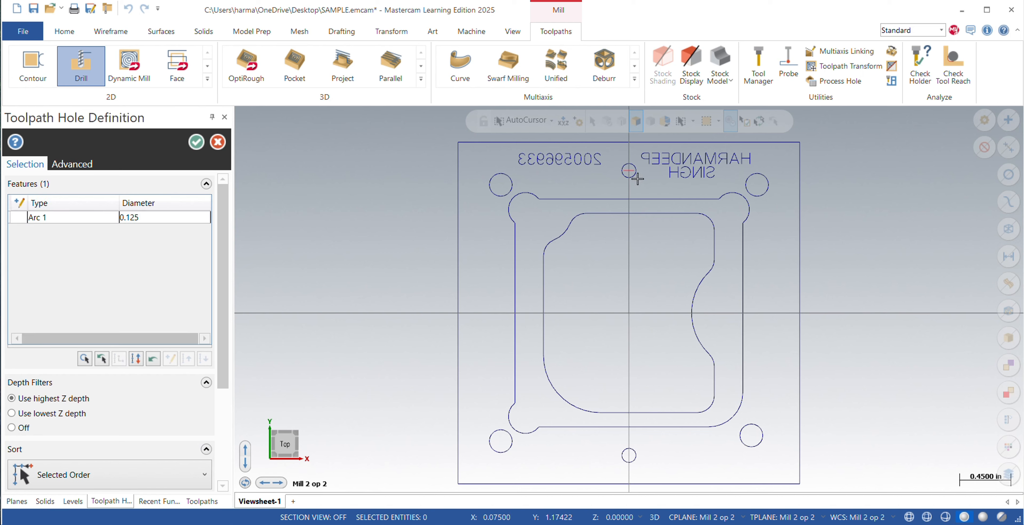
click(631, 449)
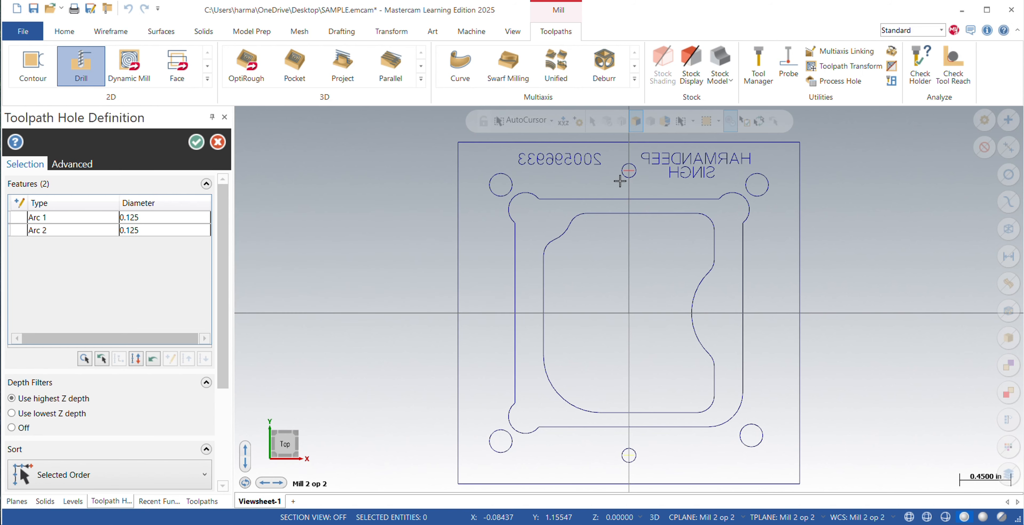
click(196, 143)
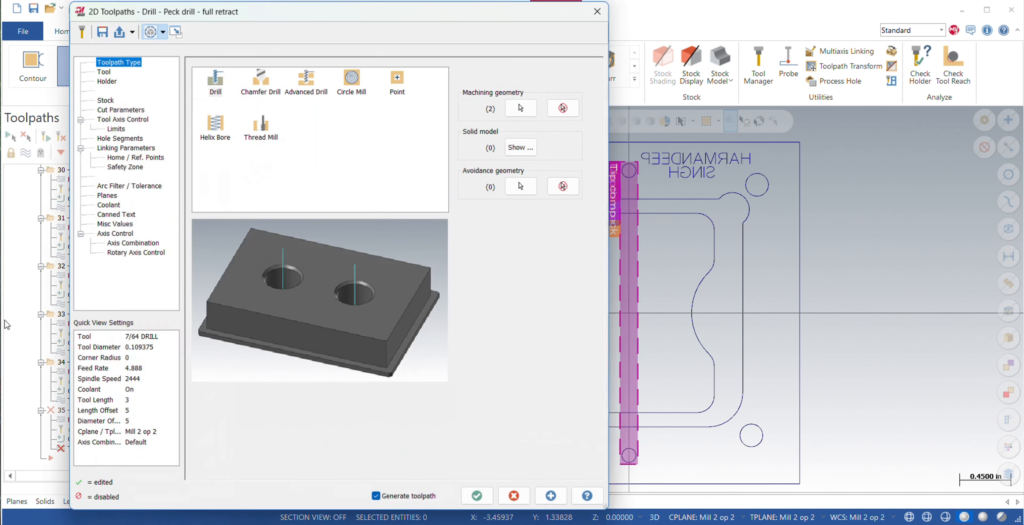
Set the drill operation's cycle to Peck Drill in the cut parameters.
click(102, 70)
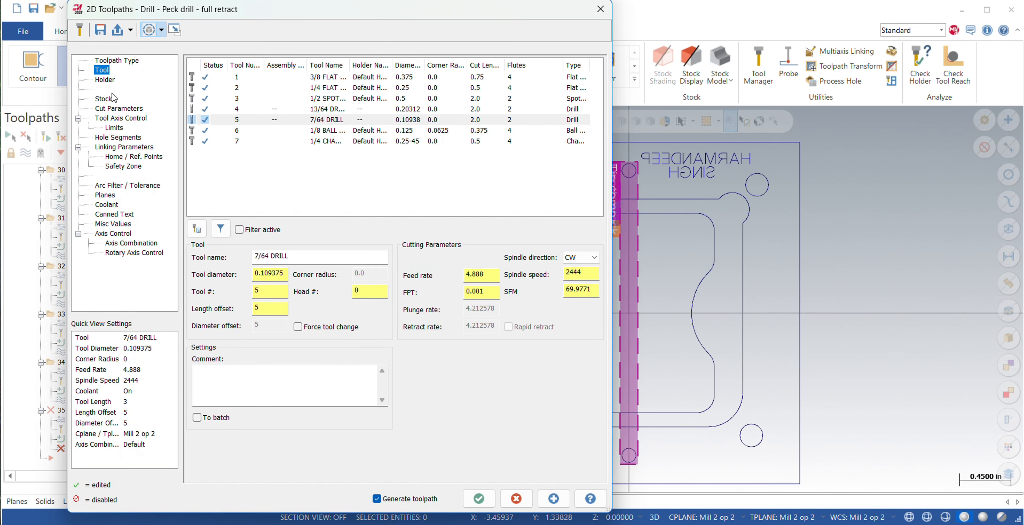
click(109, 109)
click(275, 75)
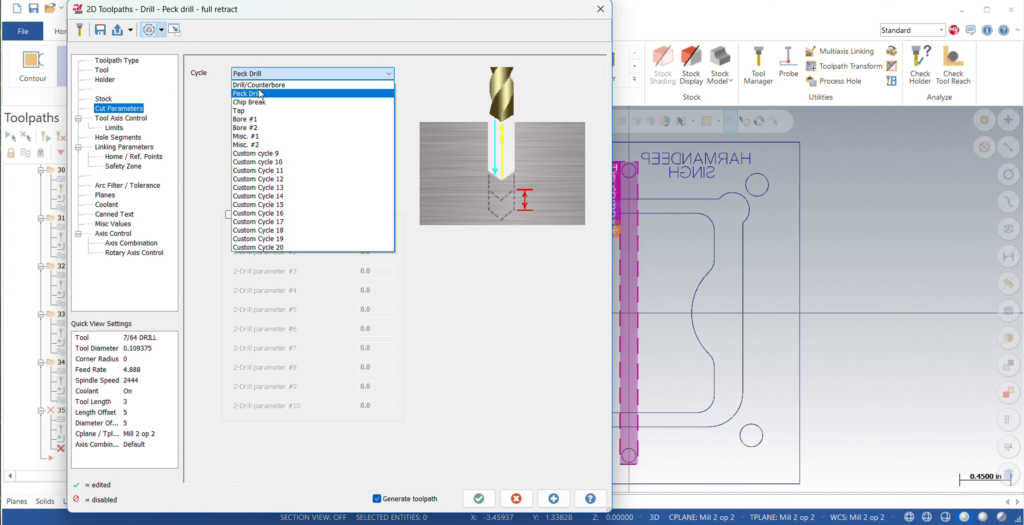
click(259, 94)
Filter the tool library to reamers and assign the 1/8 REAMER to the hole operation.
click(104, 70)
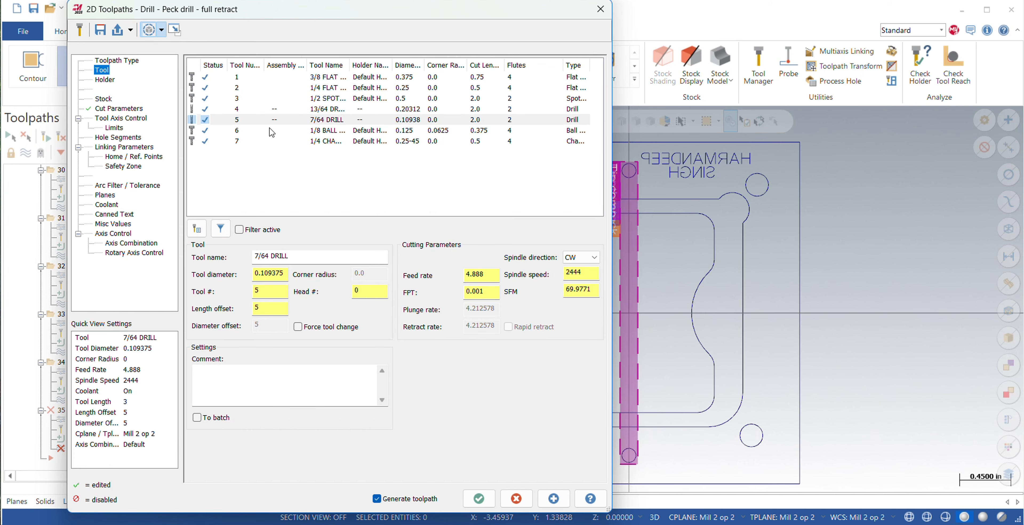
click(197, 230)
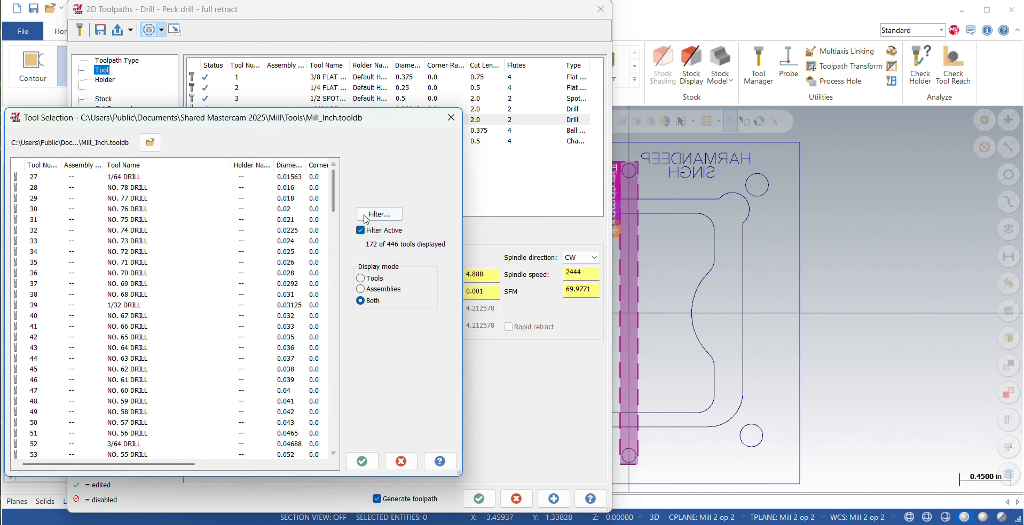
click(365, 219)
click(203, 215)
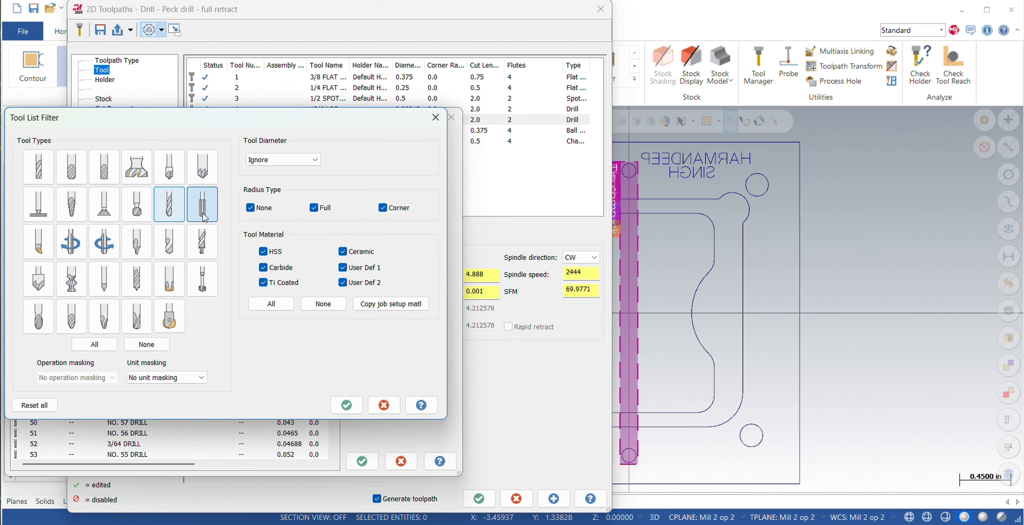
key(Return)
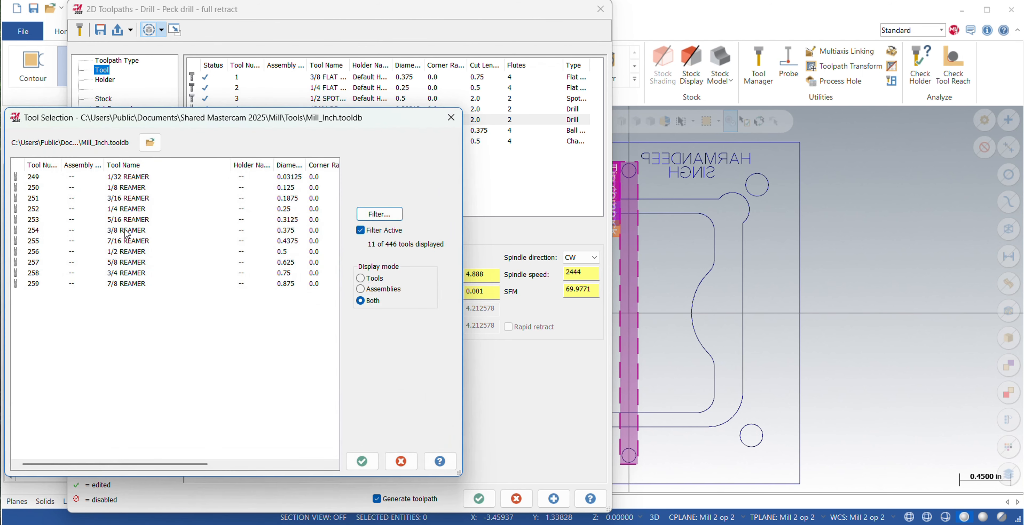
click(125, 190)
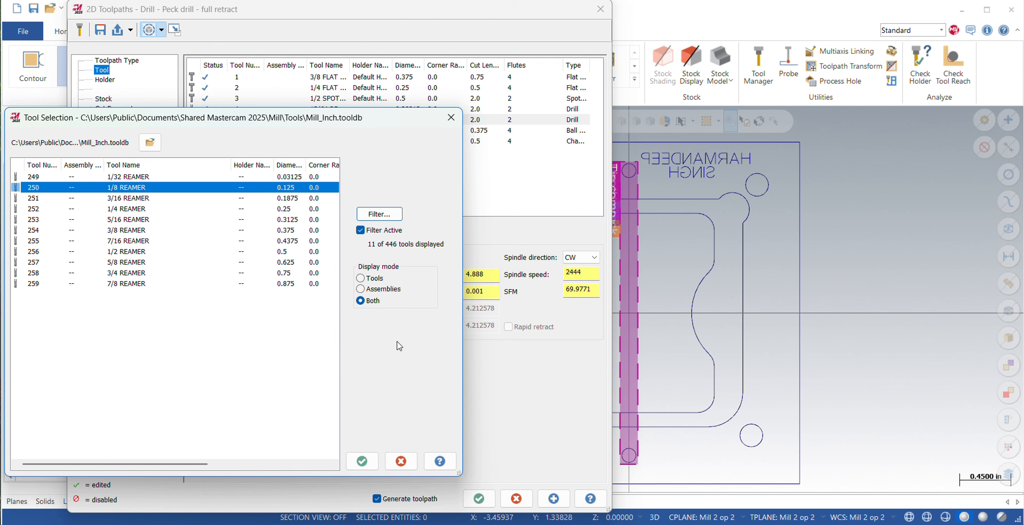
click(362, 461)
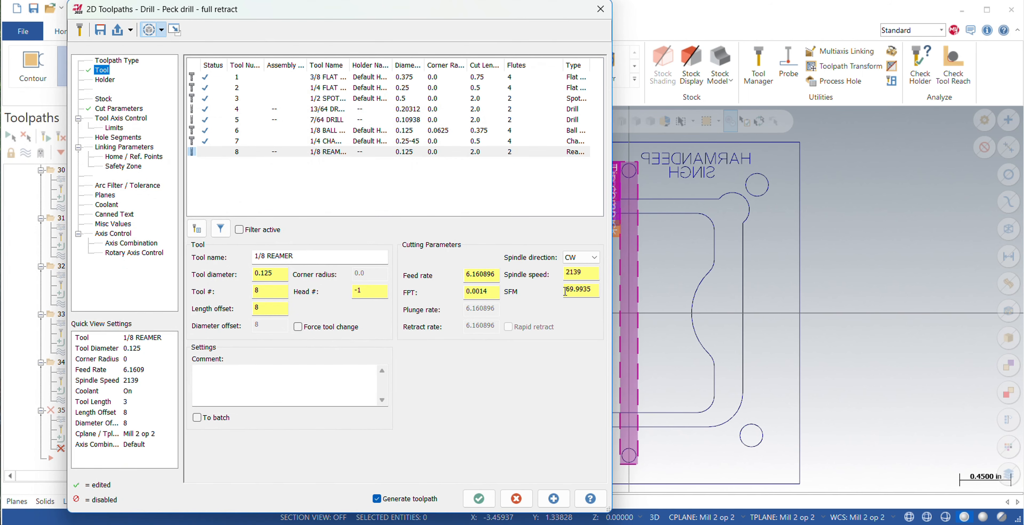
Edit the 1/8 reamer's SFM cutting speed.
drag(566, 291, 600, 290)
key(BackSpace)
text(75)
key(Return)
click(492, 291)
Check the reaming operation's holder, stock, peck cut parameters, tool axis control, limits and hole segments.
click(105, 80)
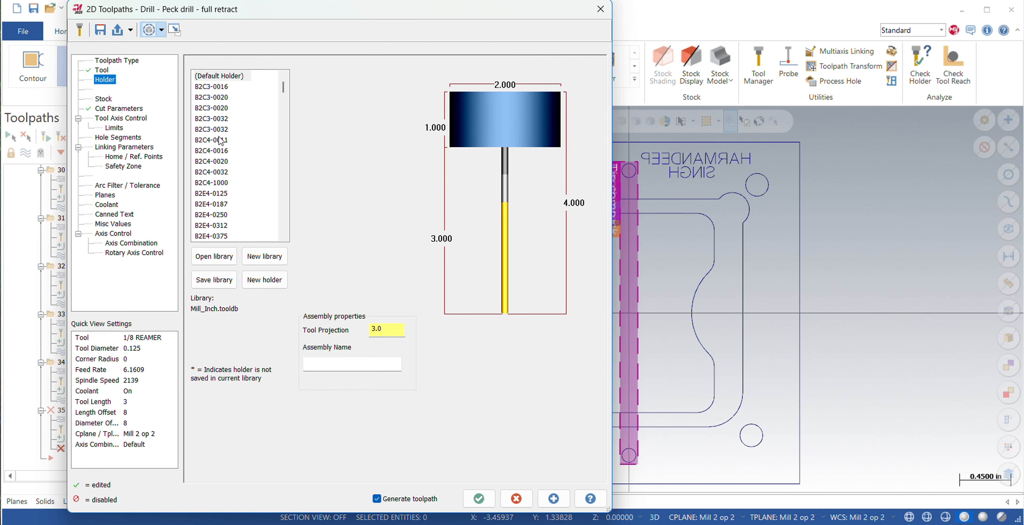
click(104, 99)
click(119, 109)
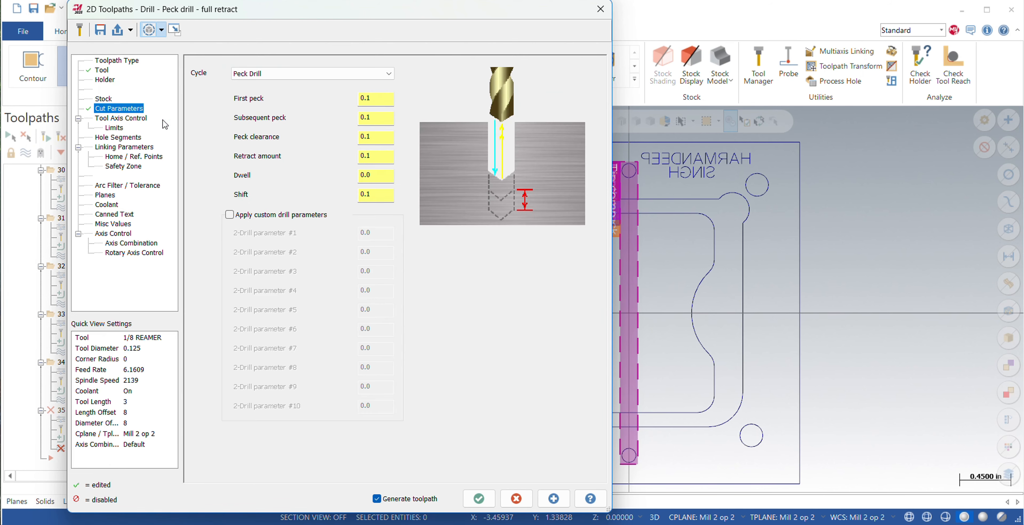
click(121, 118)
click(114, 128)
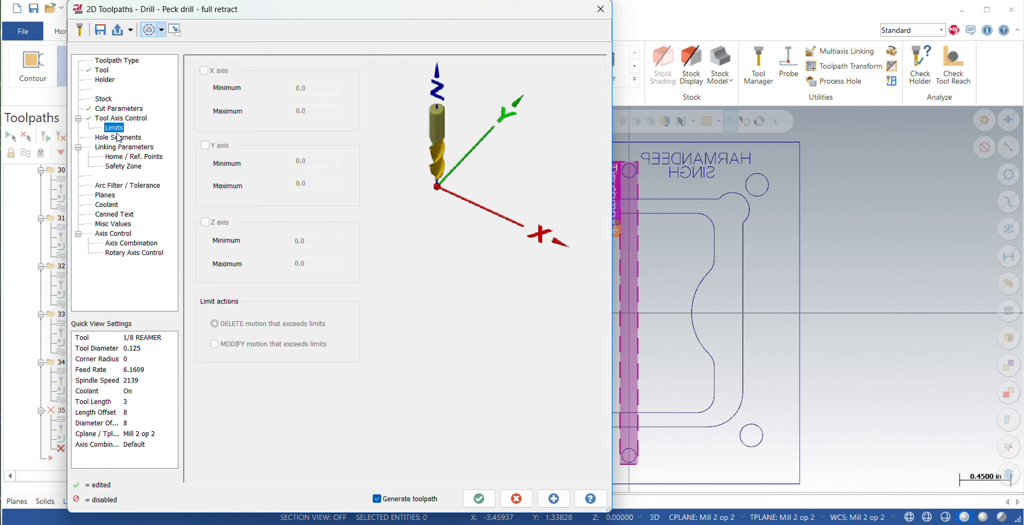
click(118, 137)
Set the reaming operation's absolute depth to -0.3 and turn off tip compensation in the linking parameters.
click(125, 148)
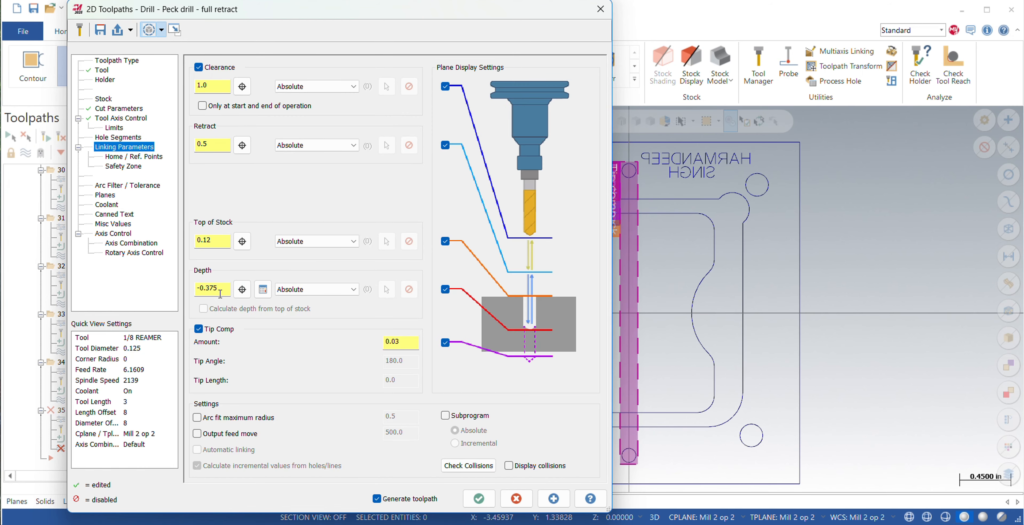
drag(220, 294, 180, 286)
key(BackSpace)
text(-0.)
text(3)
key(Return)
click(198, 329)
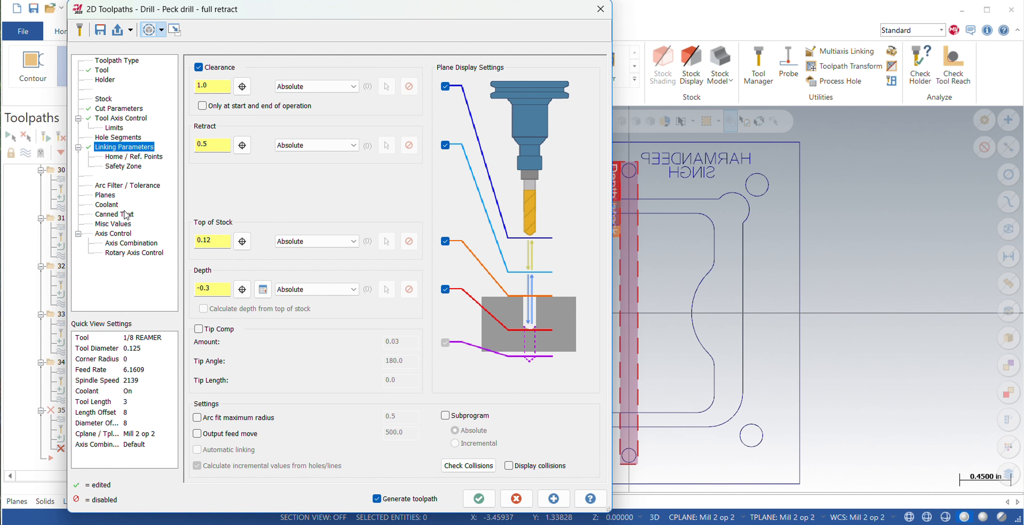
Check the reaming operation's planes and flood coolant settings, and generate the toolpath.
click(106, 194)
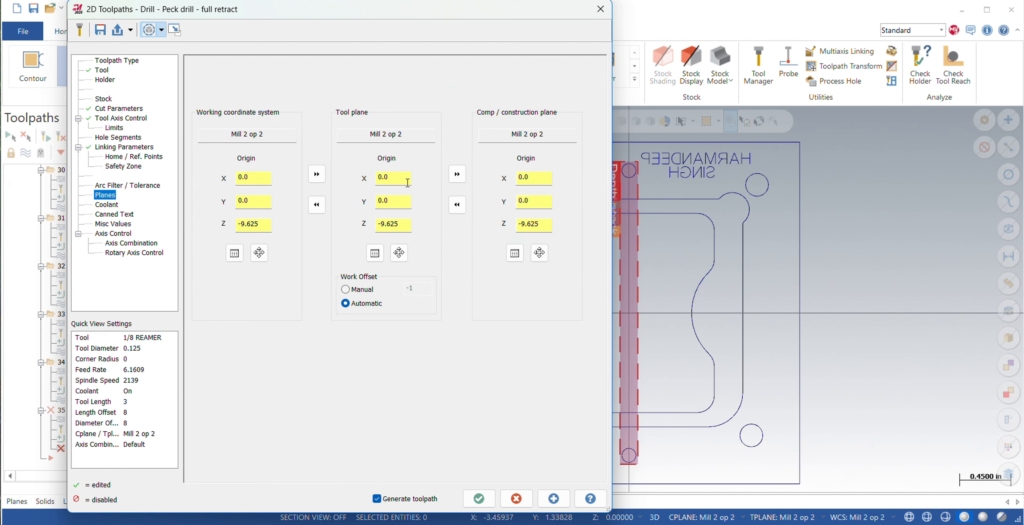
click(106, 204)
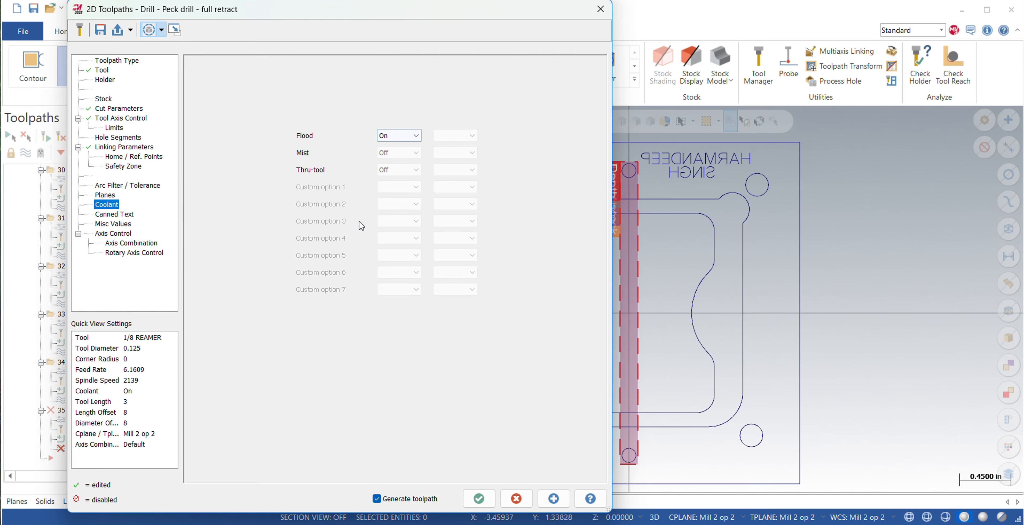
click(479, 498)
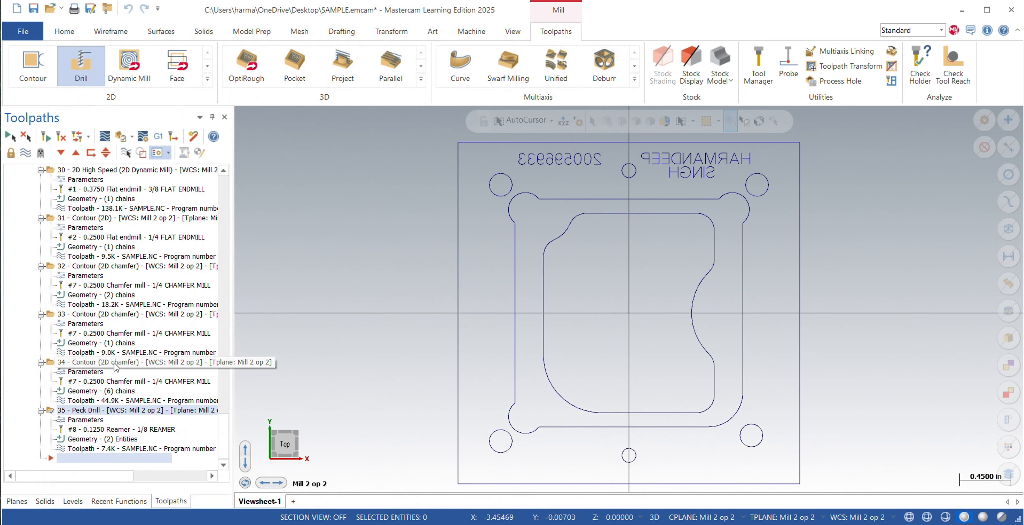
Collapse the MILL 1 machine group, select the whole MILL 2 group and open its operations in Verify.
scroll(125, 354, up, 20)
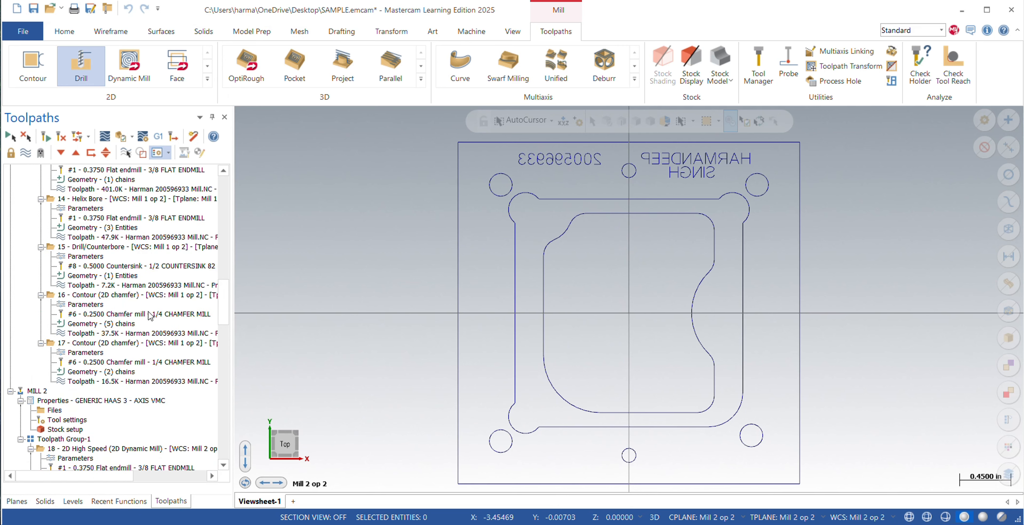
scroll(149, 310, up, 15)
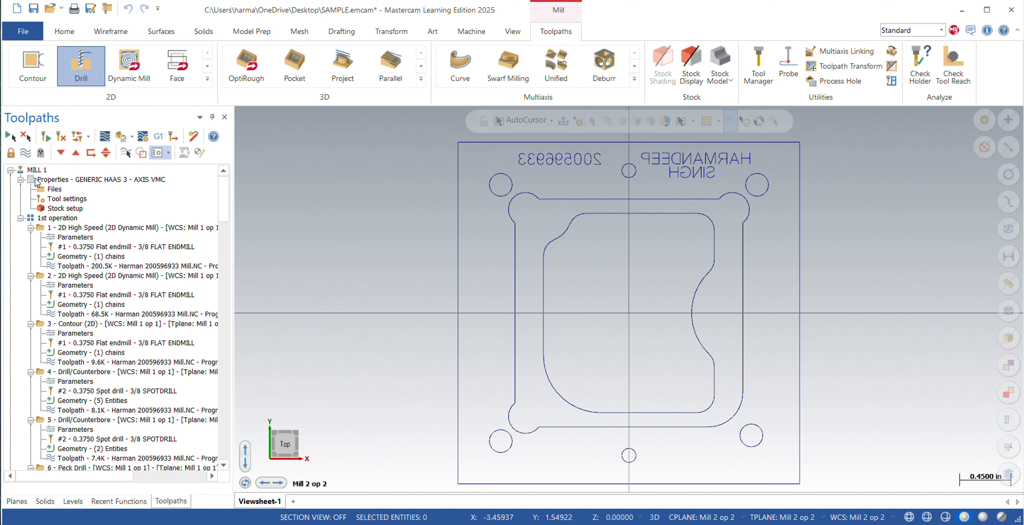
scroll(64, 235, down, 7)
scroll(64, 236, up, 8)
click(11, 170)
scroll(45, 178, down, 3)
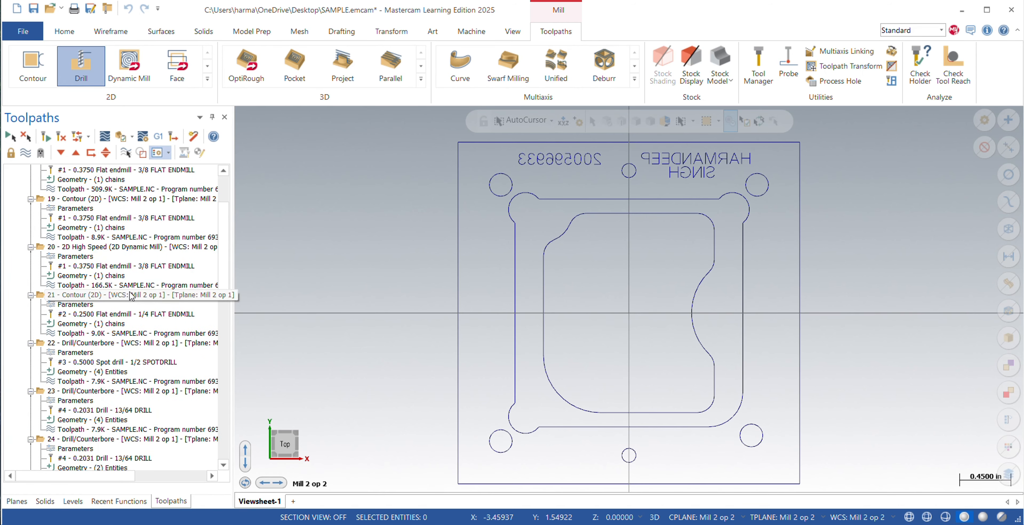
scroll(45, 179, up, 3)
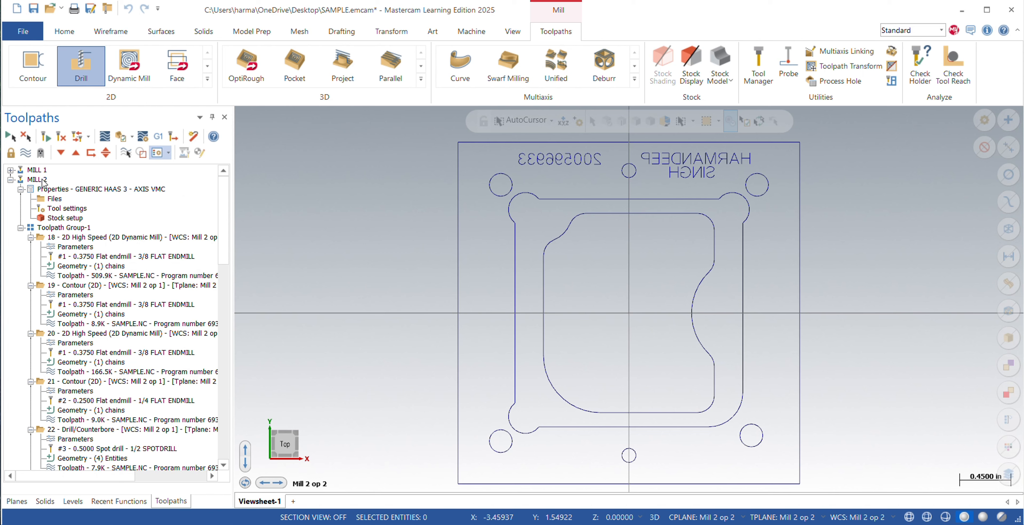
click(39, 179)
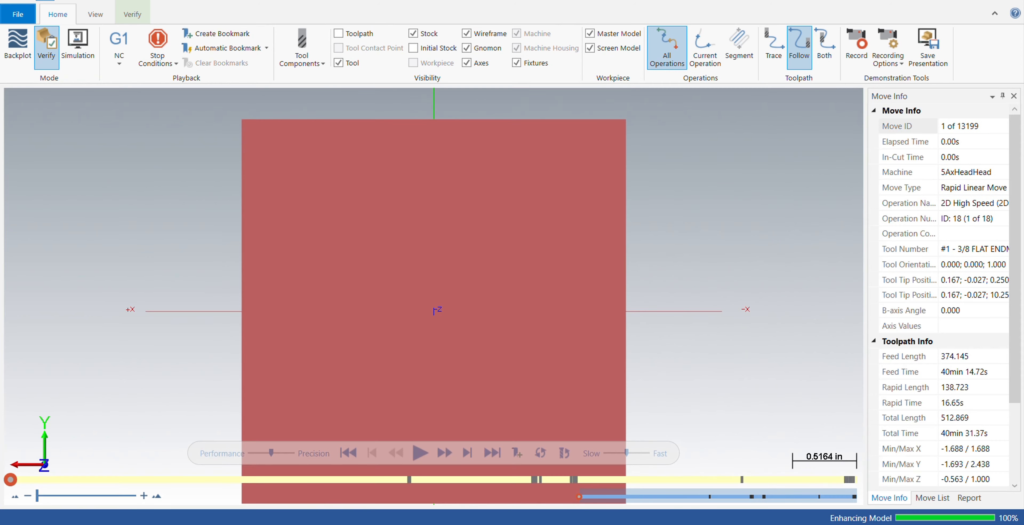
Run the MILL 2 verification to the end, inspect the machined part from both sides and close the simulator.
click(420, 453)
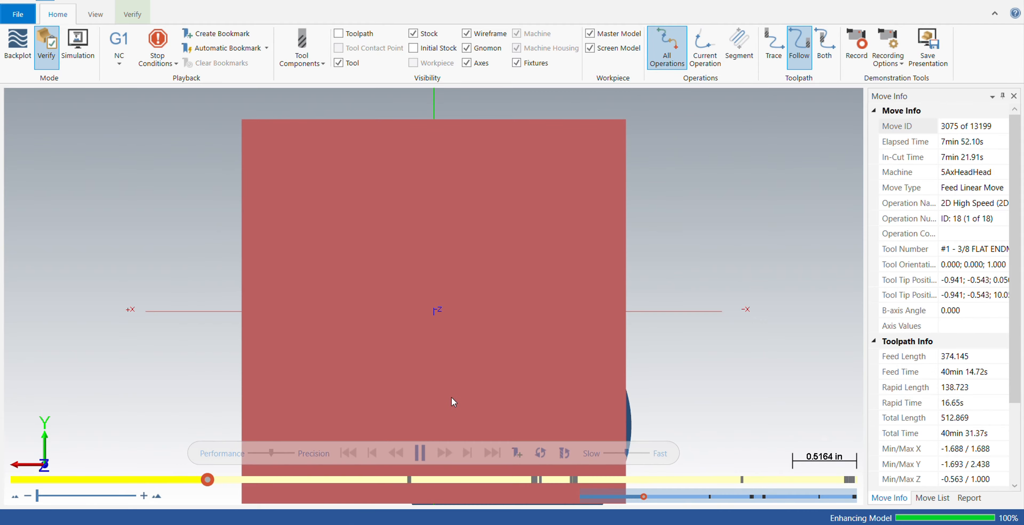
mouse_move(452, 404)
middle_down()
mouse_move(486, 251)
mouse_move(504, 222)
mouse_move(505, 374)
mouse_move(532, 380)
mouse_move(547, 294)
mouse_move(597, 245)
mouse_move(531, 256)
mouse_move(548, 297)
mouse_move(441, 238)
mouse_move(436, 303)
middle_up()
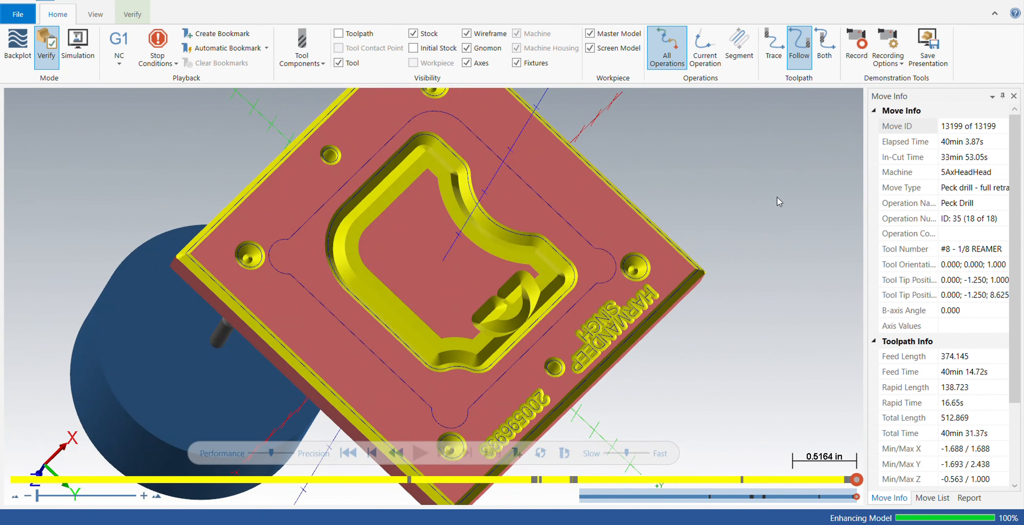
middle_drag(608, 282, 679, 182)
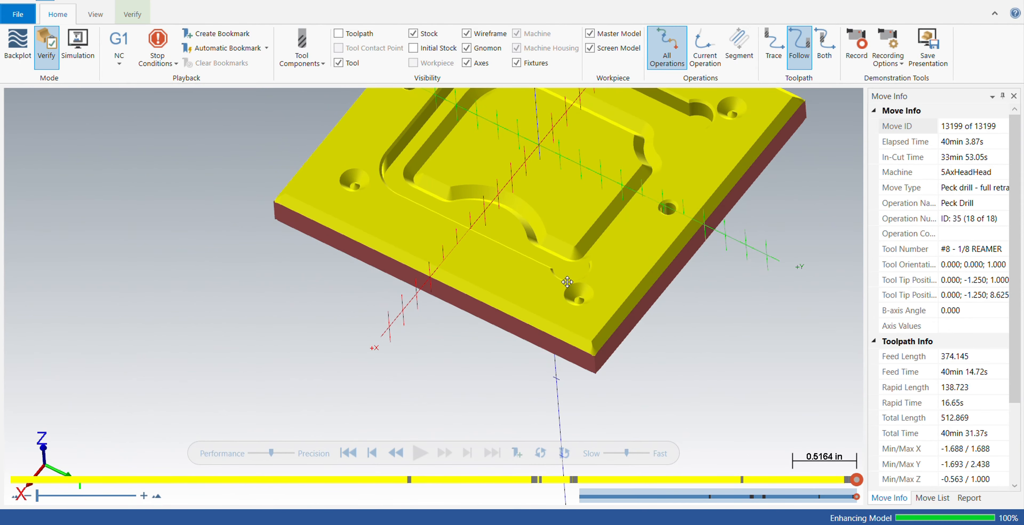
middle_drag(567, 281, 566, 338)
middle_drag(522, 229, 570, 199)
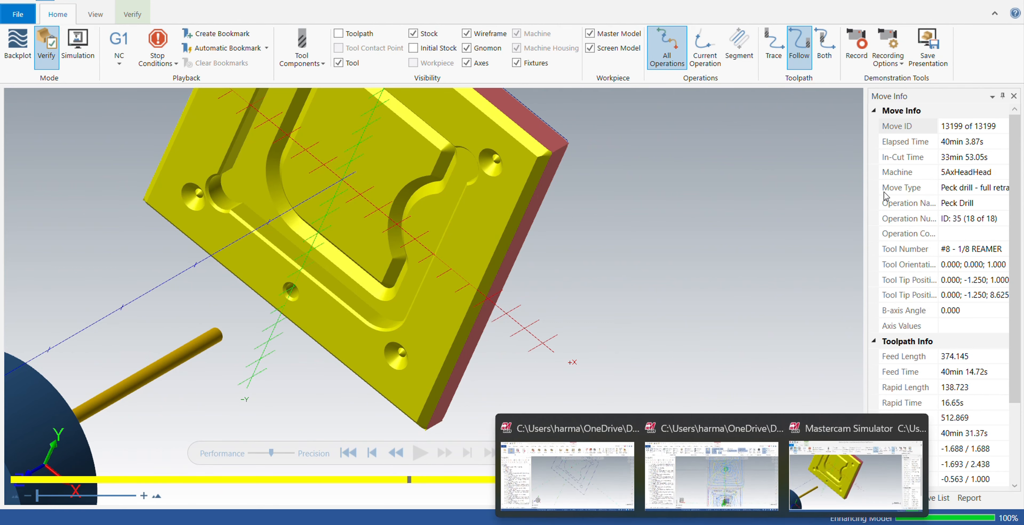
click(1013, 2)
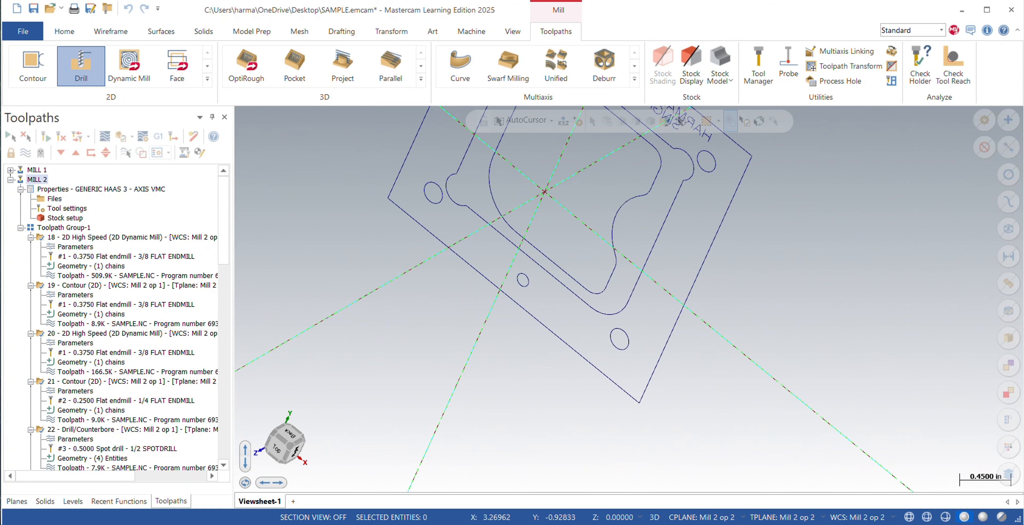
Switch to the other open Mastercam file, select all its operations and open them in Verify.
mouse_move(714, 519)
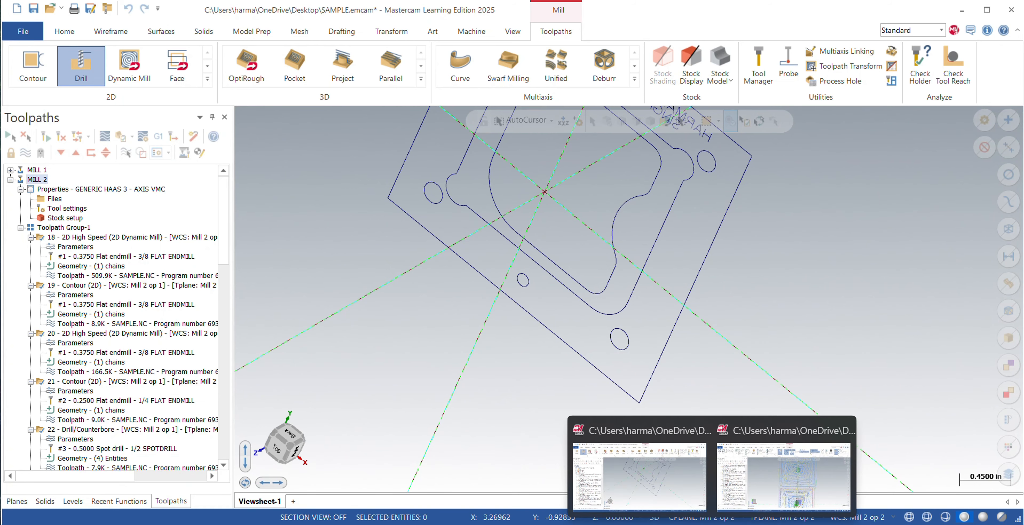
click(764, 482)
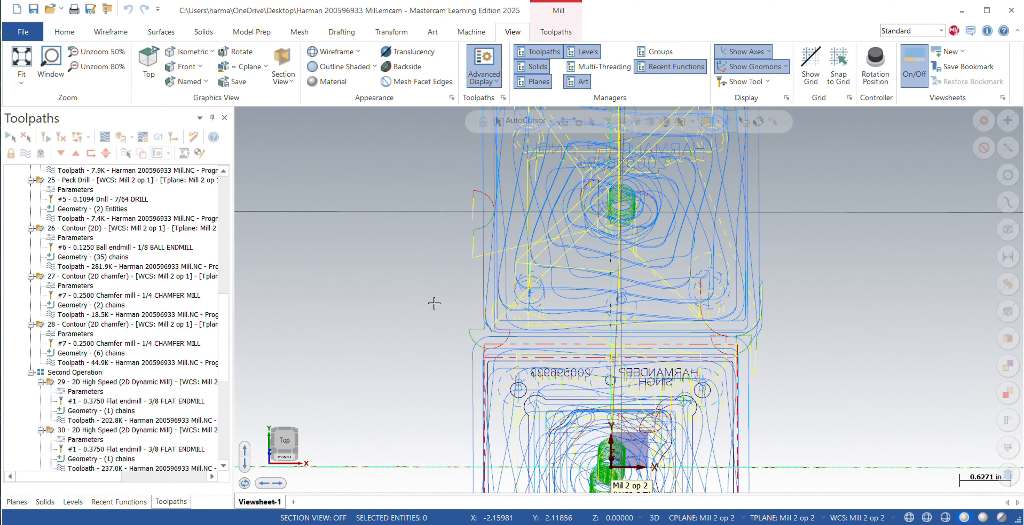
middle_drag(440, 307, 497, 358)
scroll(32, 236, down, 9)
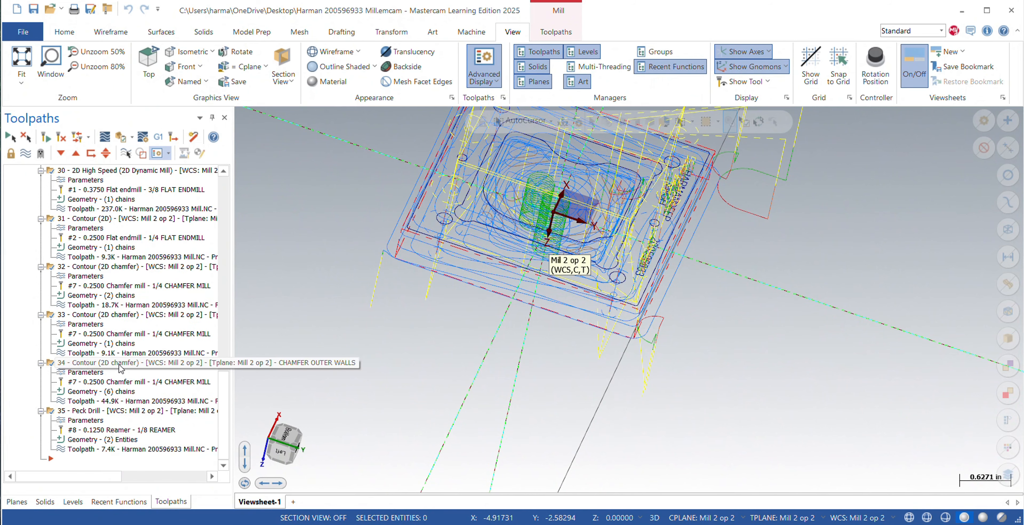
click(10, 137)
click(121, 137)
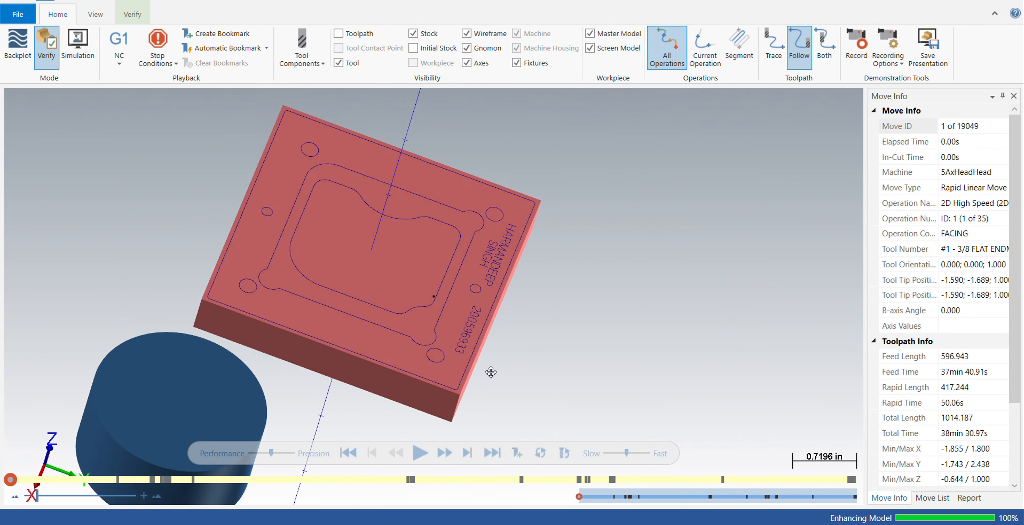
Hide the milling tool's holder, shank and shoulder in the simulation, leaving only the flute length shown.
middle_drag(491, 372, 487, 371)
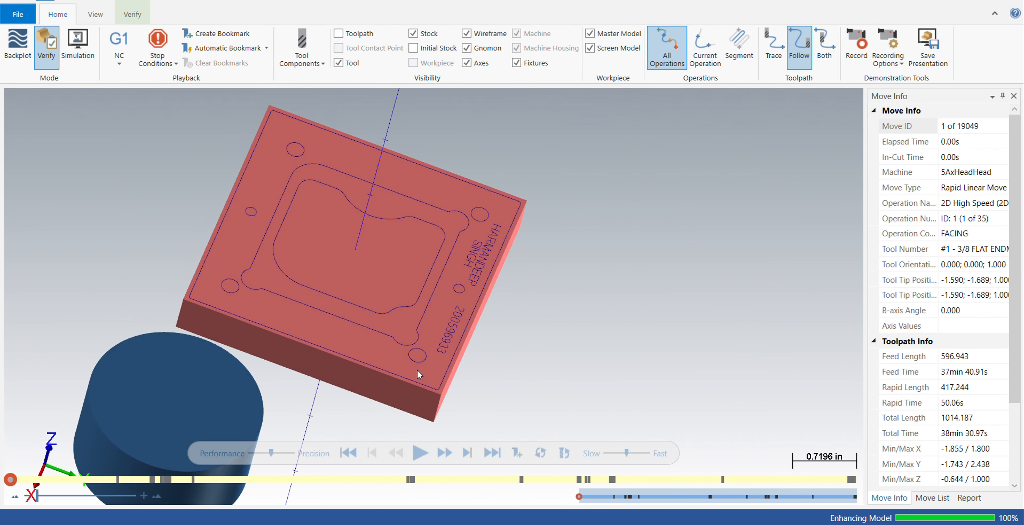
click(316, 63)
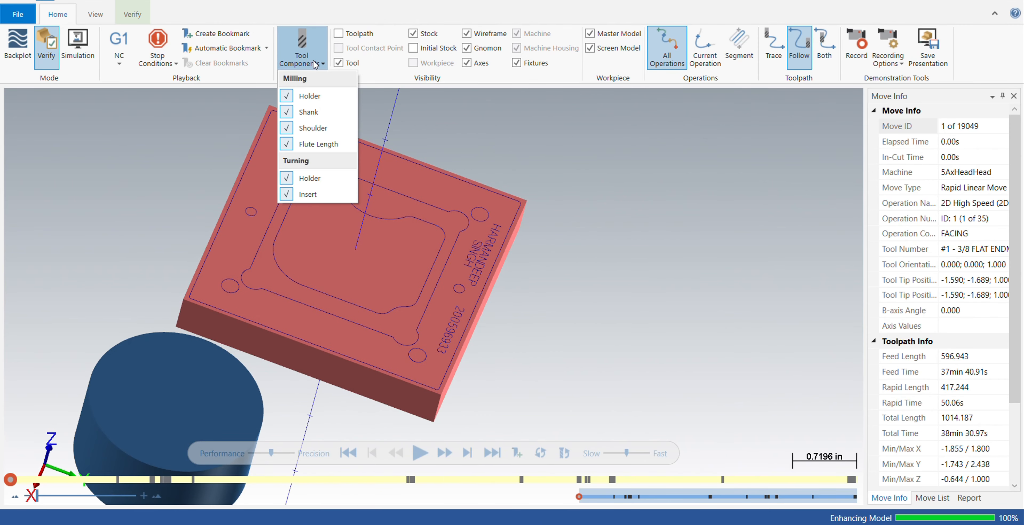
click(305, 98)
click(313, 113)
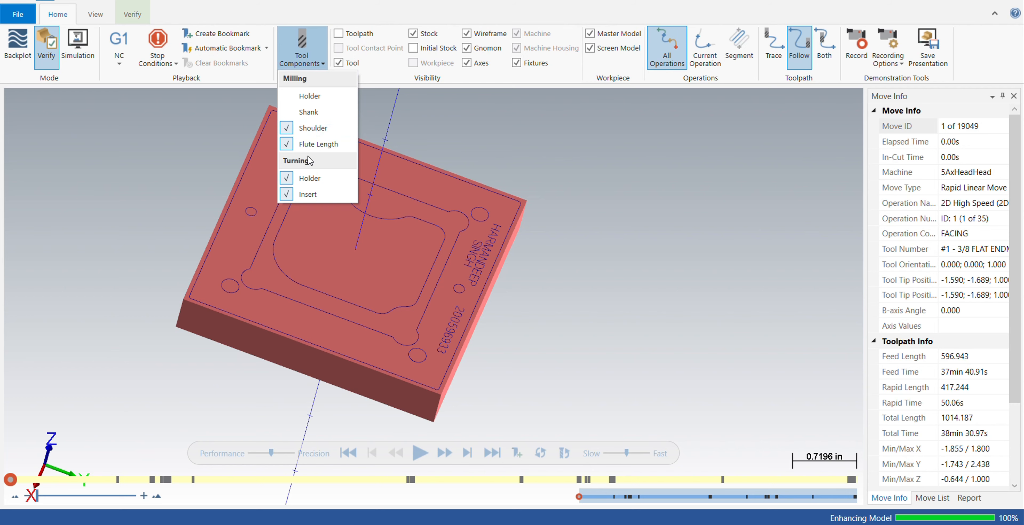
click(308, 131)
click(571, 188)
middle_drag(571, 191, 482, 286)
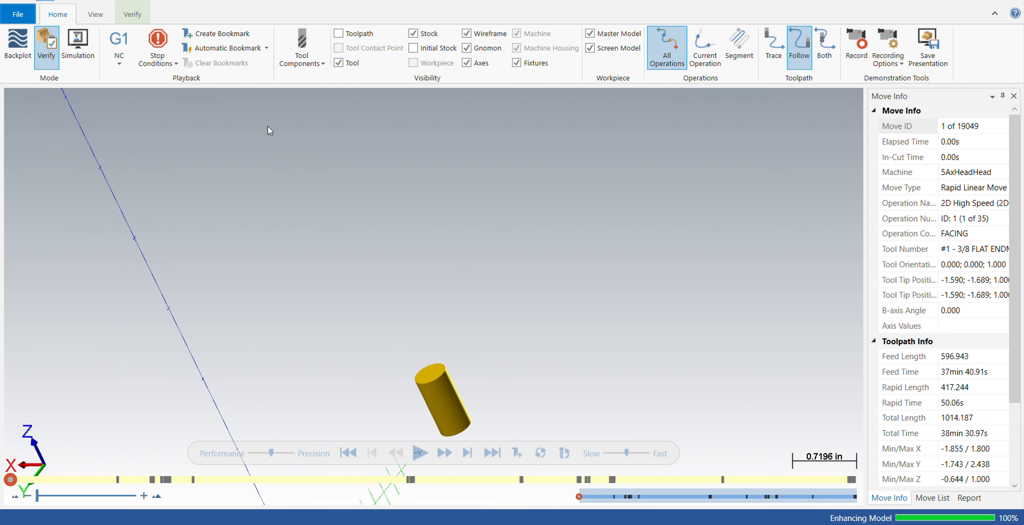
Turn on Color Loop for the verification playback and return to the main simulator controls.
click(120, 14)
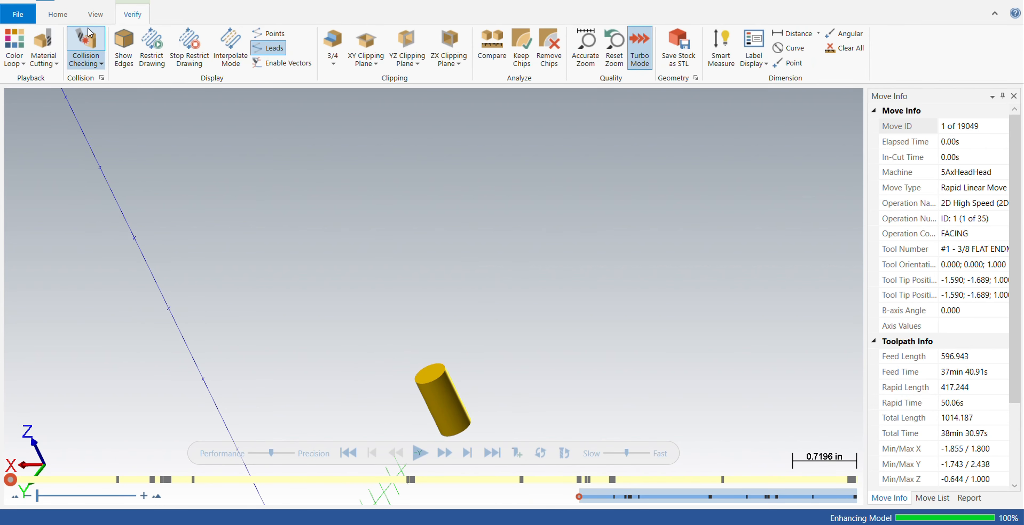
click(15, 45)
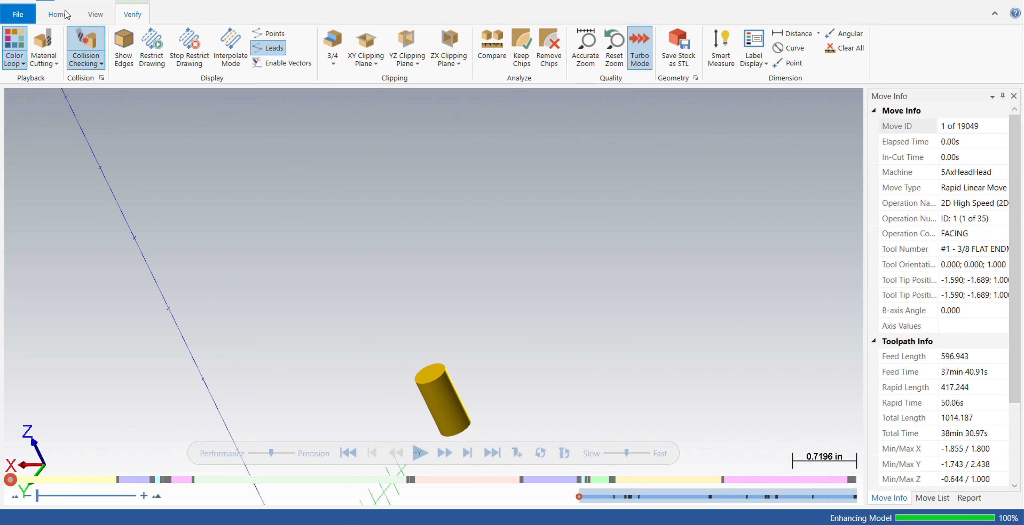
click(56, 15)
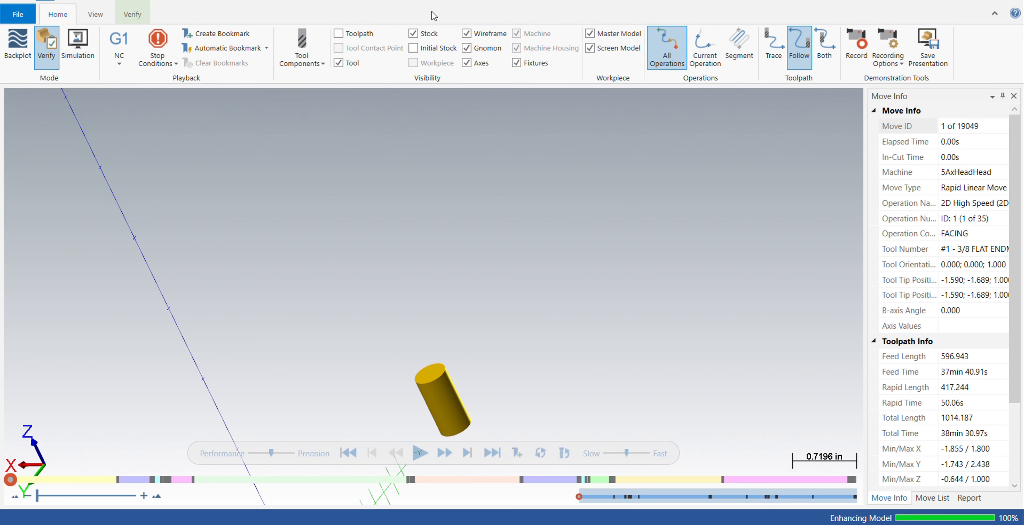
Fit the stock in an isometric view, play the verification of all operations and close the simulator partway through.
middle_drag(447, 309, 371, 304)
right_click(372, 300)
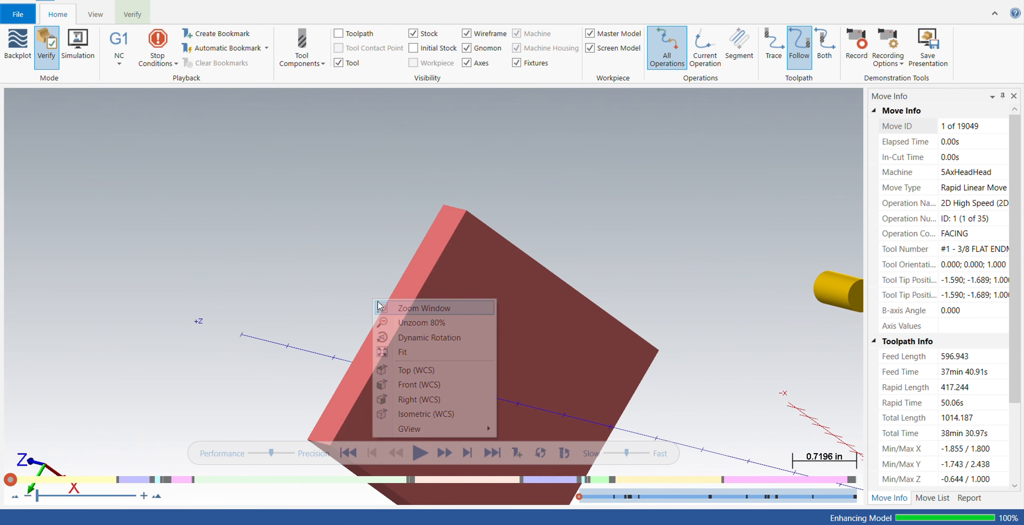
click(418, 352)
right_click(417, 335)
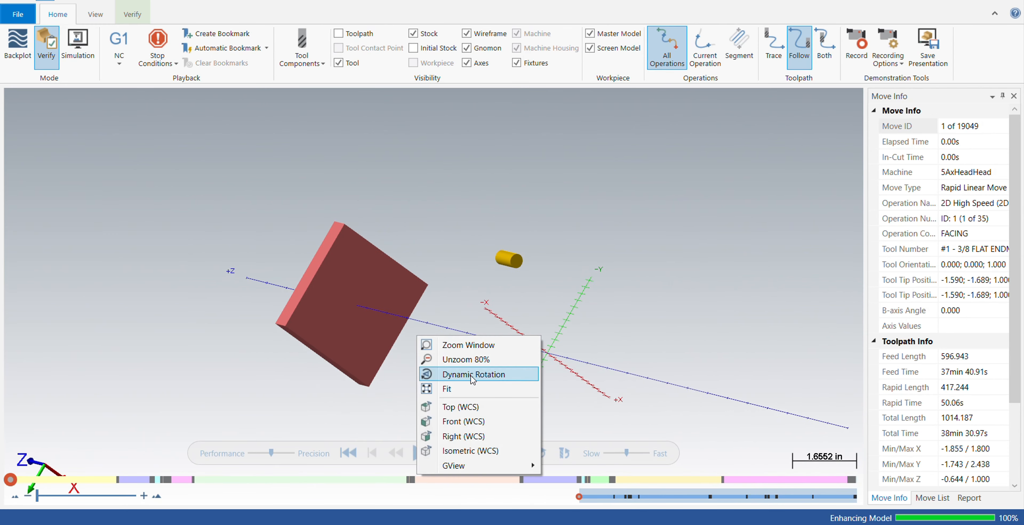
click(461, 450)
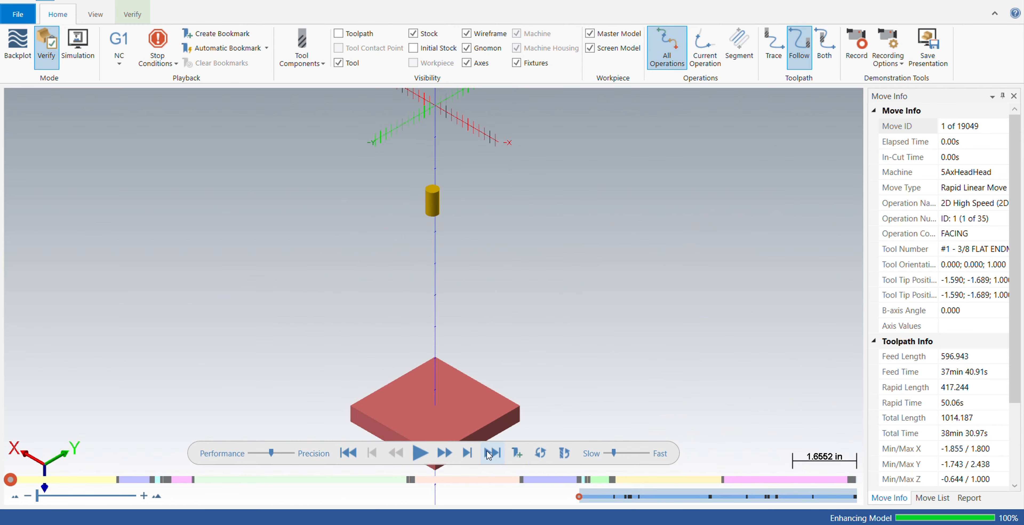
click(419, 452)
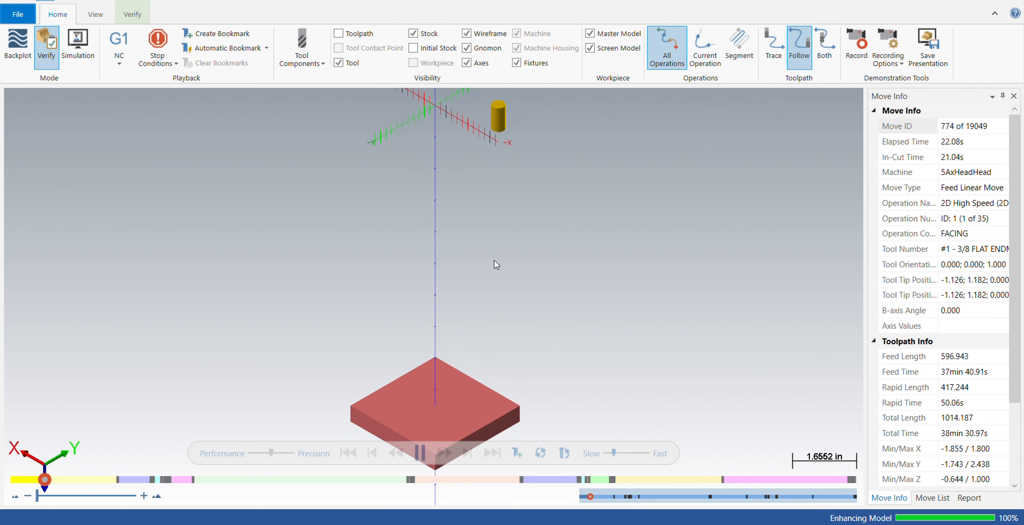
middle_drag(495, 259, 487, 274)
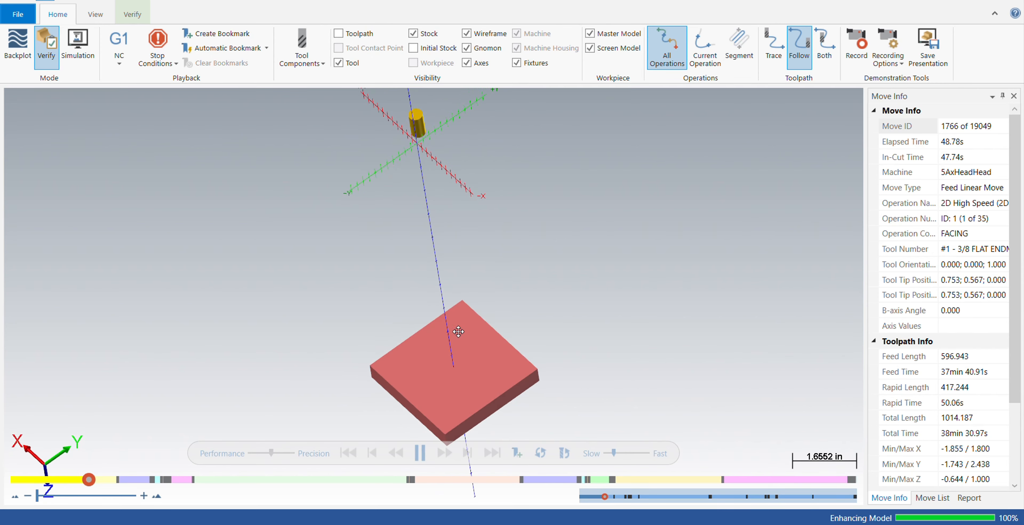
middle_drag(450, 322, 450, 324)
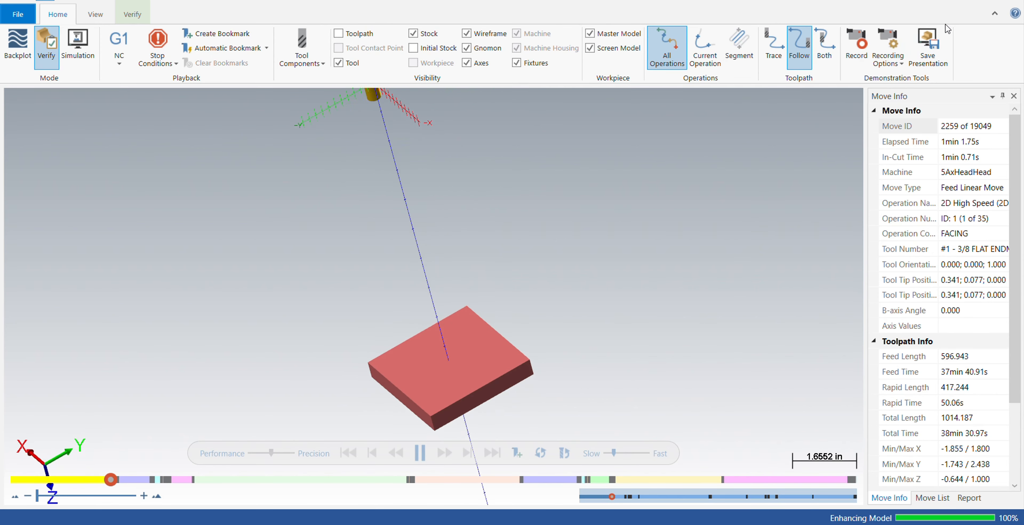
middle_drag(608, 254, 702, 213)
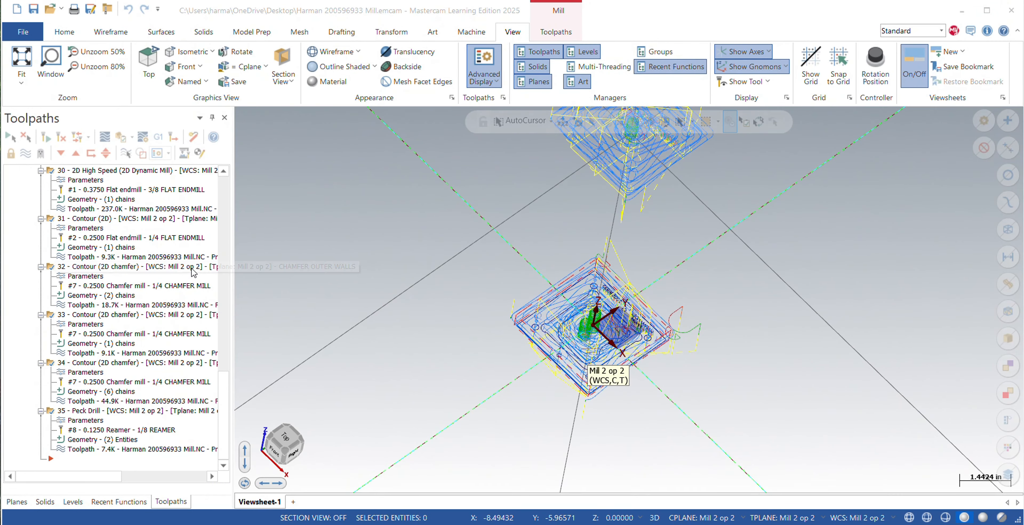
Collapse the MILL 1 machine group and reopen the selected operations in Verify.
scroll(194, 272, up, 20)
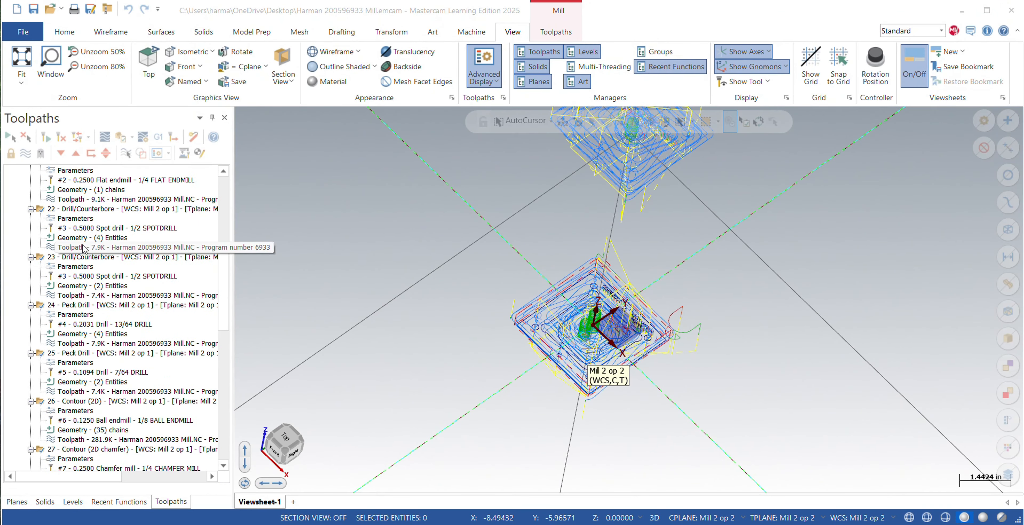
click(11, 171)
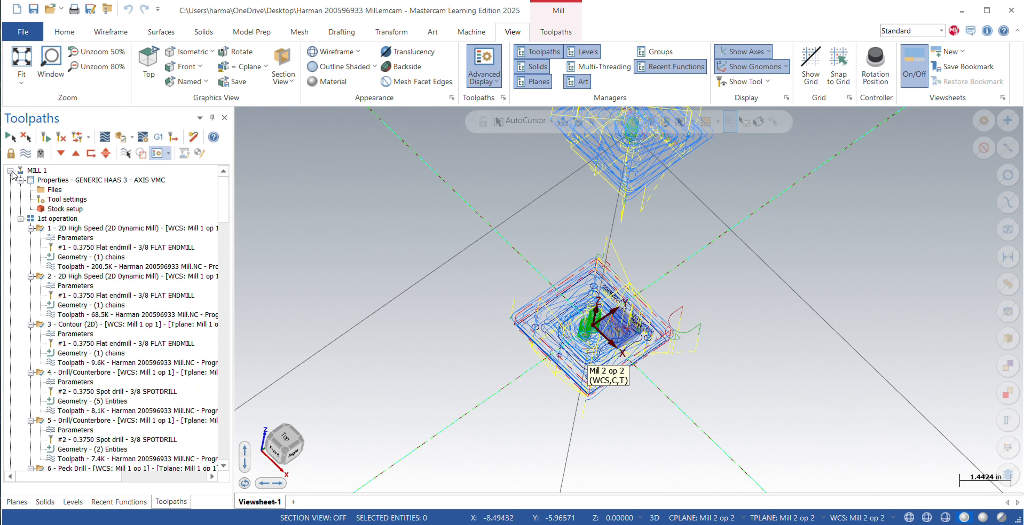
click(11, 171)
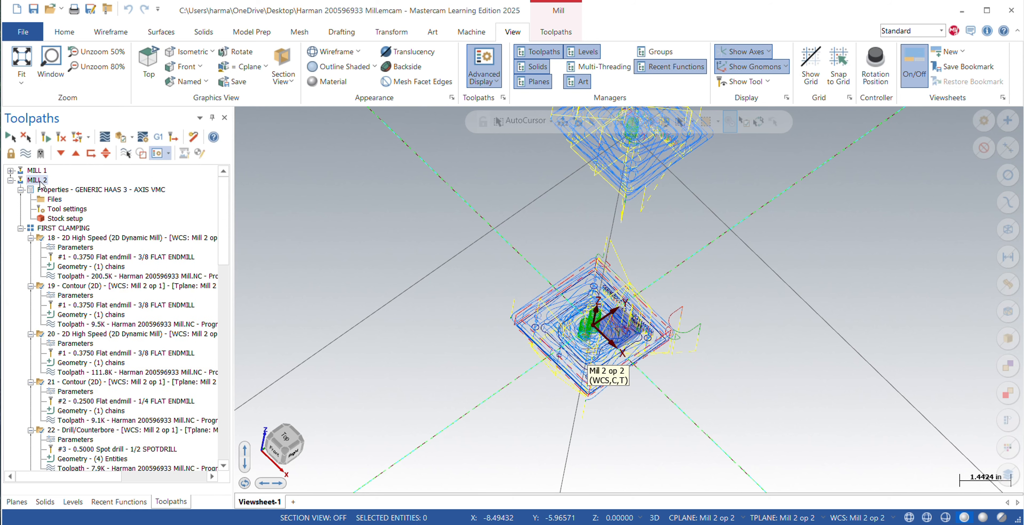
click(111, 139)
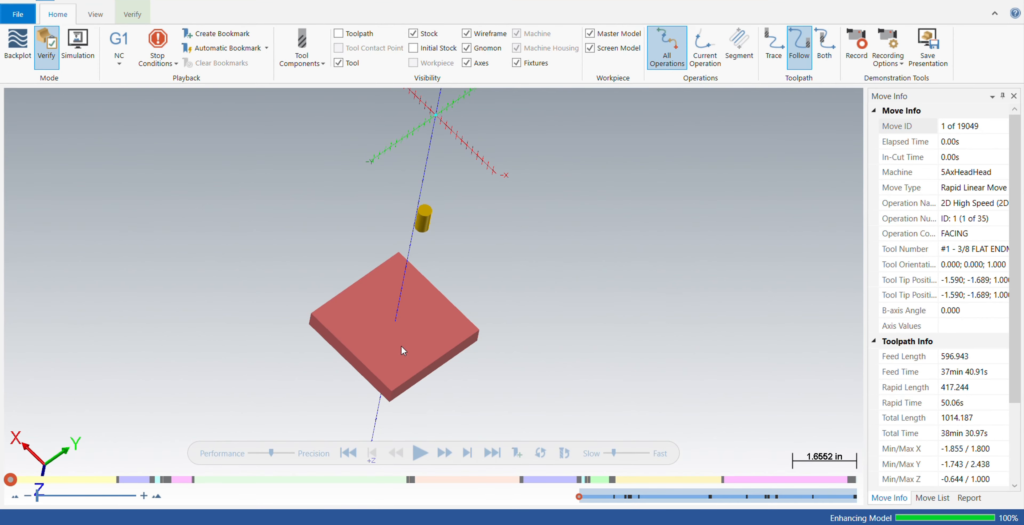
Play the reopened verification briefly, pause it during the side walls operation and close the simulator.
middle_drag(403, 350, 457, 302)
click(418, 453)
click(420, 453)
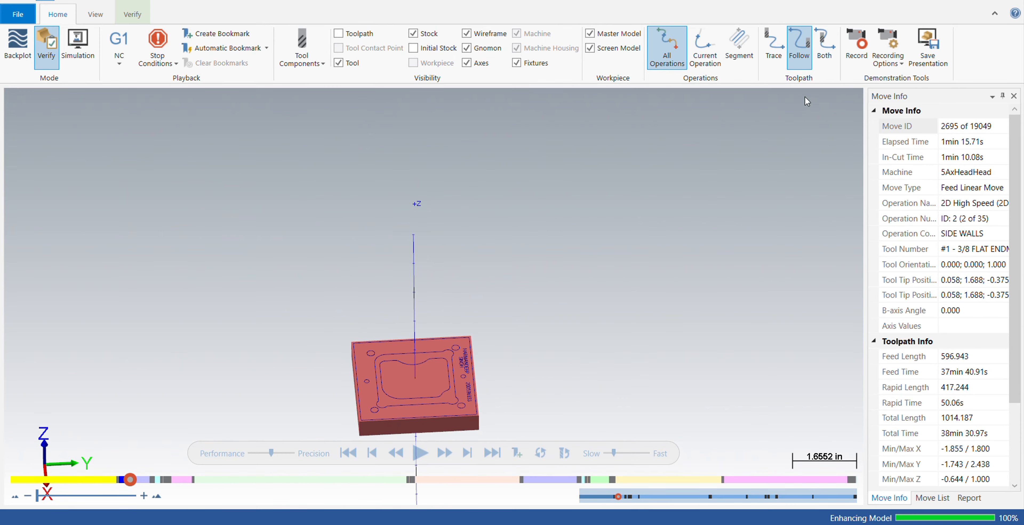
click(1009, 1)
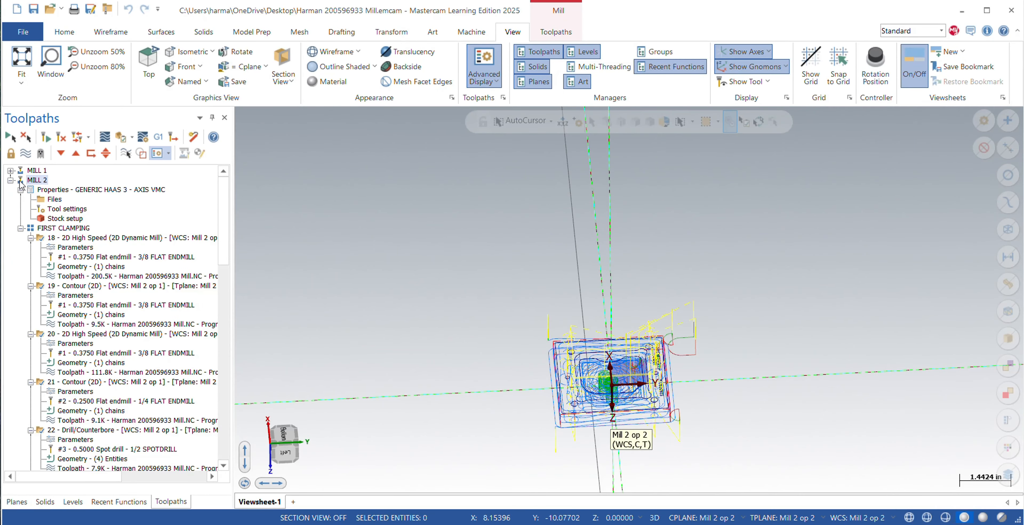
Select only the MILL 2 machine group's operations and open them in Verify.
click(11, 171)
click(10, 171)
click(65, 238)
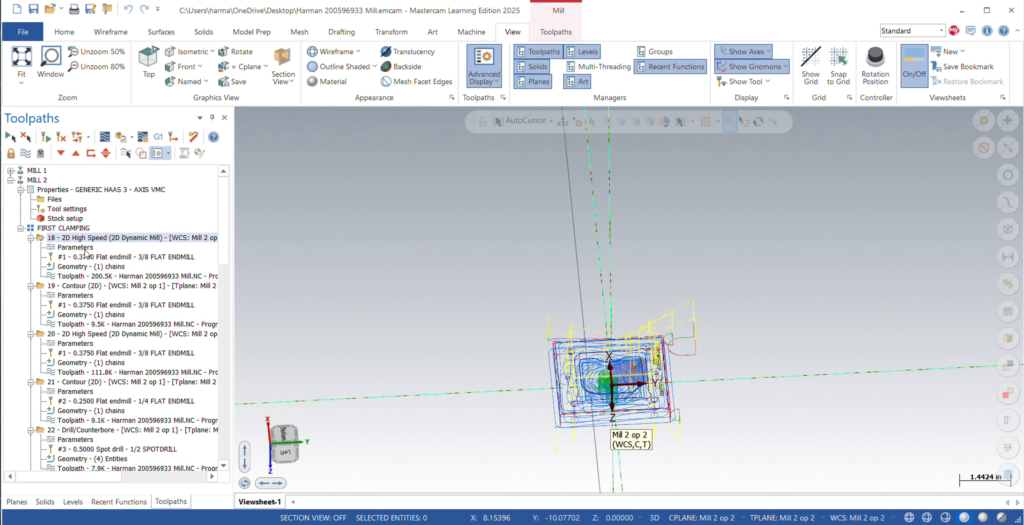
click(40, 180)
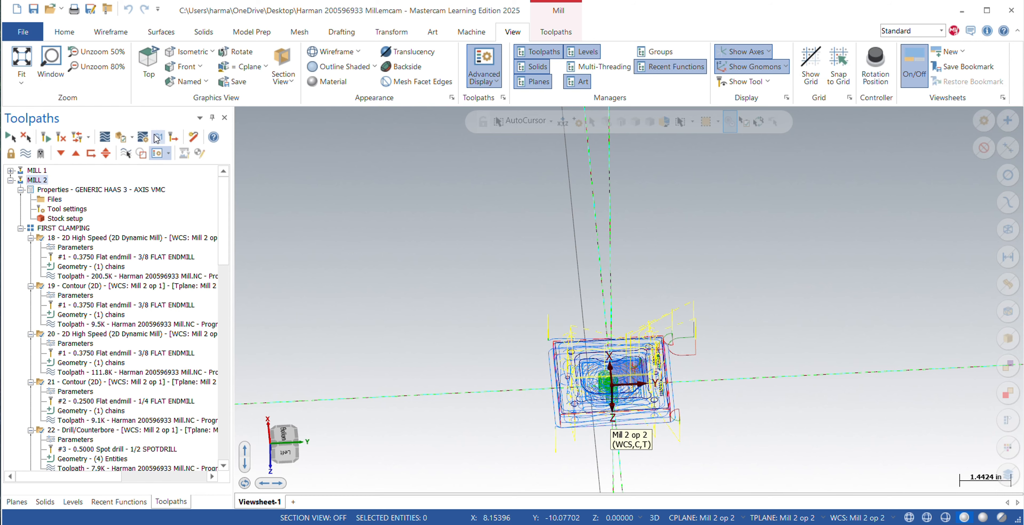
click(124, 138)
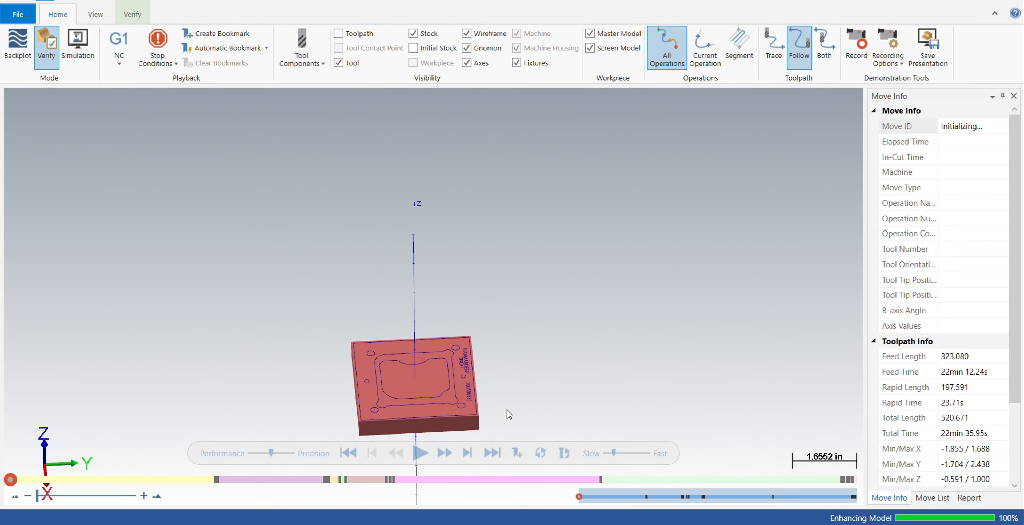
Play the MILL 2 verification through to the final hole reaming, viewing the part from both clamping sides.
click(421, 452)
middle_drag(444, 444, 420, 424)
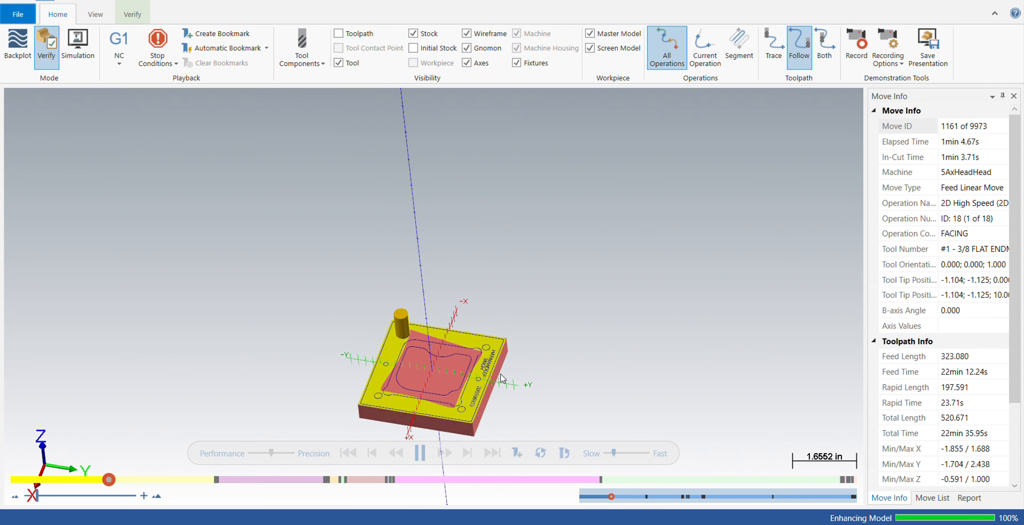
scroll(502, 373, down, 1)
scroll(501, 373, up, 6)
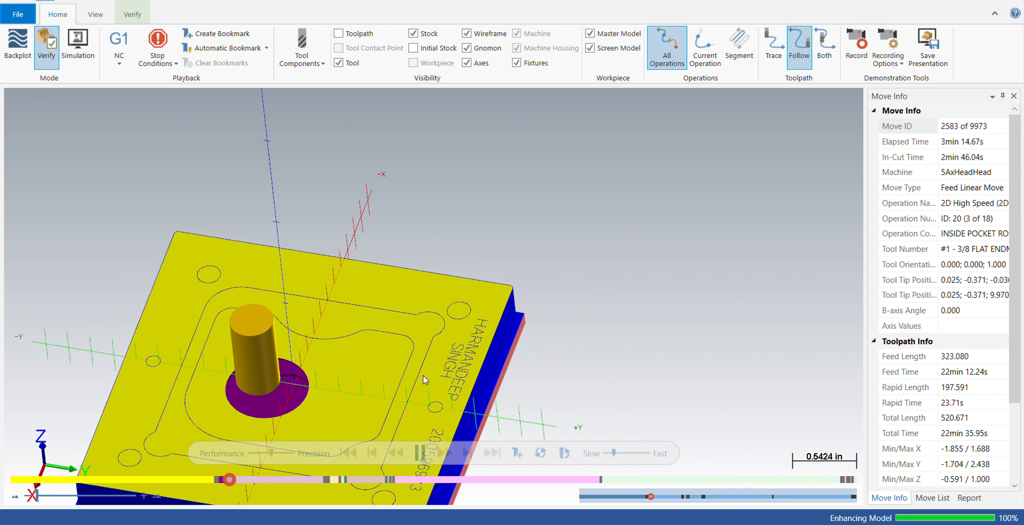
middle_drag(417, 376, 563, 298)
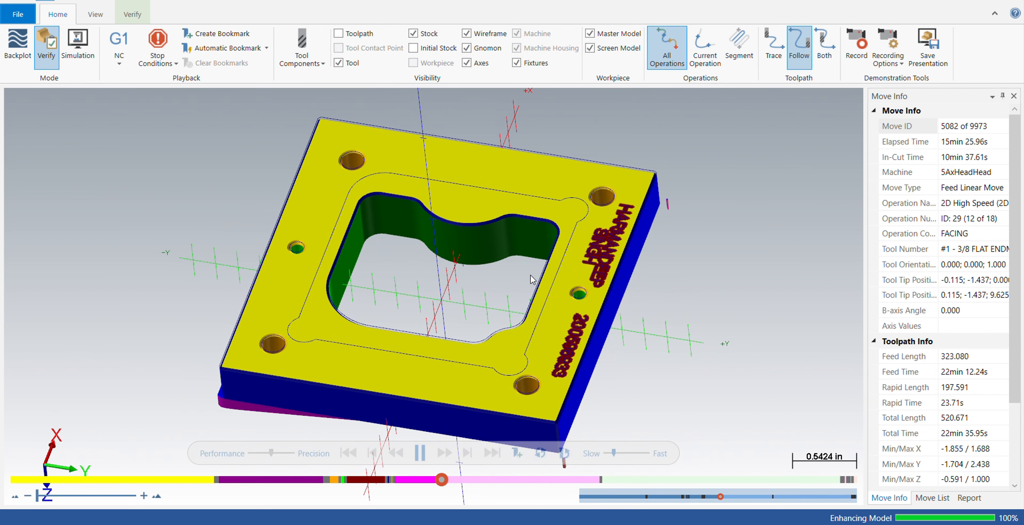
middle_drag(465, 353, 465, 192)
middle_drag(434, 295, 465, 191)
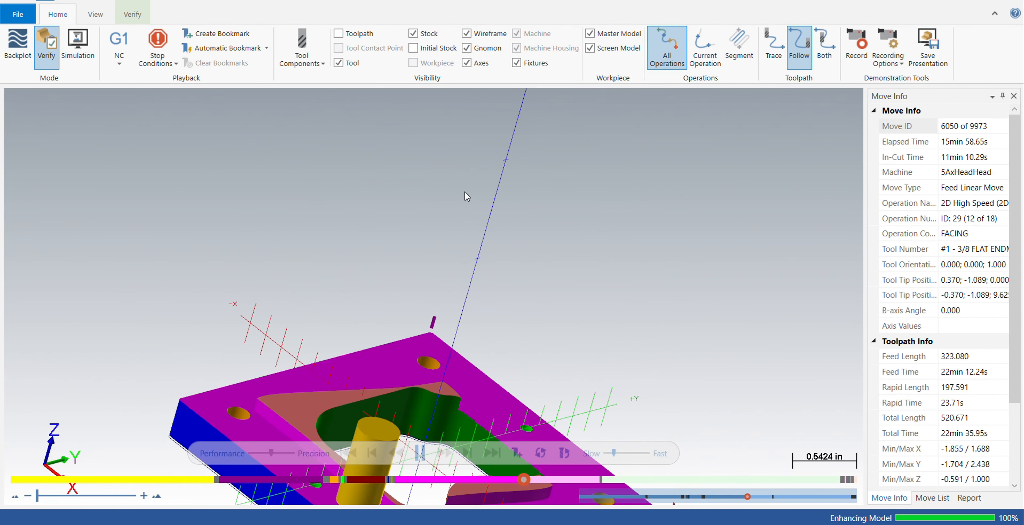
middle_drag(384, 406, 408, 267)
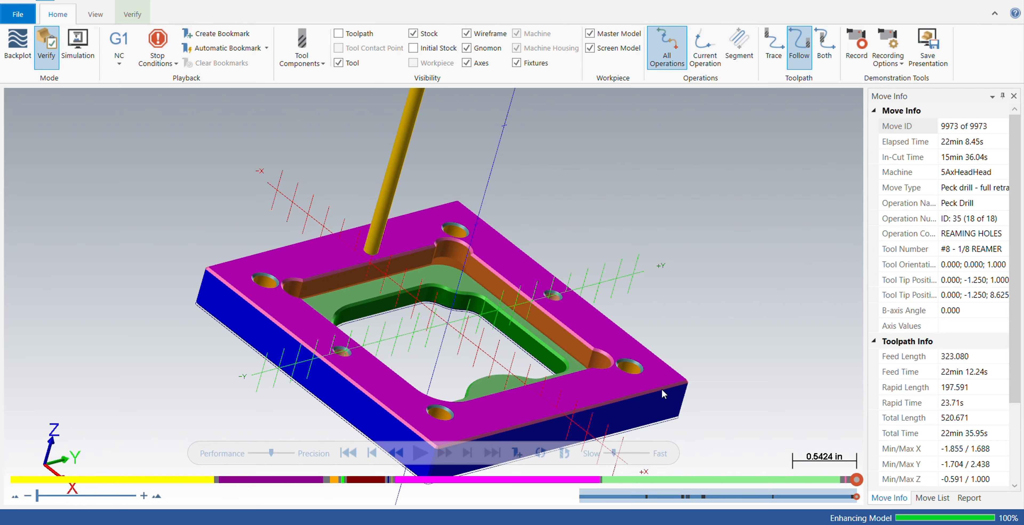
Examine one of the reamed holes up close in the finished MILL 2 part from different angles.
middle_drag(524, 372, 497, 391)
scroll(684, 299, up, 10)
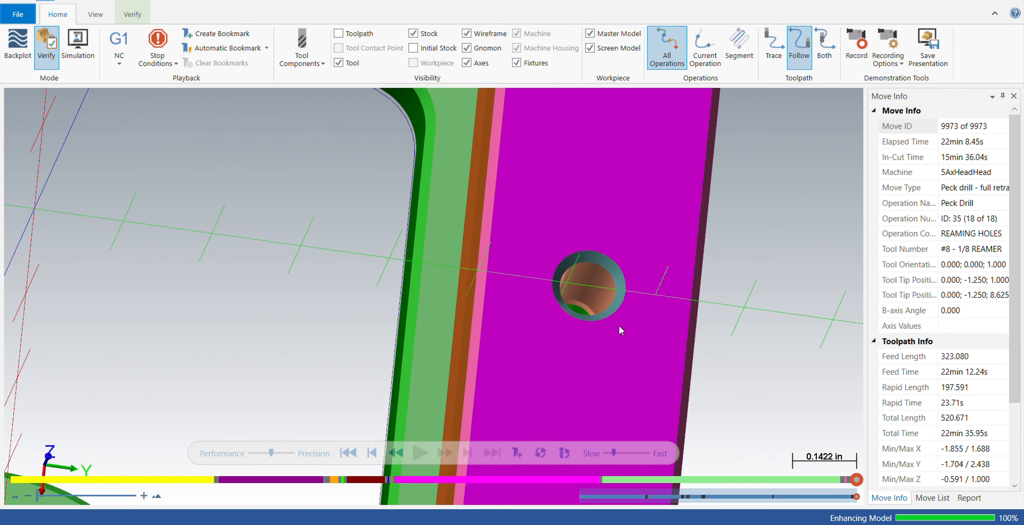
mouse_move(625, 327)
middle_down()
mouse_move(615, 325)
mouse_move(619, 345)
mouse_move(613, 327)
middle_up()
scroll(606, 322, down, 5)
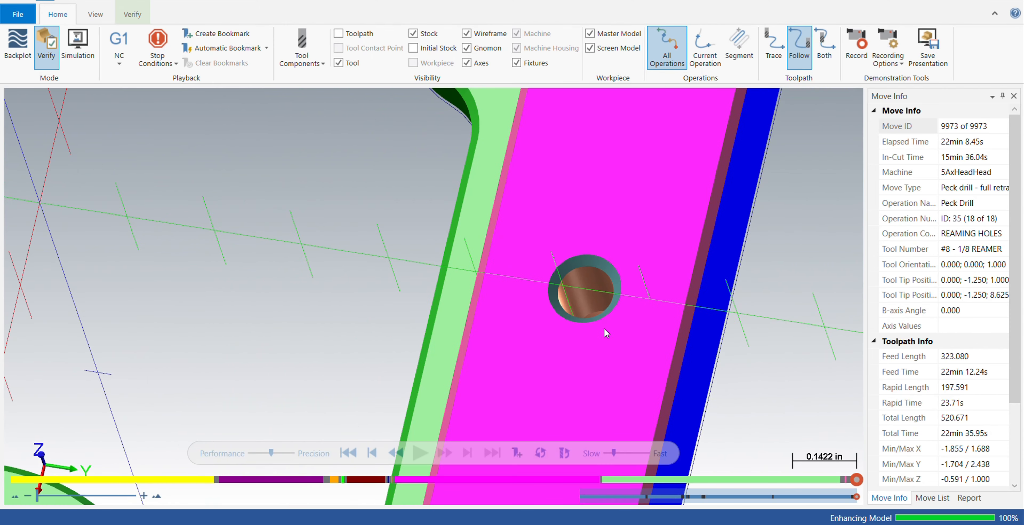
scroll(595, 321, down, 4)
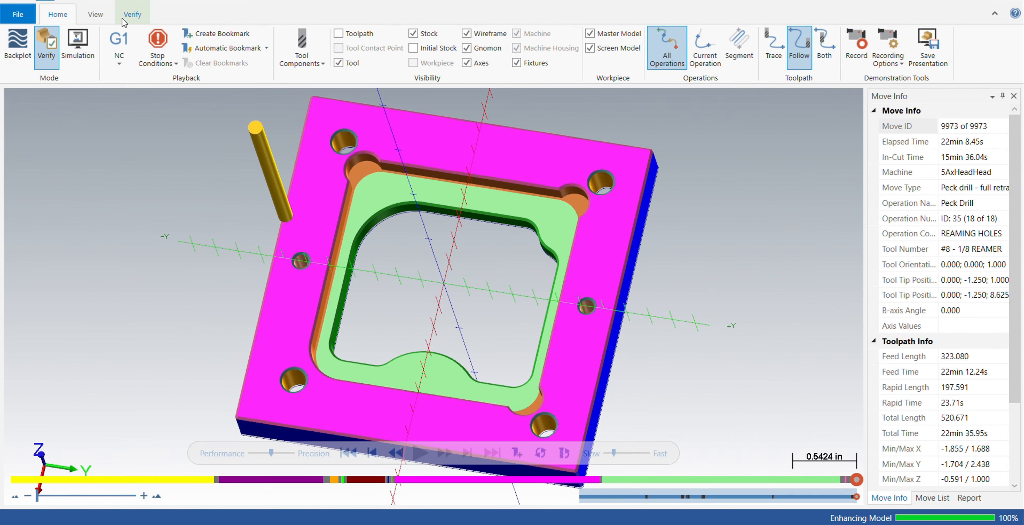
Turn off Color Loop, inspect the engraved side of the finished part and close the simulator.
click(95, 14)
click(132, 16)
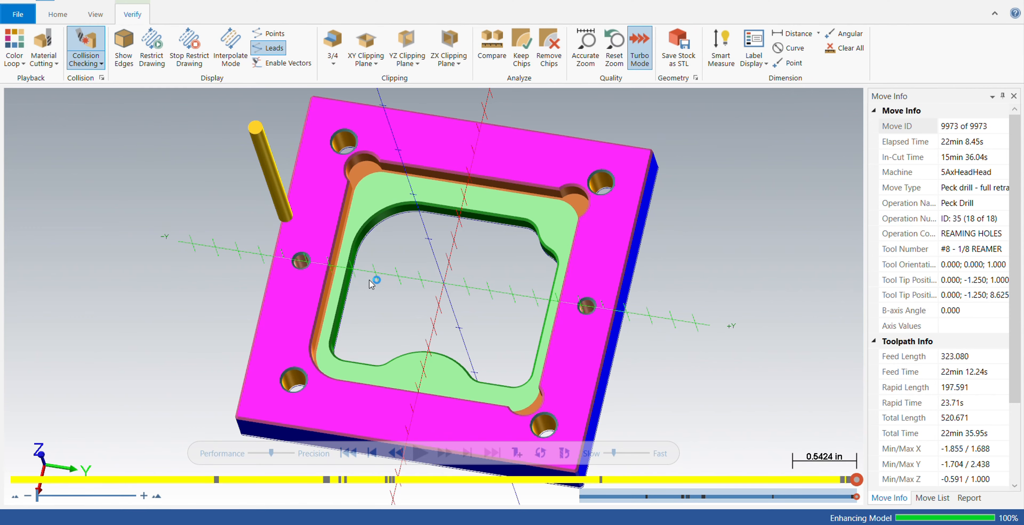
middle_drag(388, 244, 513, 193)
middle_drag(574, 309, 629, 227)
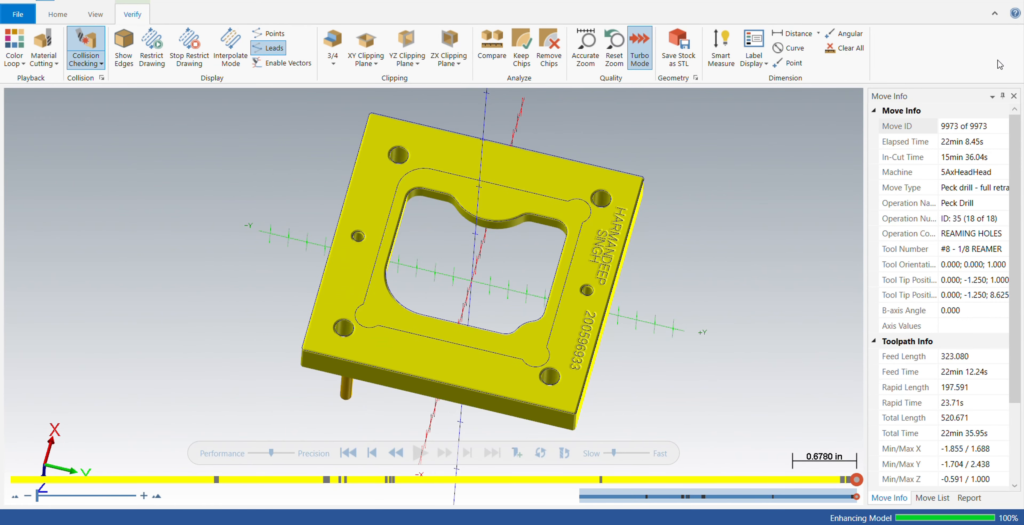
click(1015, 1)
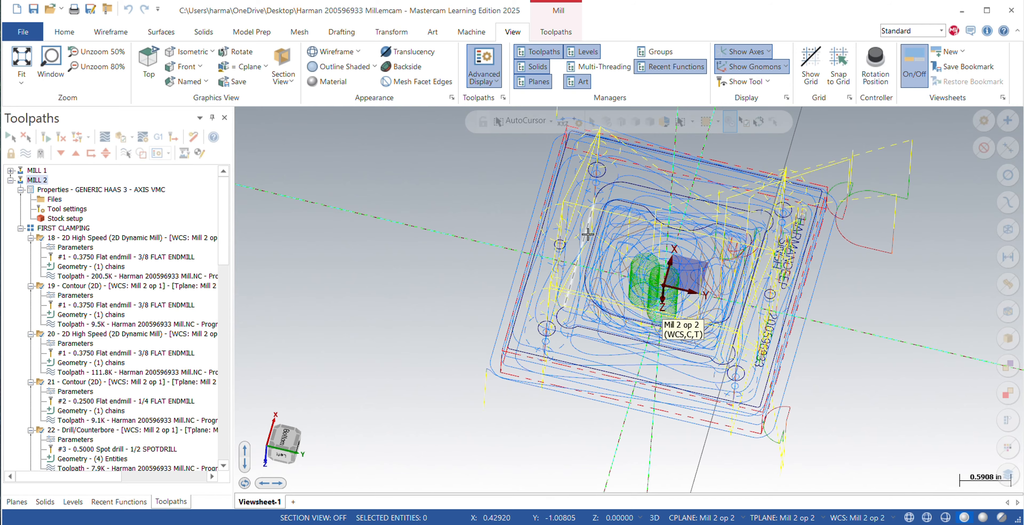
mouse_move(397, 285)
middle_down()
mouse_move(412, 297)
mouse_move(389, 292)
middle_up()
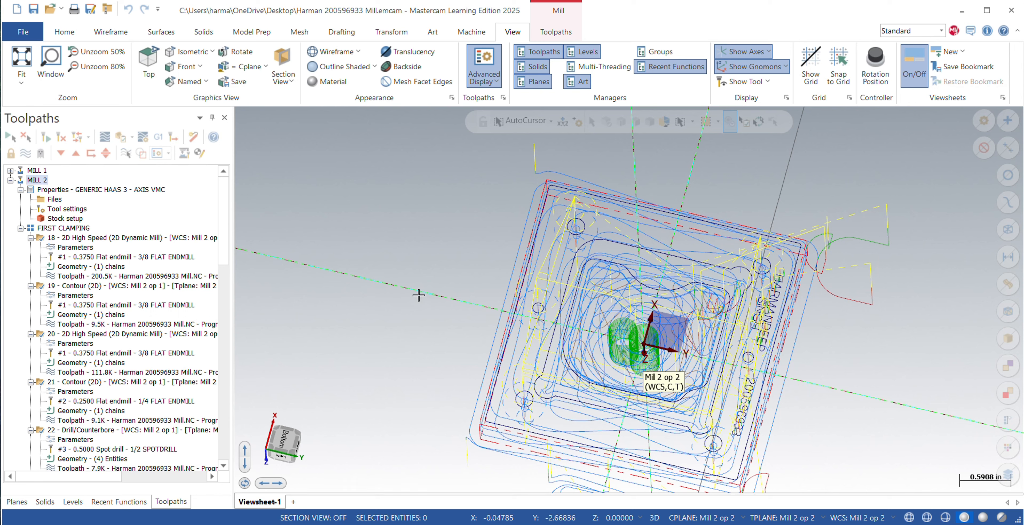
Open the MILL 2 machine group's setup, check its machine definition, numerical control output and program number settings, and accept it.
mouse_move(427, 296)
middle_down()
mouse_move(437, 291)
mouse_move(410, 290)
mouse_move(417, 298)
mouse_move(455, 275)
mouse_move(422, 273)
mouse_move(430, 279)
middle_up()
middle_drag(711, 327, 720, 314)
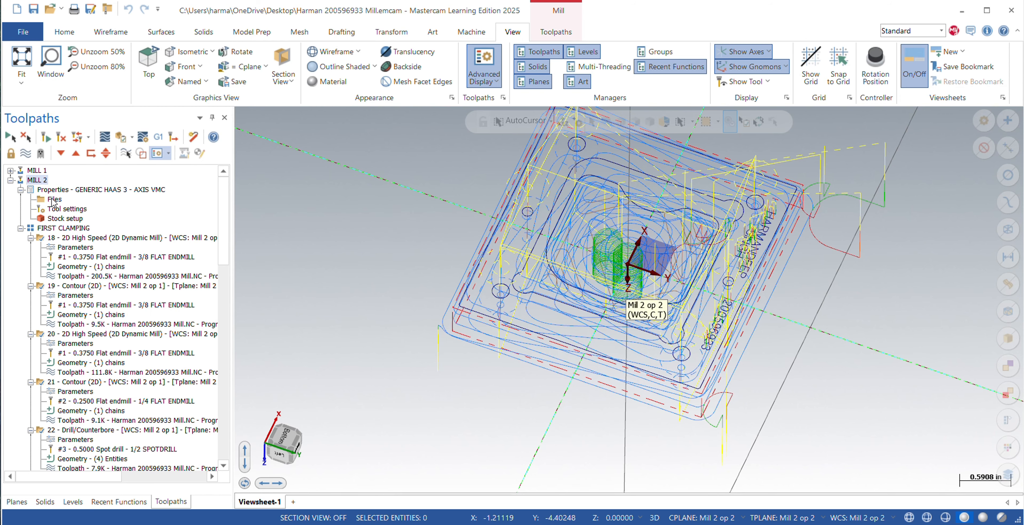
double_click(53, 199)
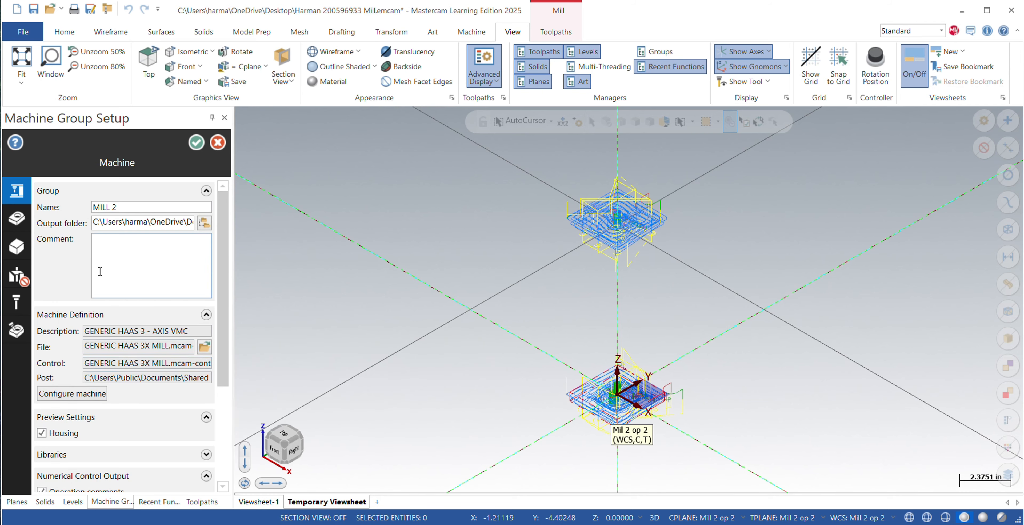
scroll(100, 272, down, 2)
scroll(69, 285, down, 2)
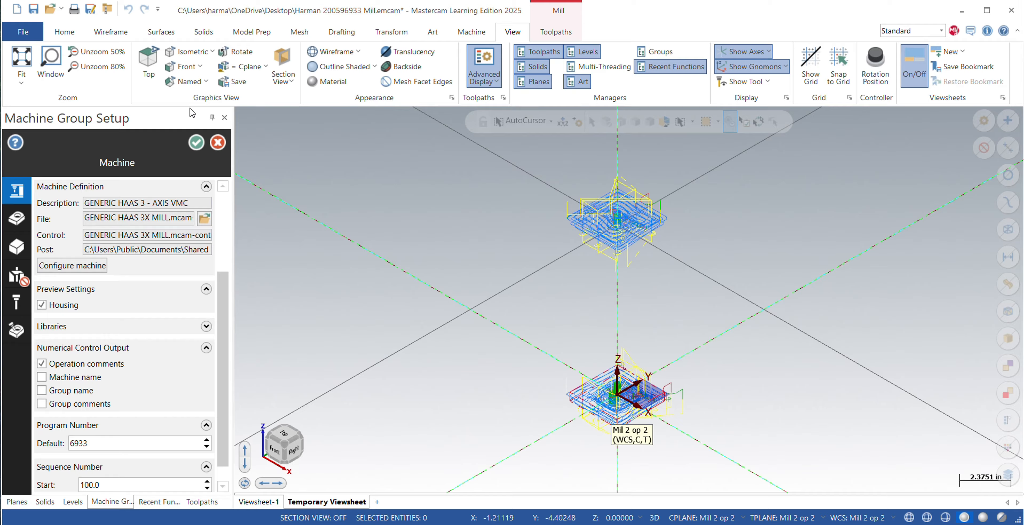
click(195, 144)
middle_drag(384, 222, 268, 286)
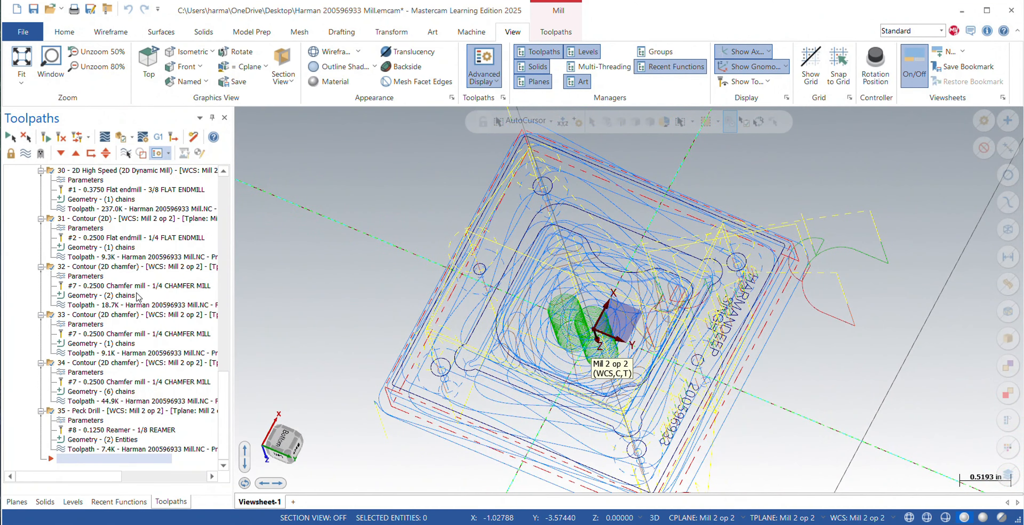
scroll(223, 277, up, 10)
scroll(219, 333, up, 9)
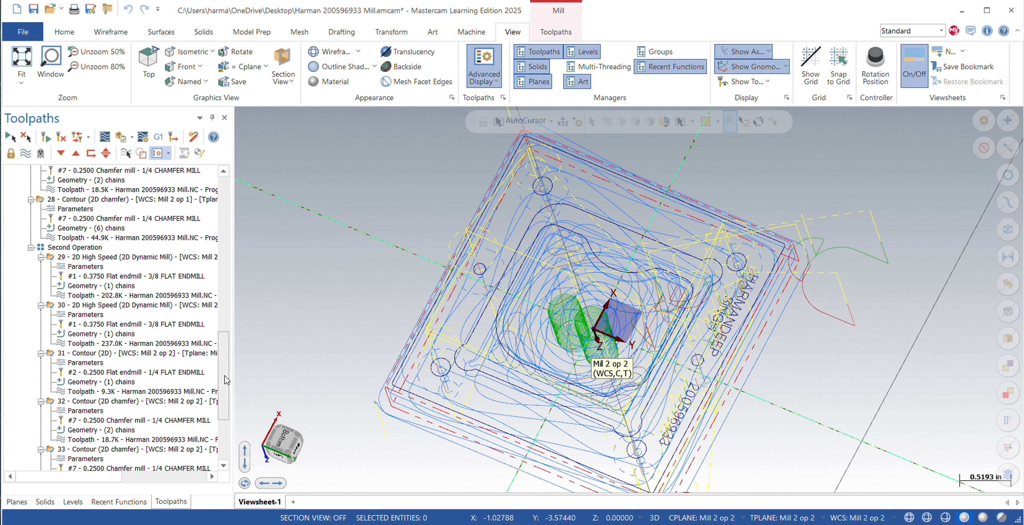
scroll(162, 345, up, 3)
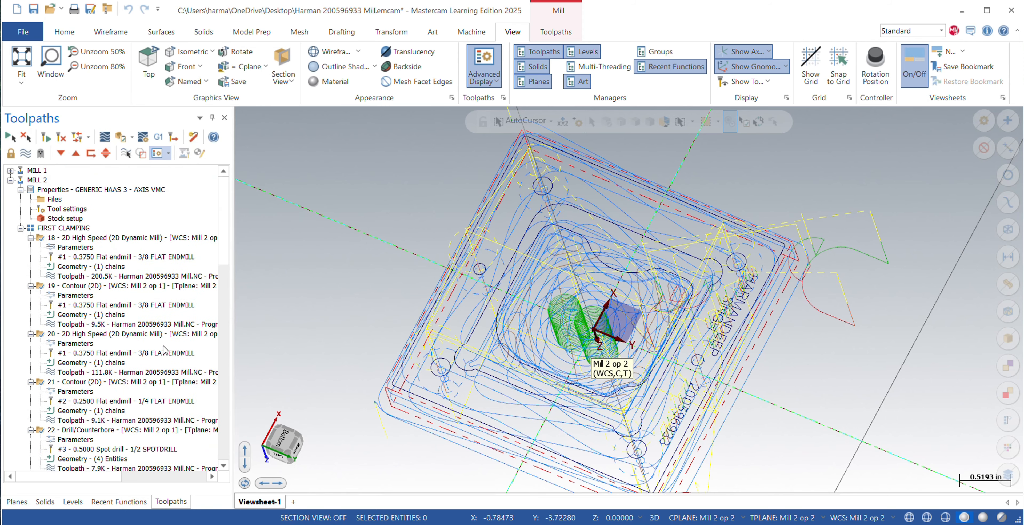